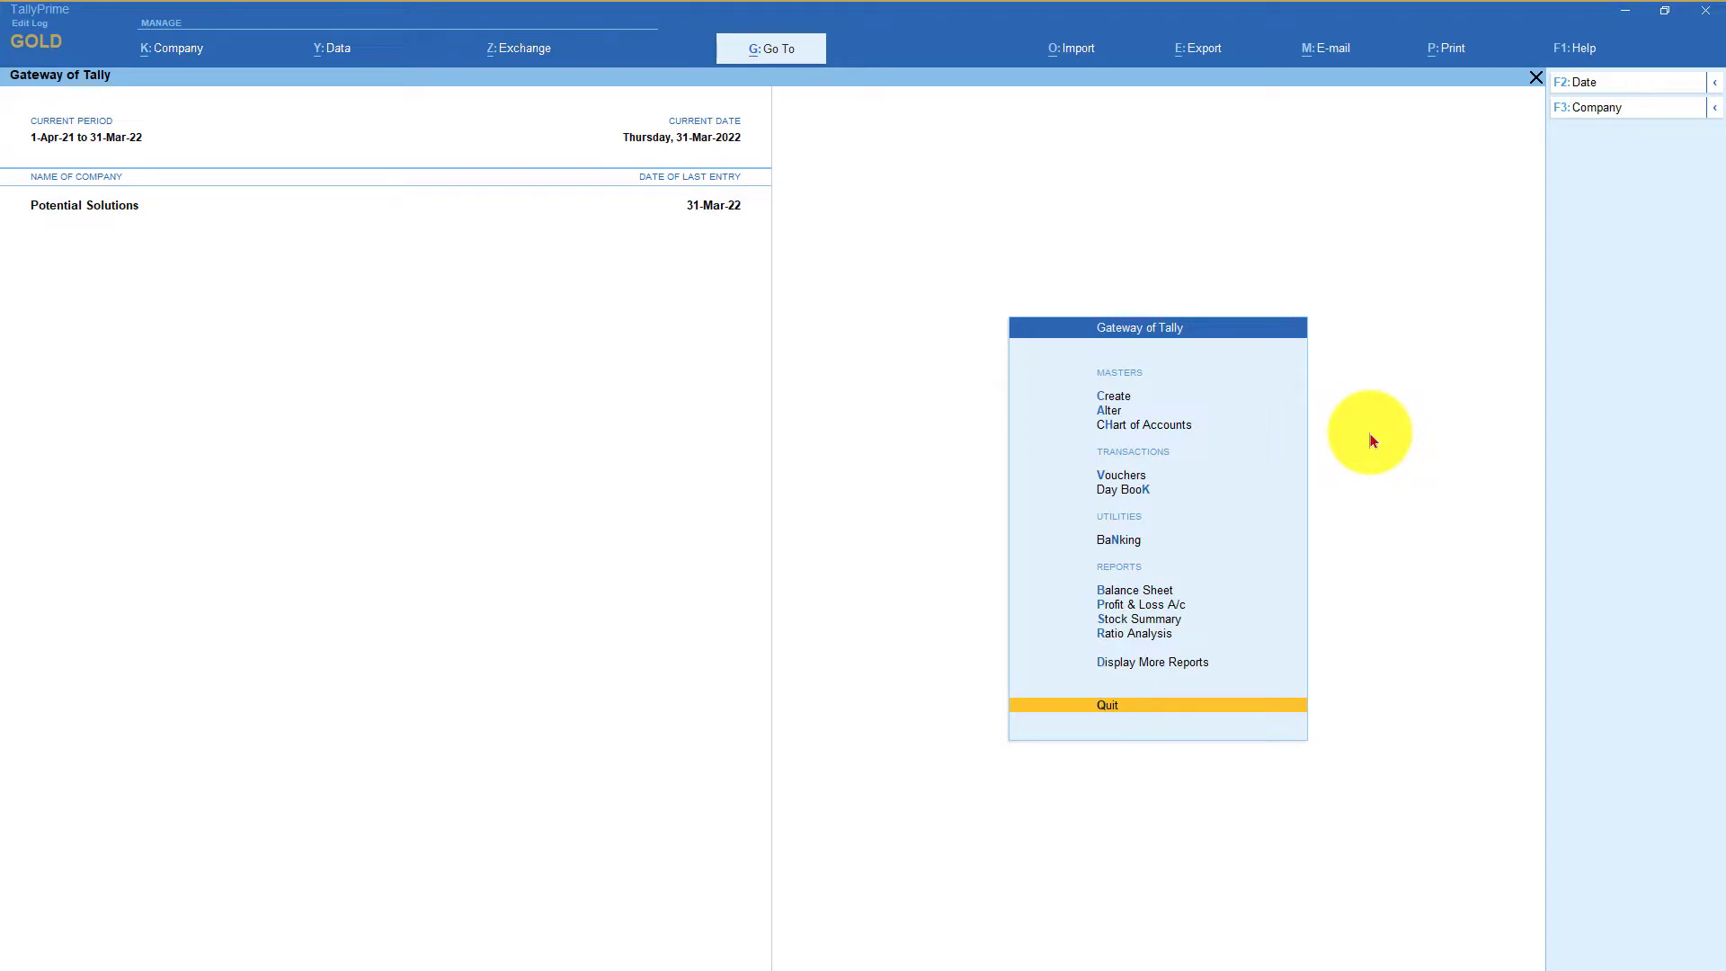
Open the Statistics report of voucher and account types for Potential Solutions
key("d")
key("s")
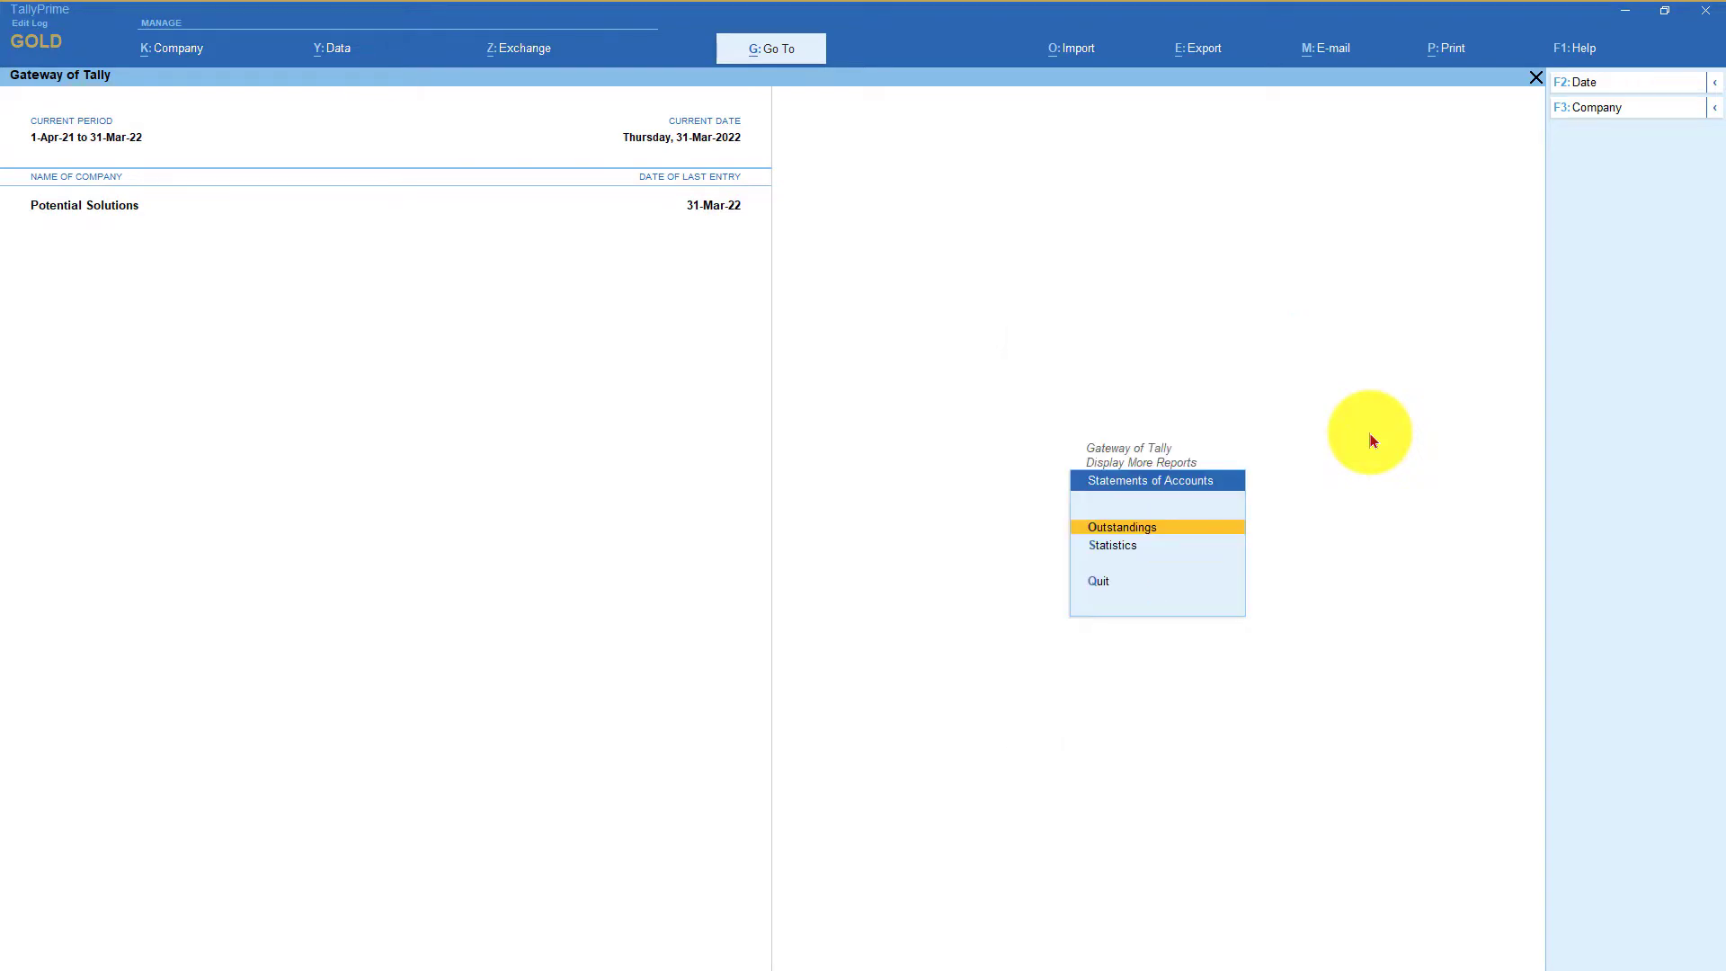
key("s")
Drill down from the Payment voucher type to the list of payment vouchers for March
key("Down")
key("Down")
key("Down")
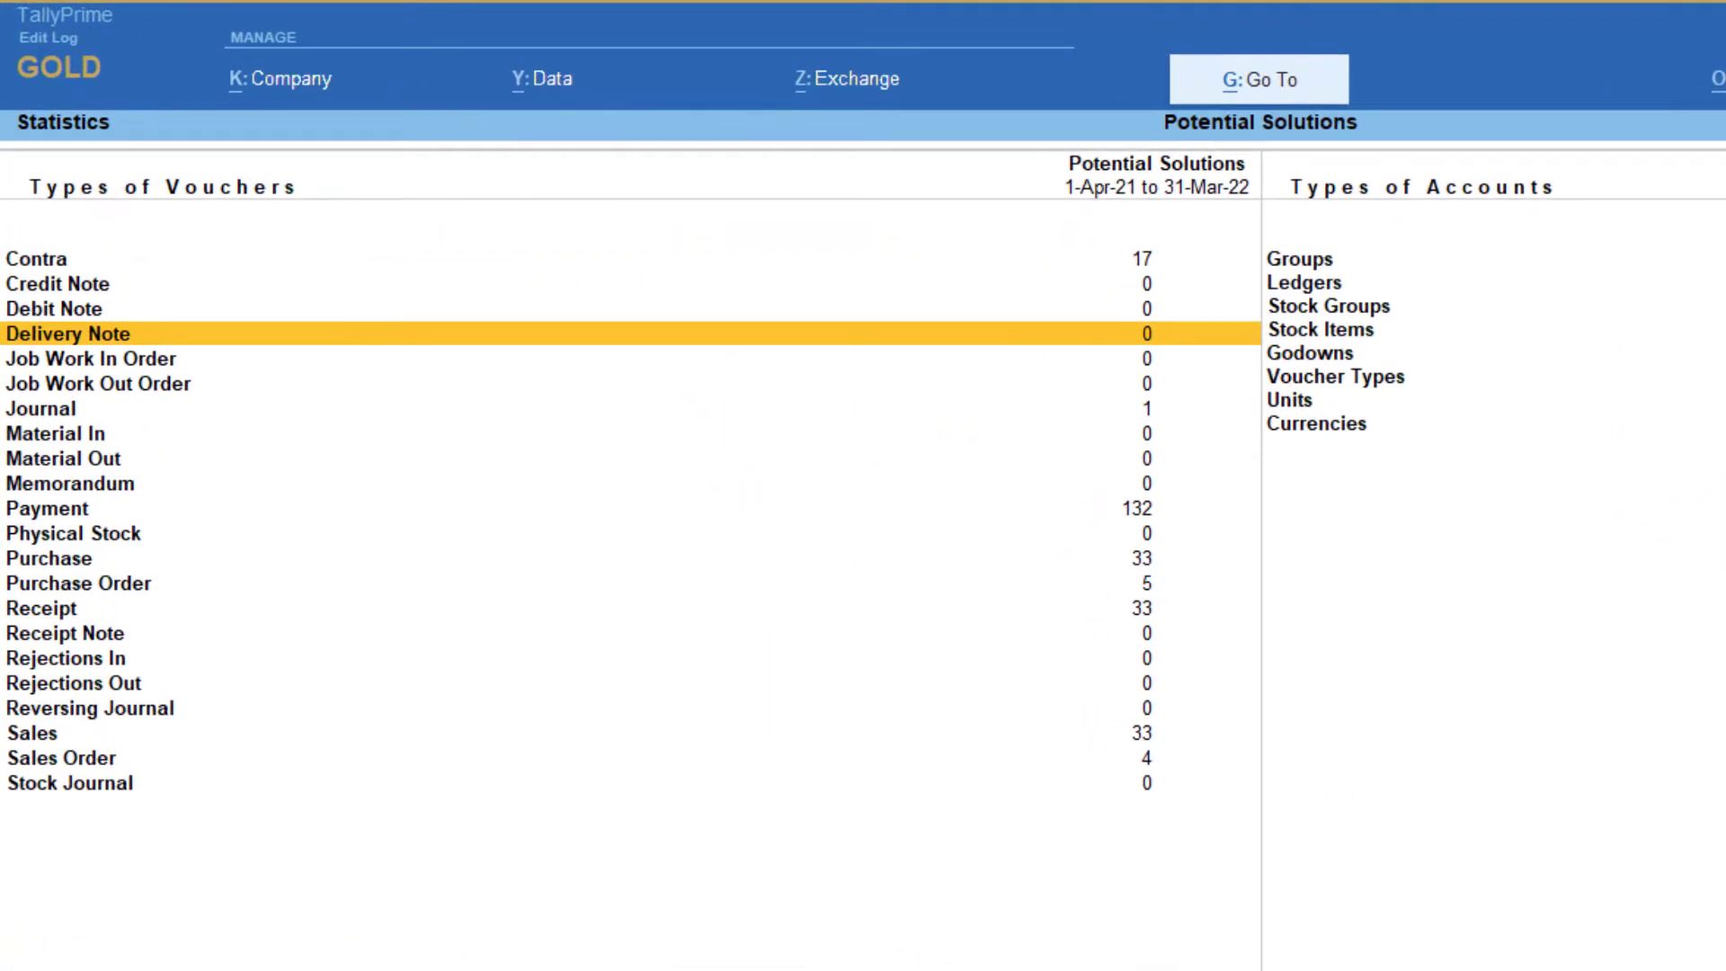
key("Down")
key("Down")
key("Down")
key("Down")
key("Down")
key("Down")
key("Down")
key("Return")
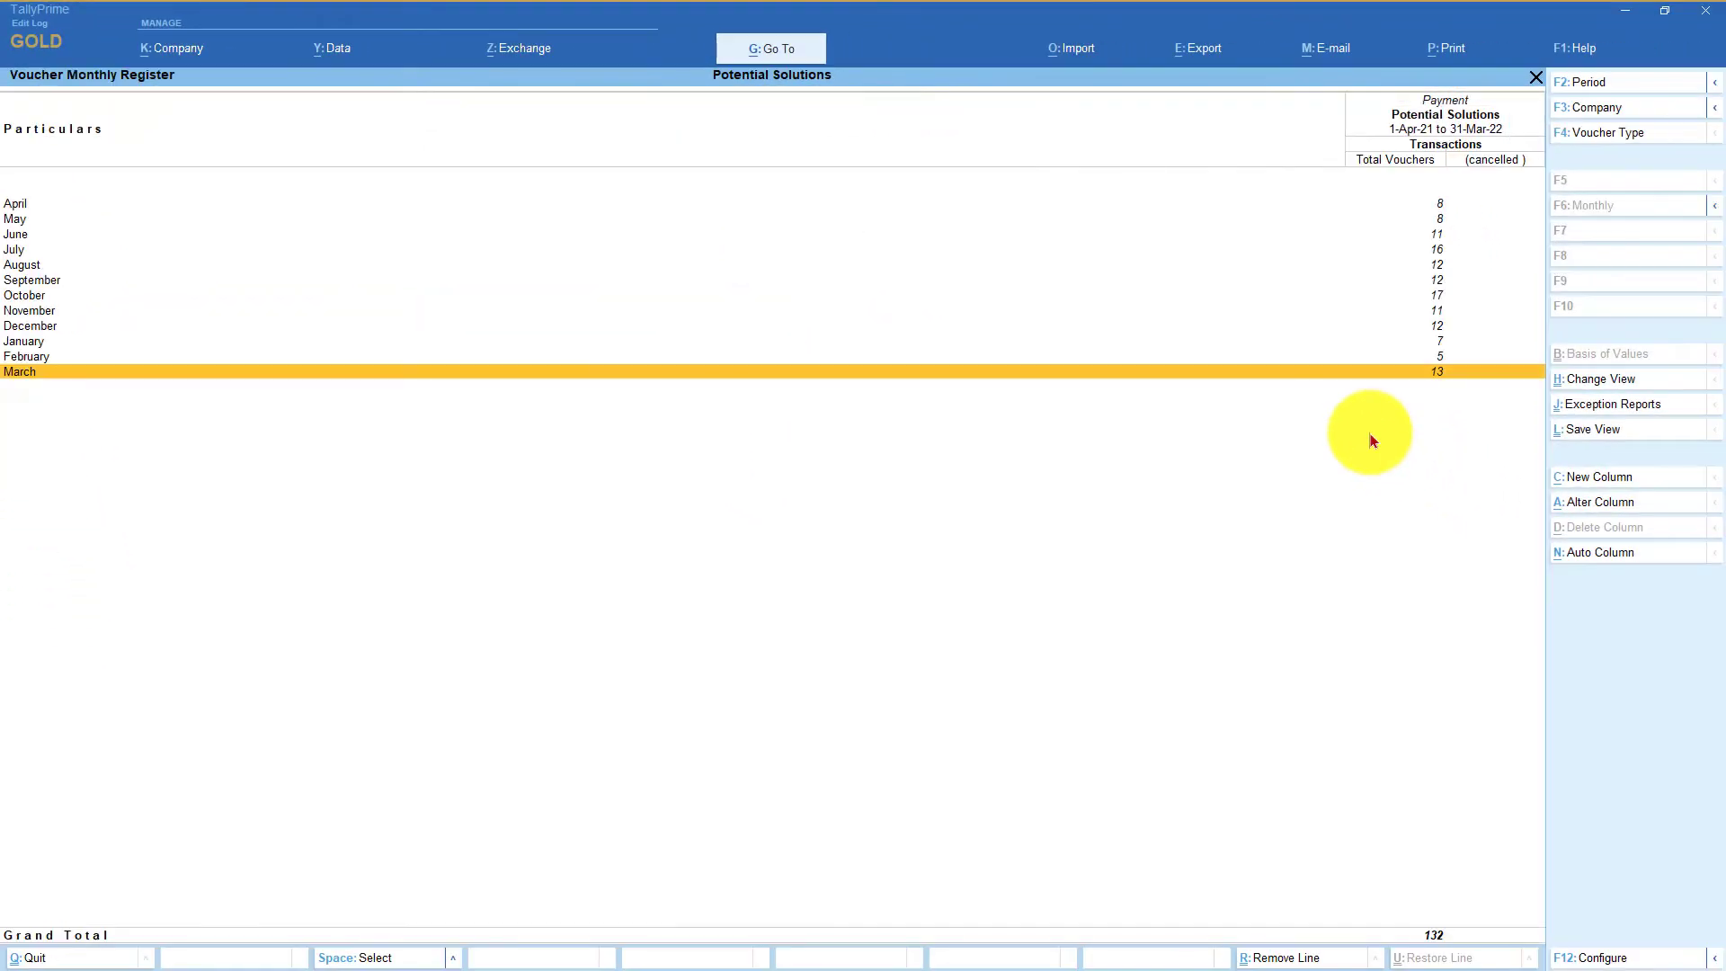
key("Return")
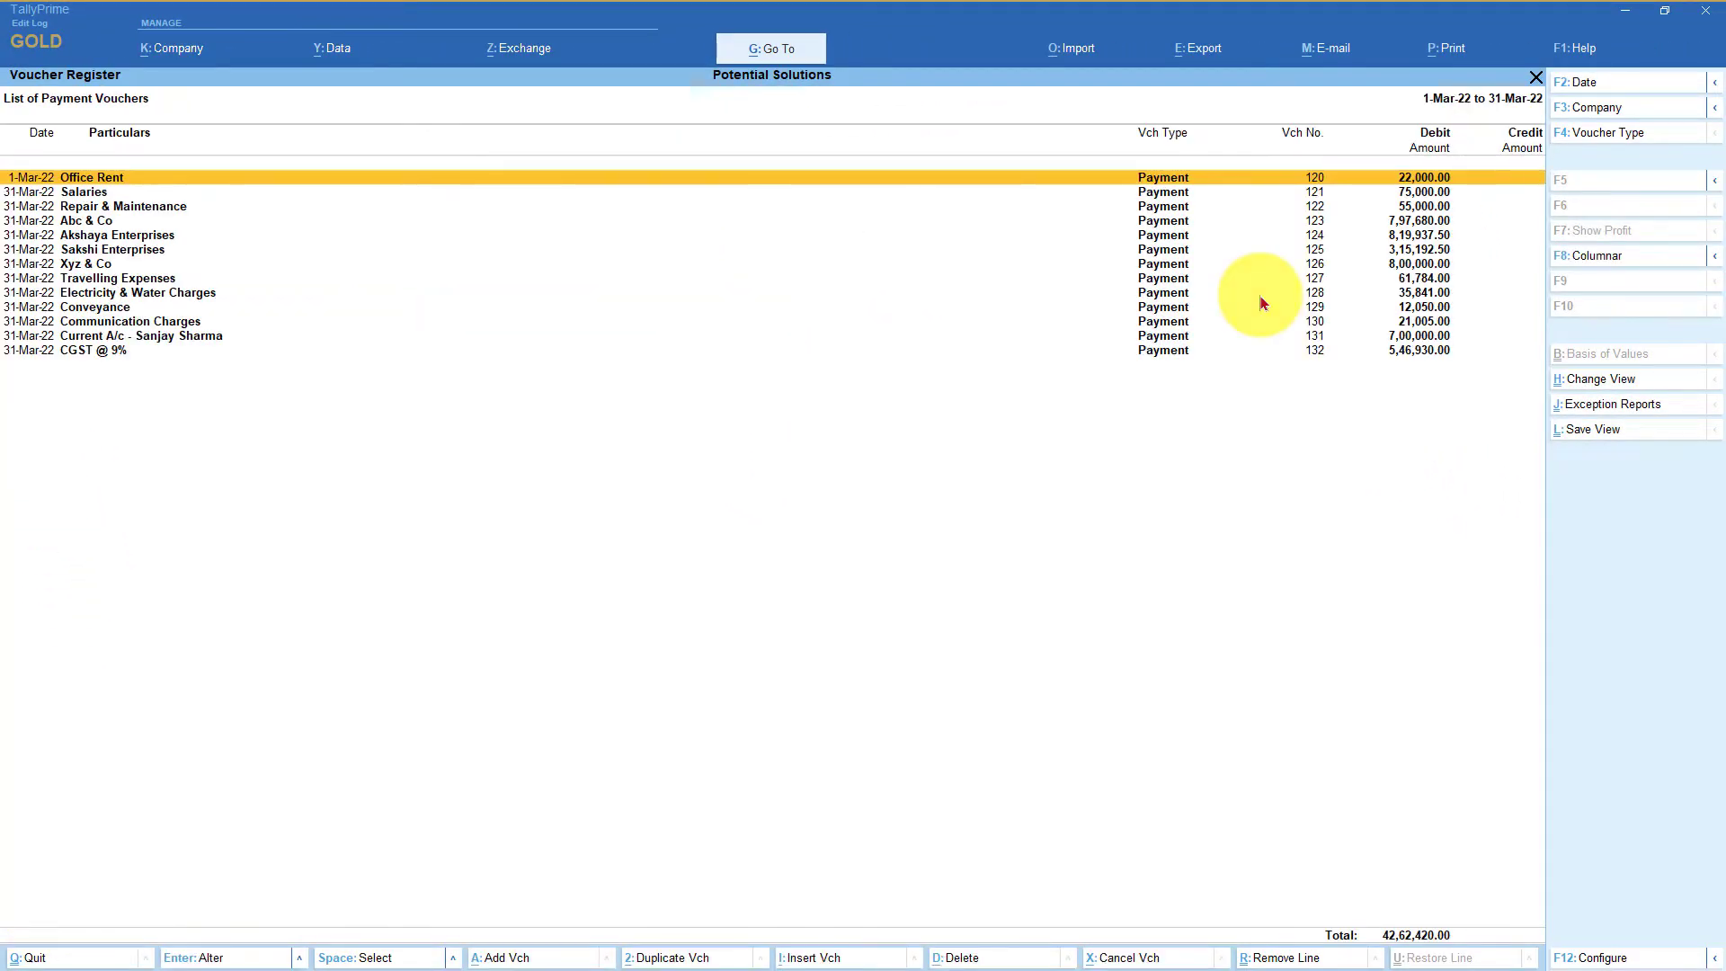
Open the Salaries payment voucher dated 31-Mar-22 and display its Edit Log
key("Down")
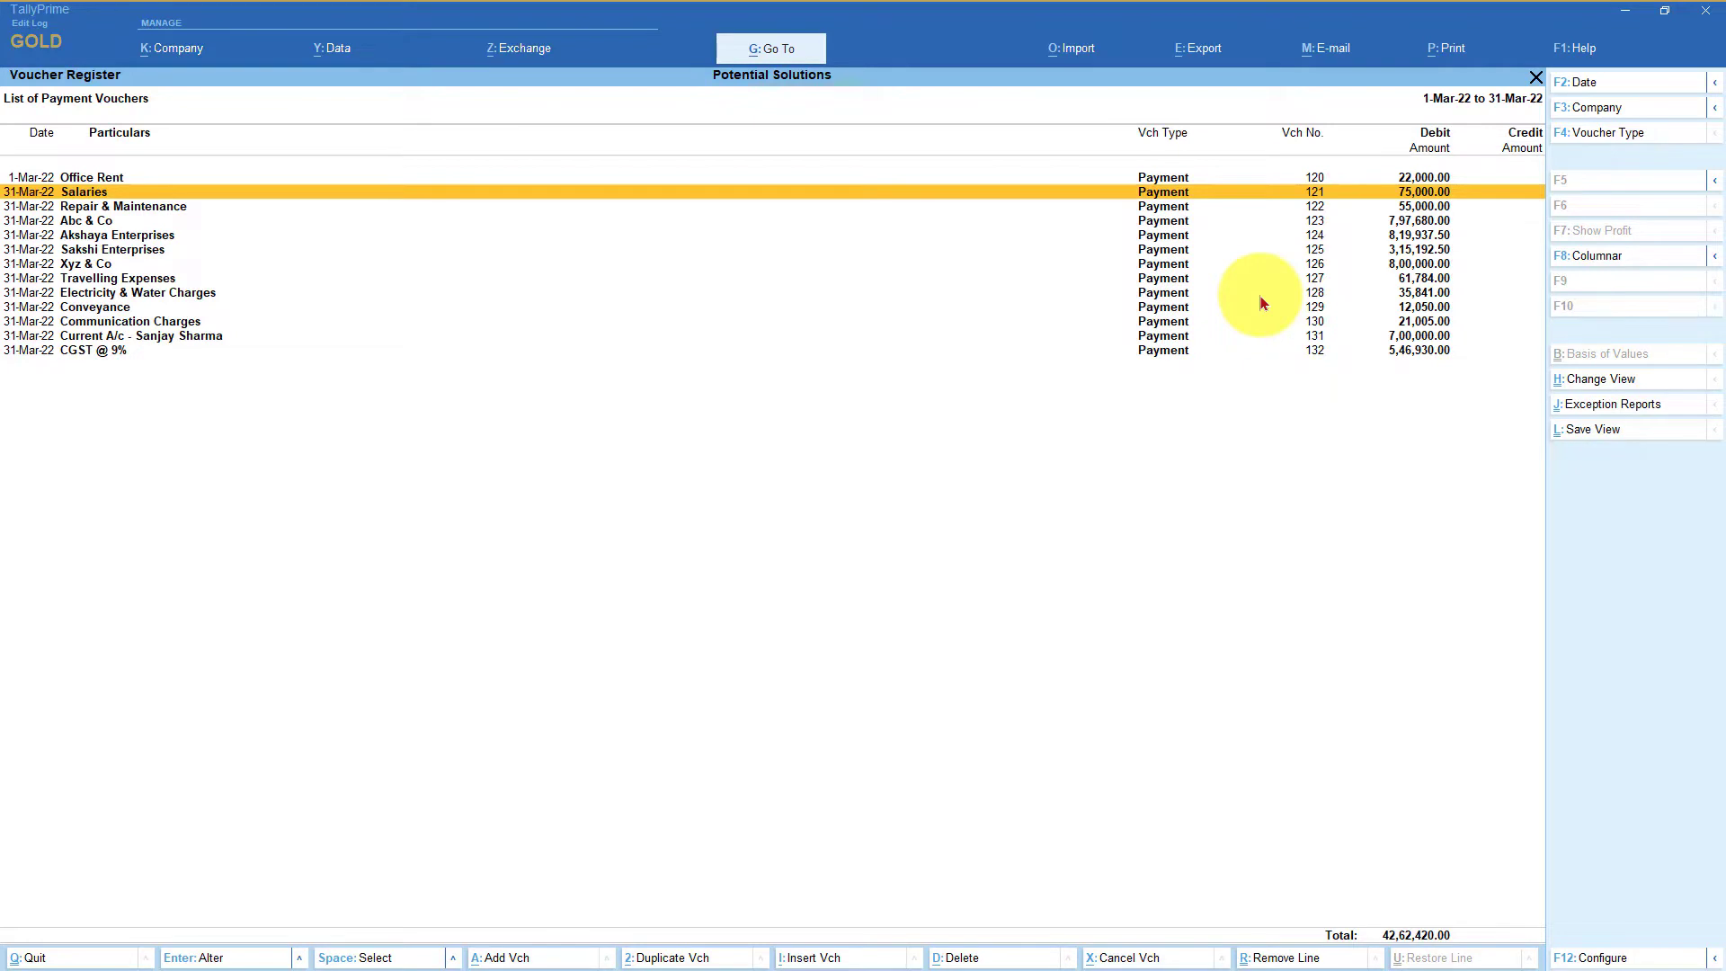
key("Return")
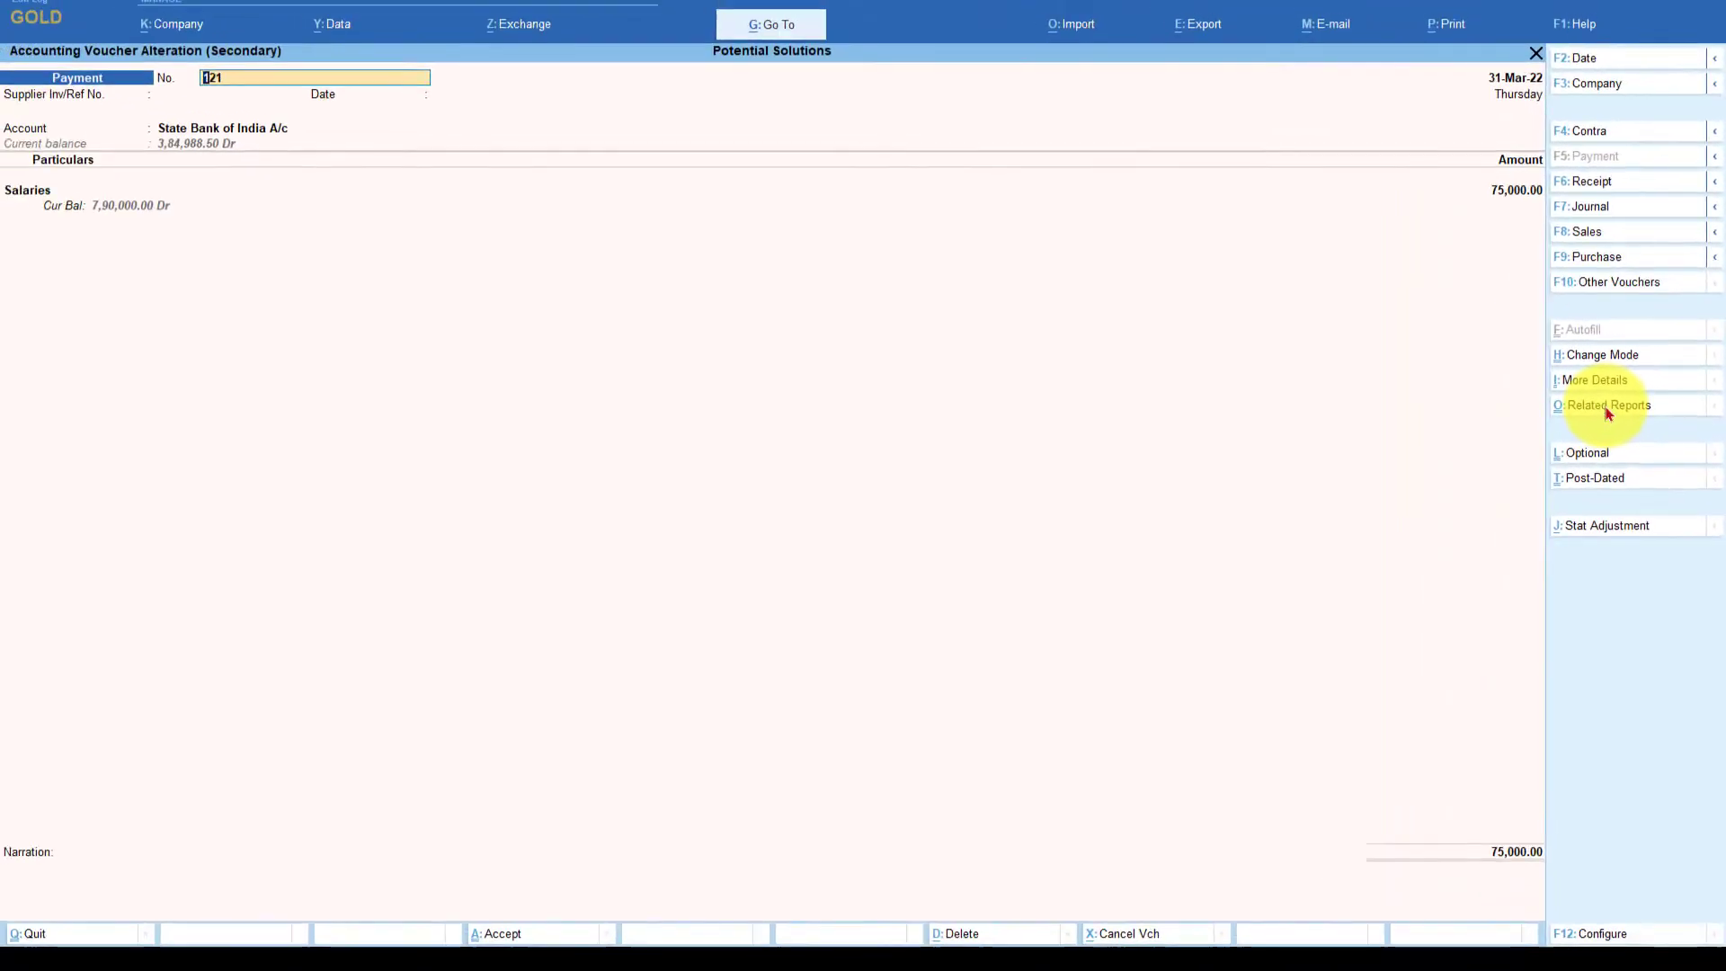
left_click(1608, 406)
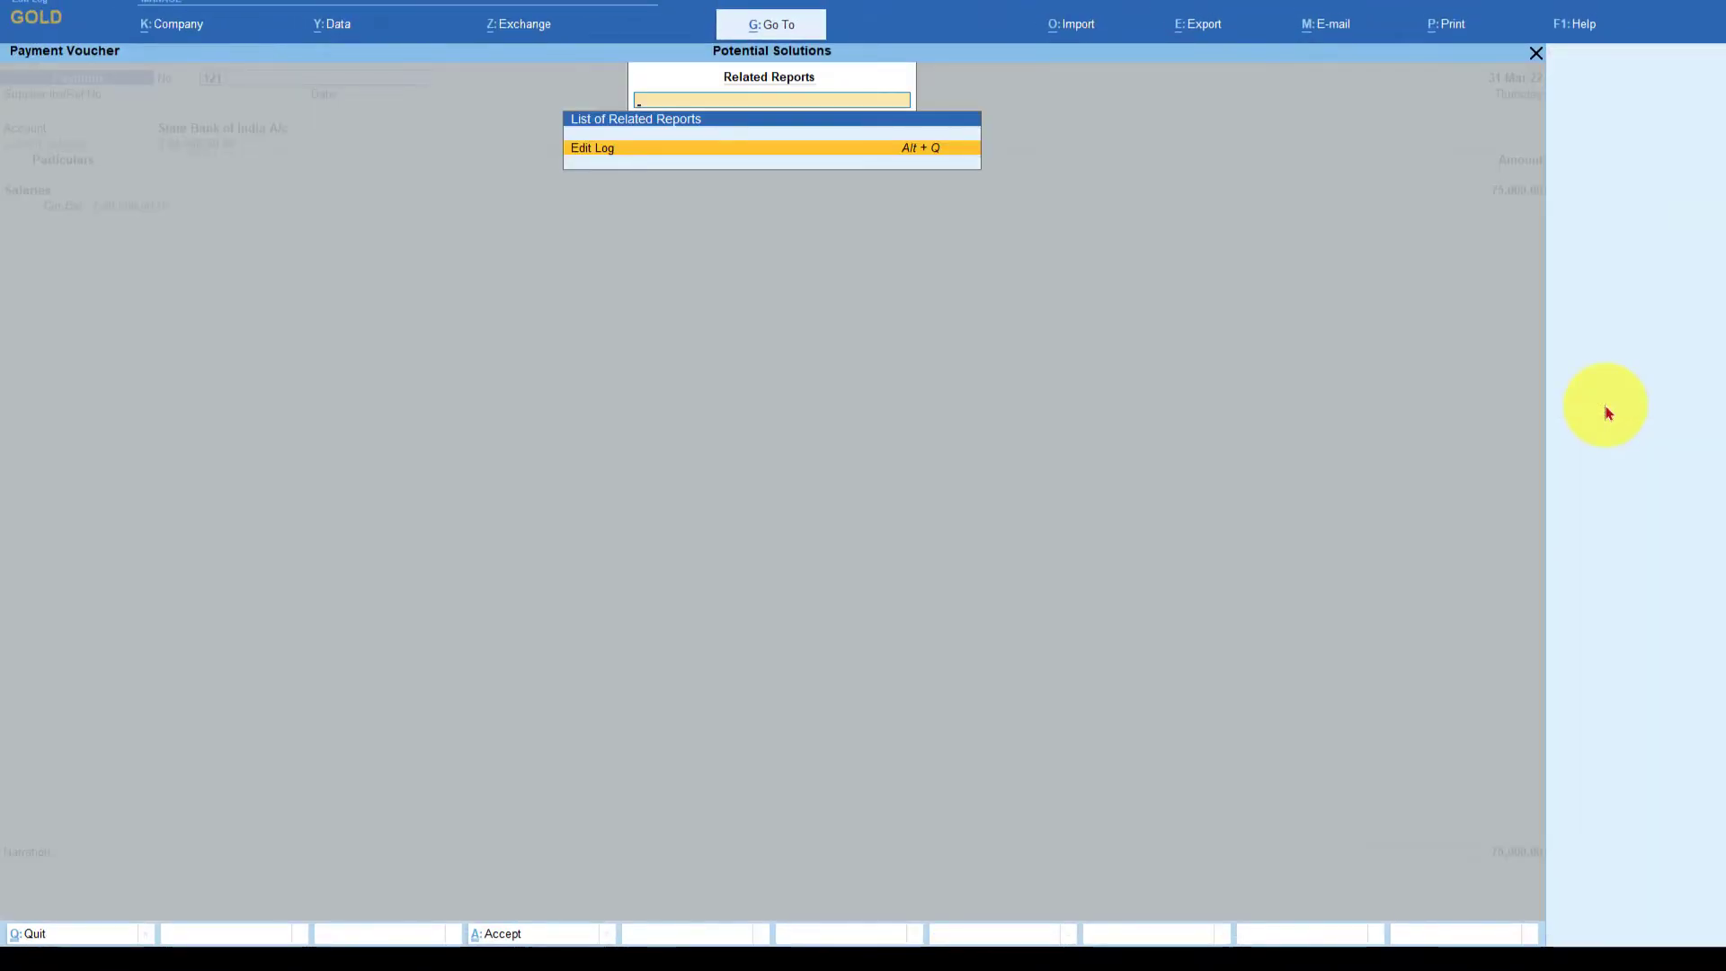
key("Return")
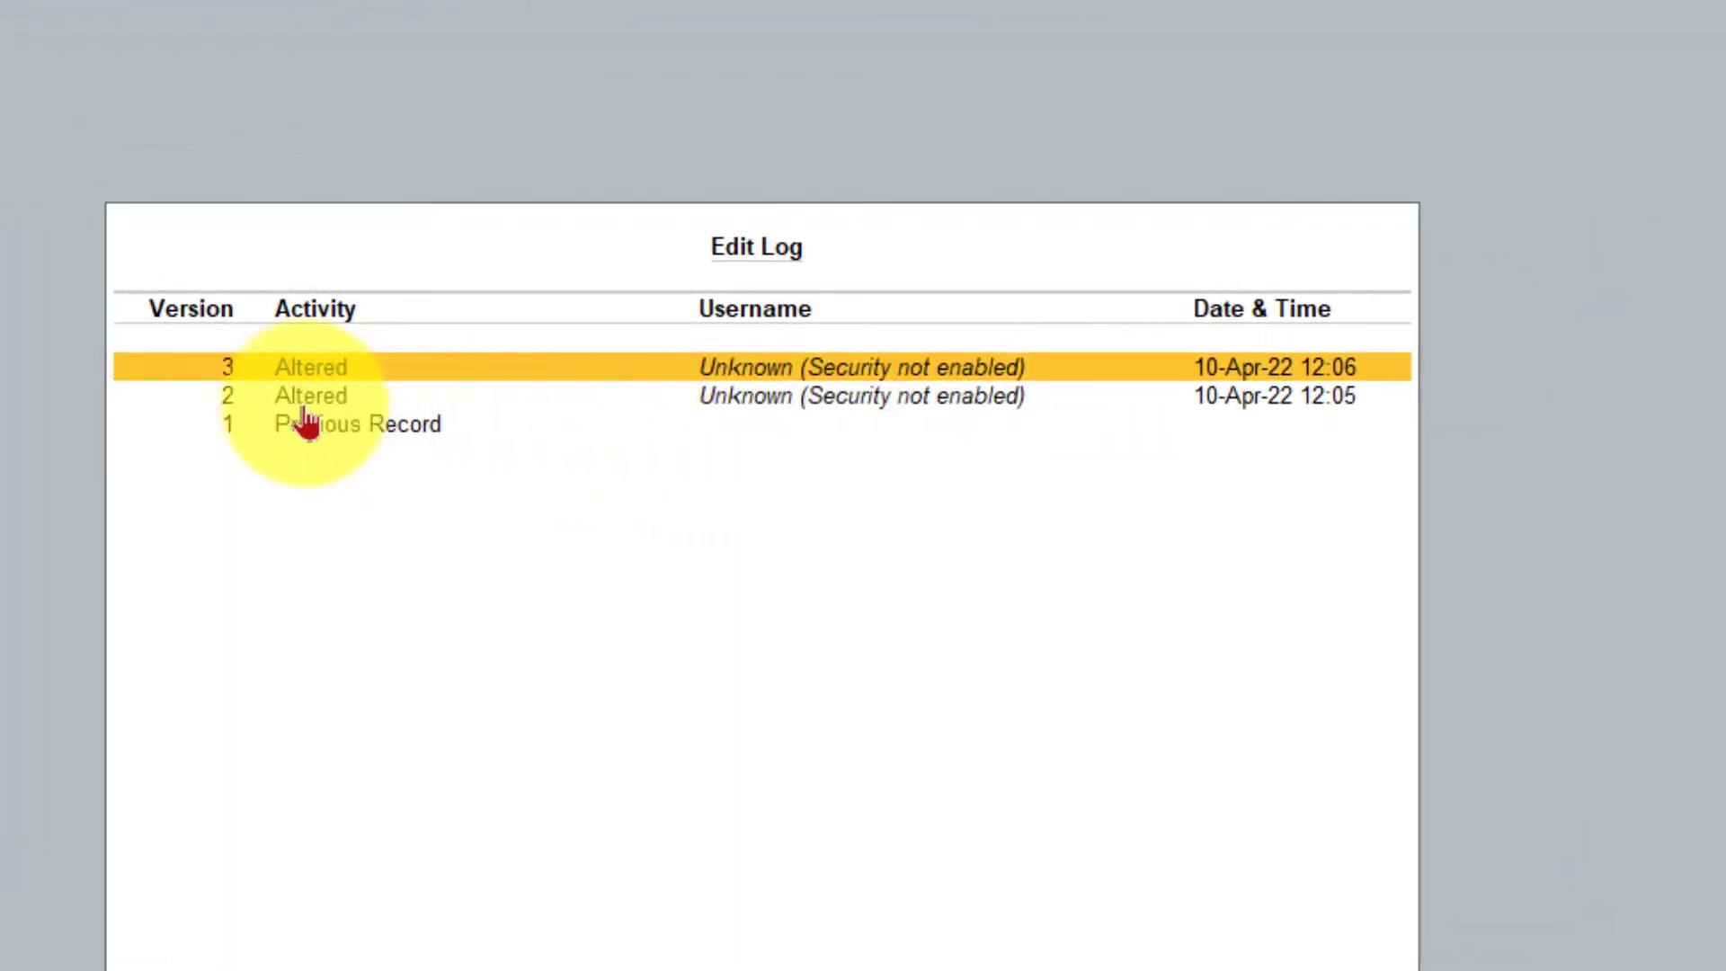
View the details of version 1, the Previous Record, and return to the Edit Log
left_click(352, 430)
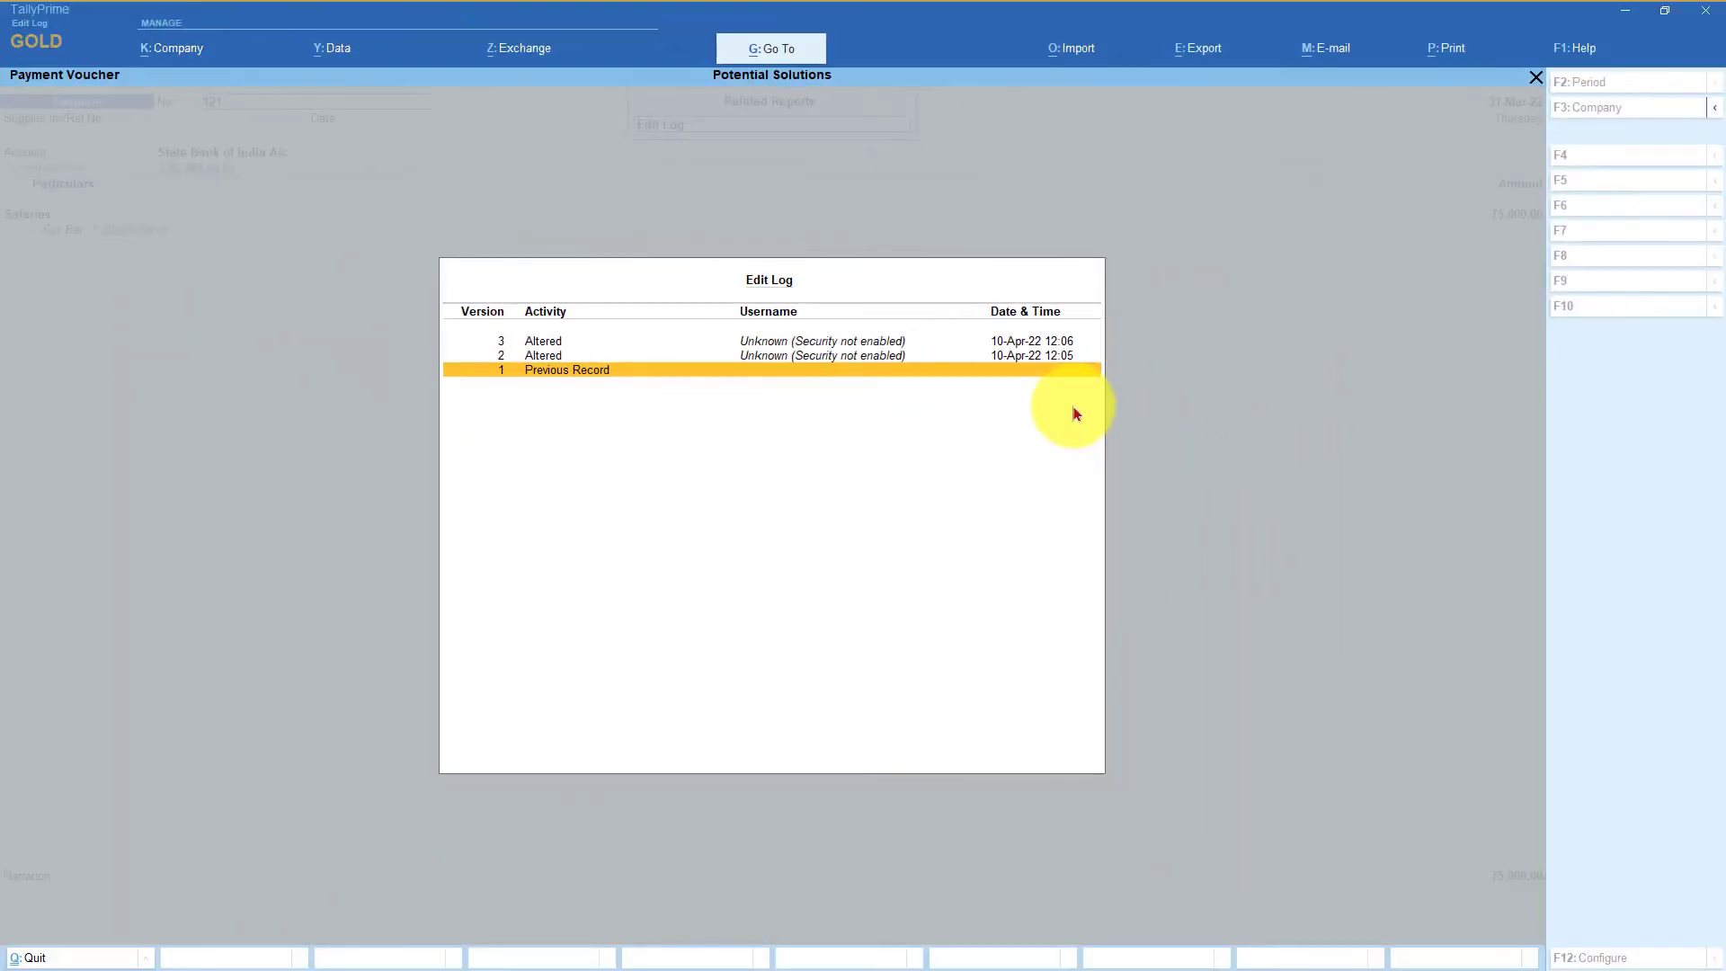
key("Return")
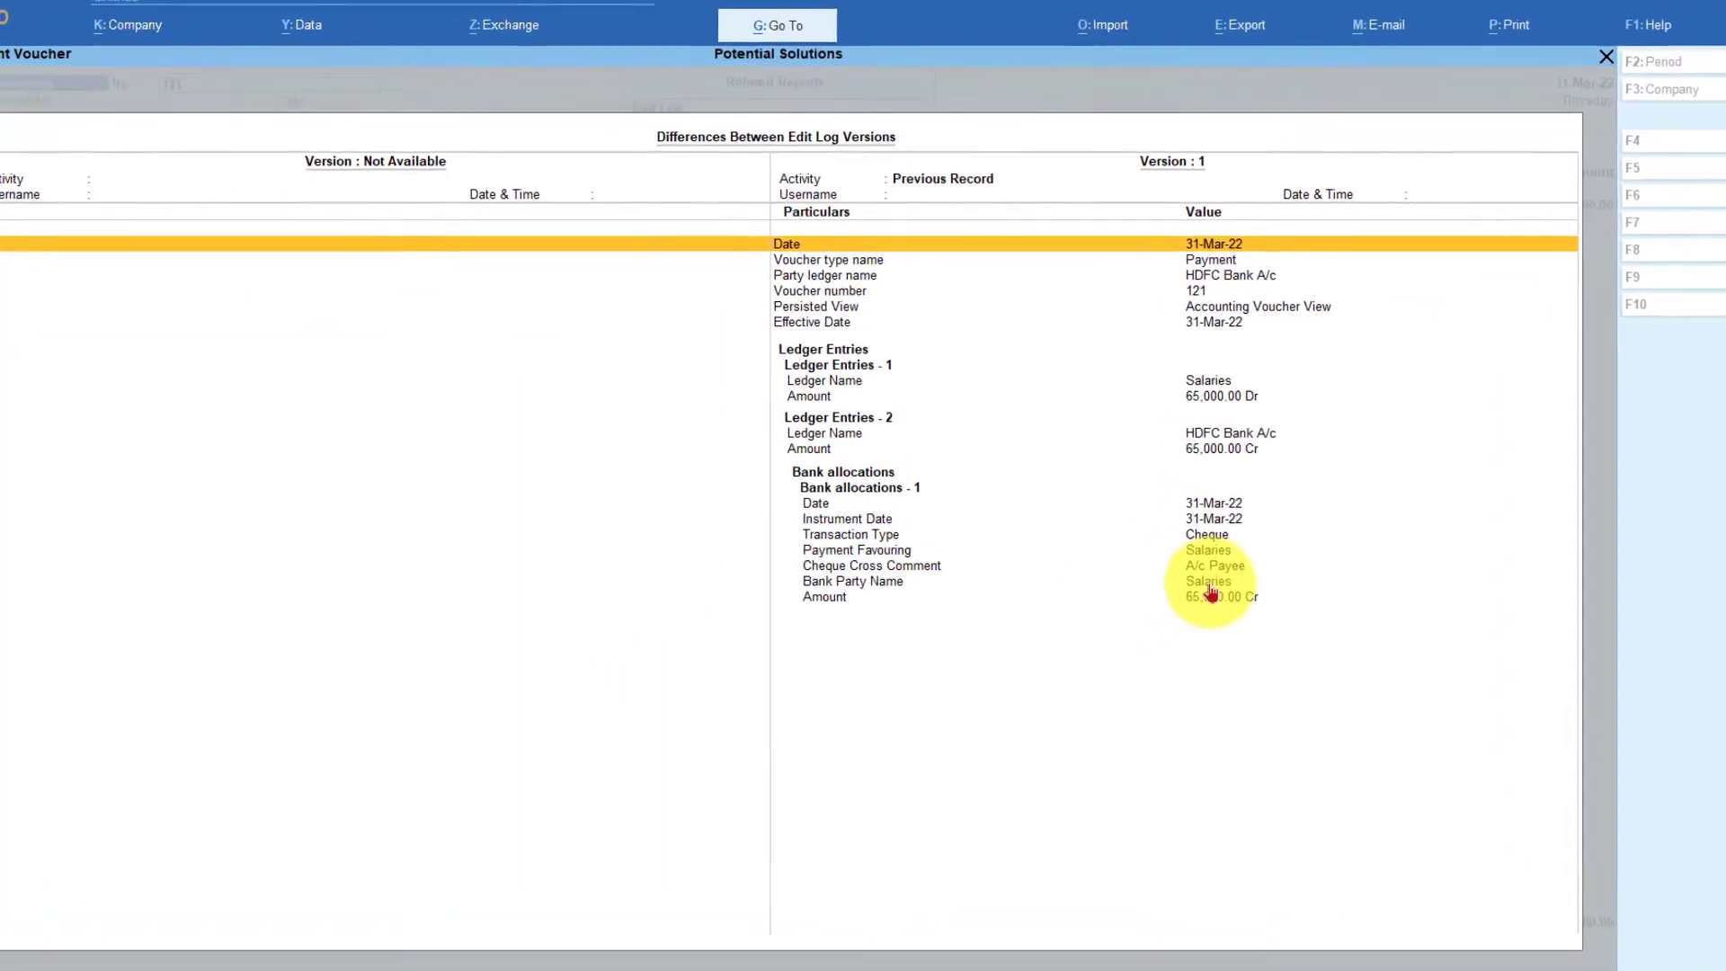
key("Escape")
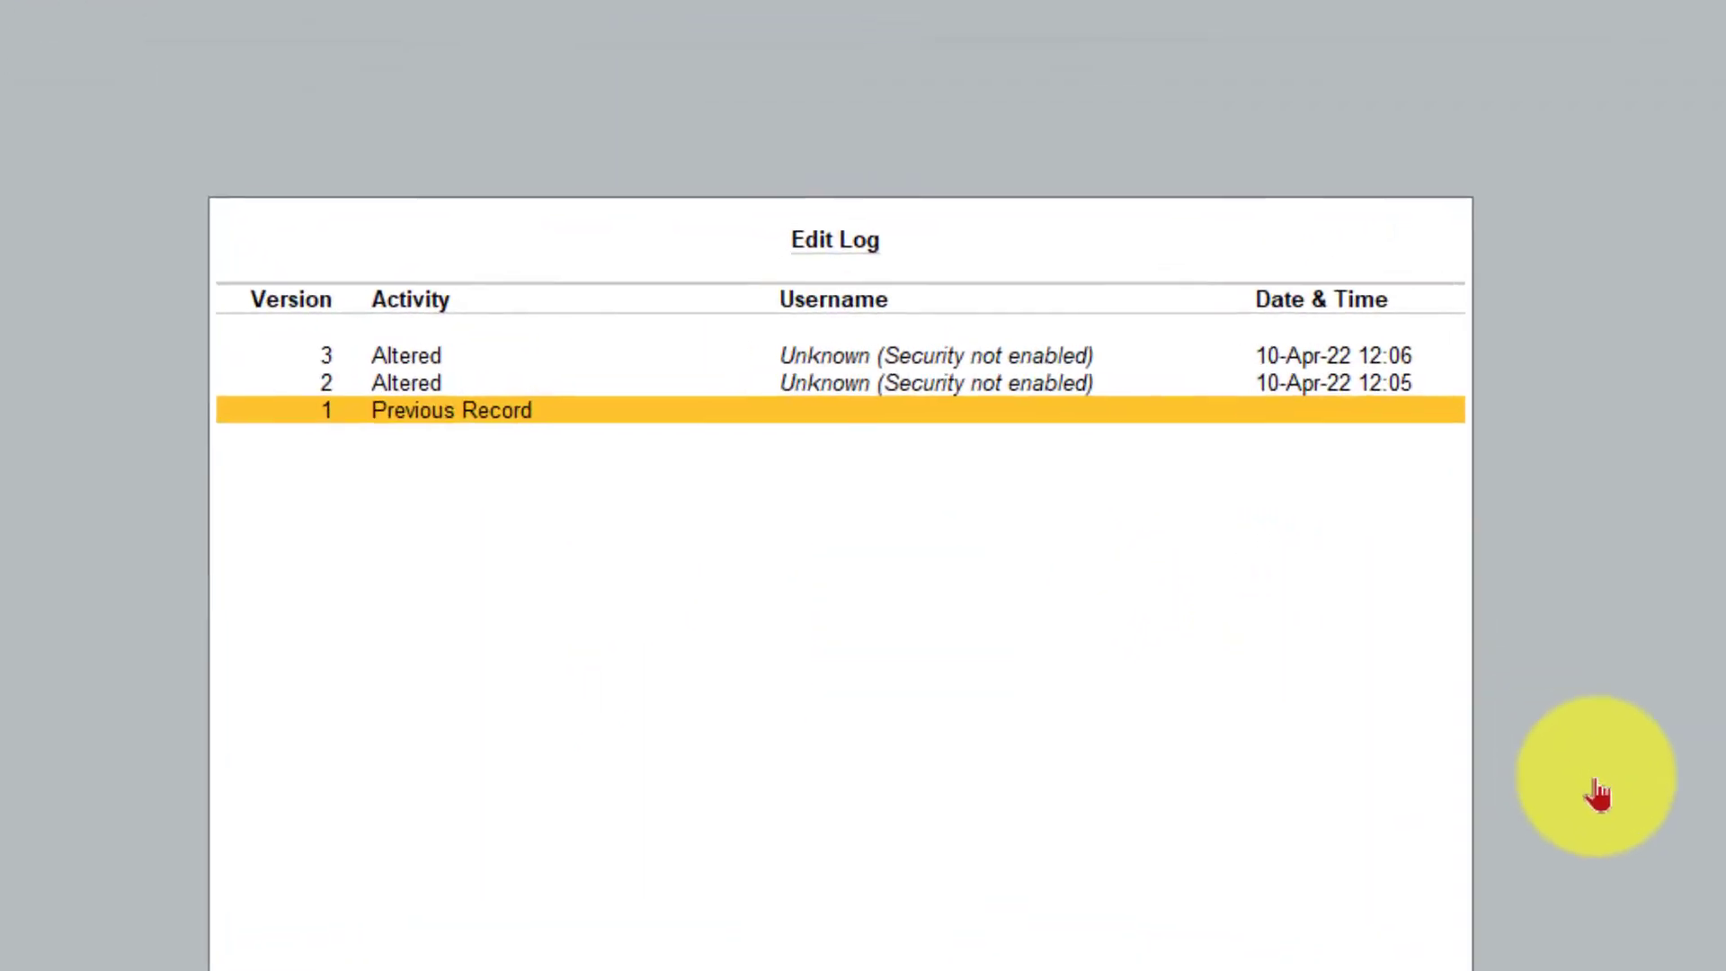
Examine the differences recorded for altered versions 2 and 3 of the Salaries voucher
key("Up")
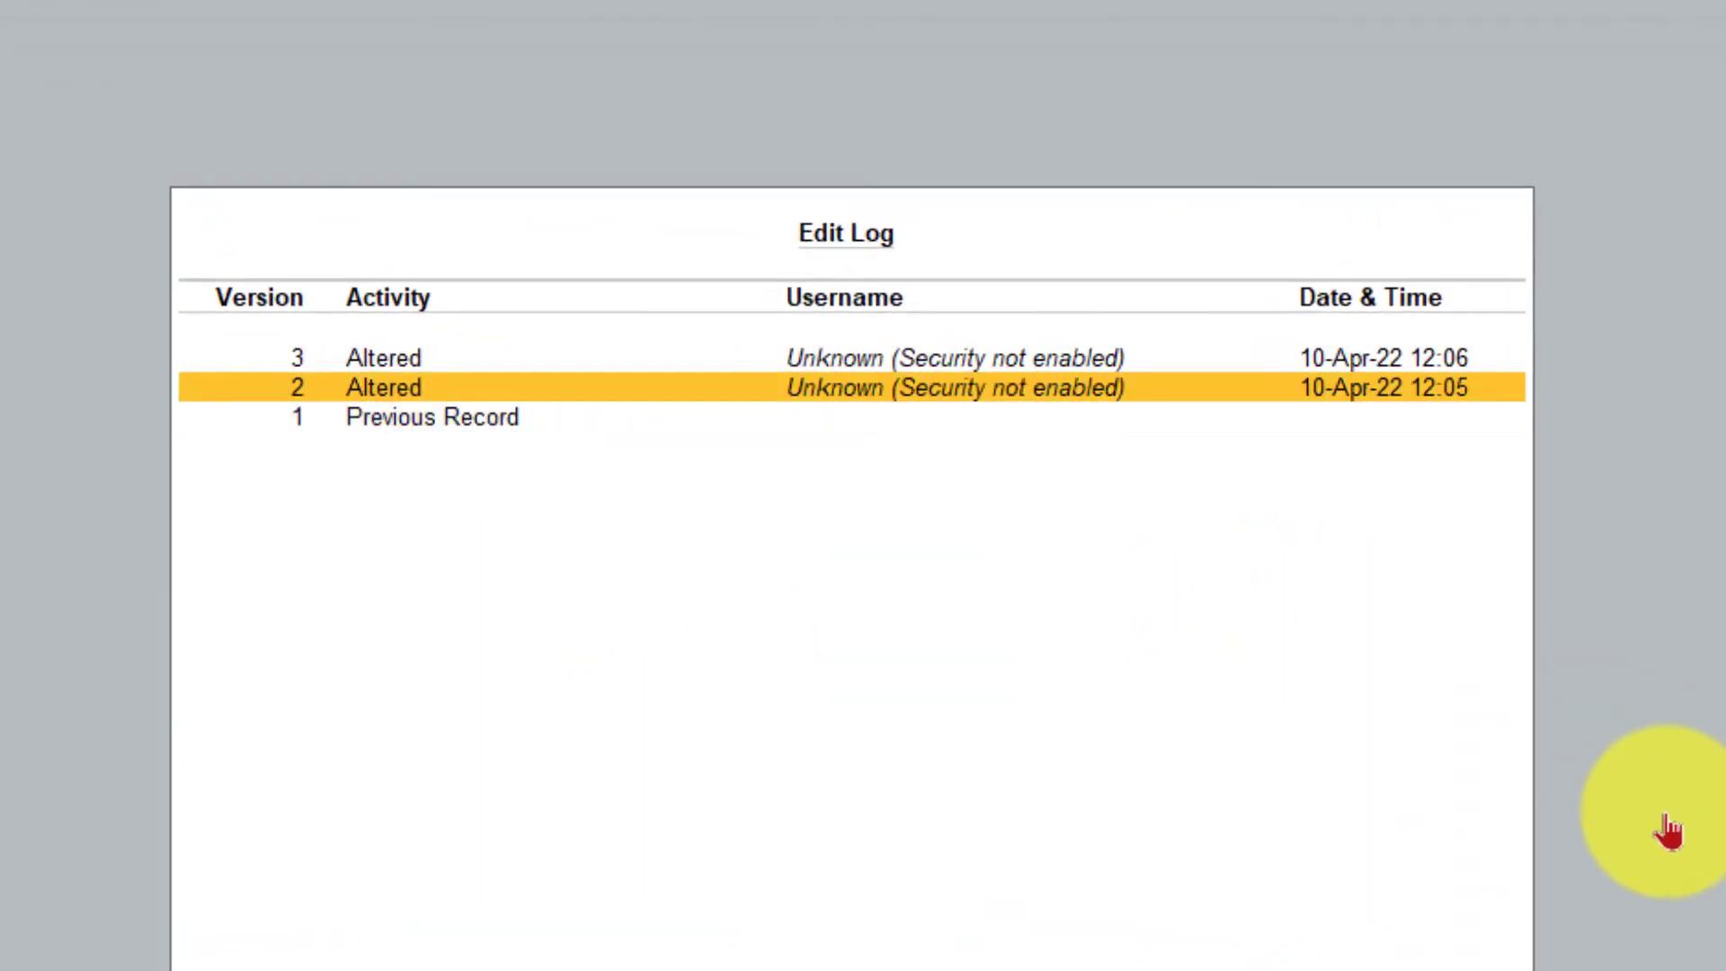
key("Return")
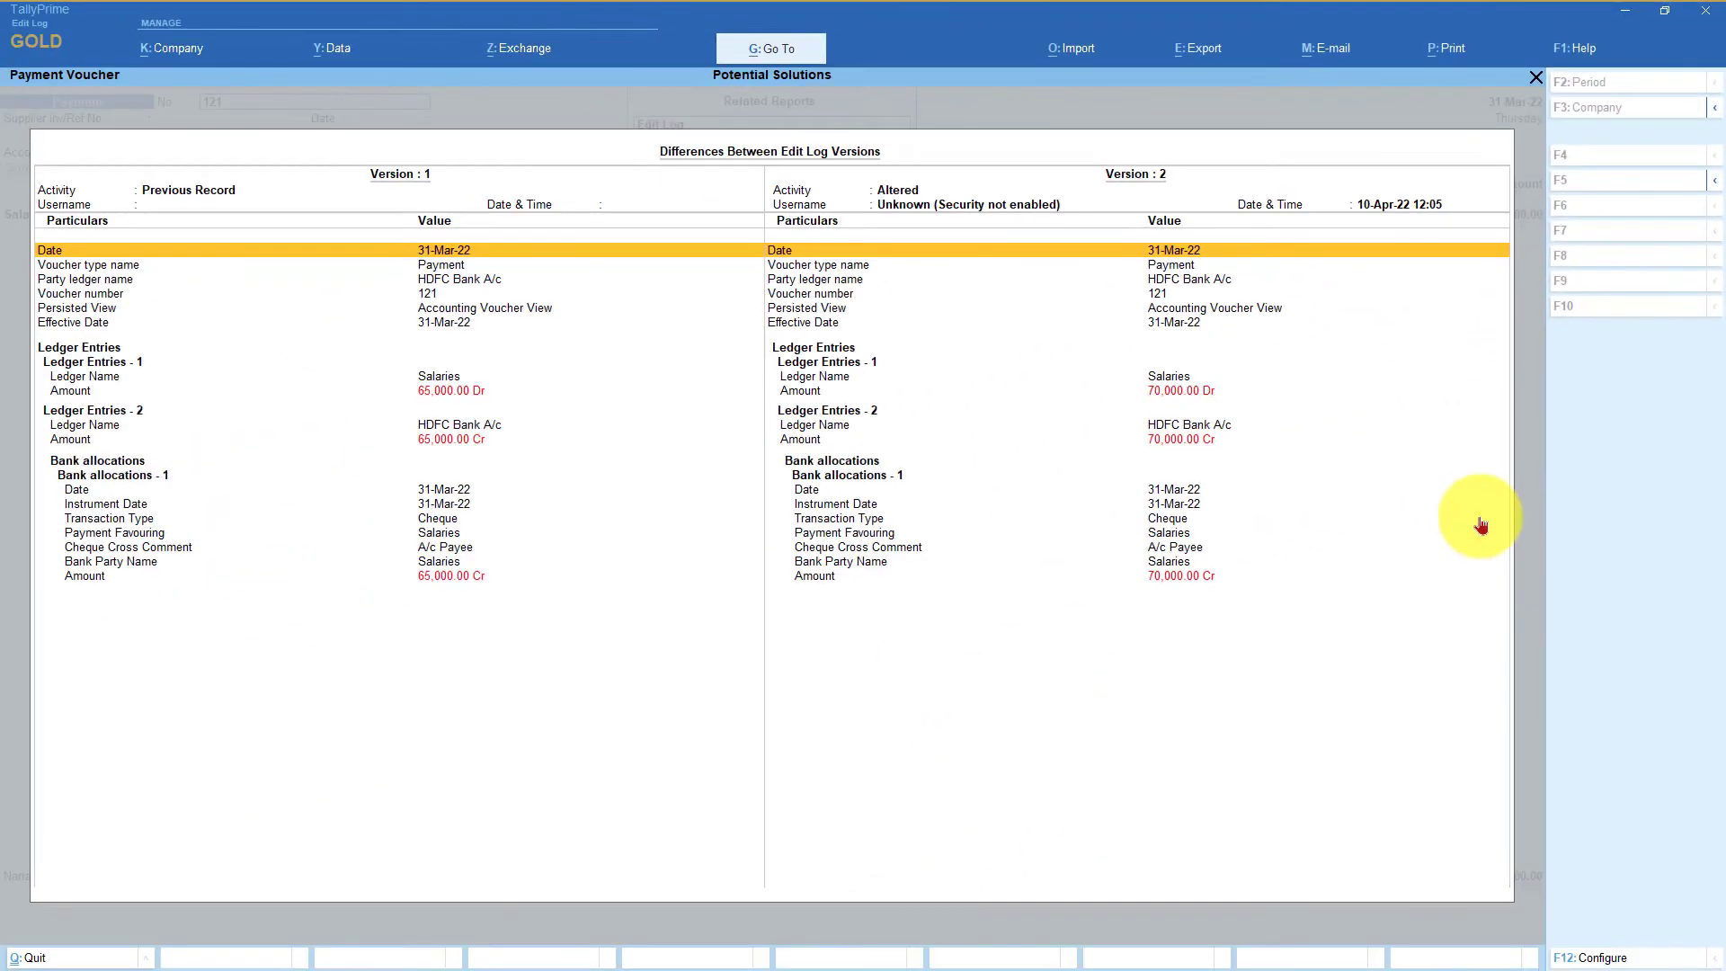
key("Escape")
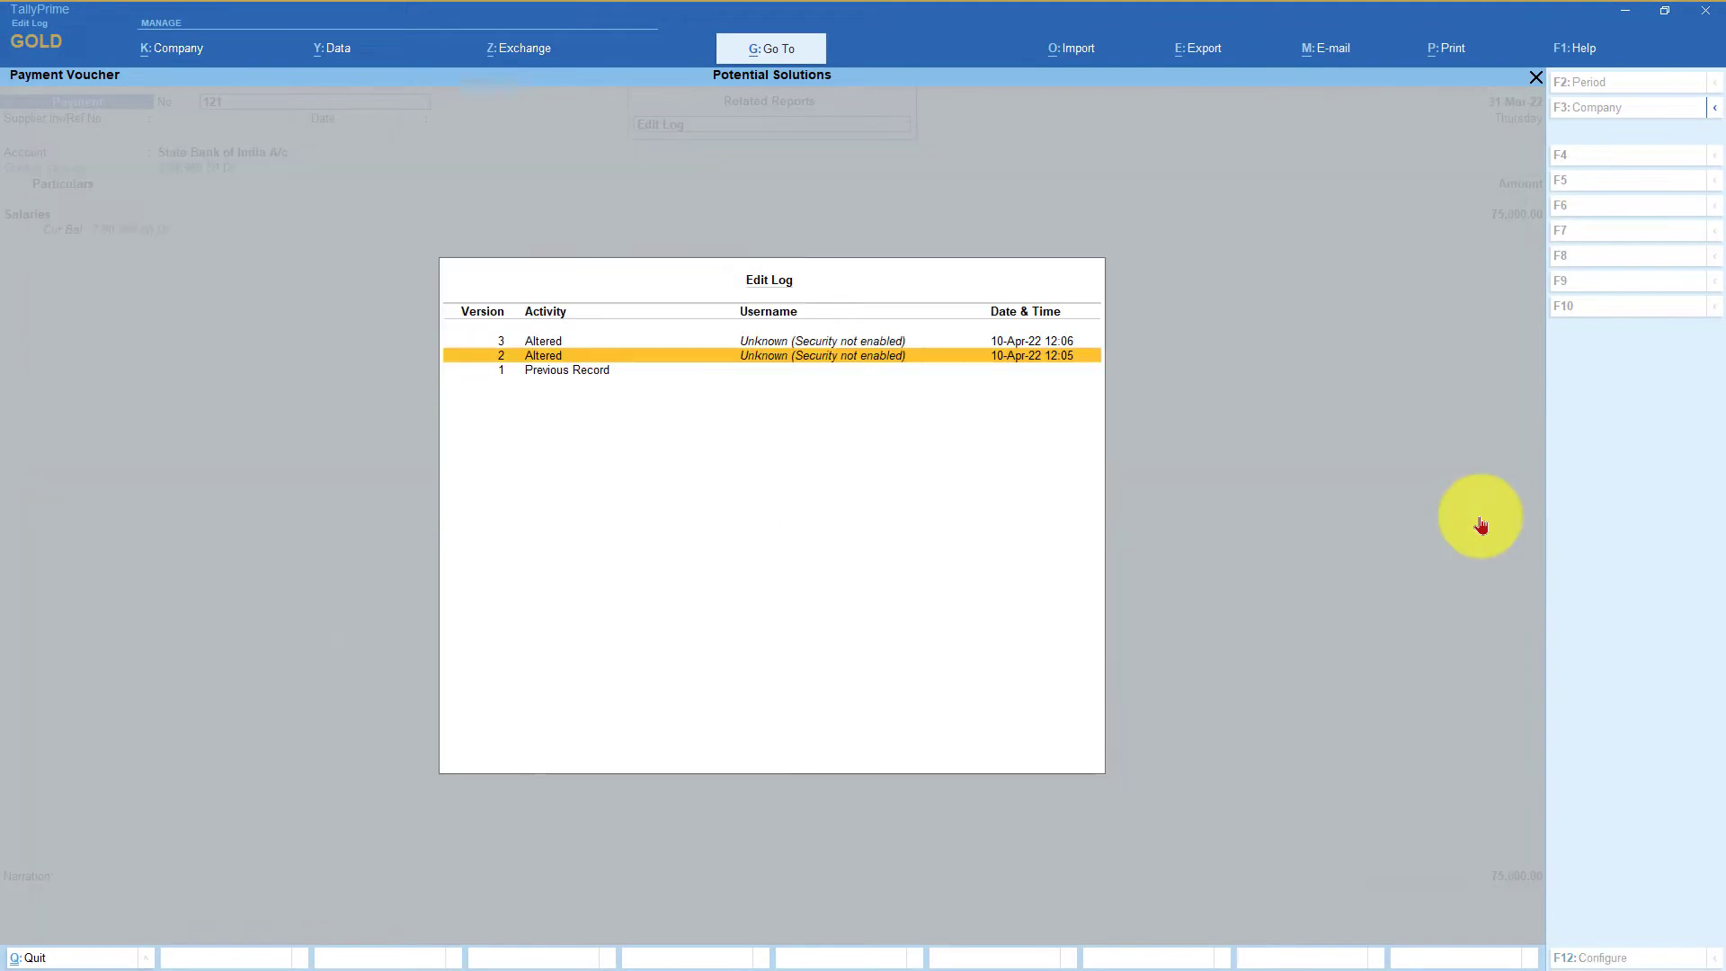
key("Up")
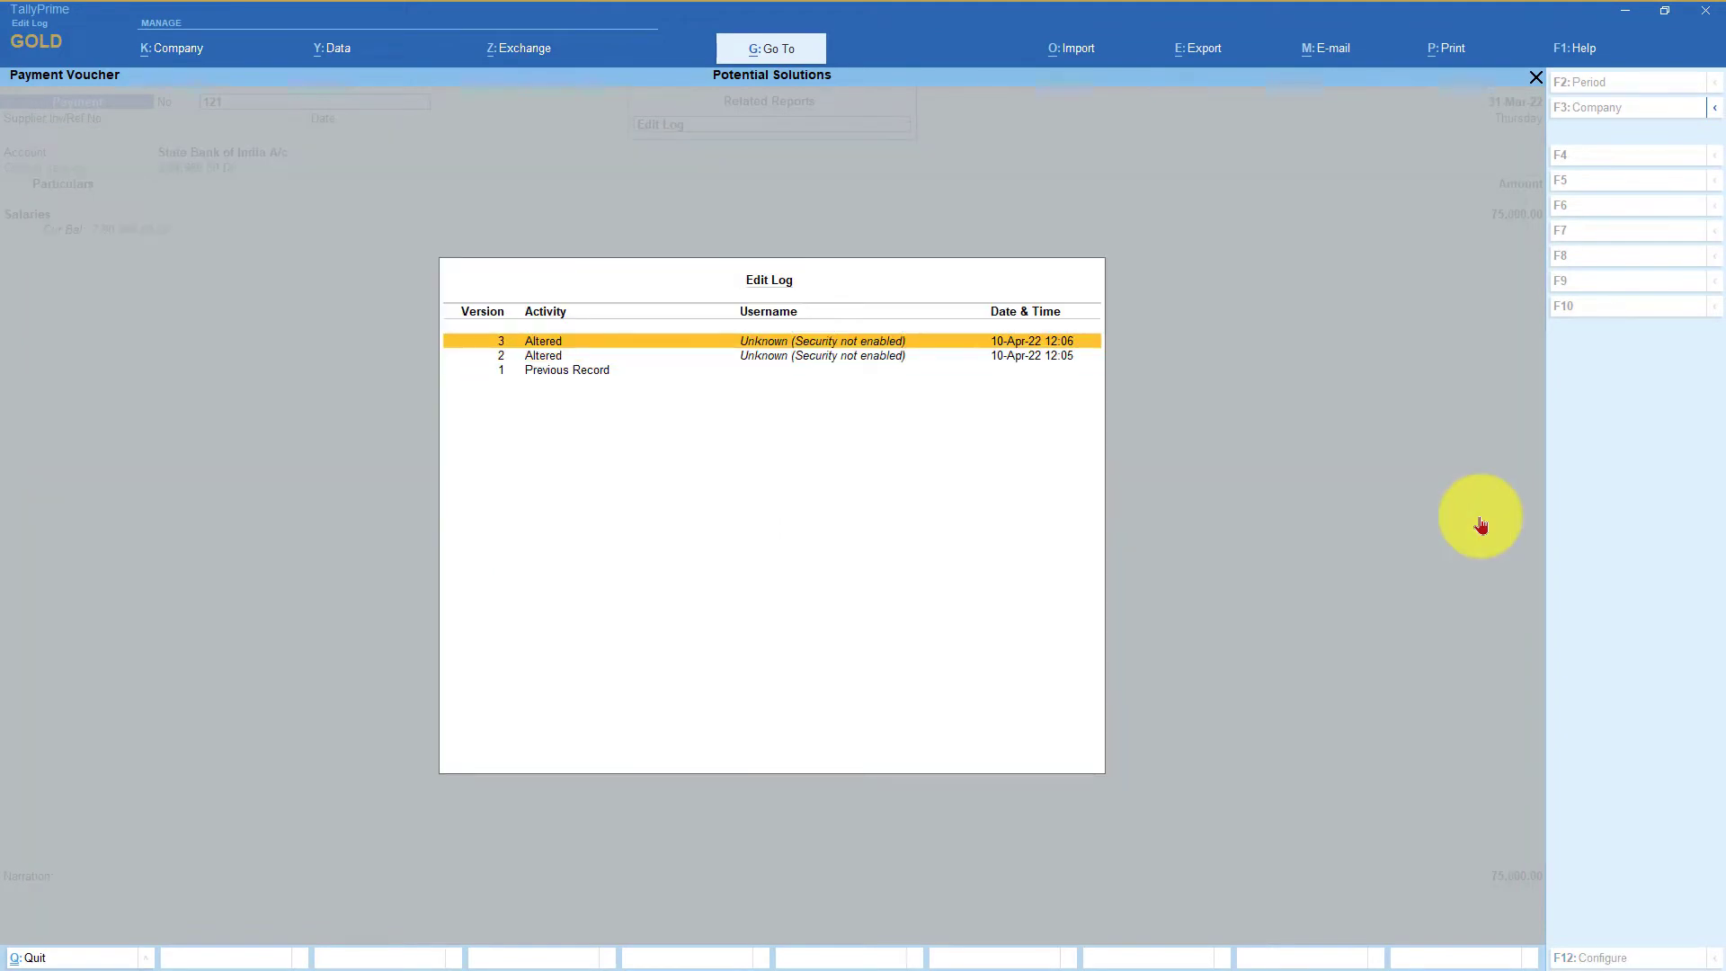
key("Return")
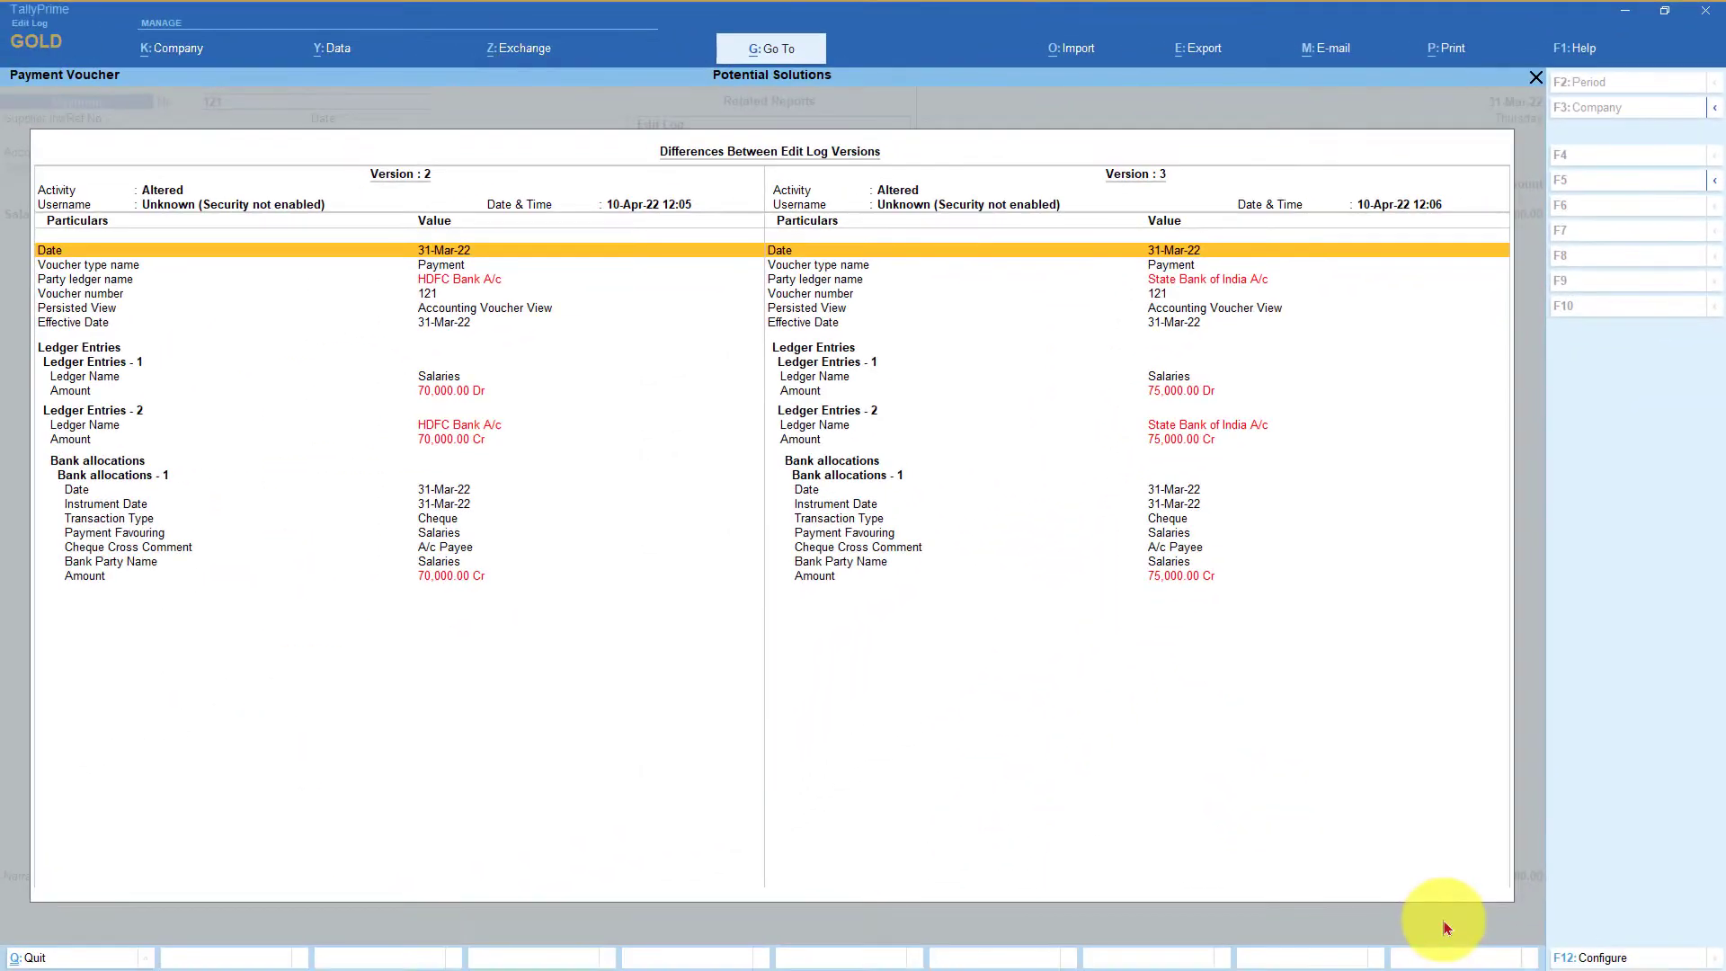
key("Escape")
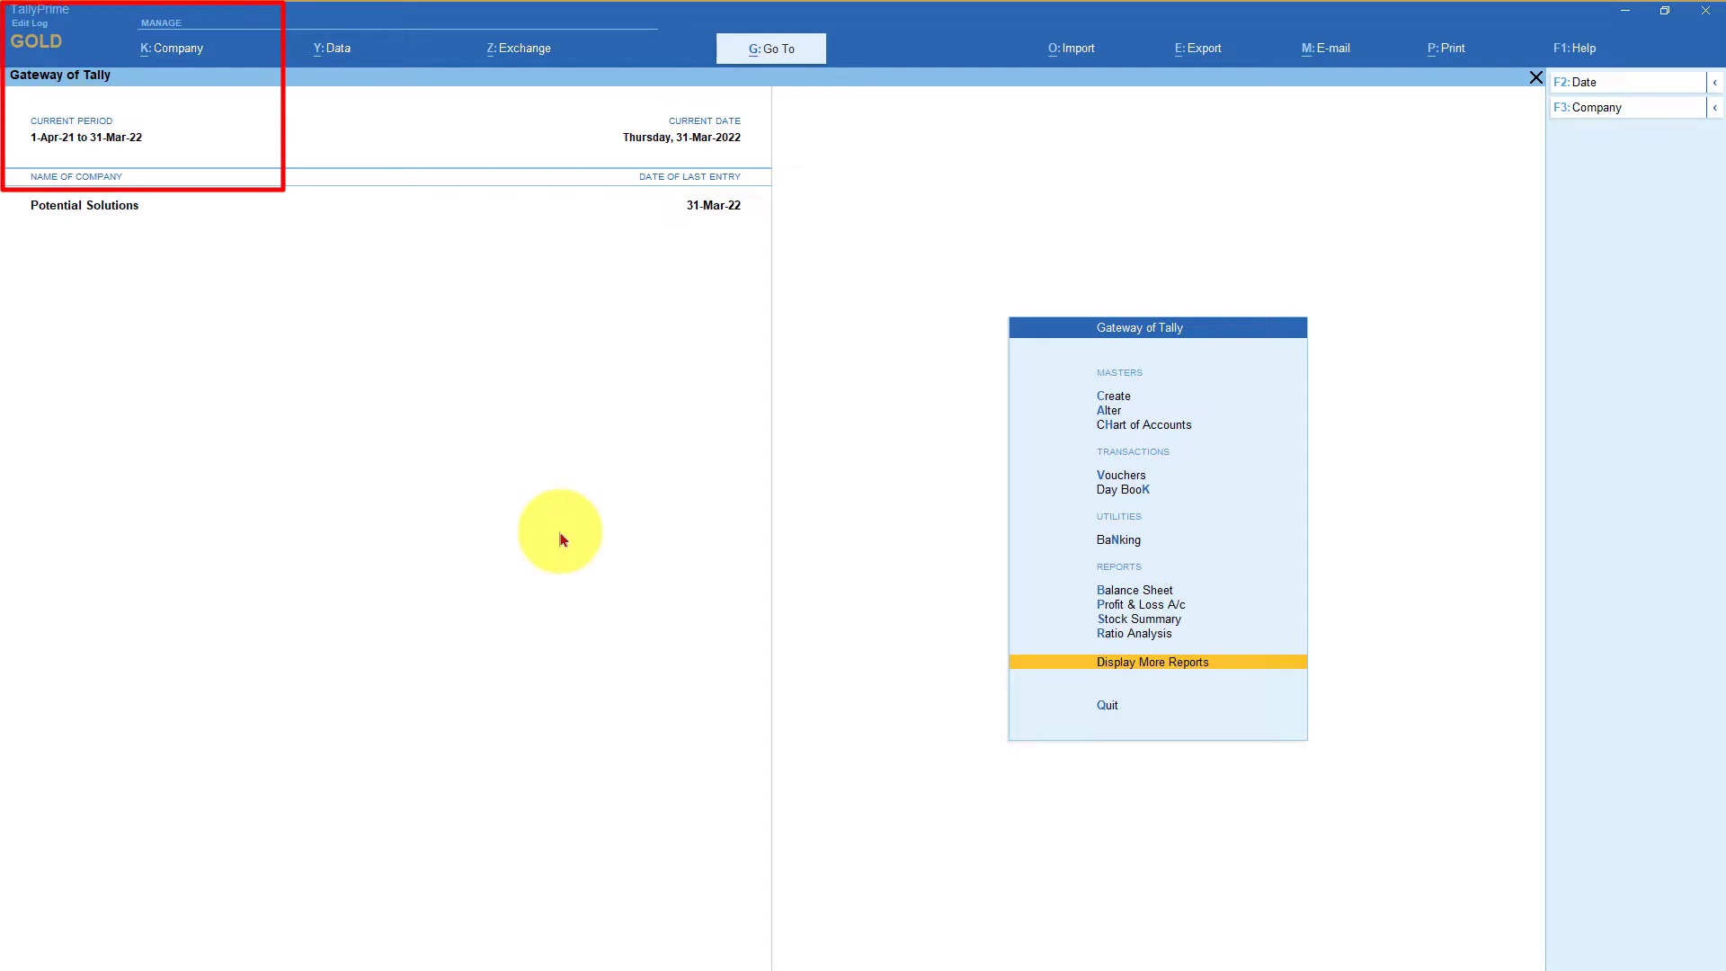
Load the Potential Solutions company in TallyPrime, migrating its data with Backup Company Data before Migration set to No
key("F3")
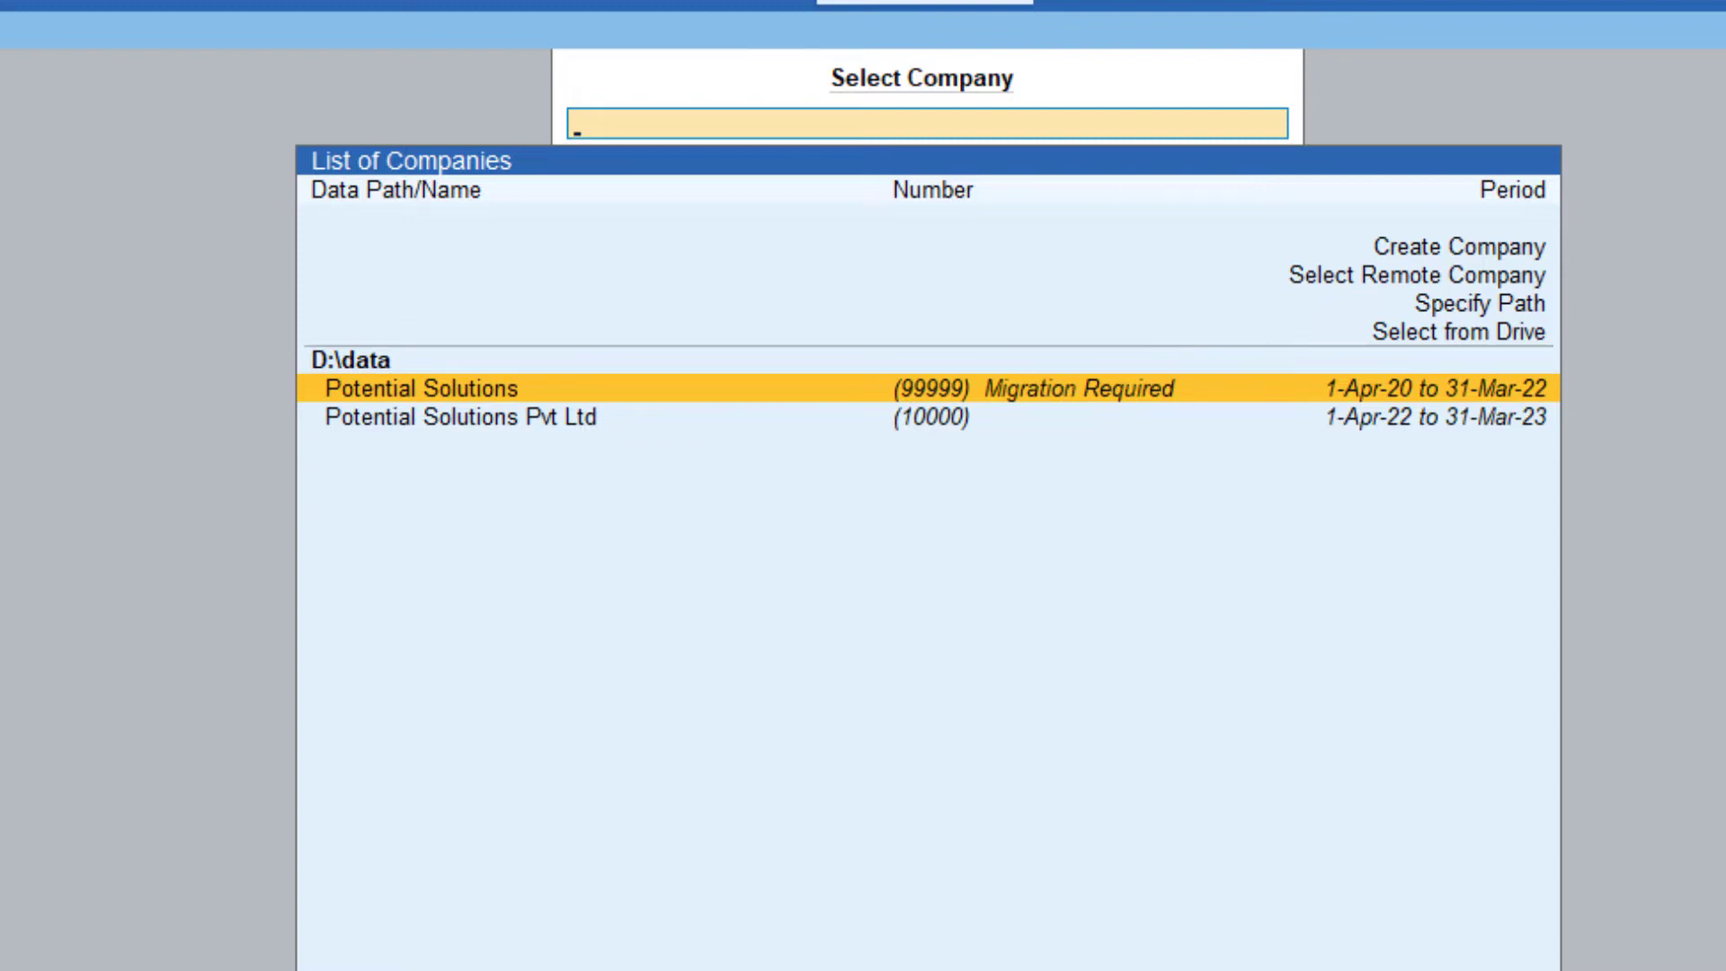
key("Return")
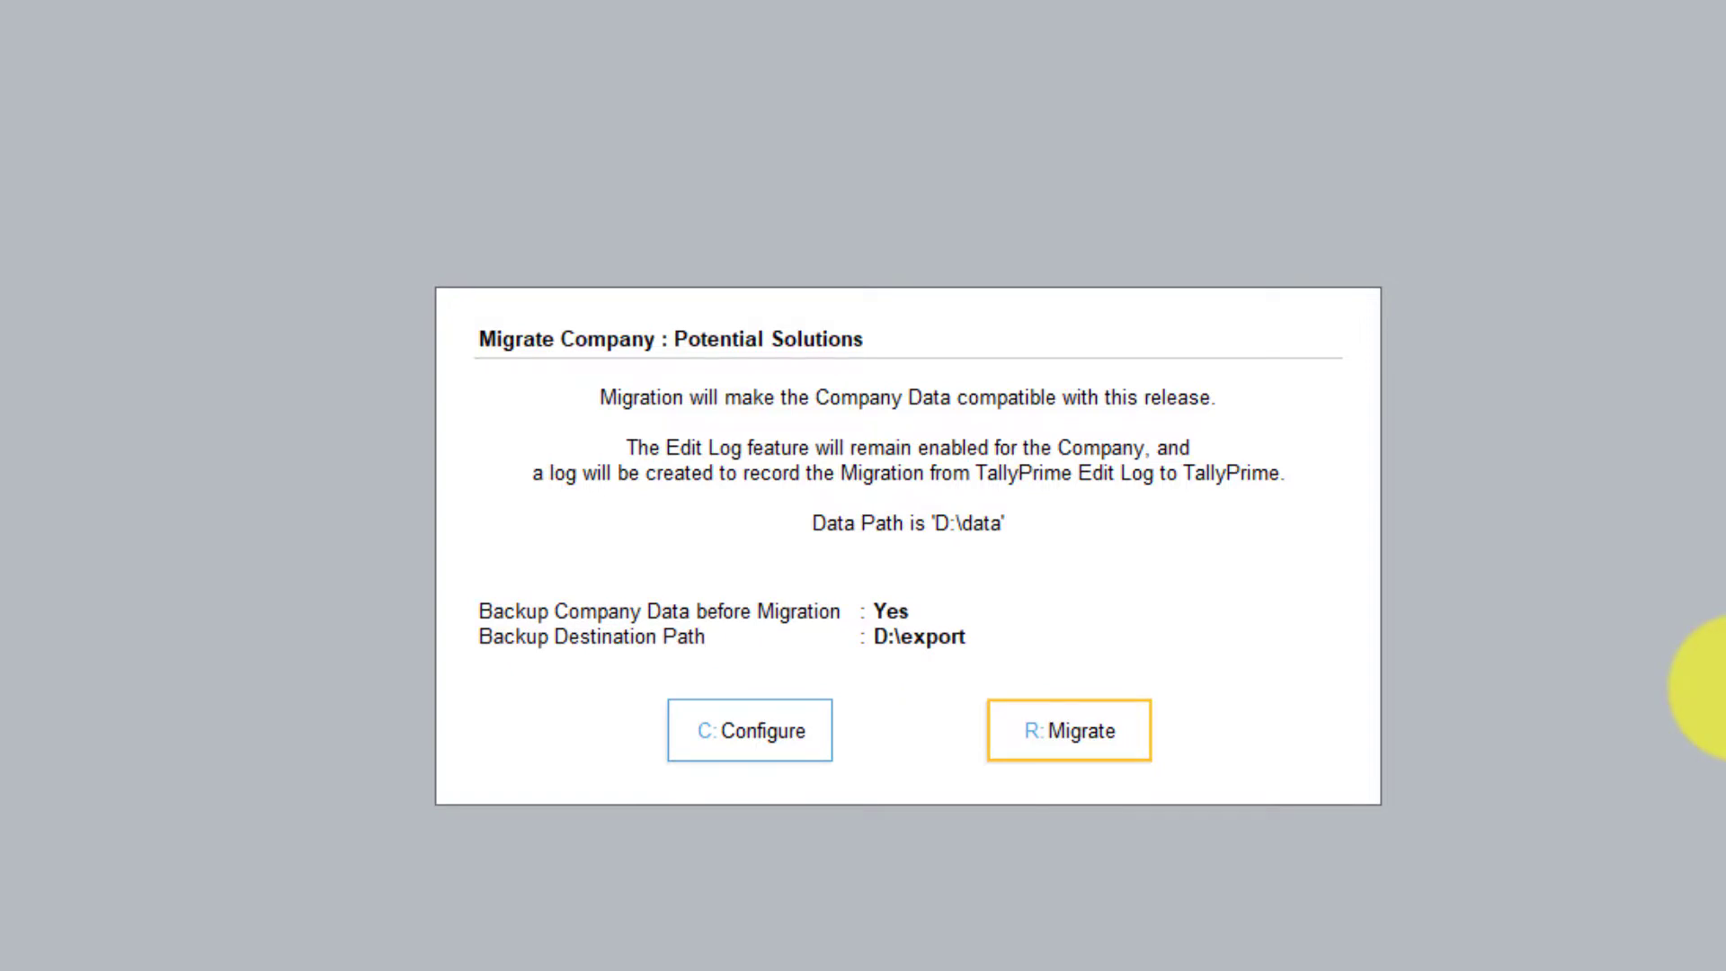
key("c")
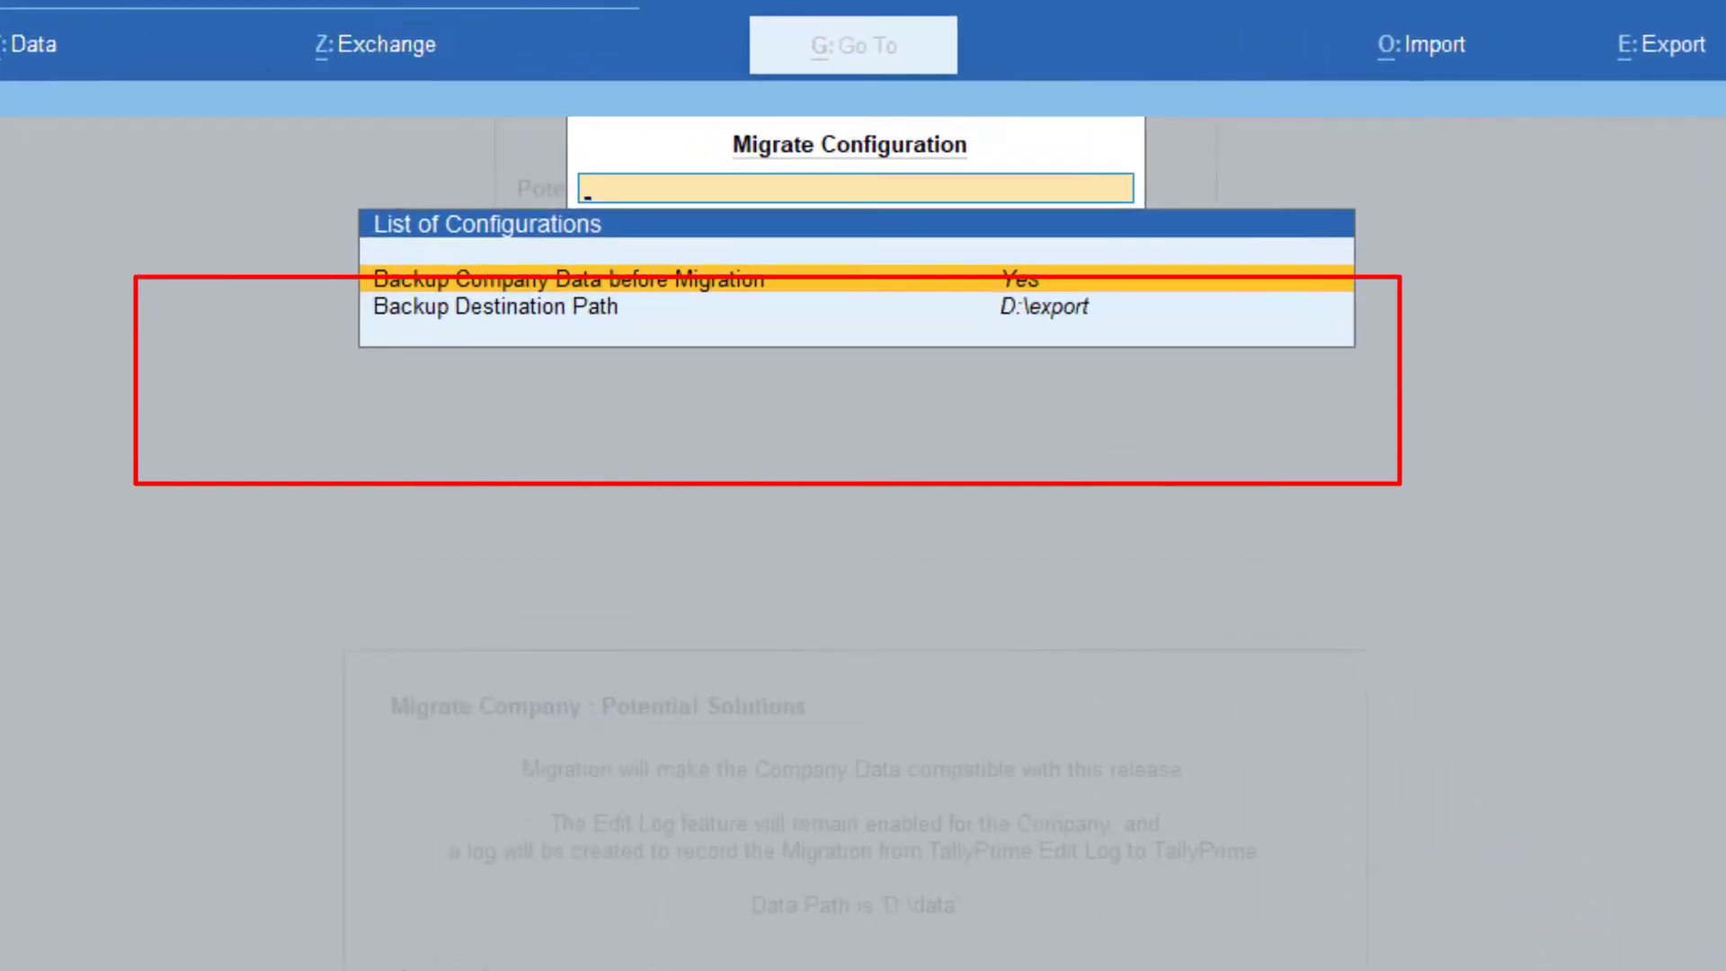
key("Return")
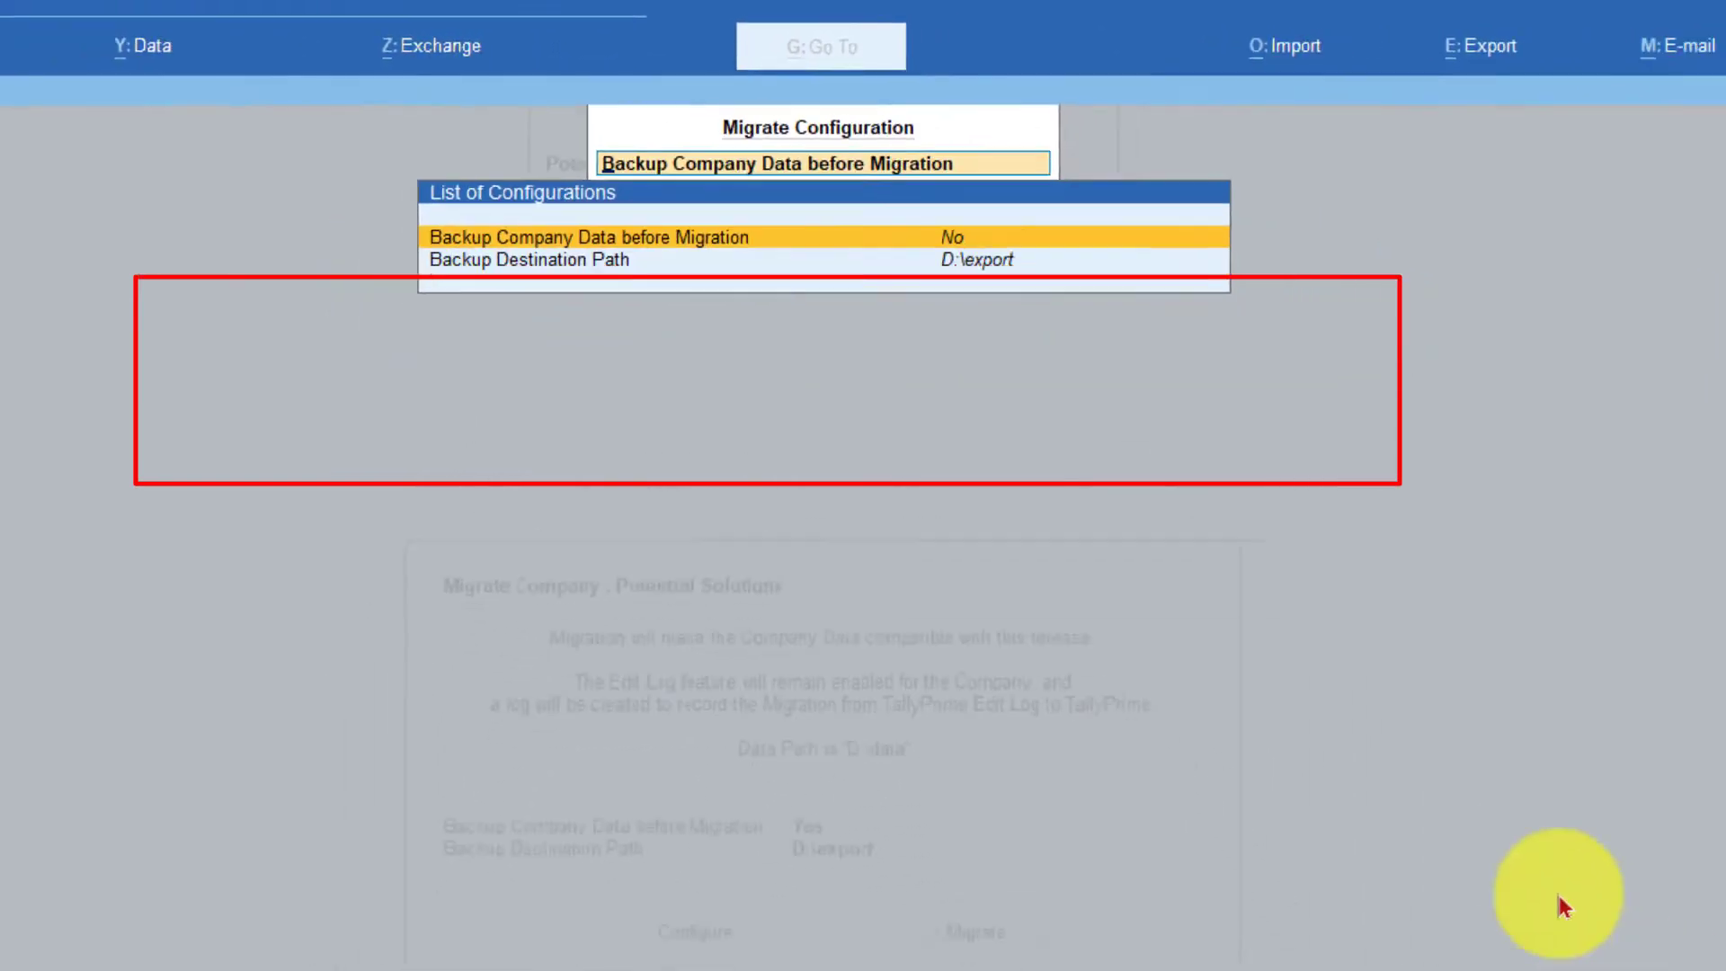
key("ctrl+a")
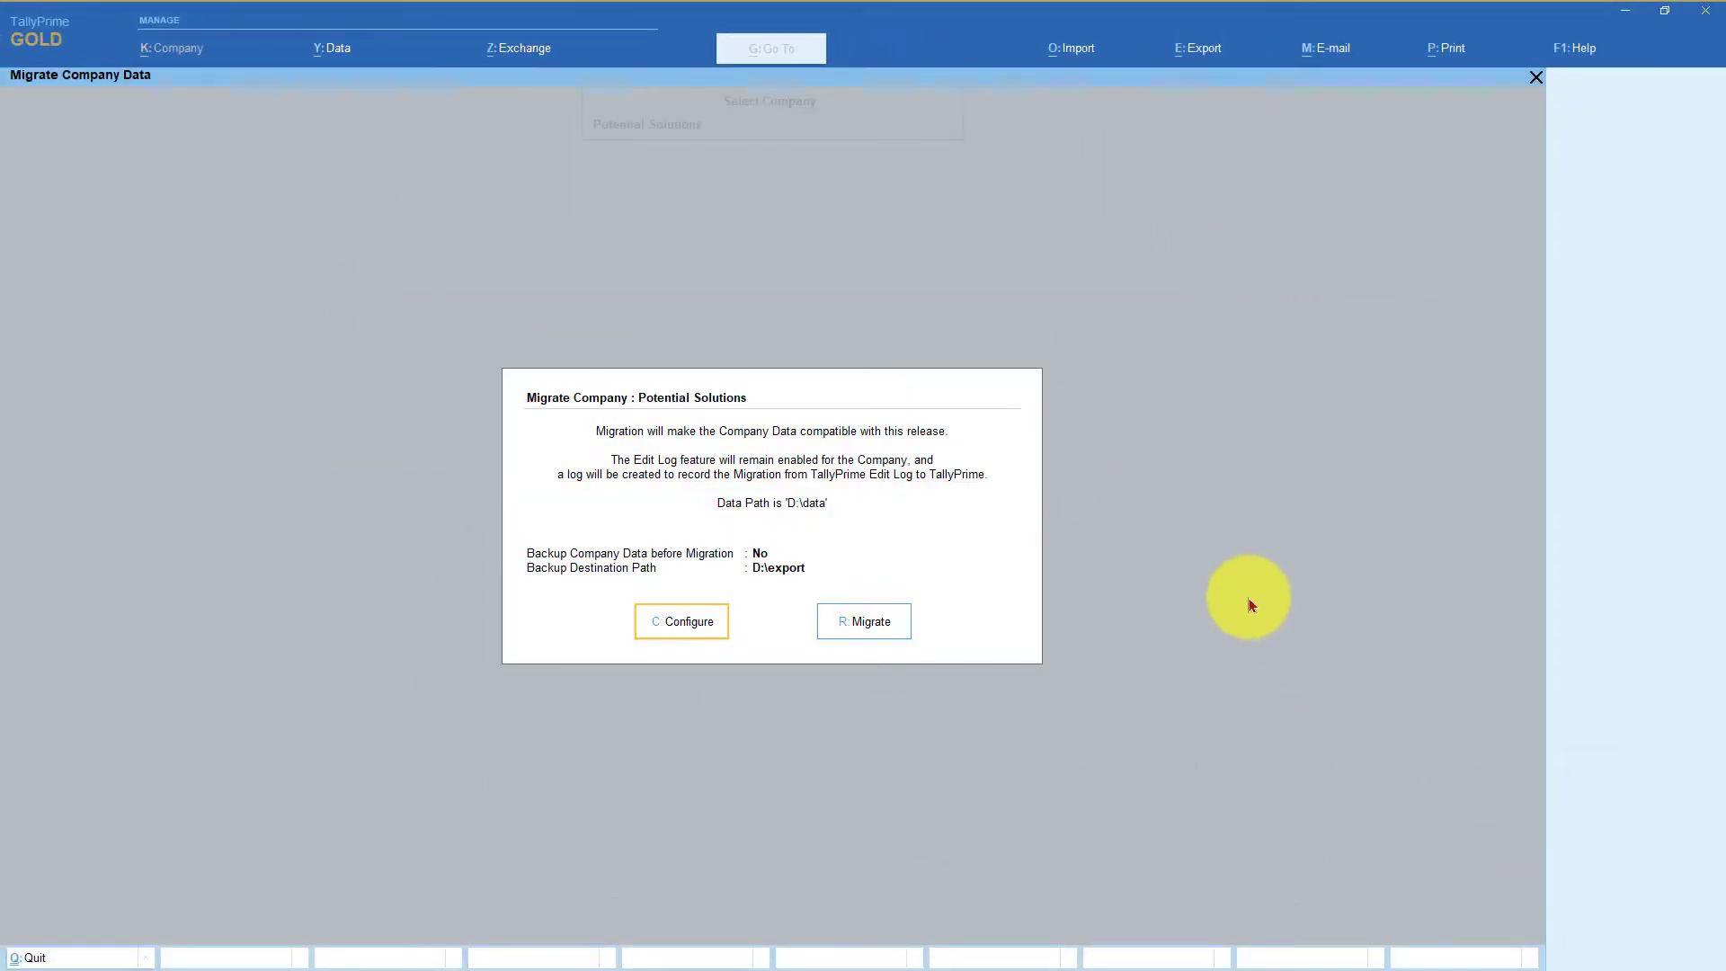
key("Right")
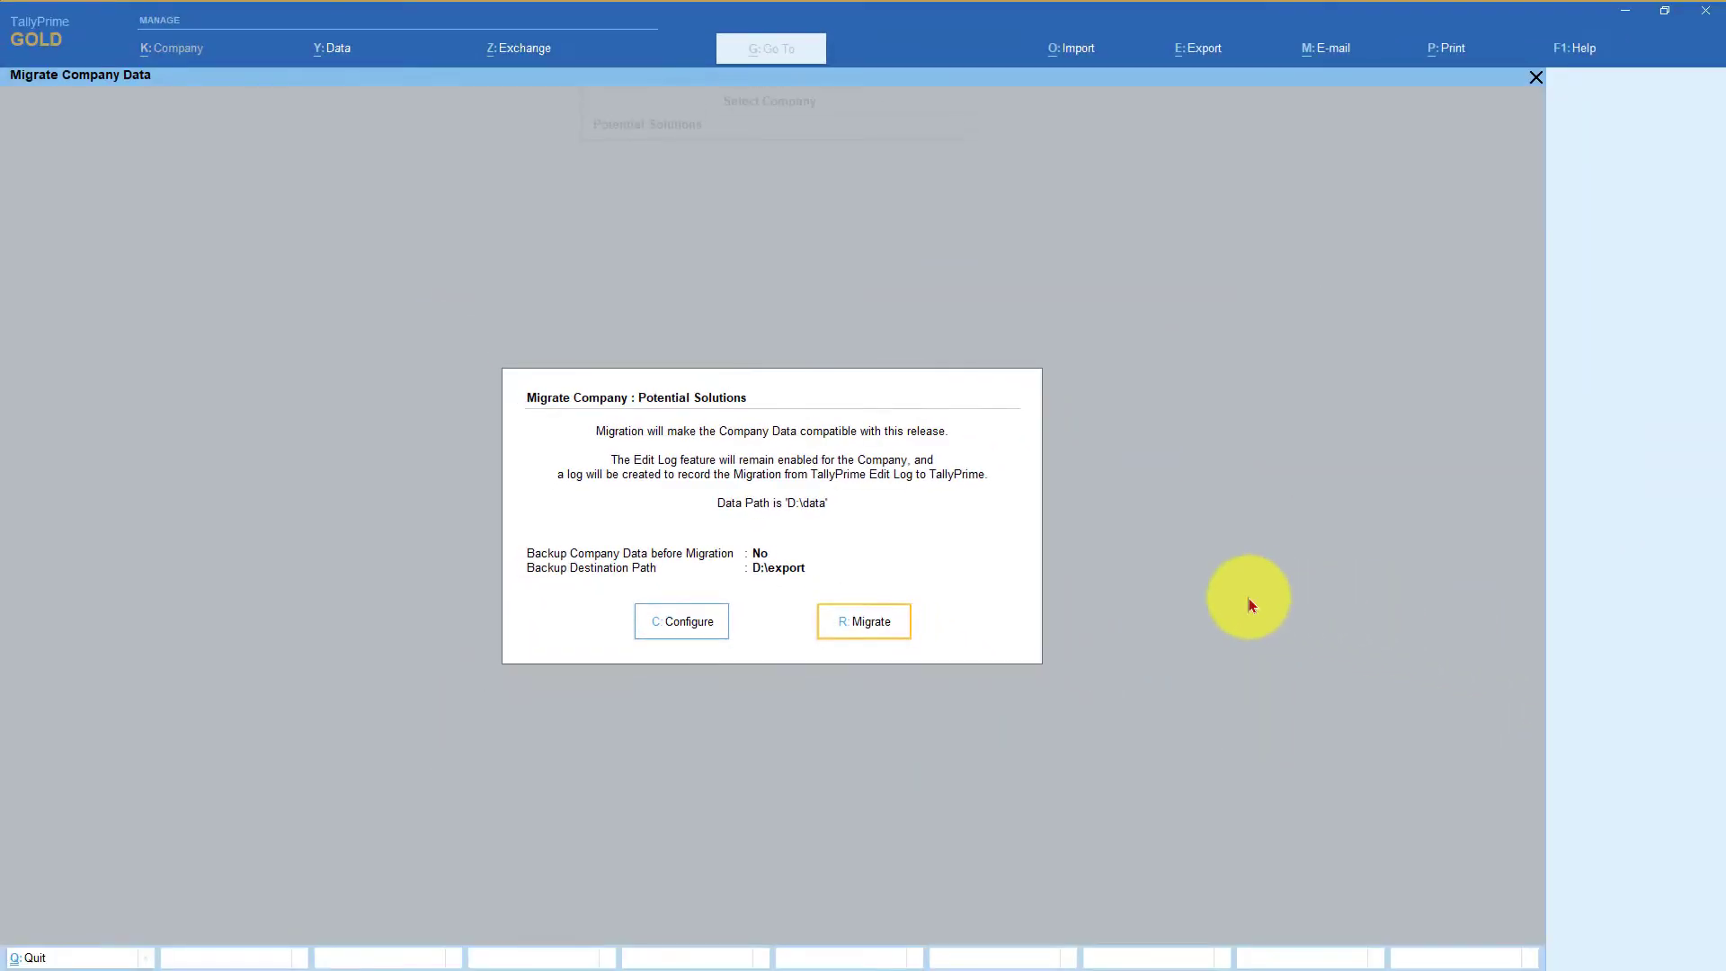
key("Return")
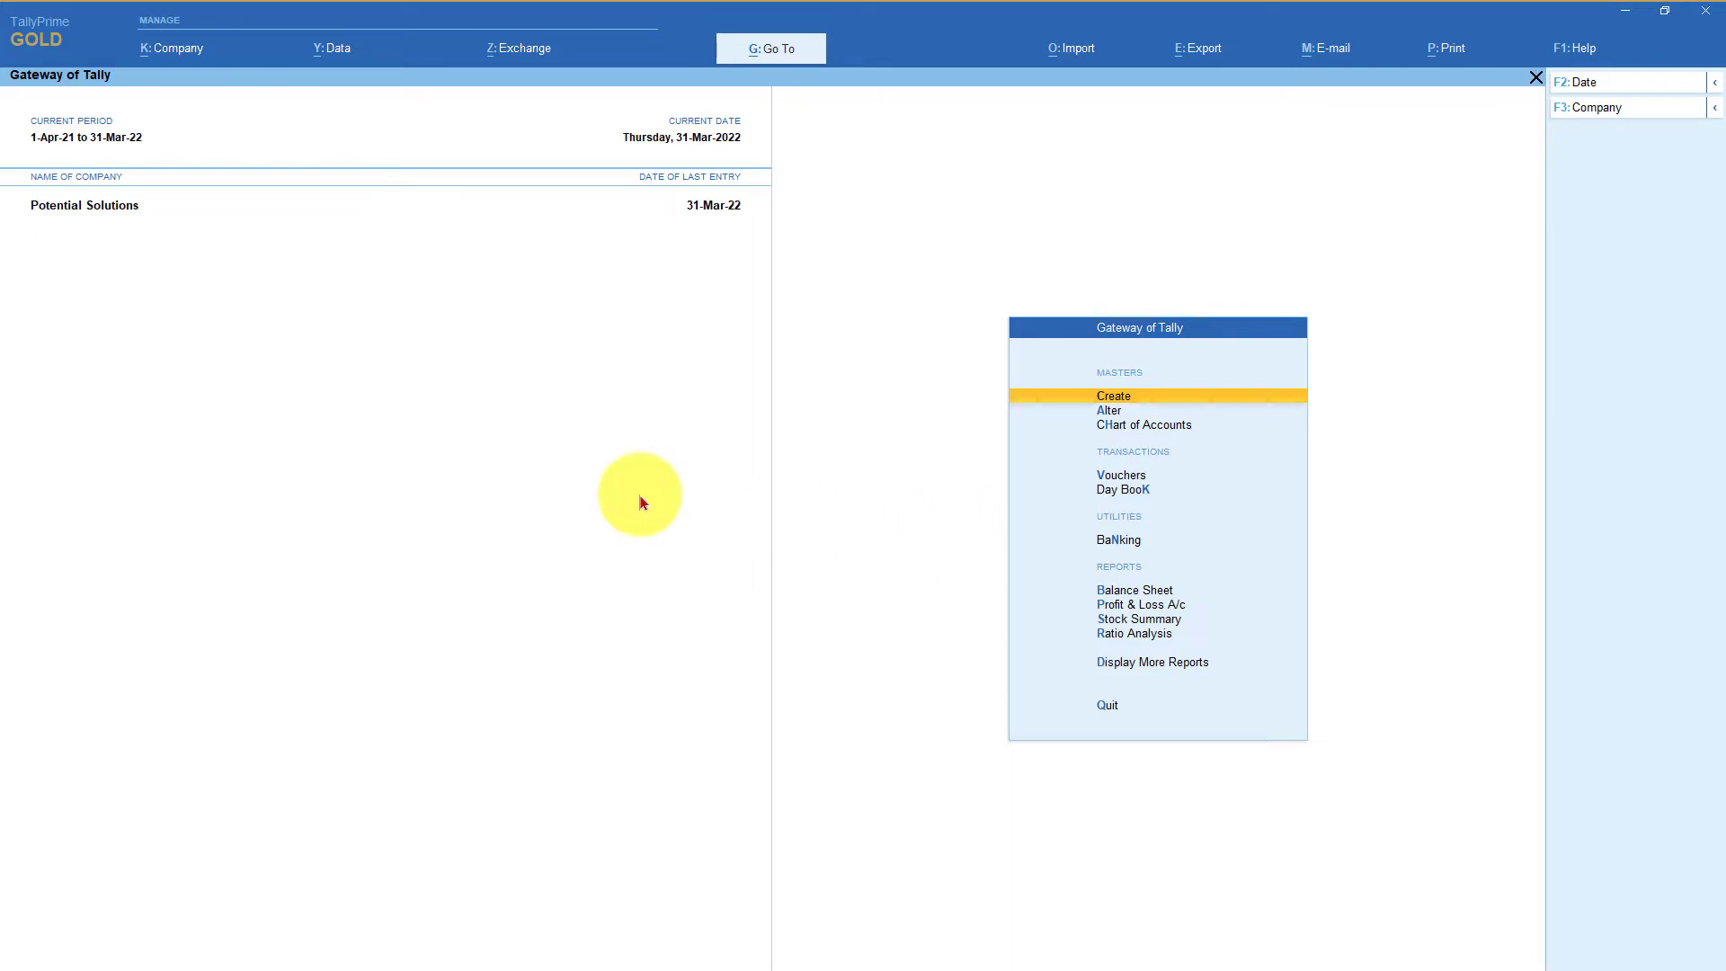
left_click(182, 54)
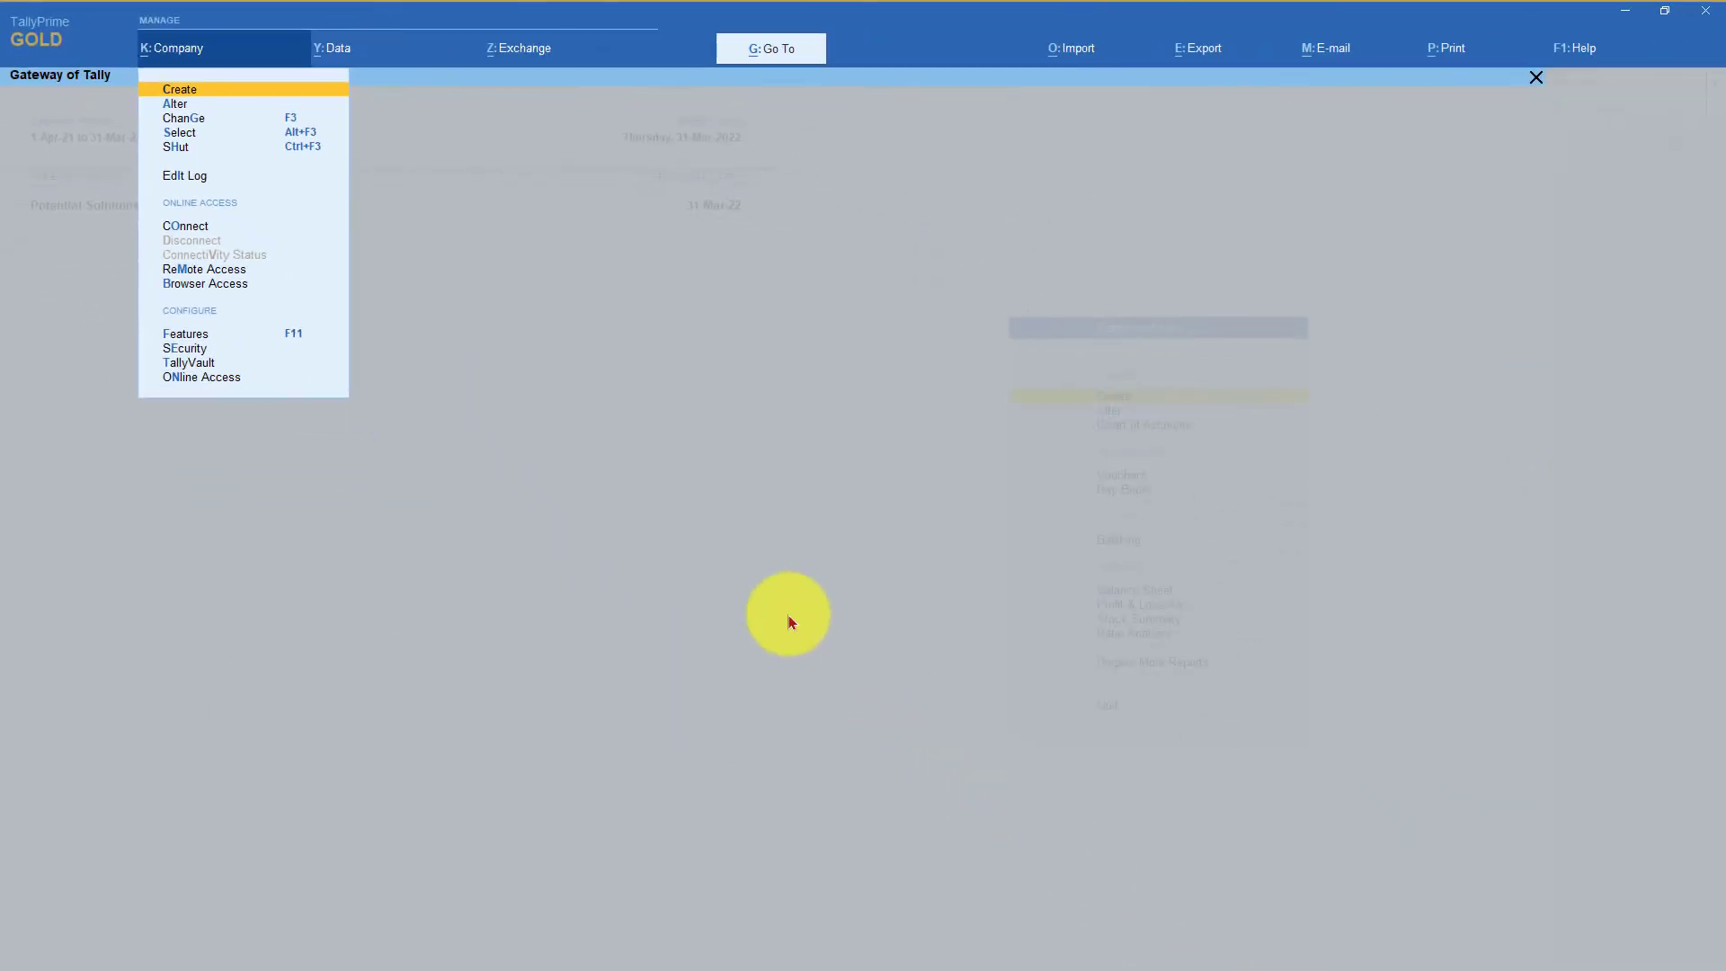
key("Escape")
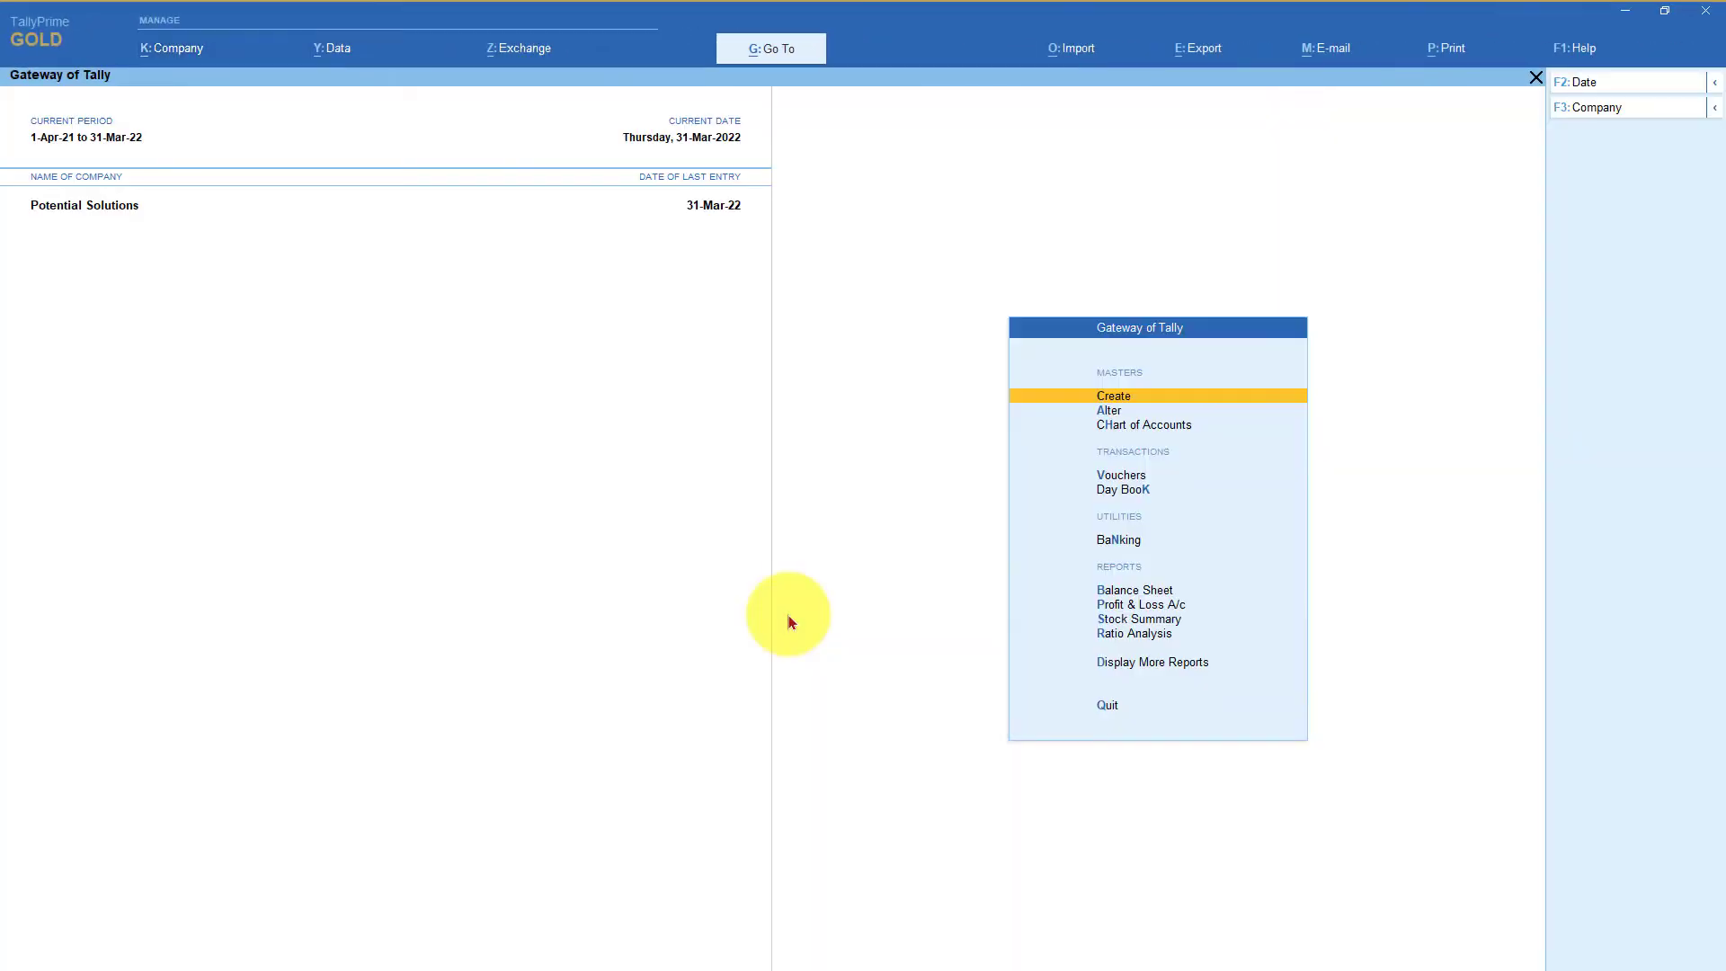
Open the Statistics report for the migrated Potential Solutions company
key("d")
key("s")
key("s")
Drill down through the Payment voucher type to the March payment vouchers of the migrated company
key("Down")
key("Down")
key("Down")
key("Down")
key("Down")
key("Down")
key("Down")
key("Down")
key("Down")
key("Down")
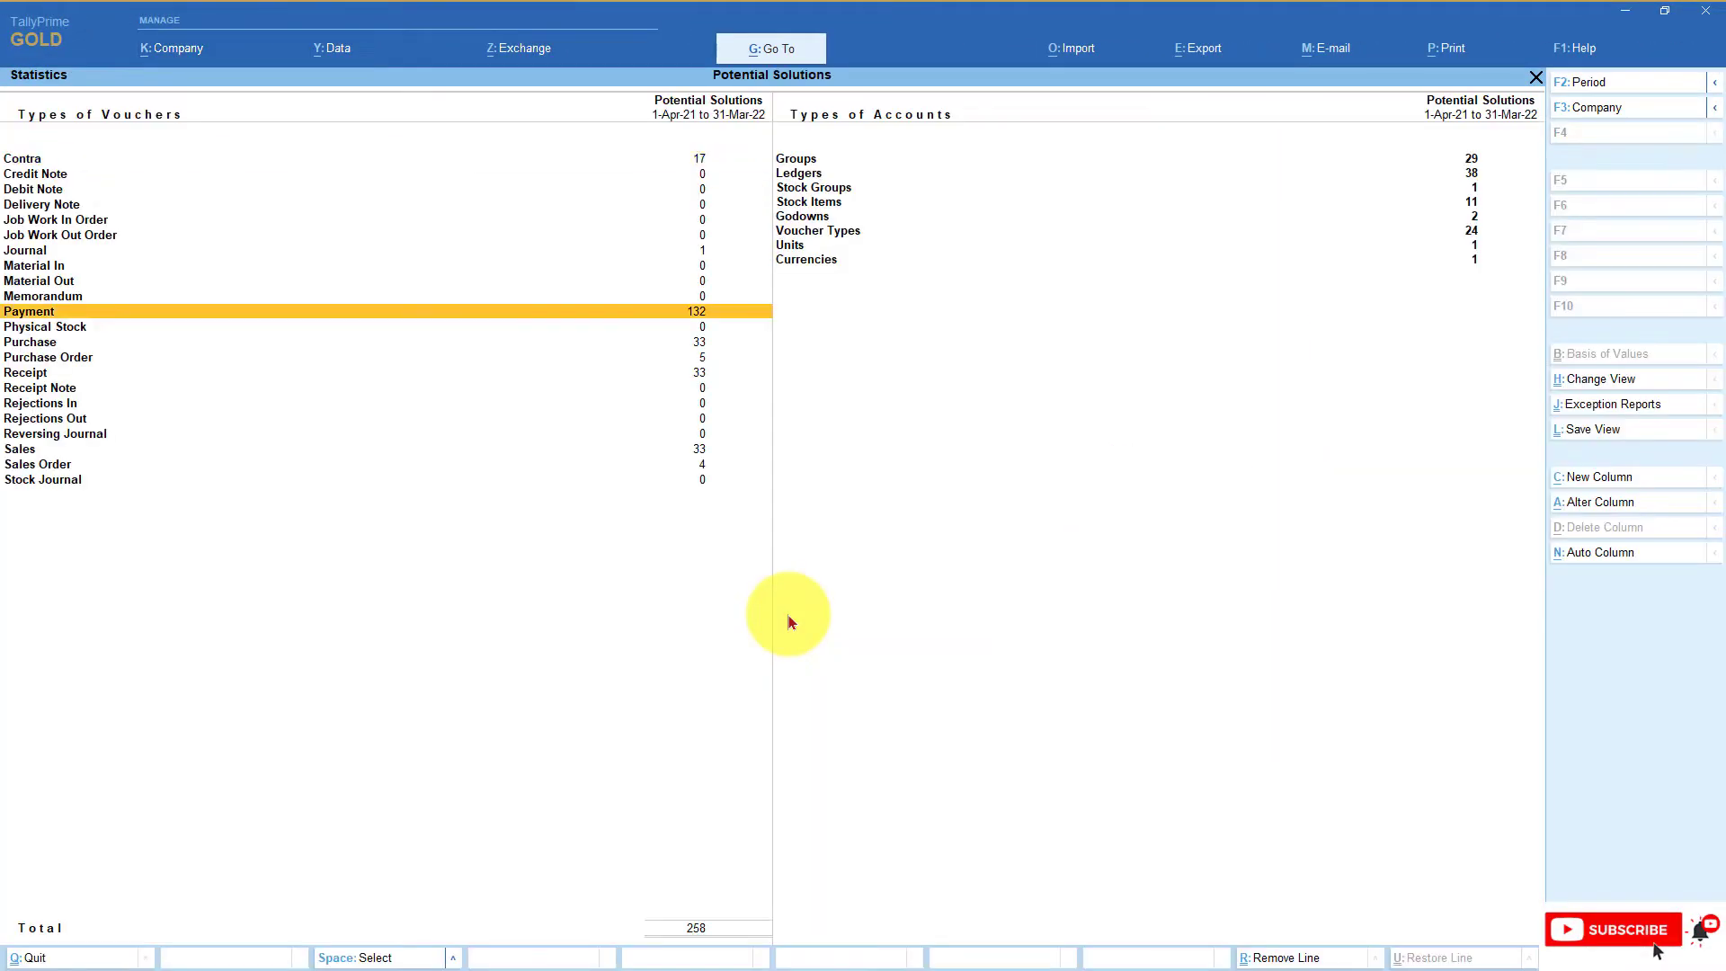
key("Return")
key("Up")
key("Down")
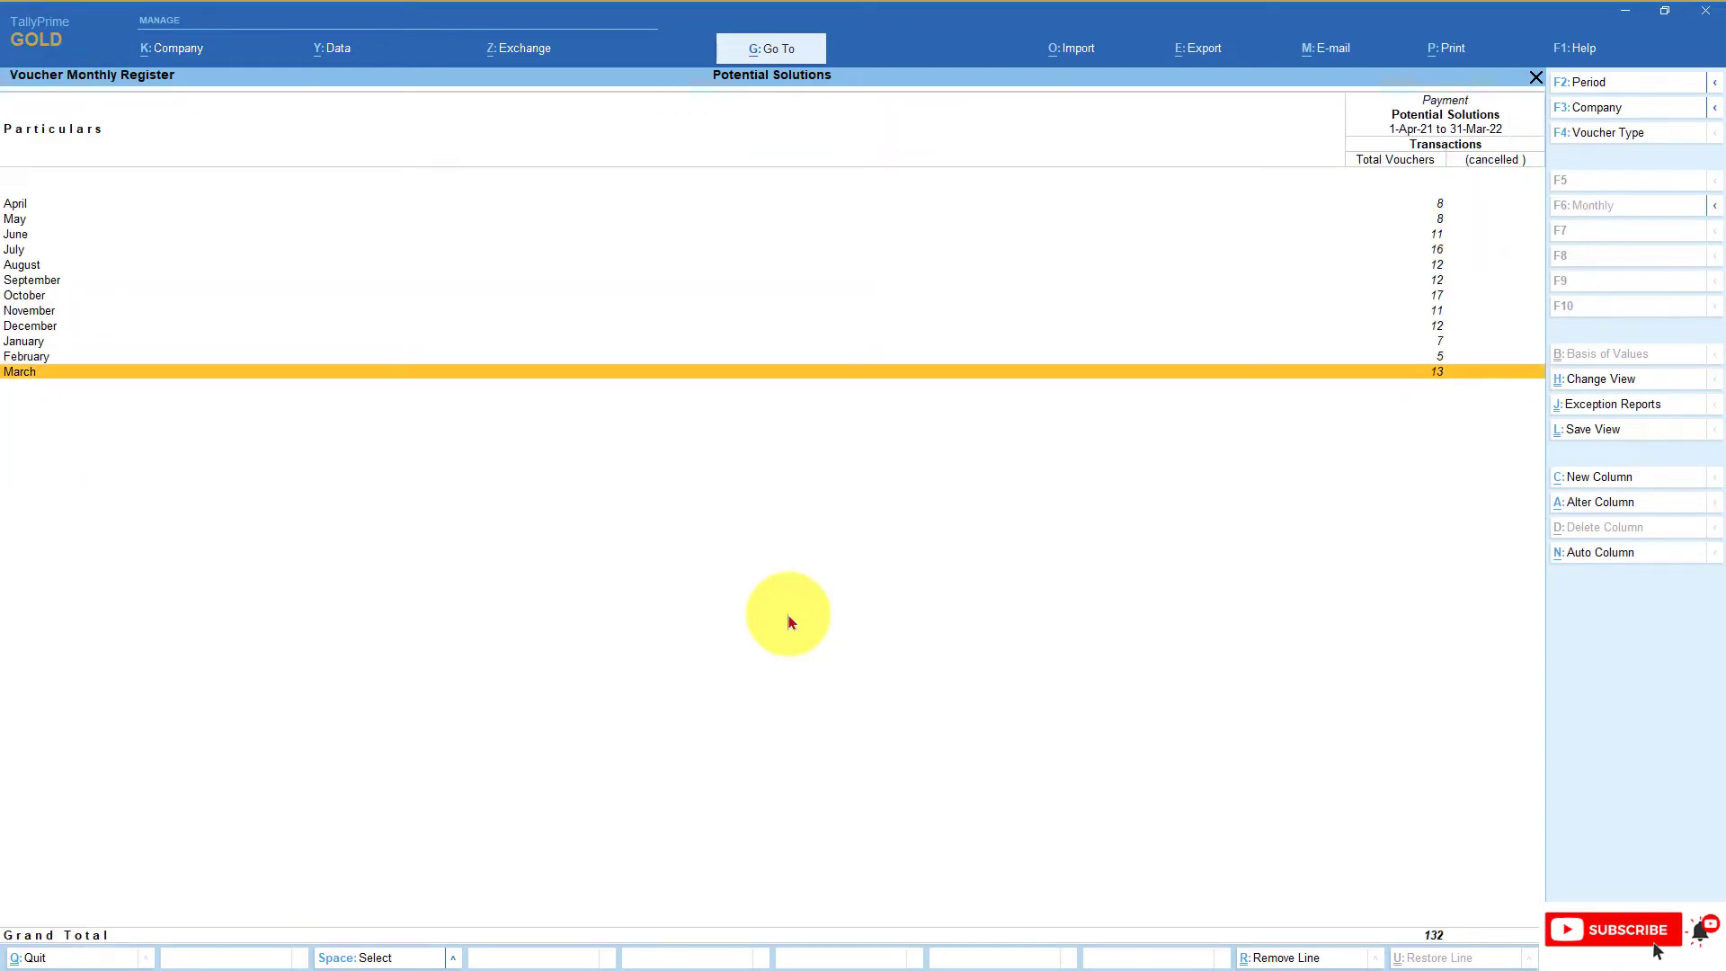
key("Return")
Open the Salaries payment voucher dated 31-Mar-22 and display its Edit Log in the migrated company
key("Down")
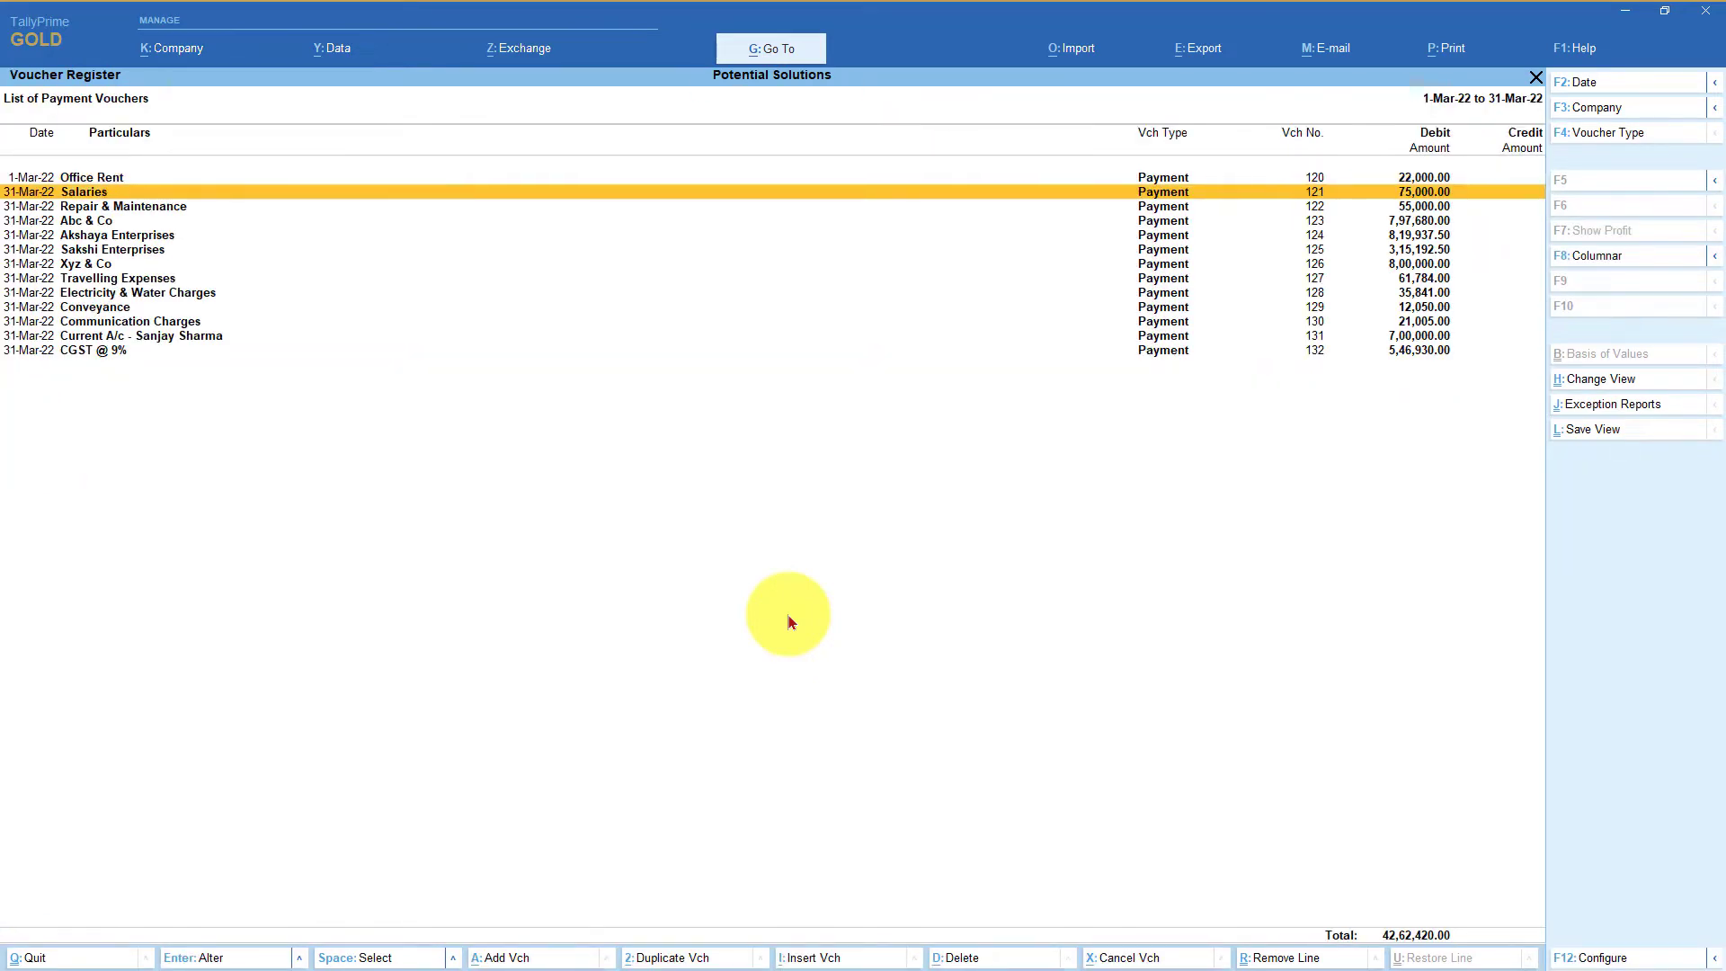
key("Return")
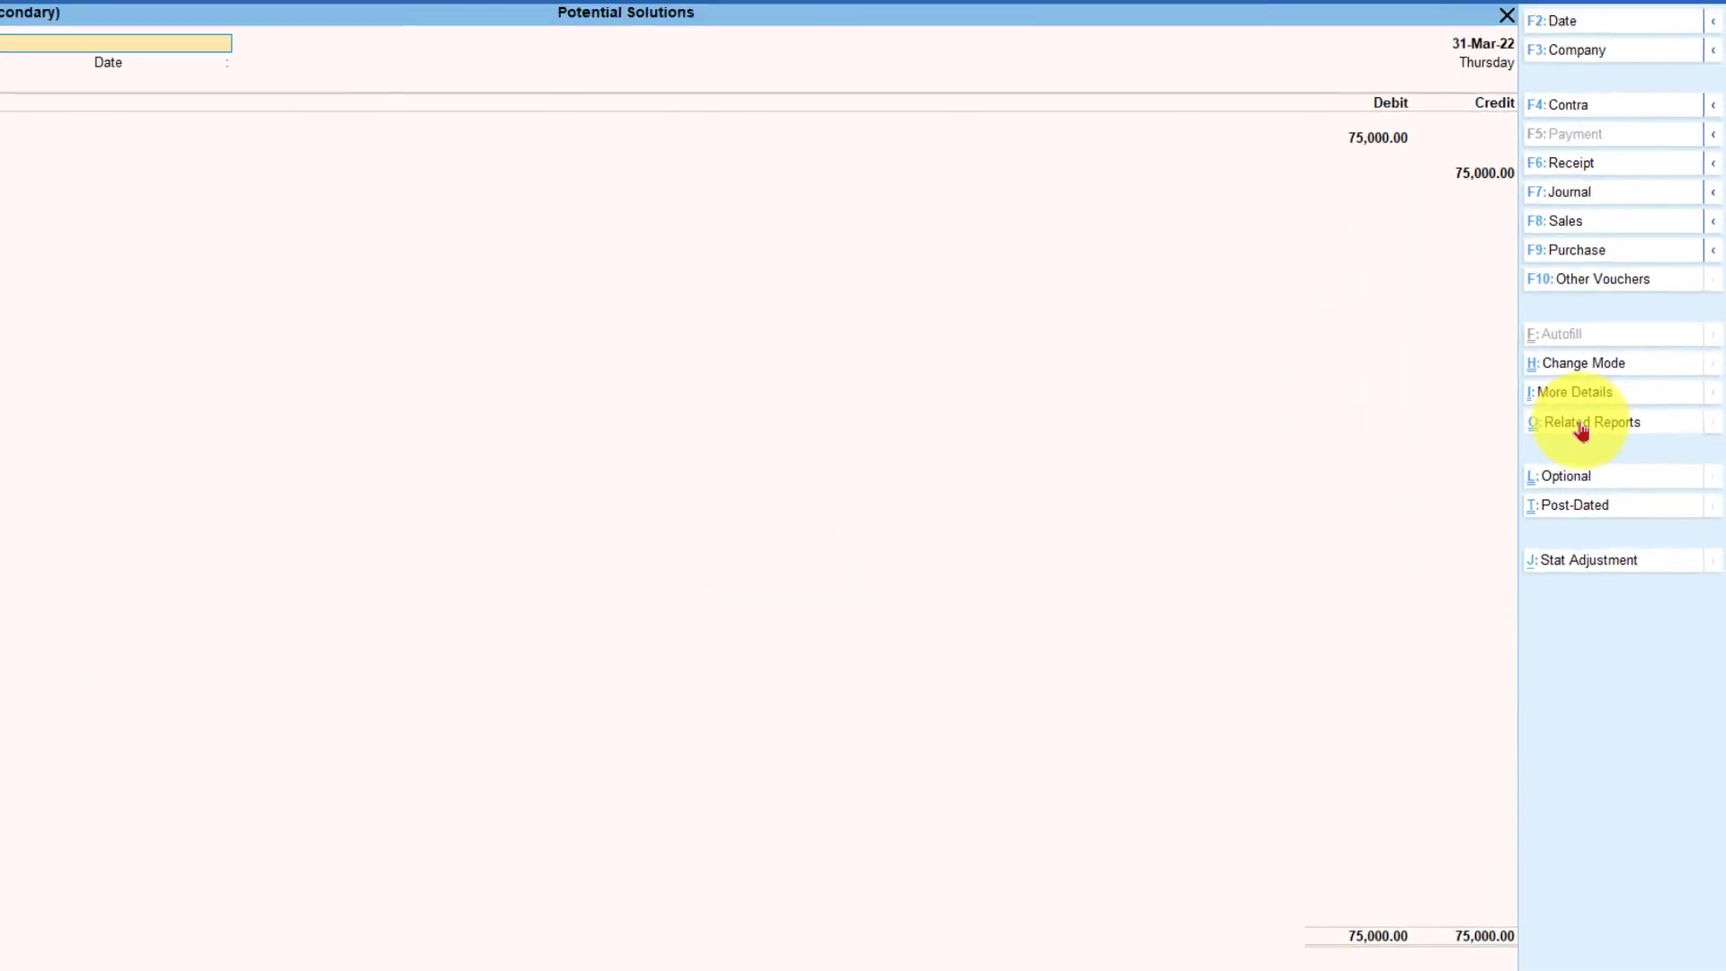
left_click(1575, 430)
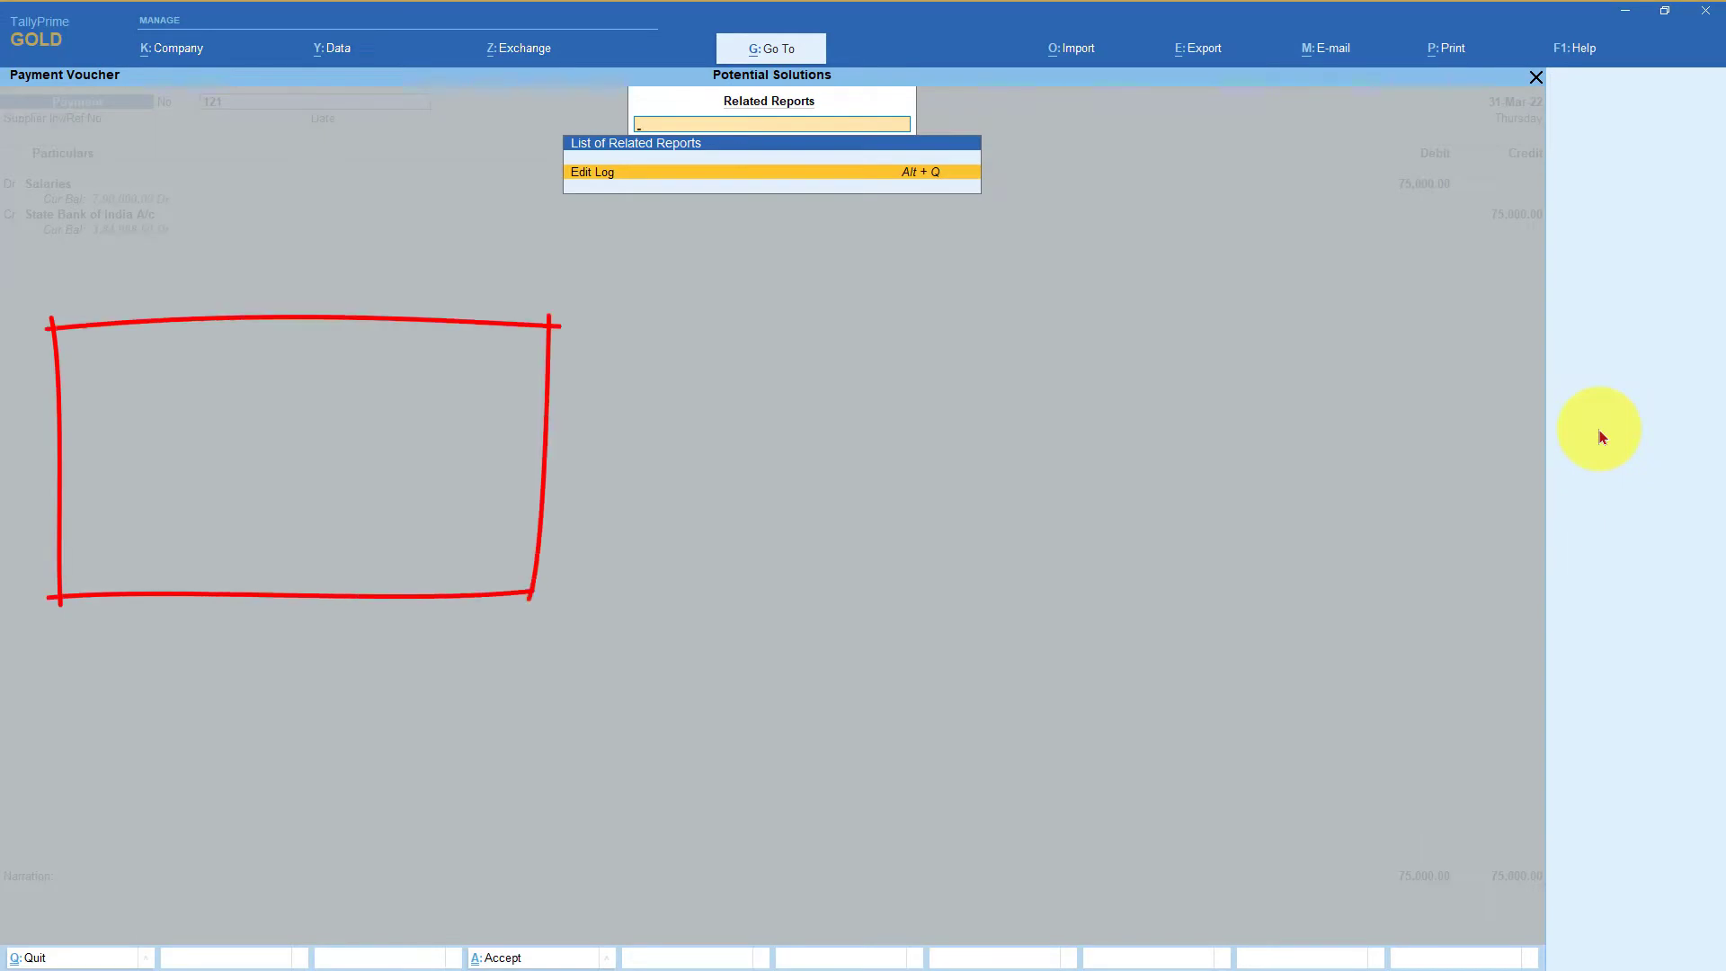
key("Return")
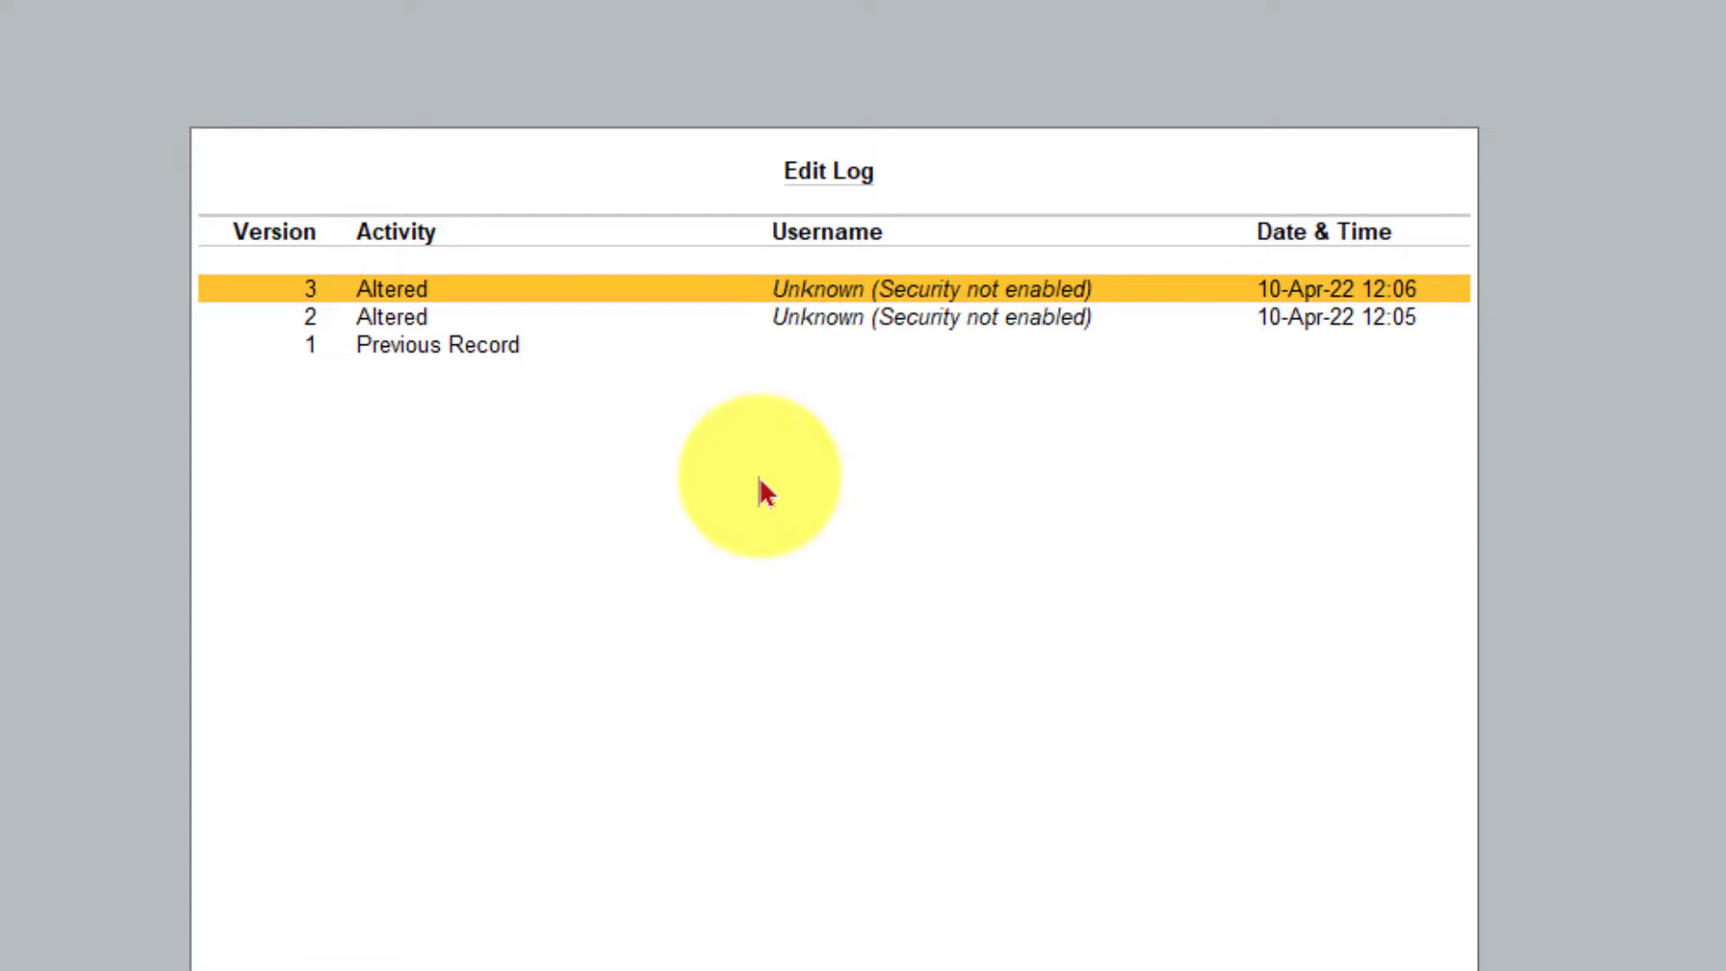
Compare version 3 of the Salaries voucher with version 2, and return to the March payment voucher list without altering the voucher
key("Return")
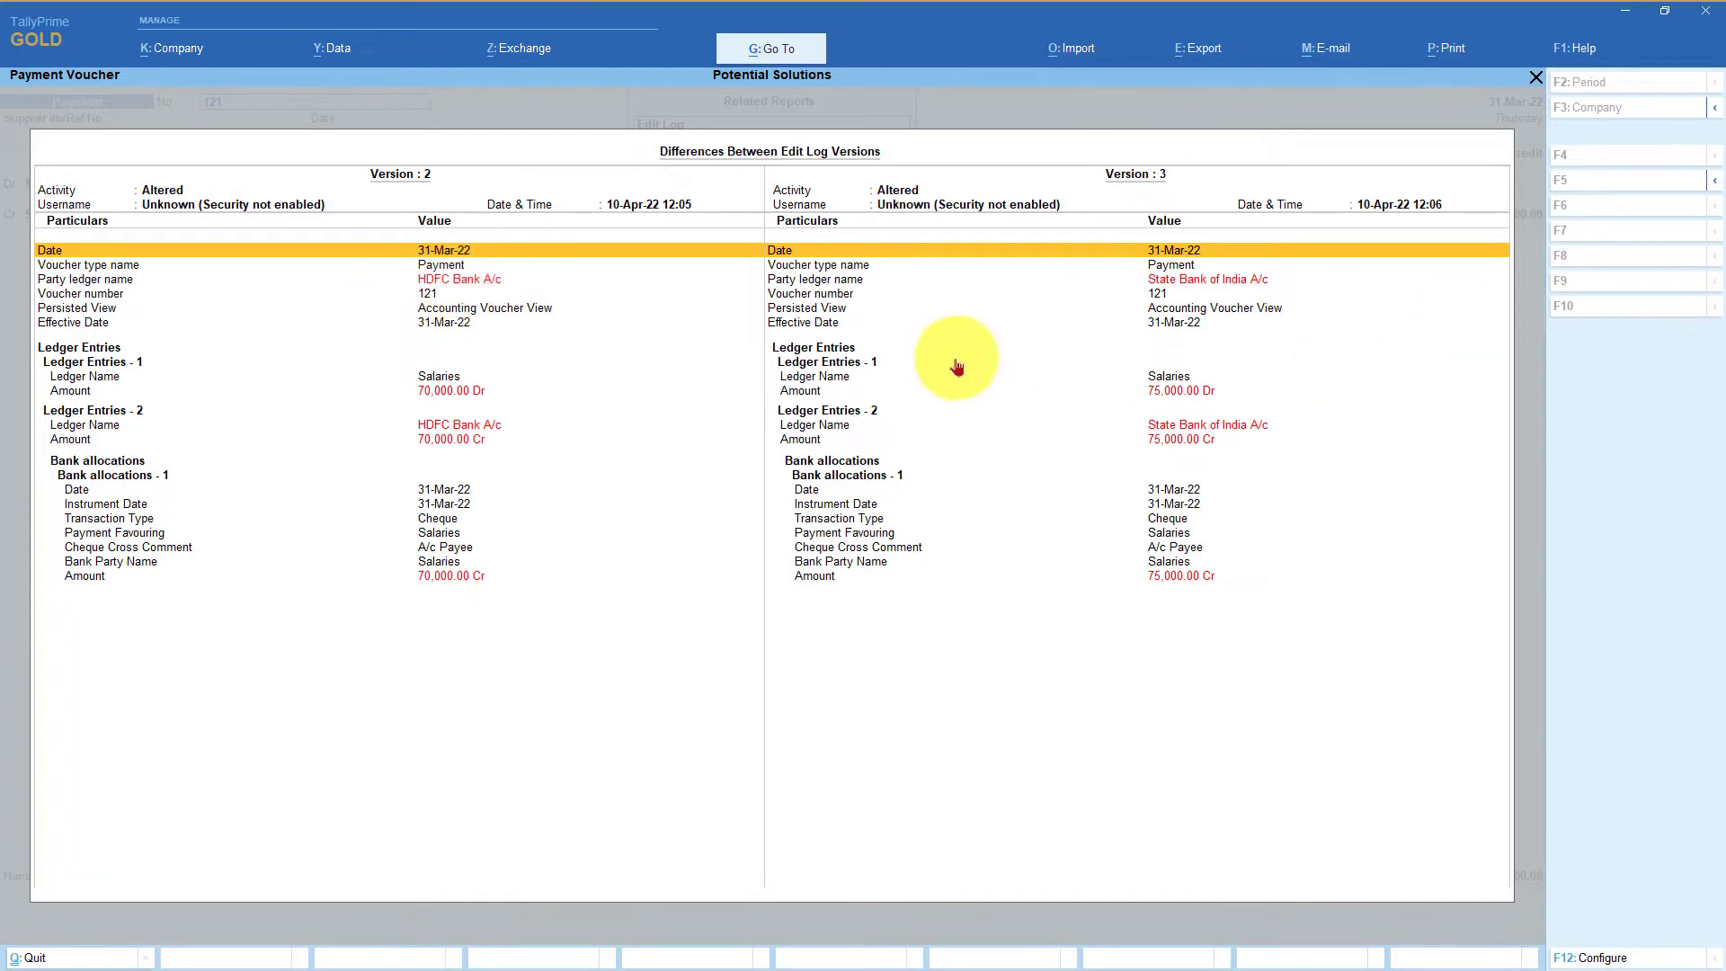
key("Escape")
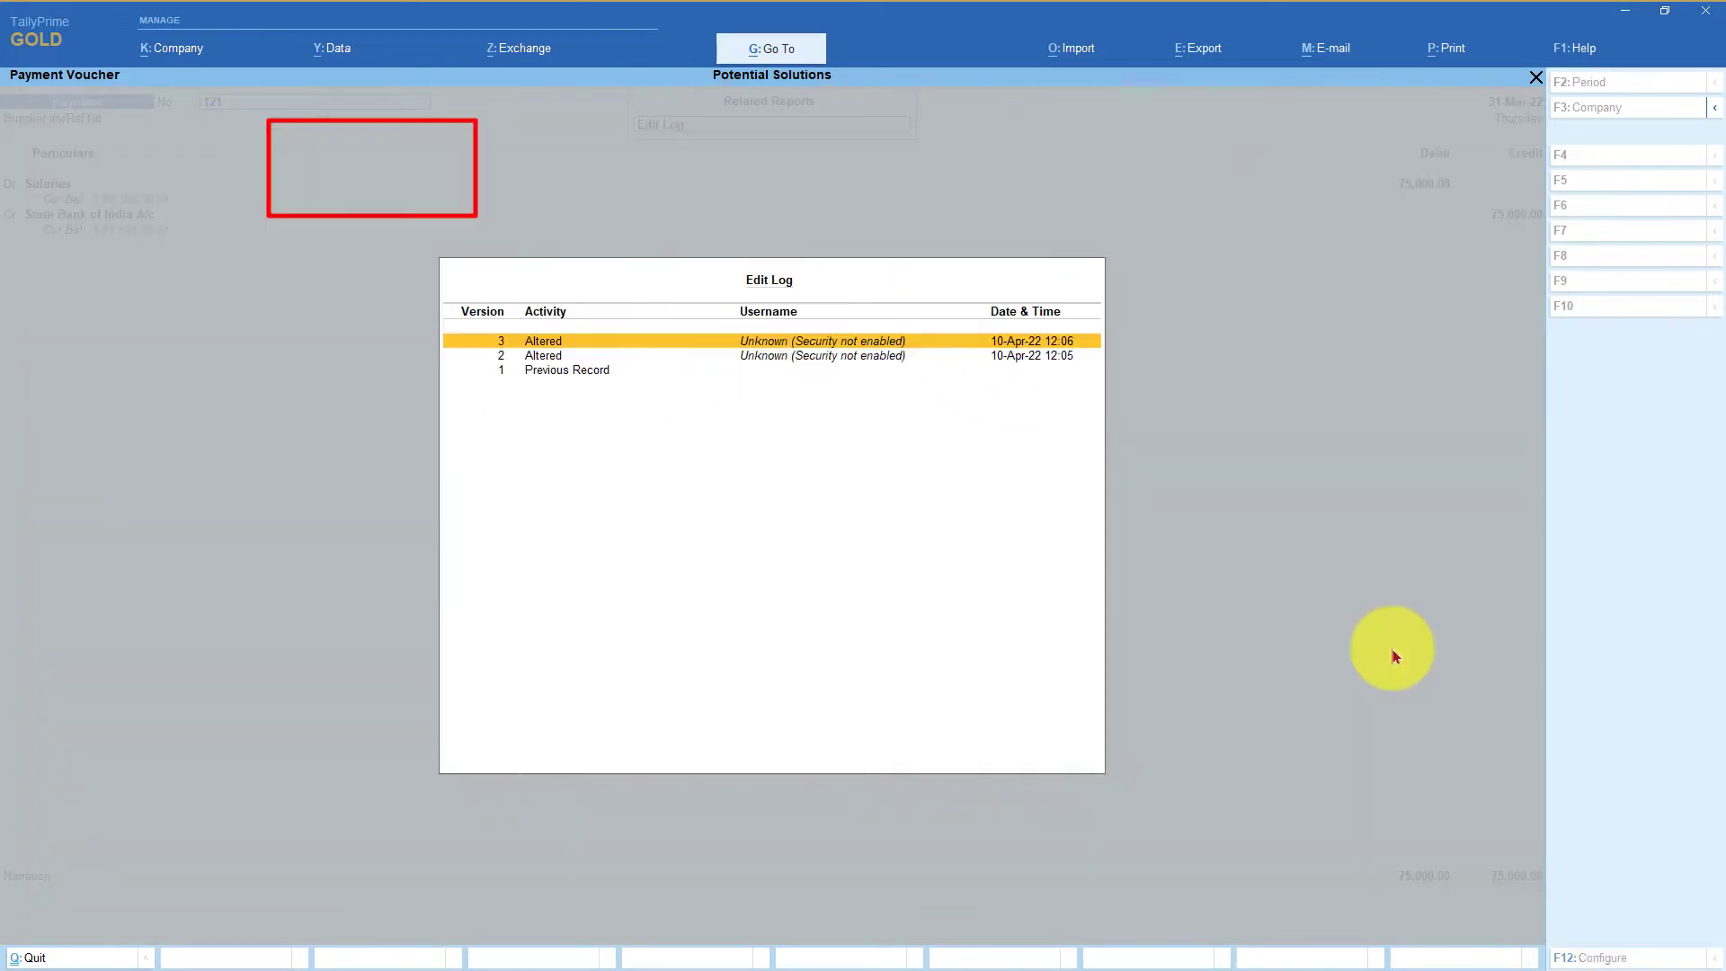
key("Escape")
key("Escape")
key("y")
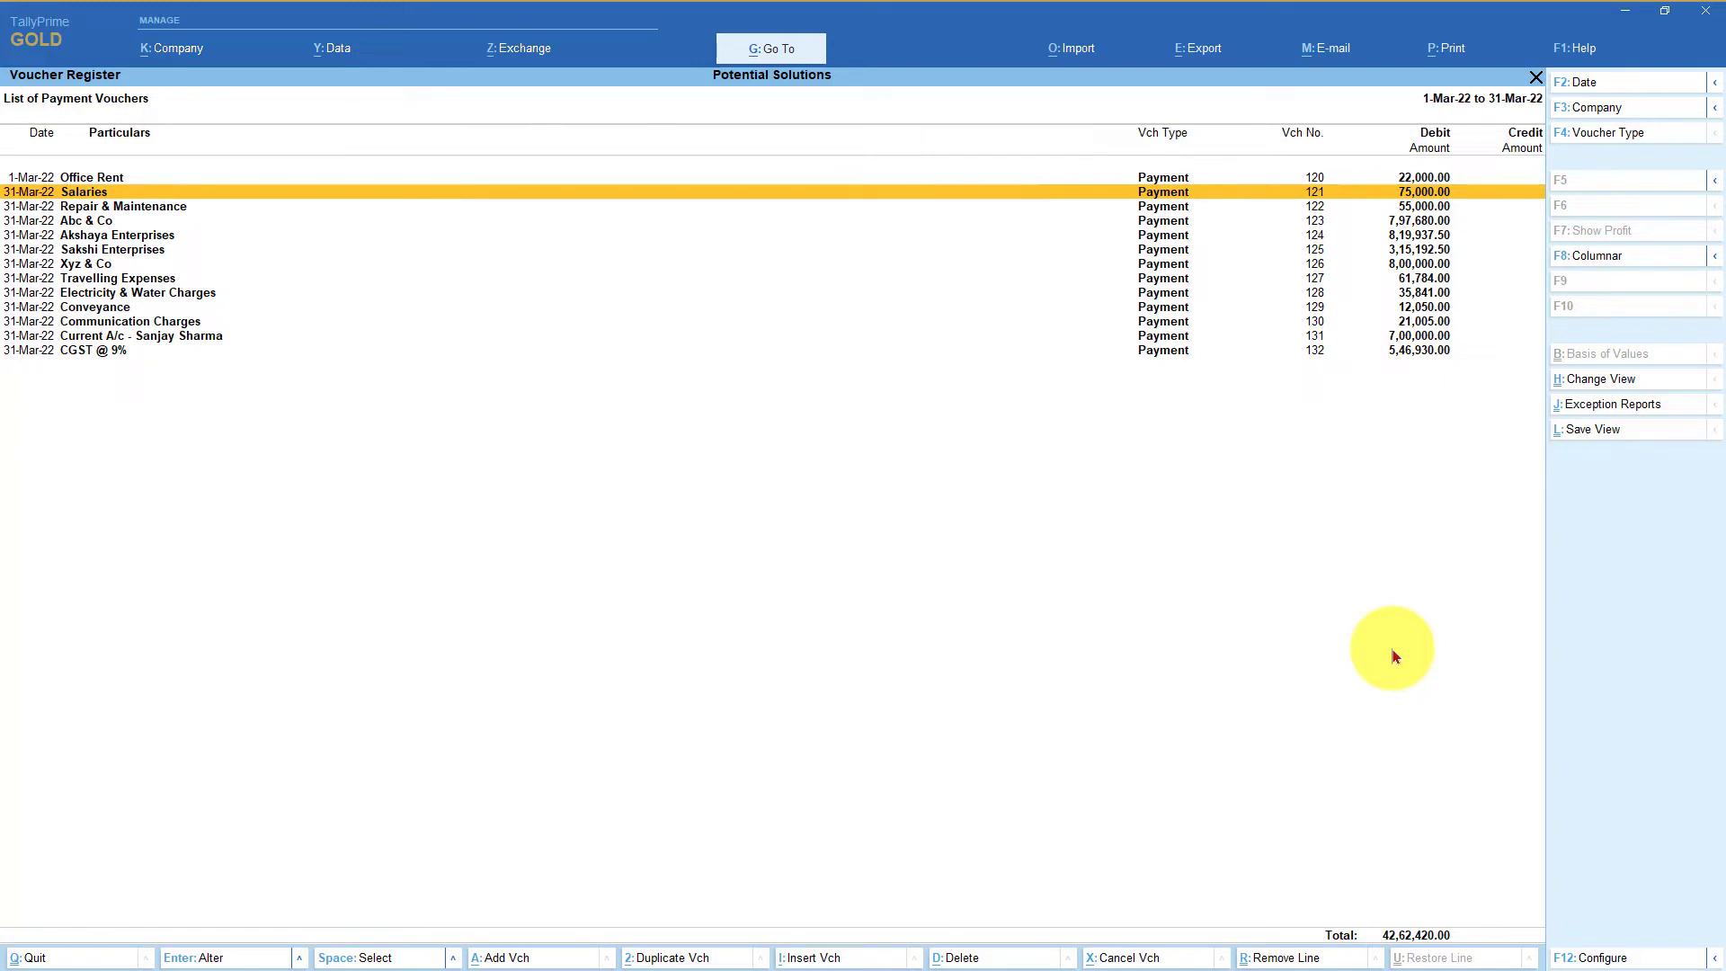
Return from the payment voucher list to the Gateway of Tally and open the alteration form of the Potential Solutions company
key("Escape")
key("Escape")
key("Escape")
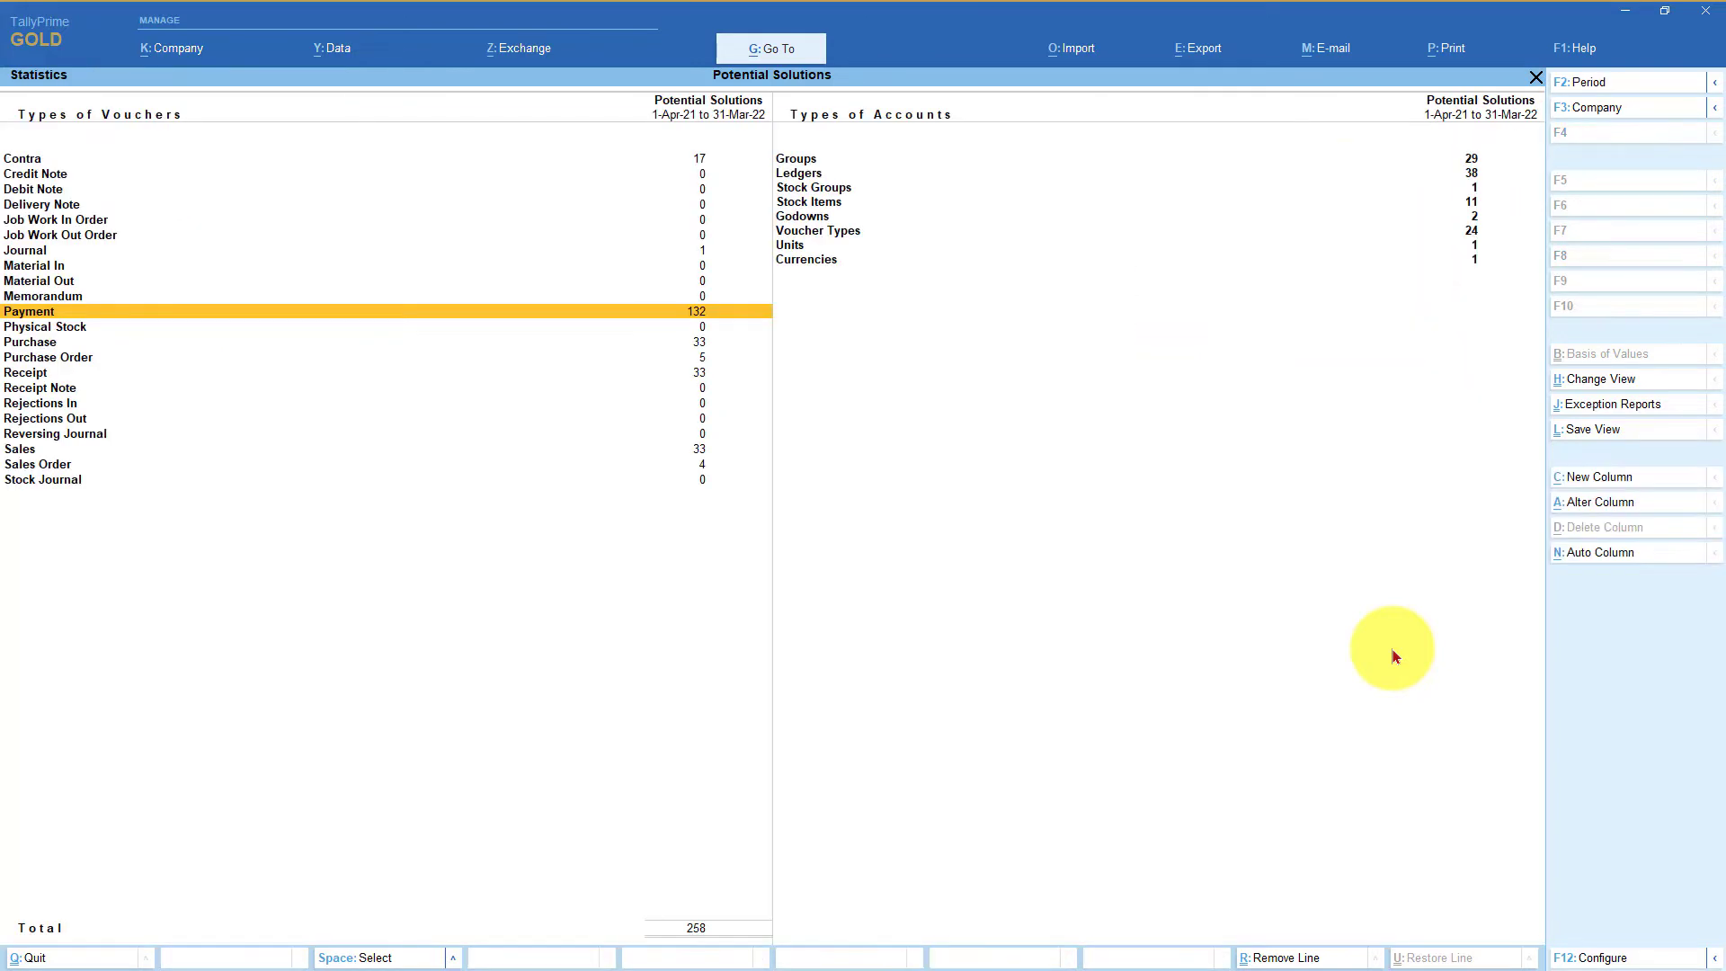
key("Escape")
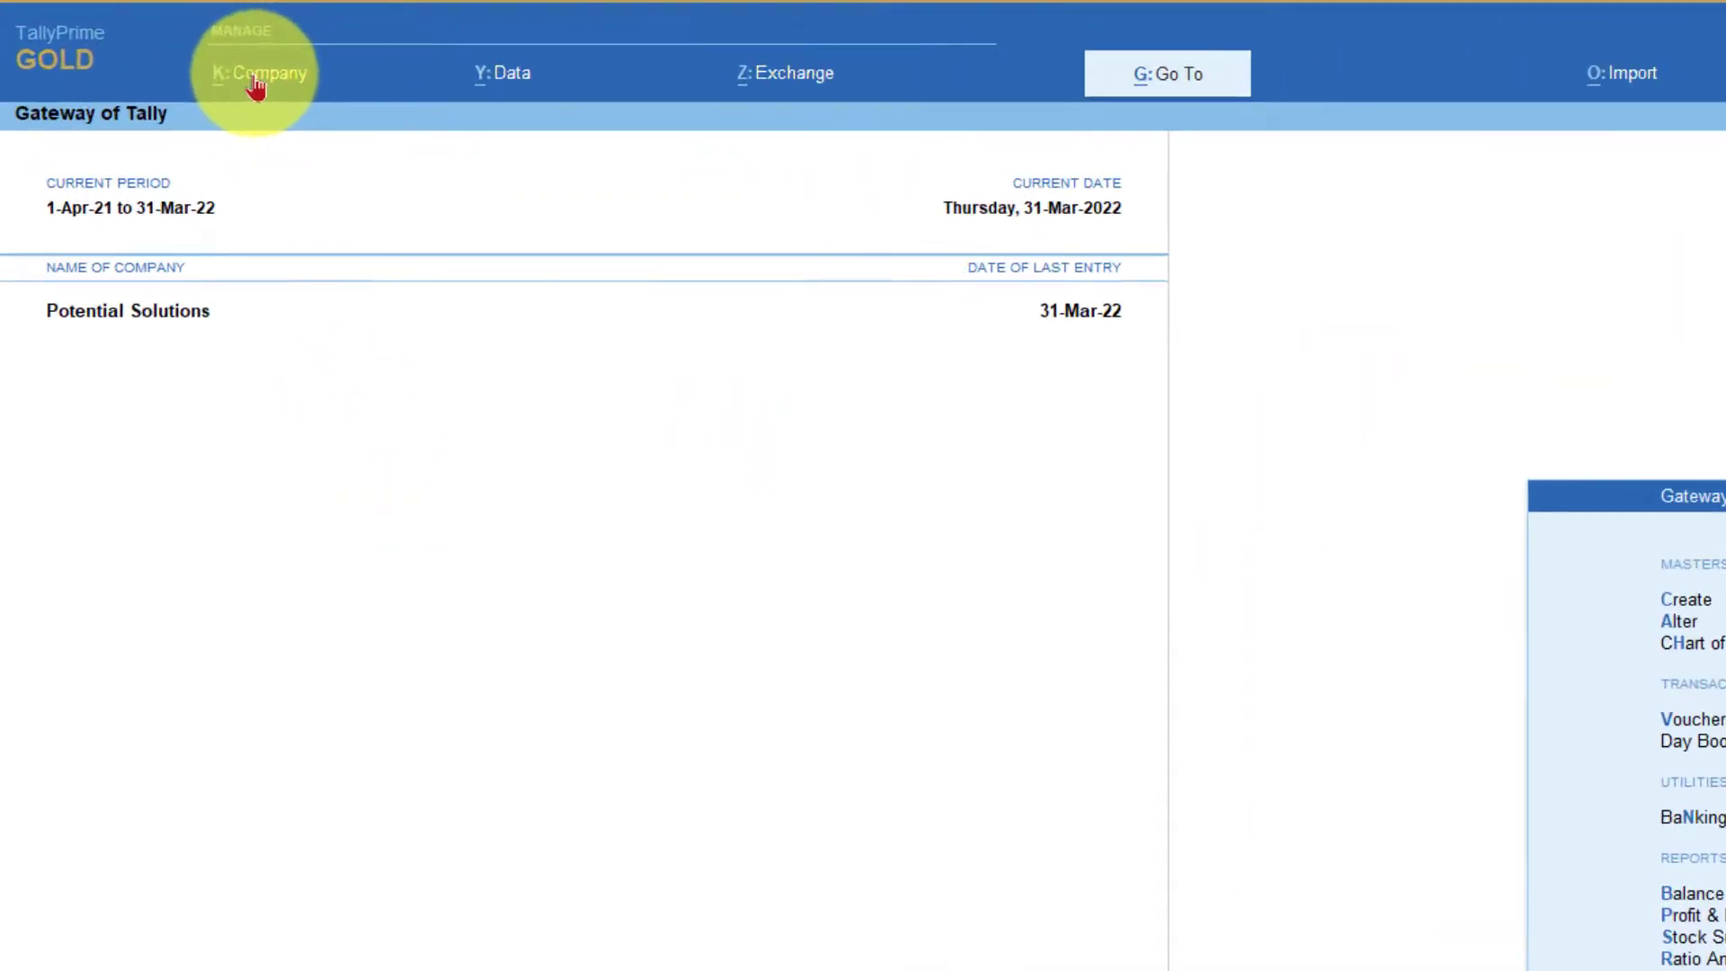
left_click(259, 86)
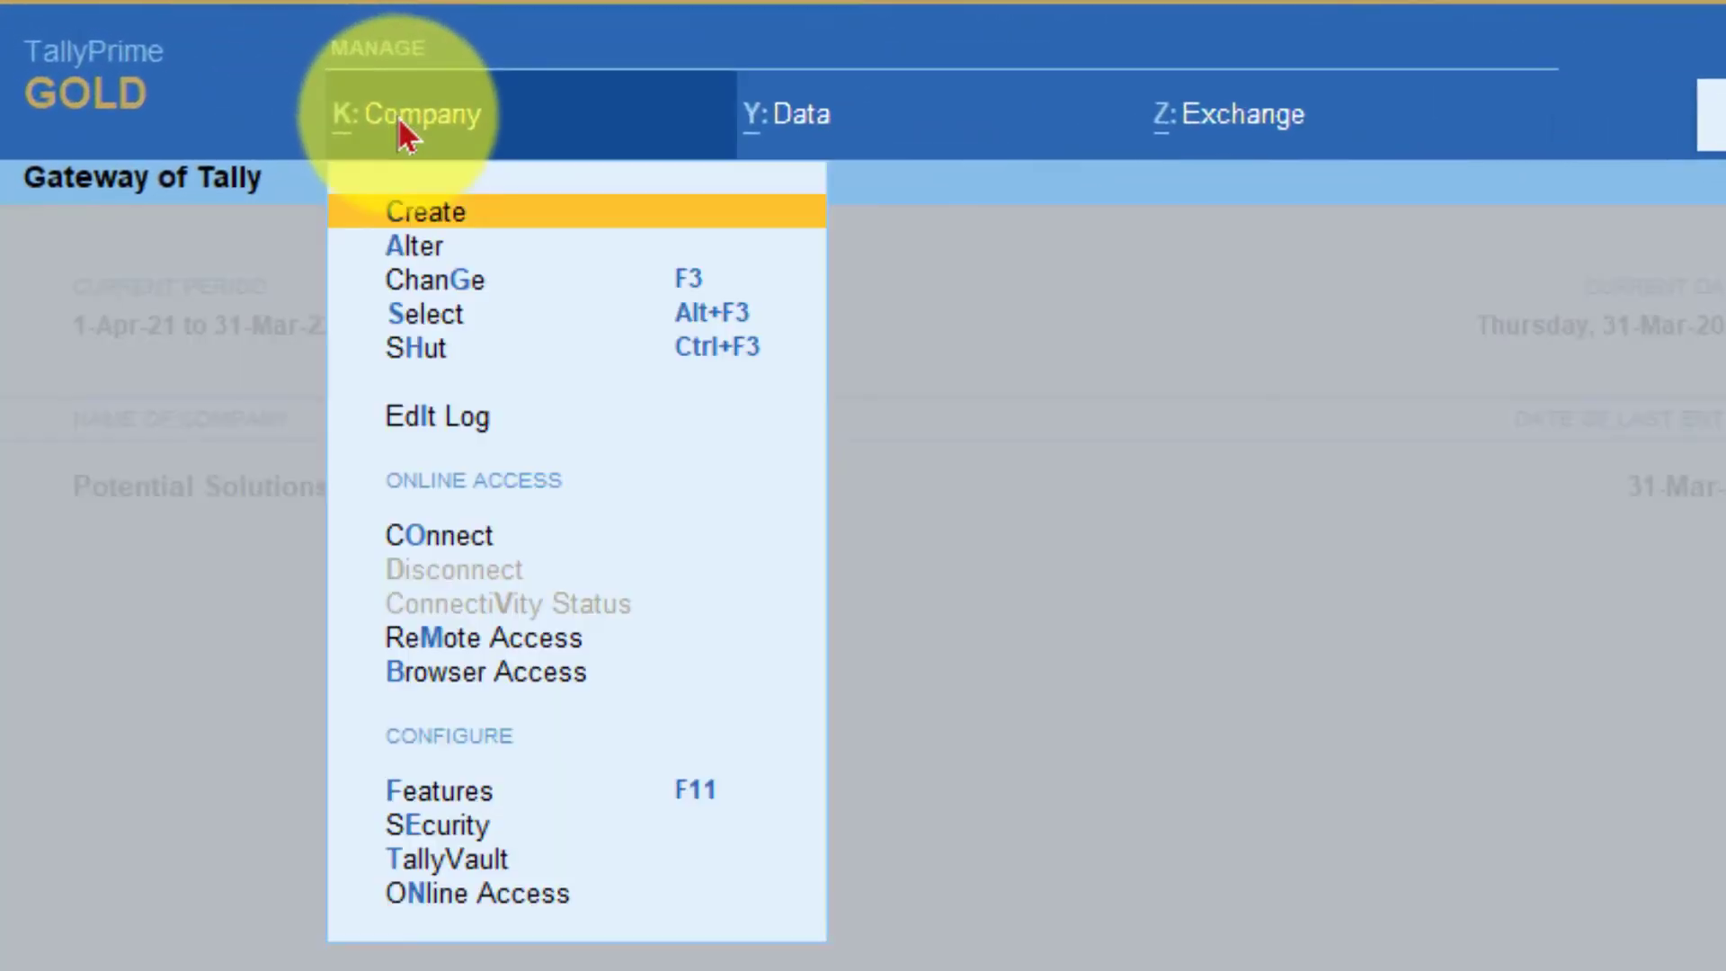
key("Down")
key("Return")
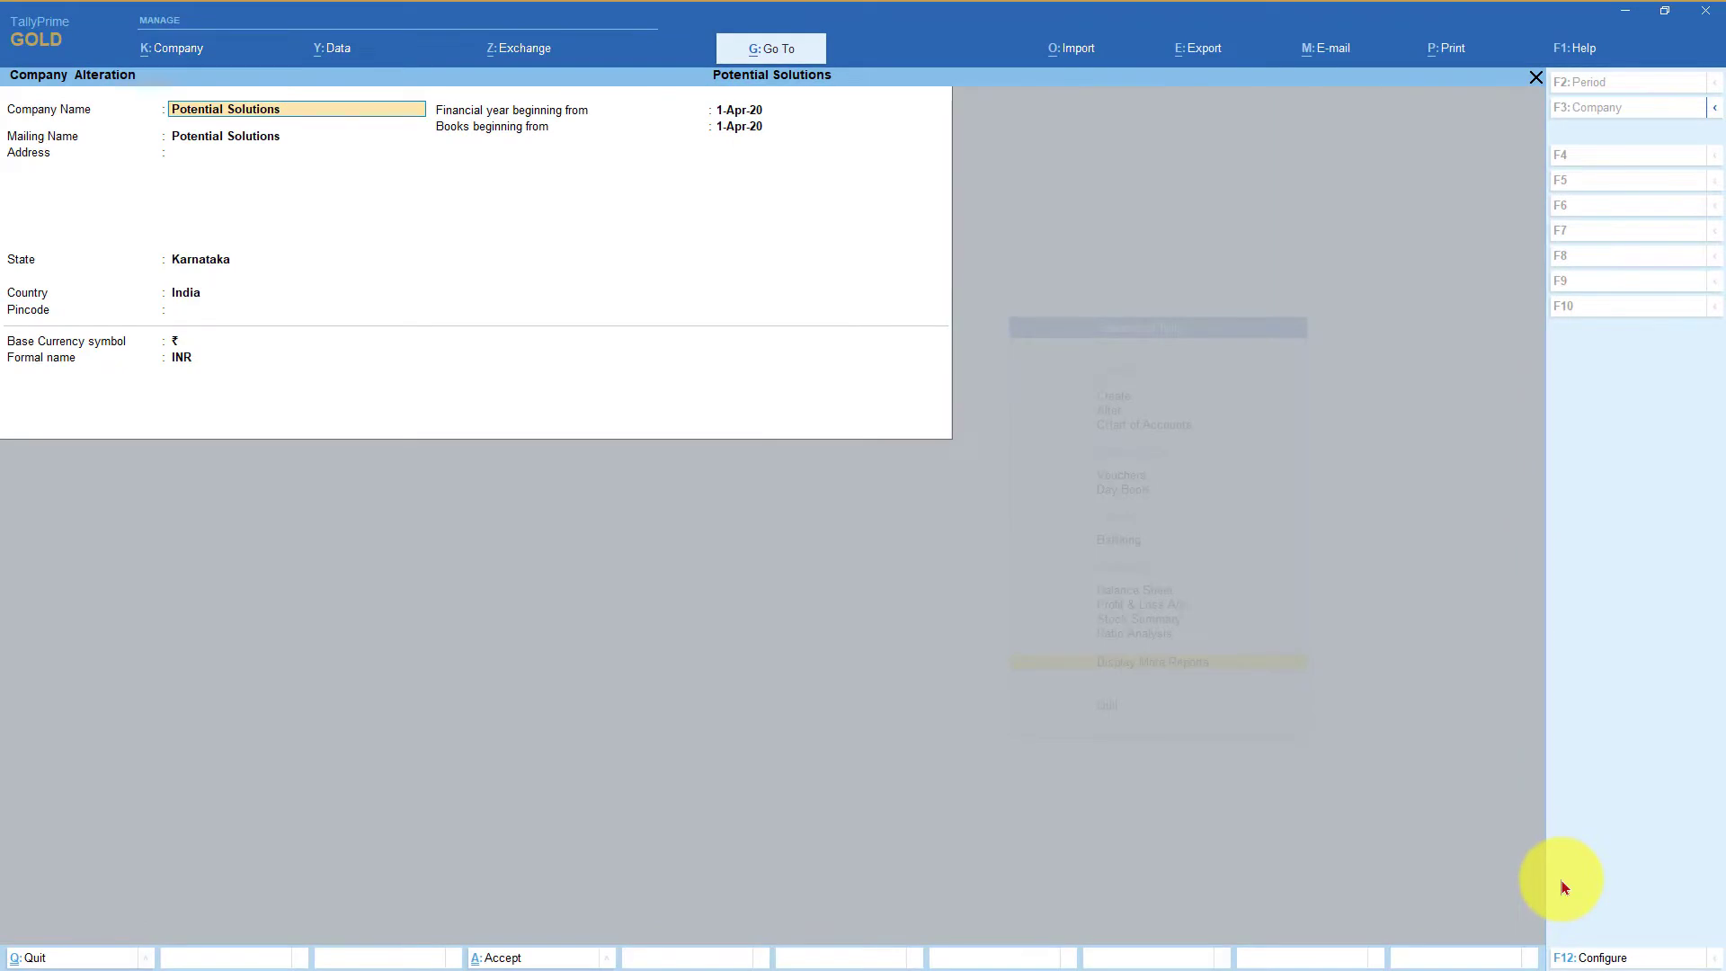
Set Edit Log applicability to Yes in the company alteration configuration, and leave the form at the Gateway of Tally
key("F12")
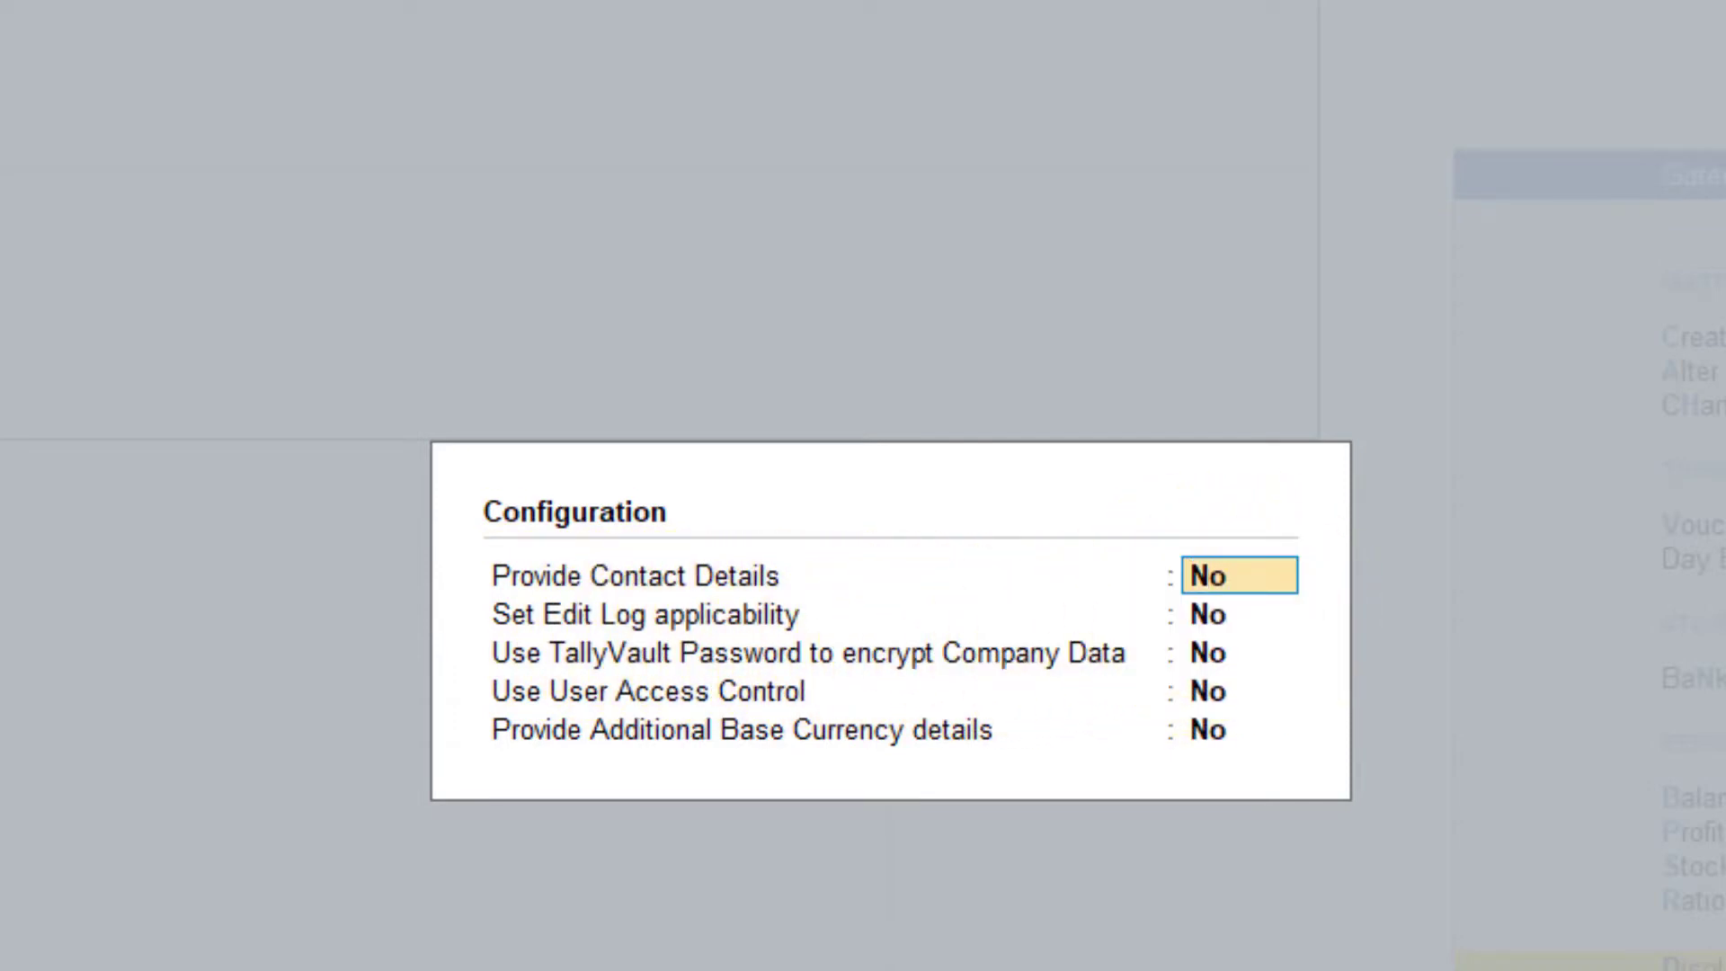
key("Return")
type("y")
key("Return")
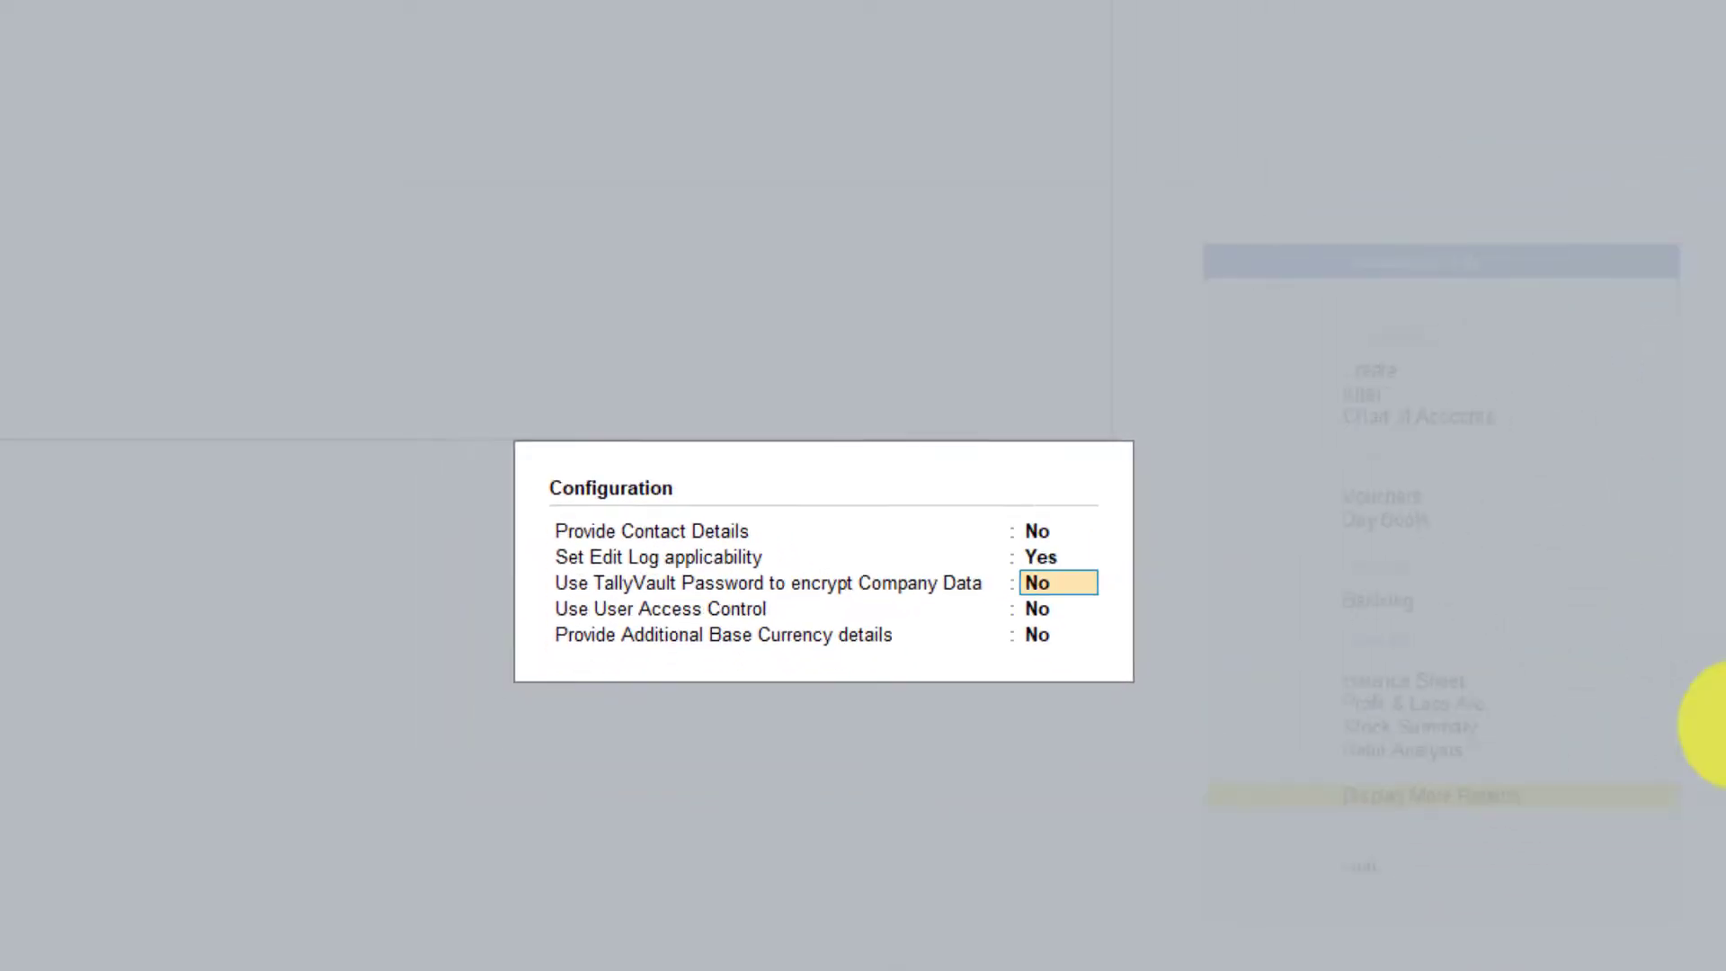
key("ctrl+a")
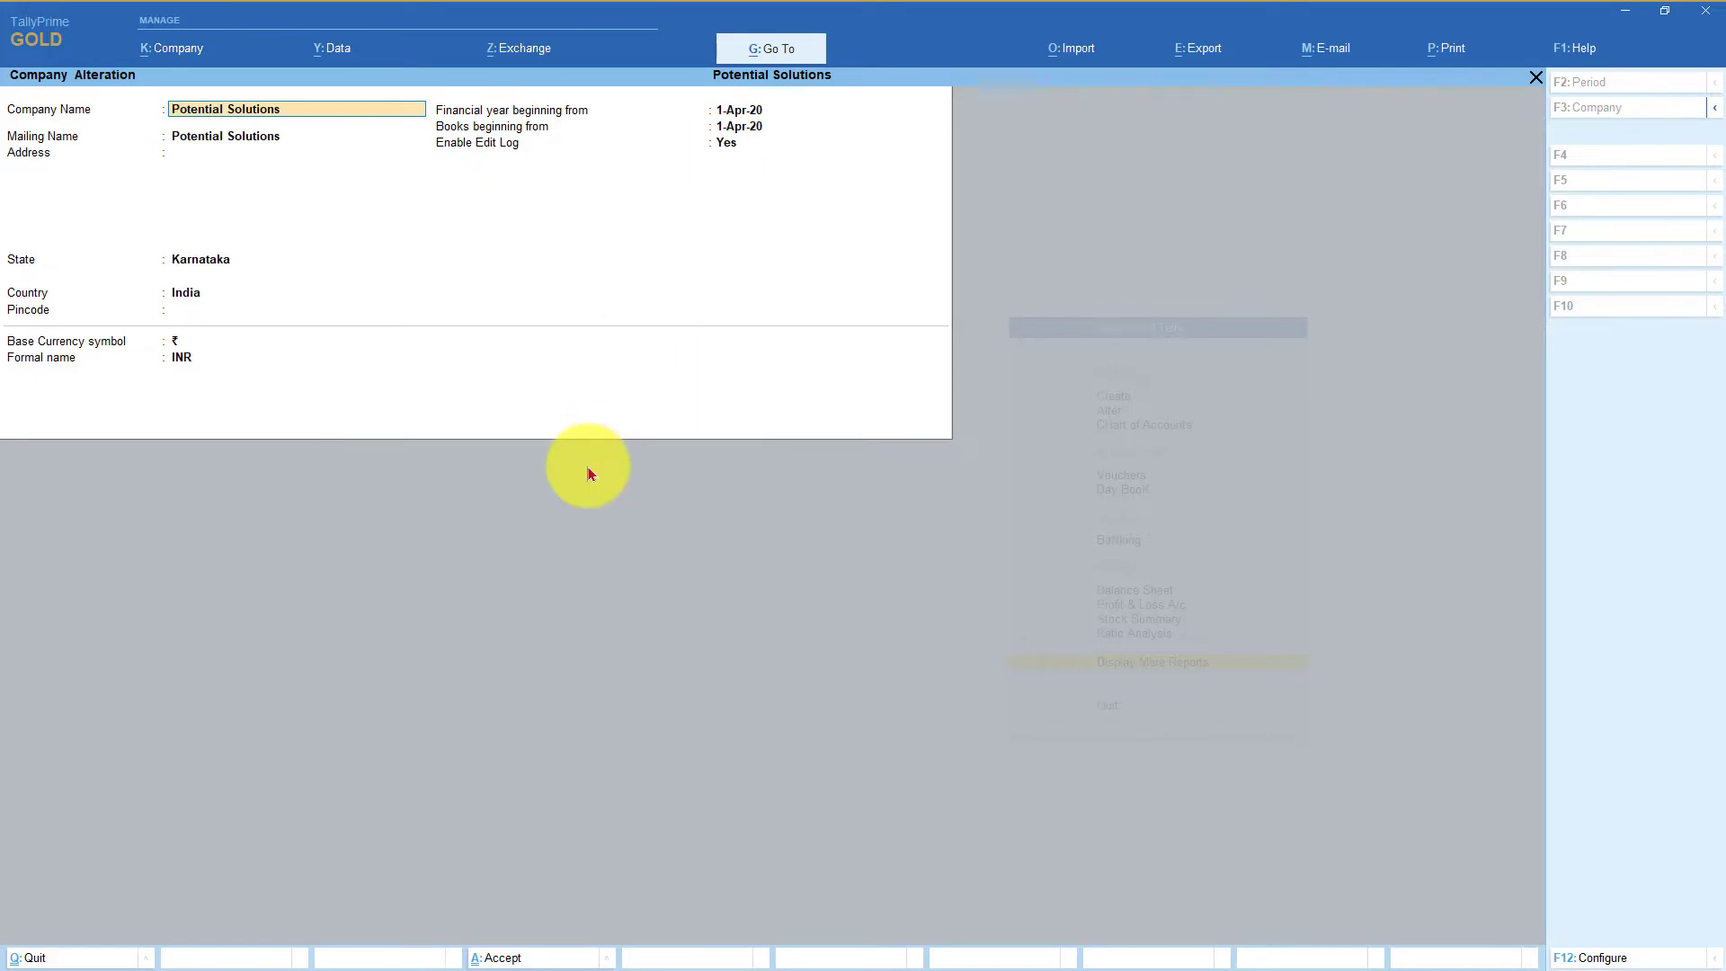
key("Escape")
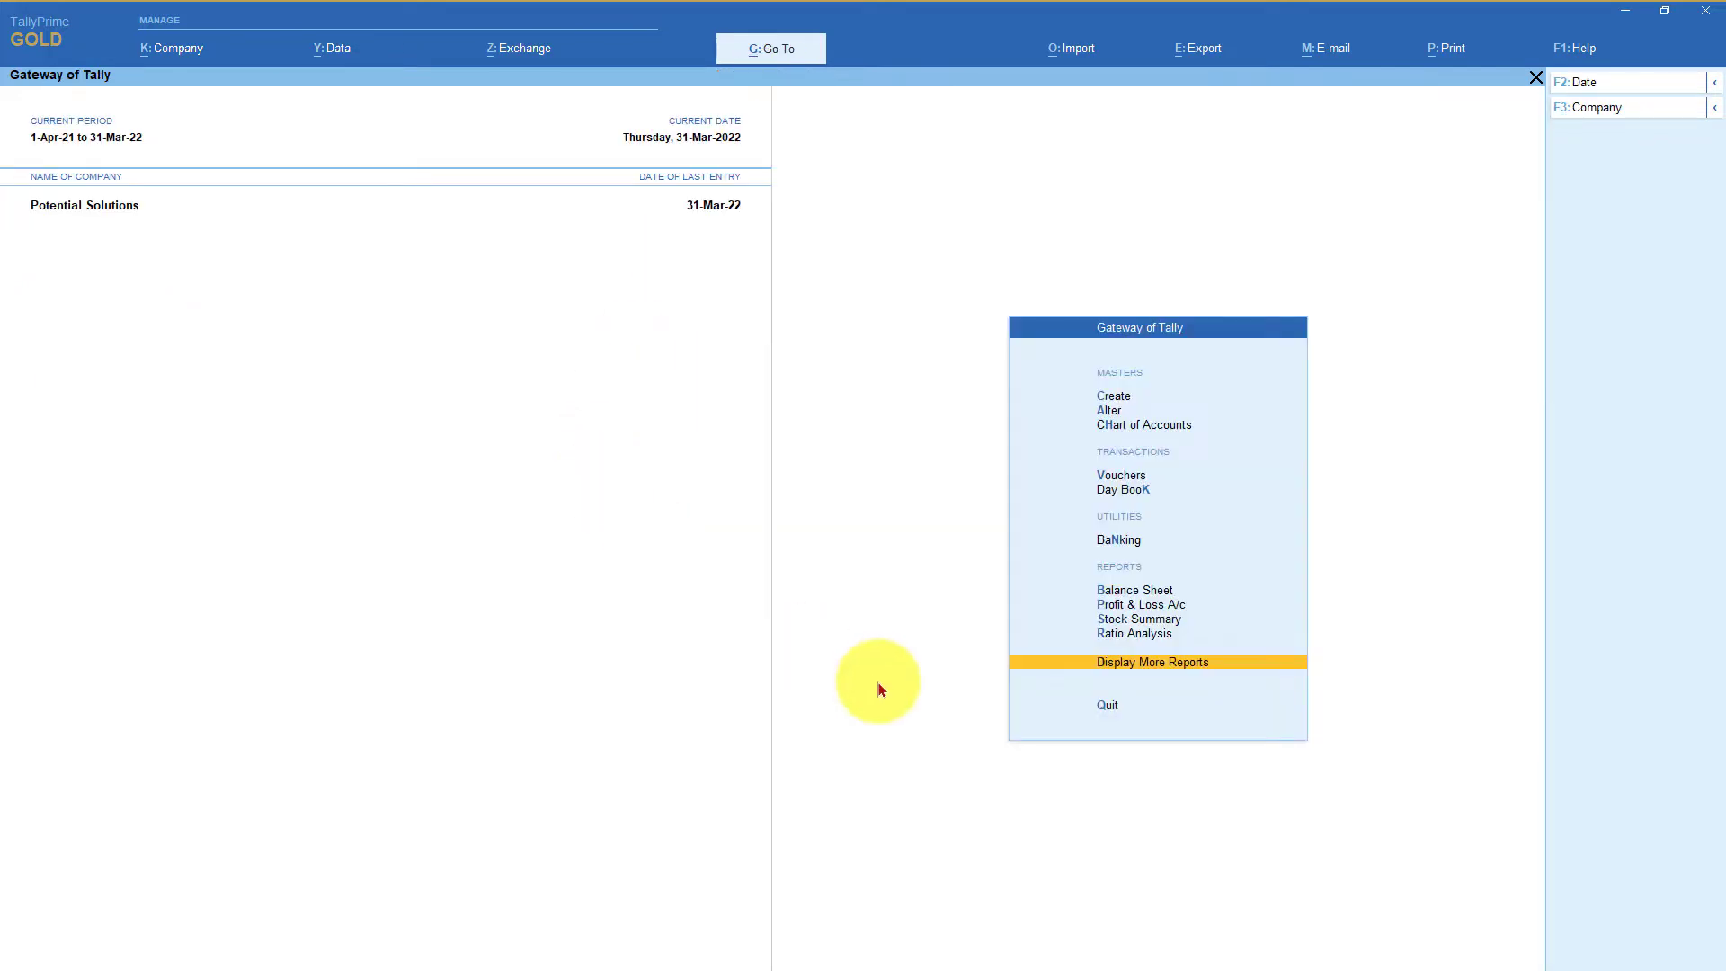
Open the Statistics report of Potential Solutions
key("d")
key("s")
key("s")
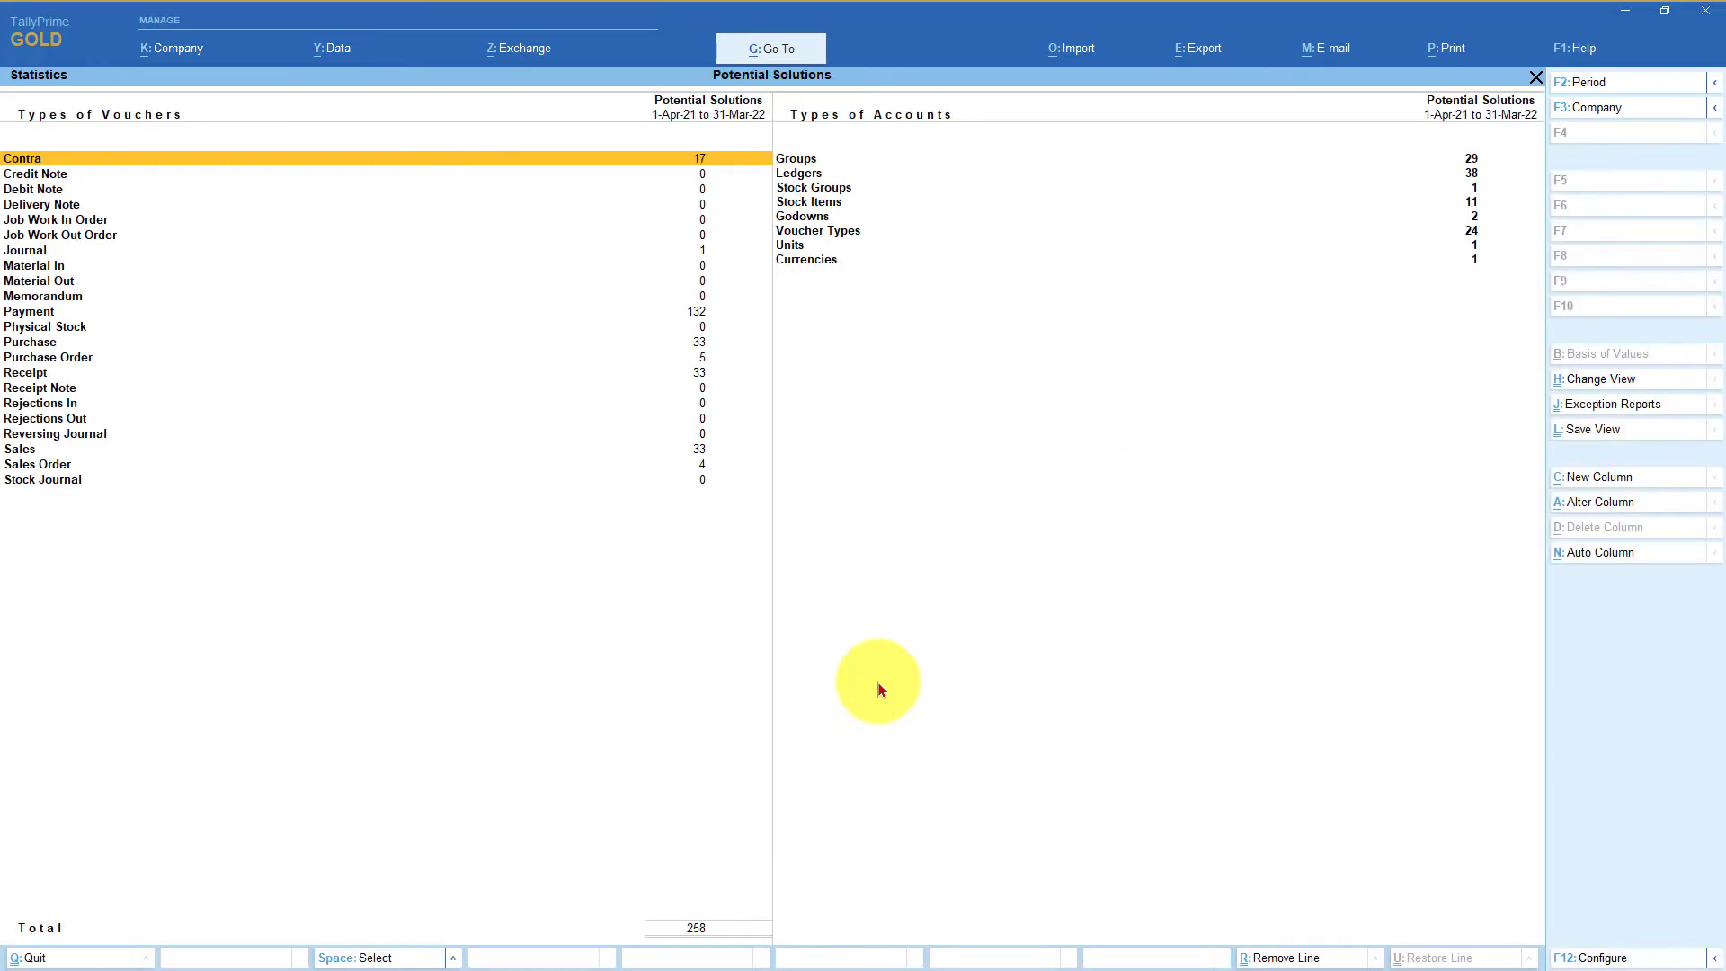
Drill down from the Payment voucher type to the list of payment vouchers for March 2022
key("Down")
key("Down")
key("Down")
key("Down")
key("Down")
key("Down")
key("Down")
key("Down")
key("Down")
key("Down")
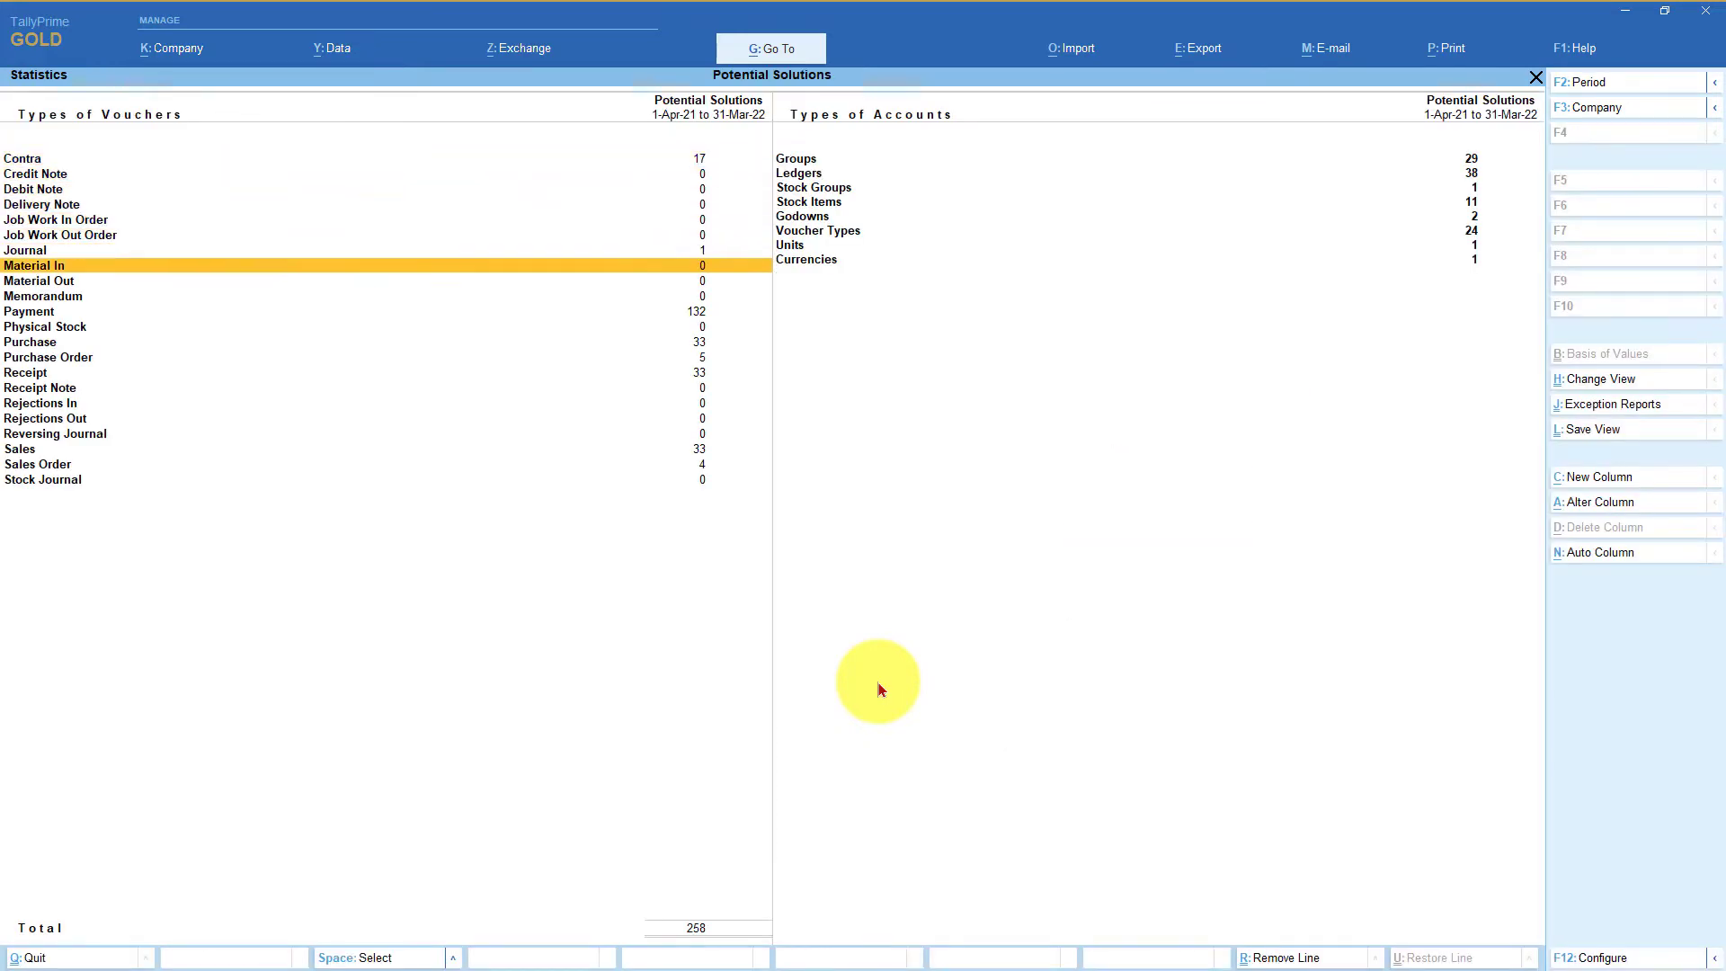
key("Return")
key("Up")
key("Down")
key("Return")
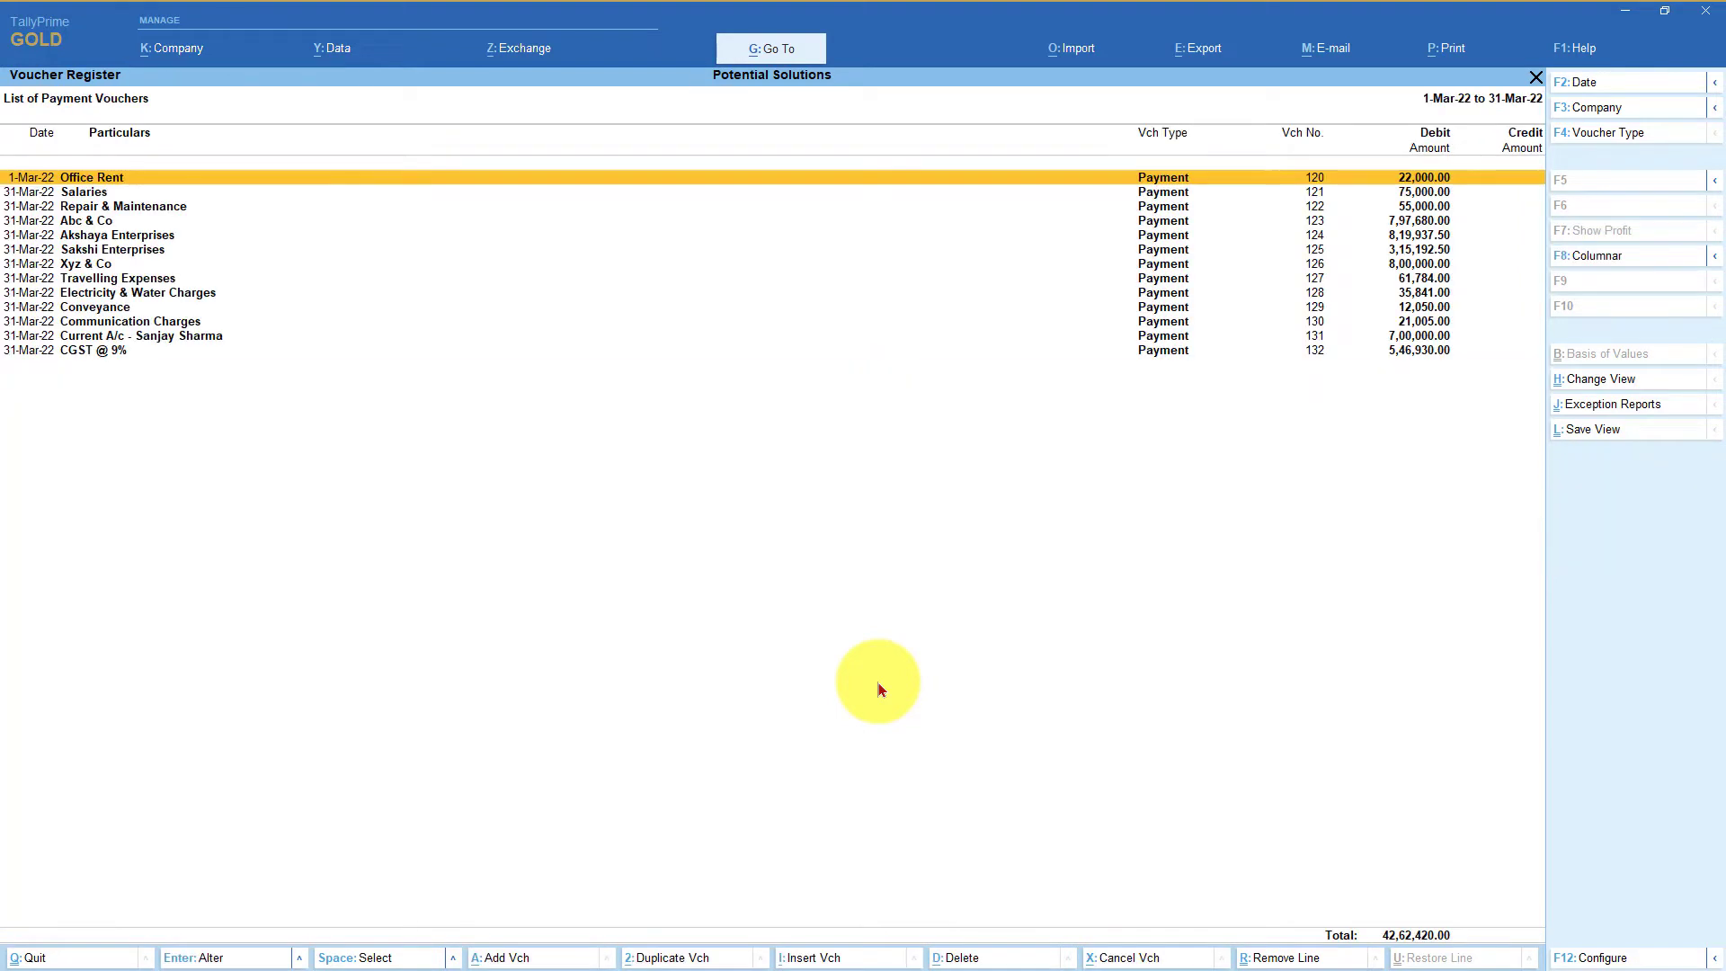
Open the Repair & Maintenance payment voucher dated 31-Mar-22 and set its debit amount to 50,000
key("Down")
key("Down")
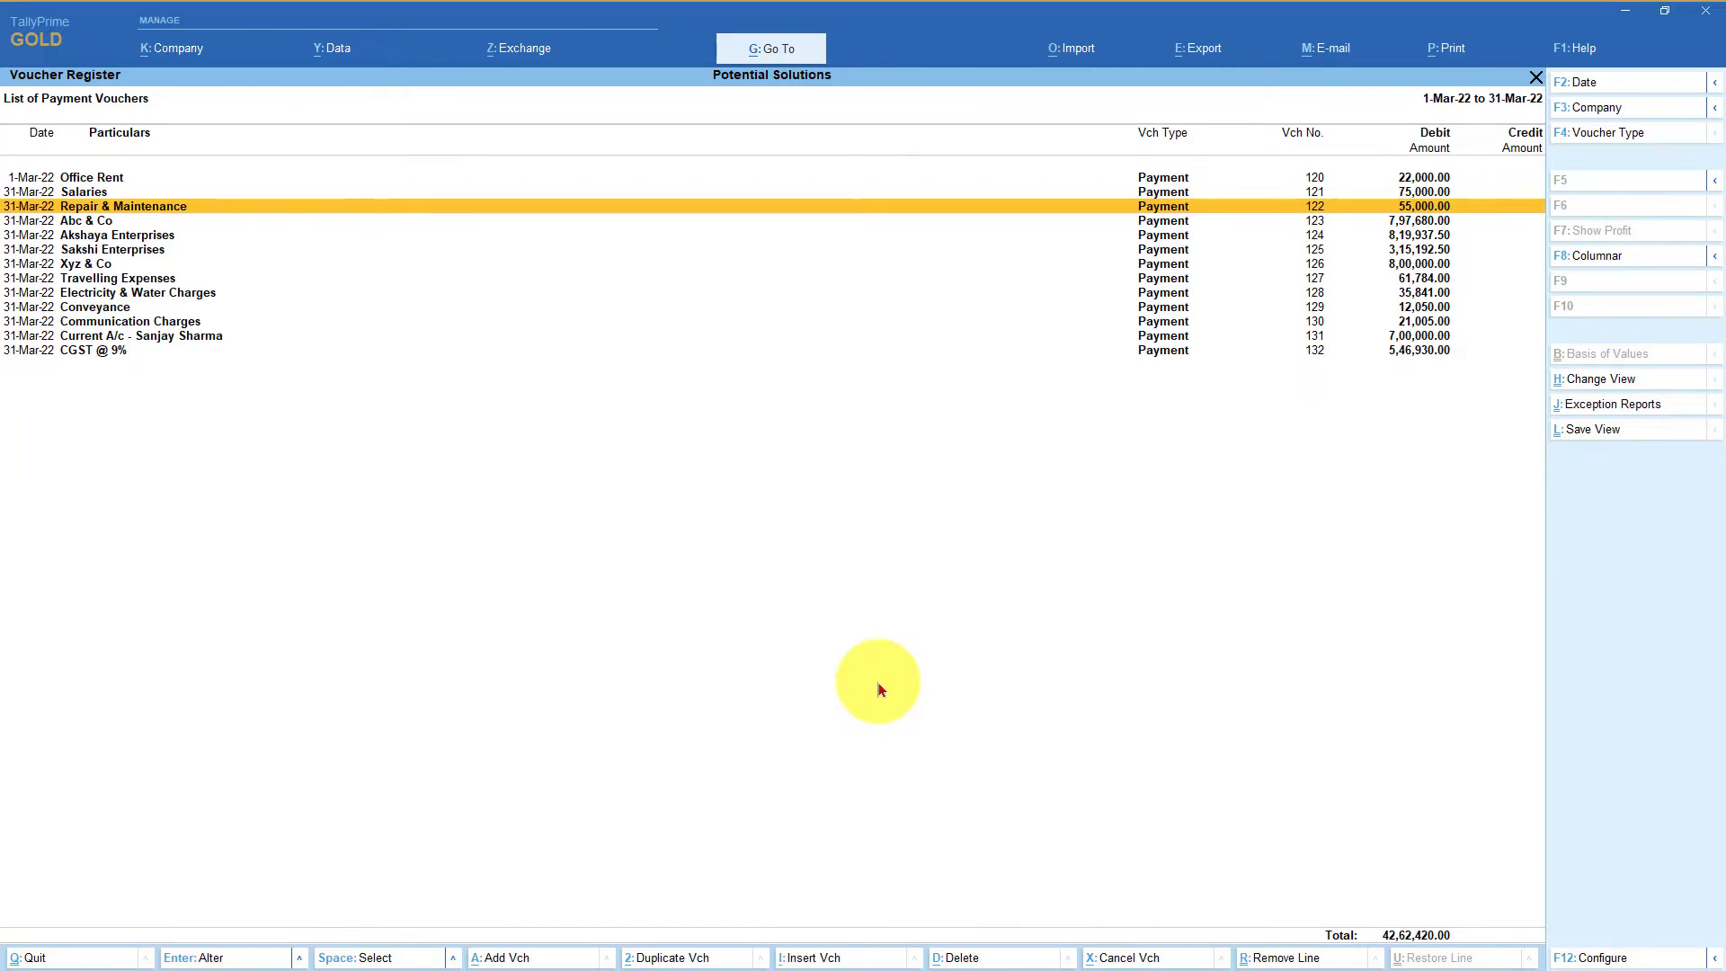
key("Return")
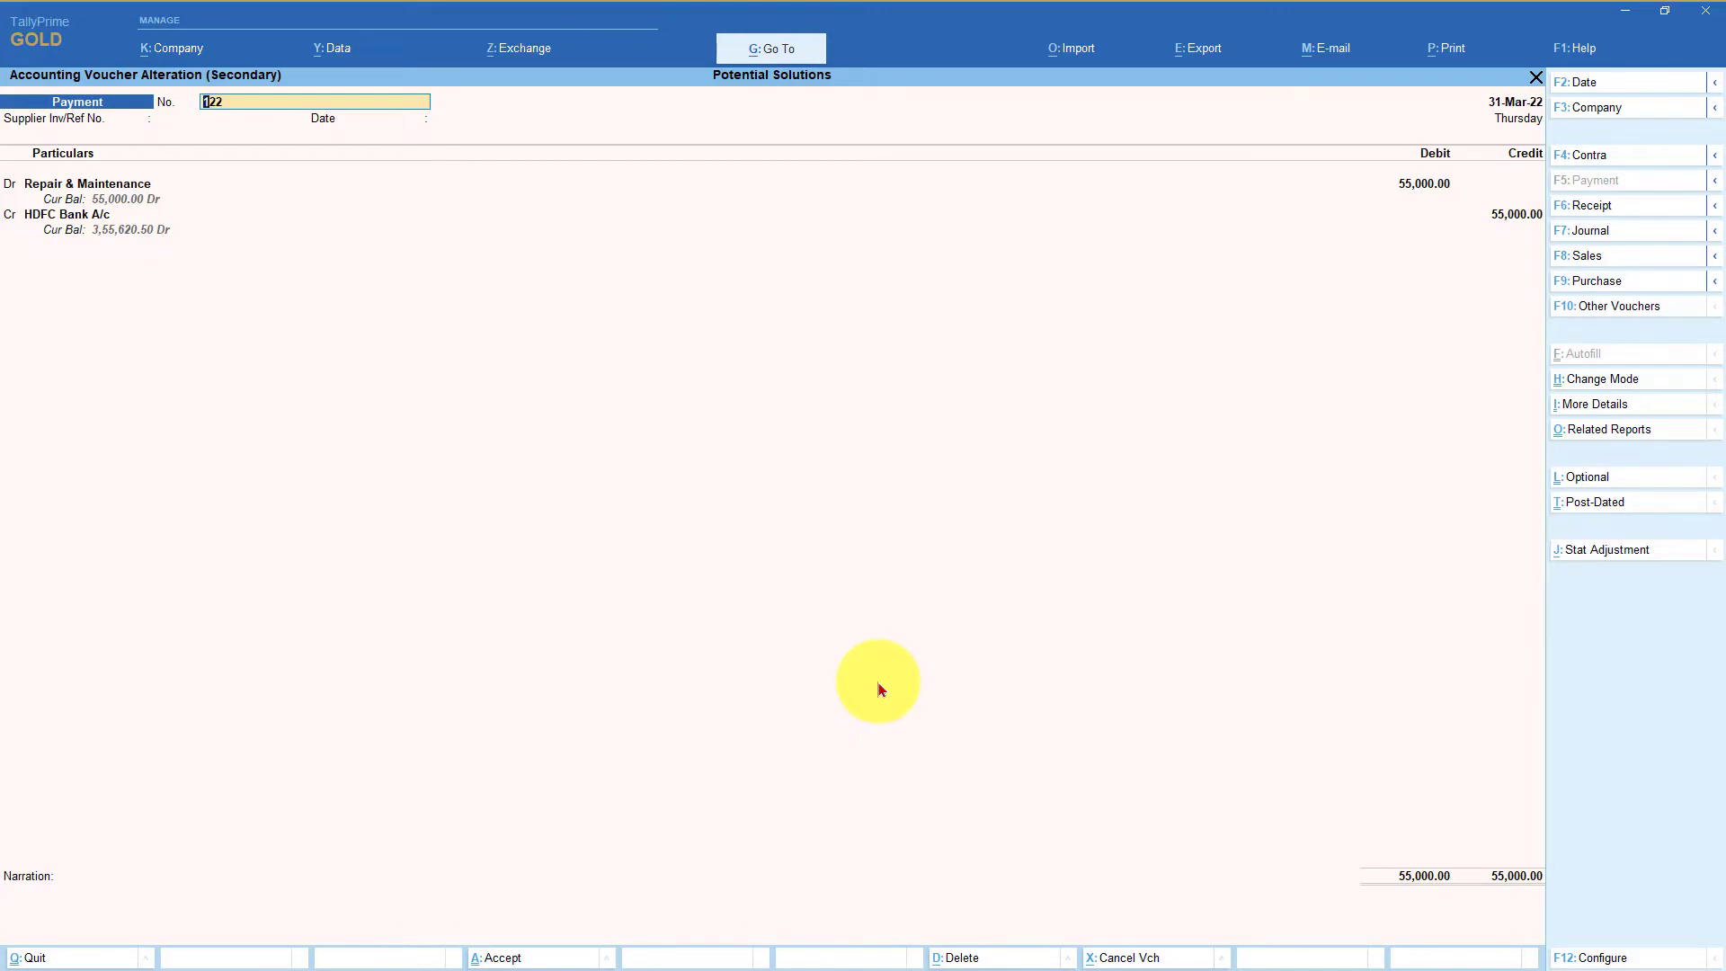
key("Return")
key("Return")
key("Return")
key("Return")
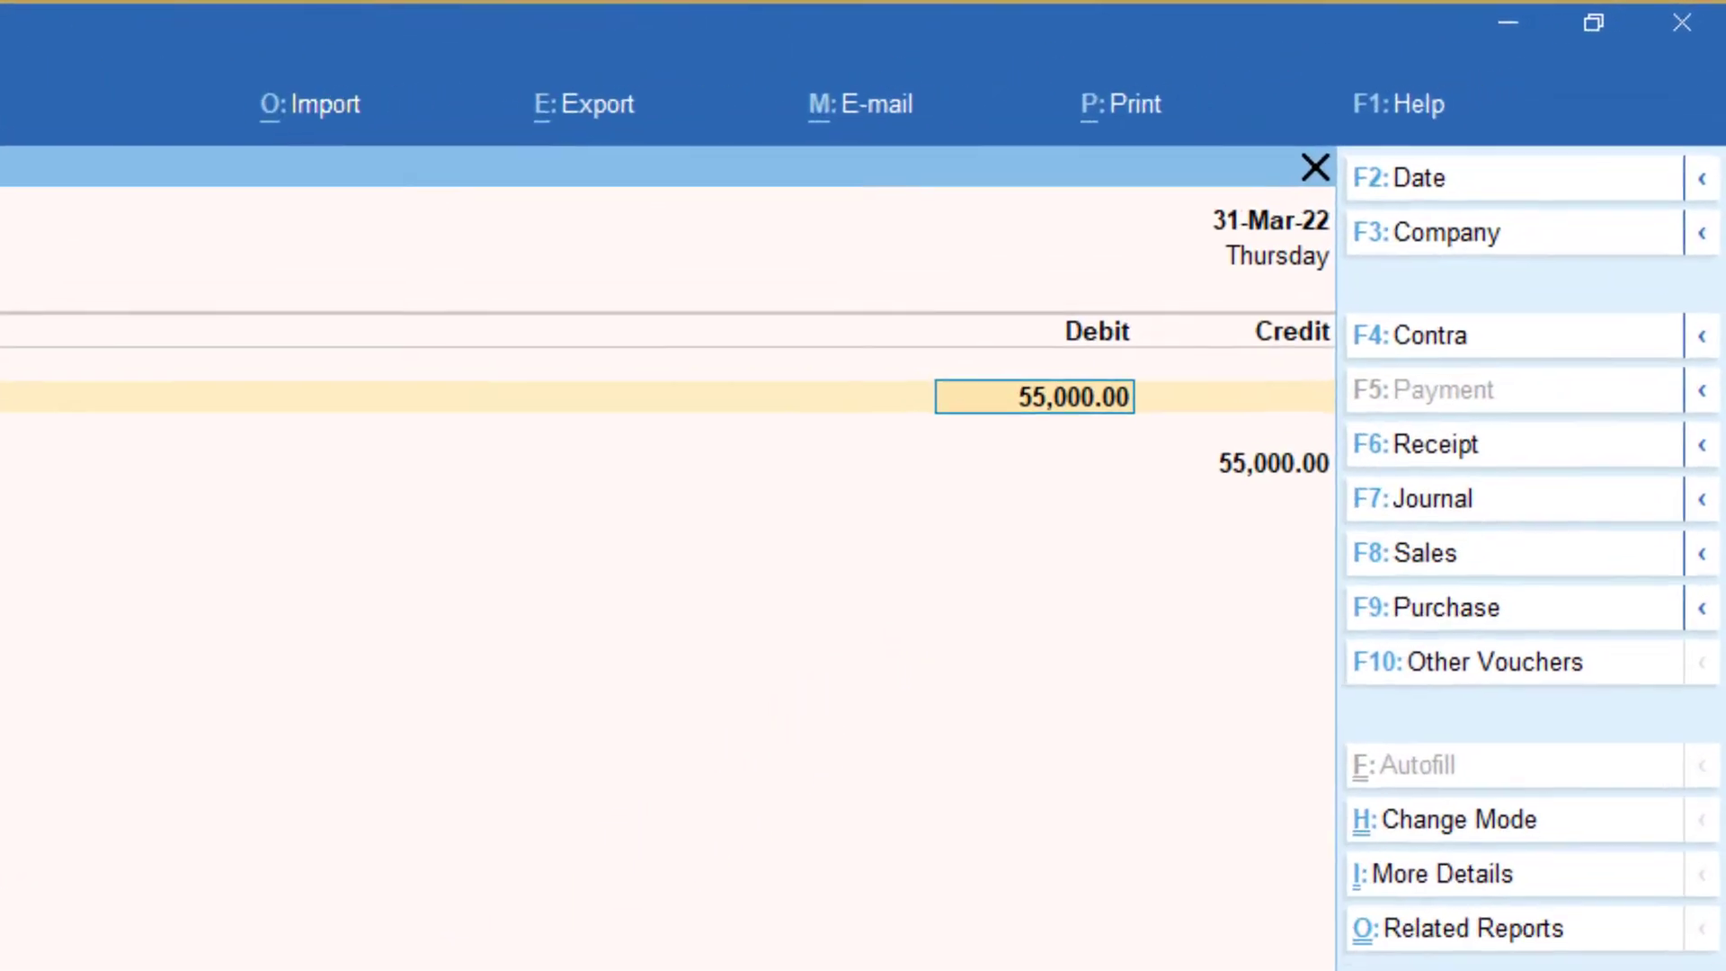
type("50,")
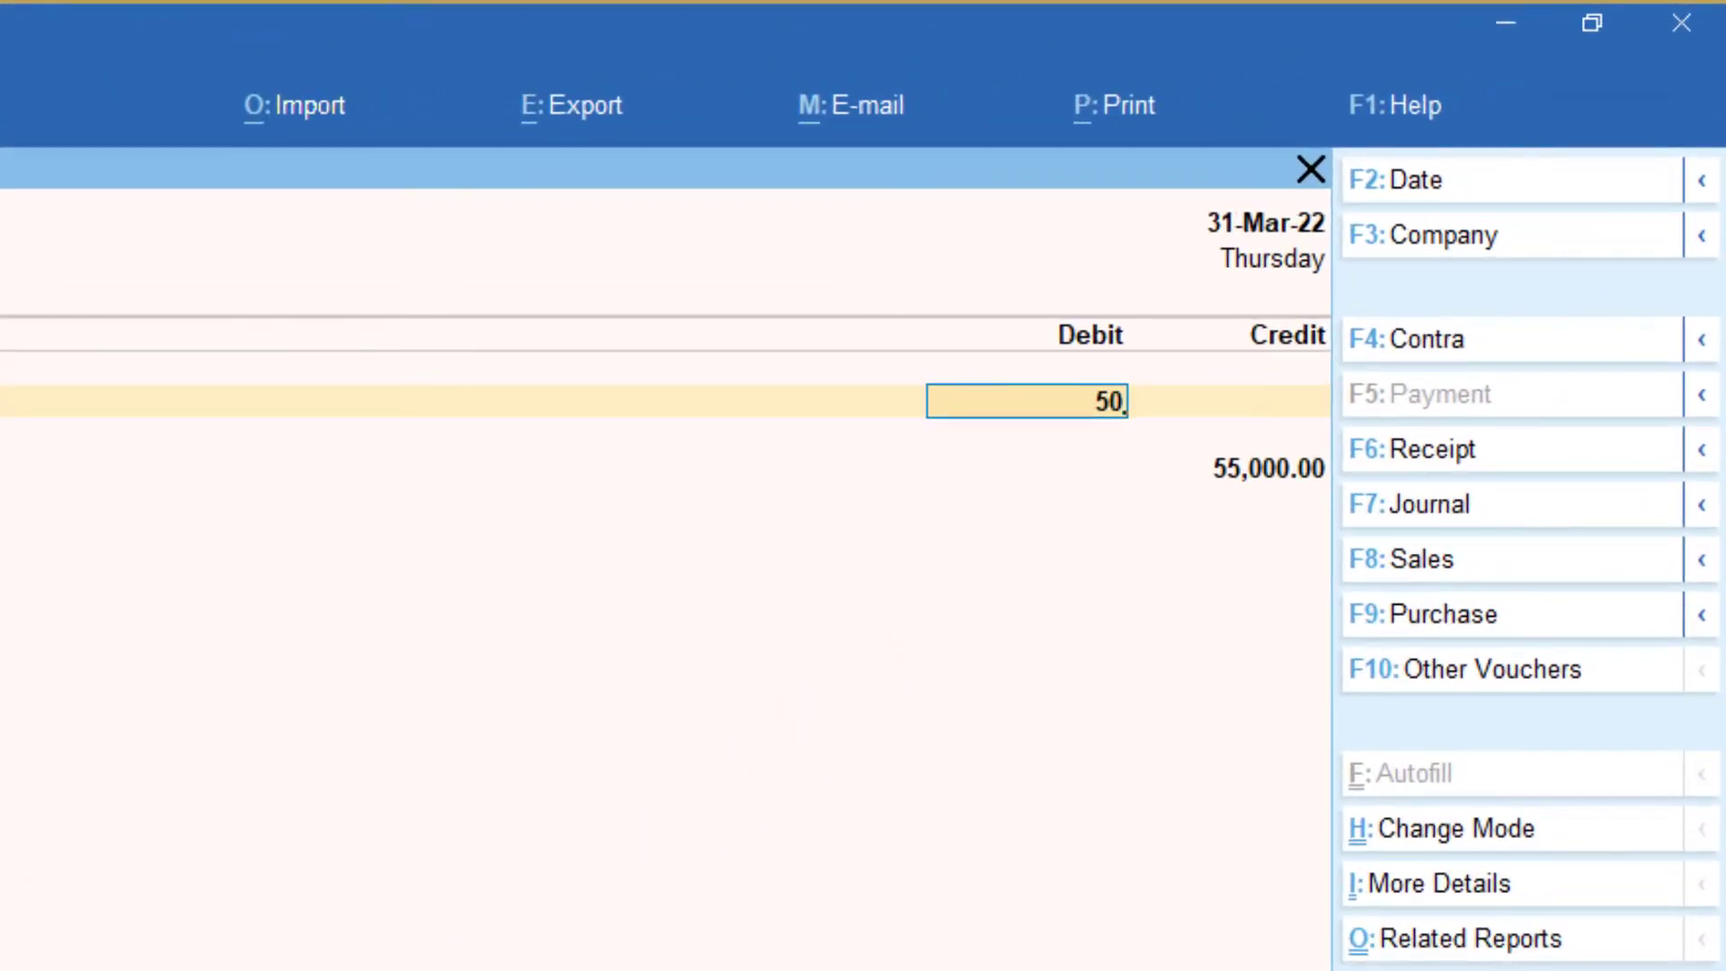
type("000")
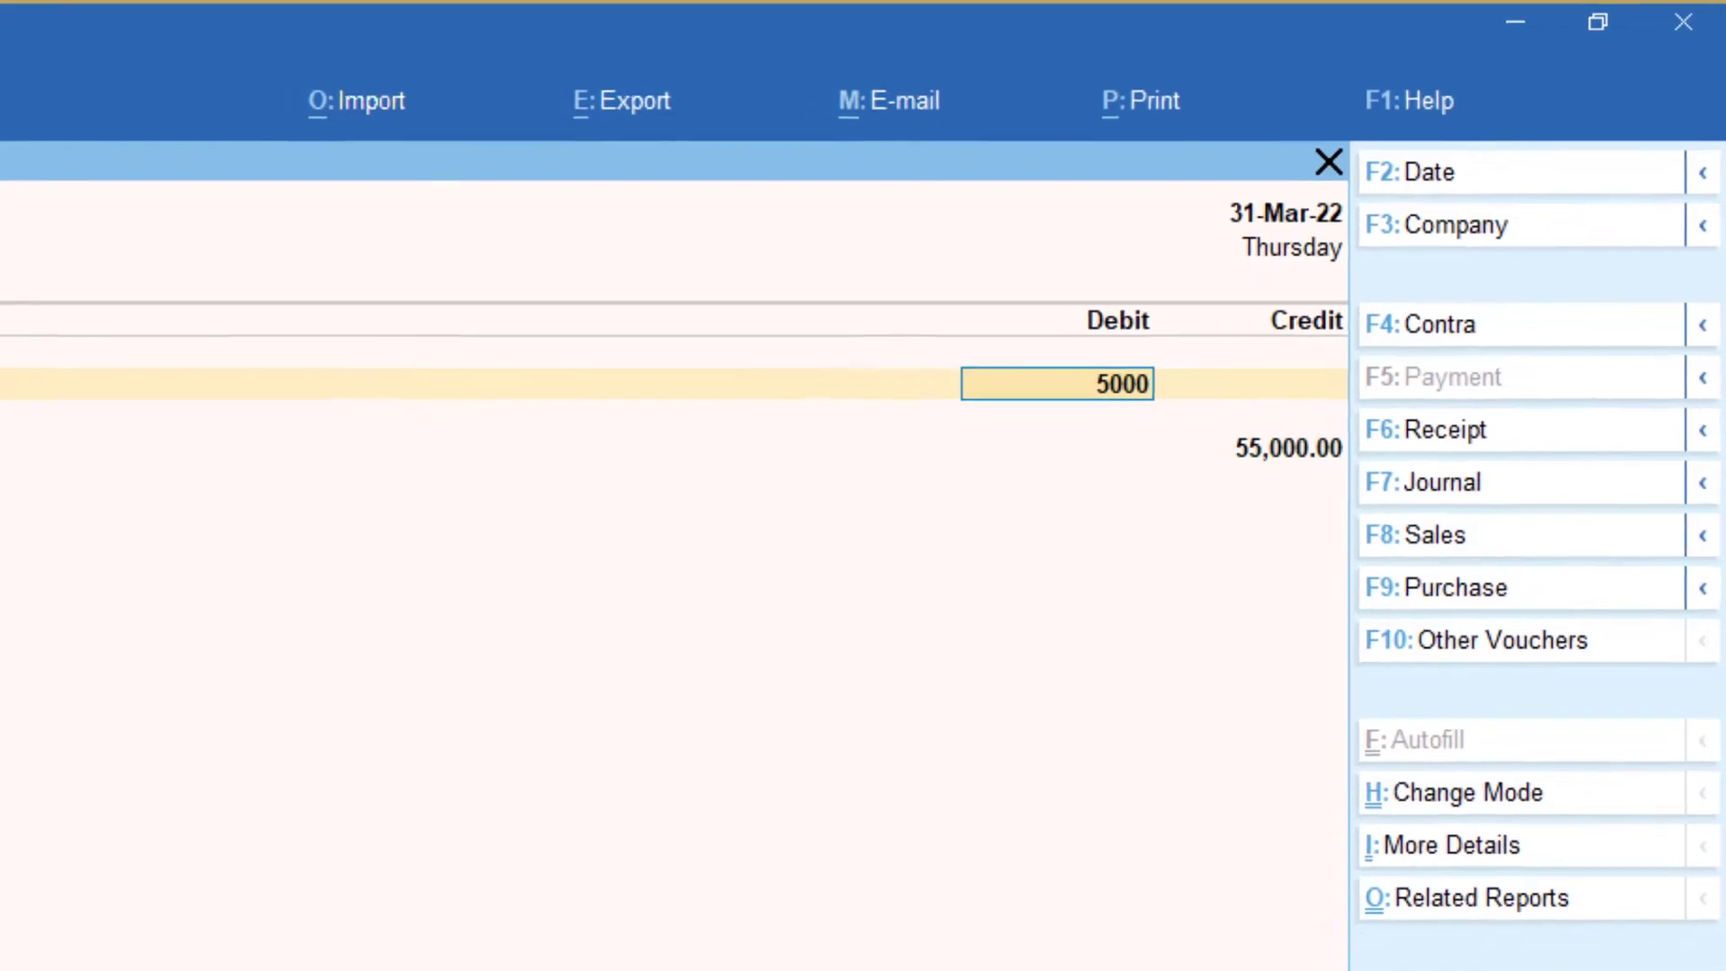
key("Return")
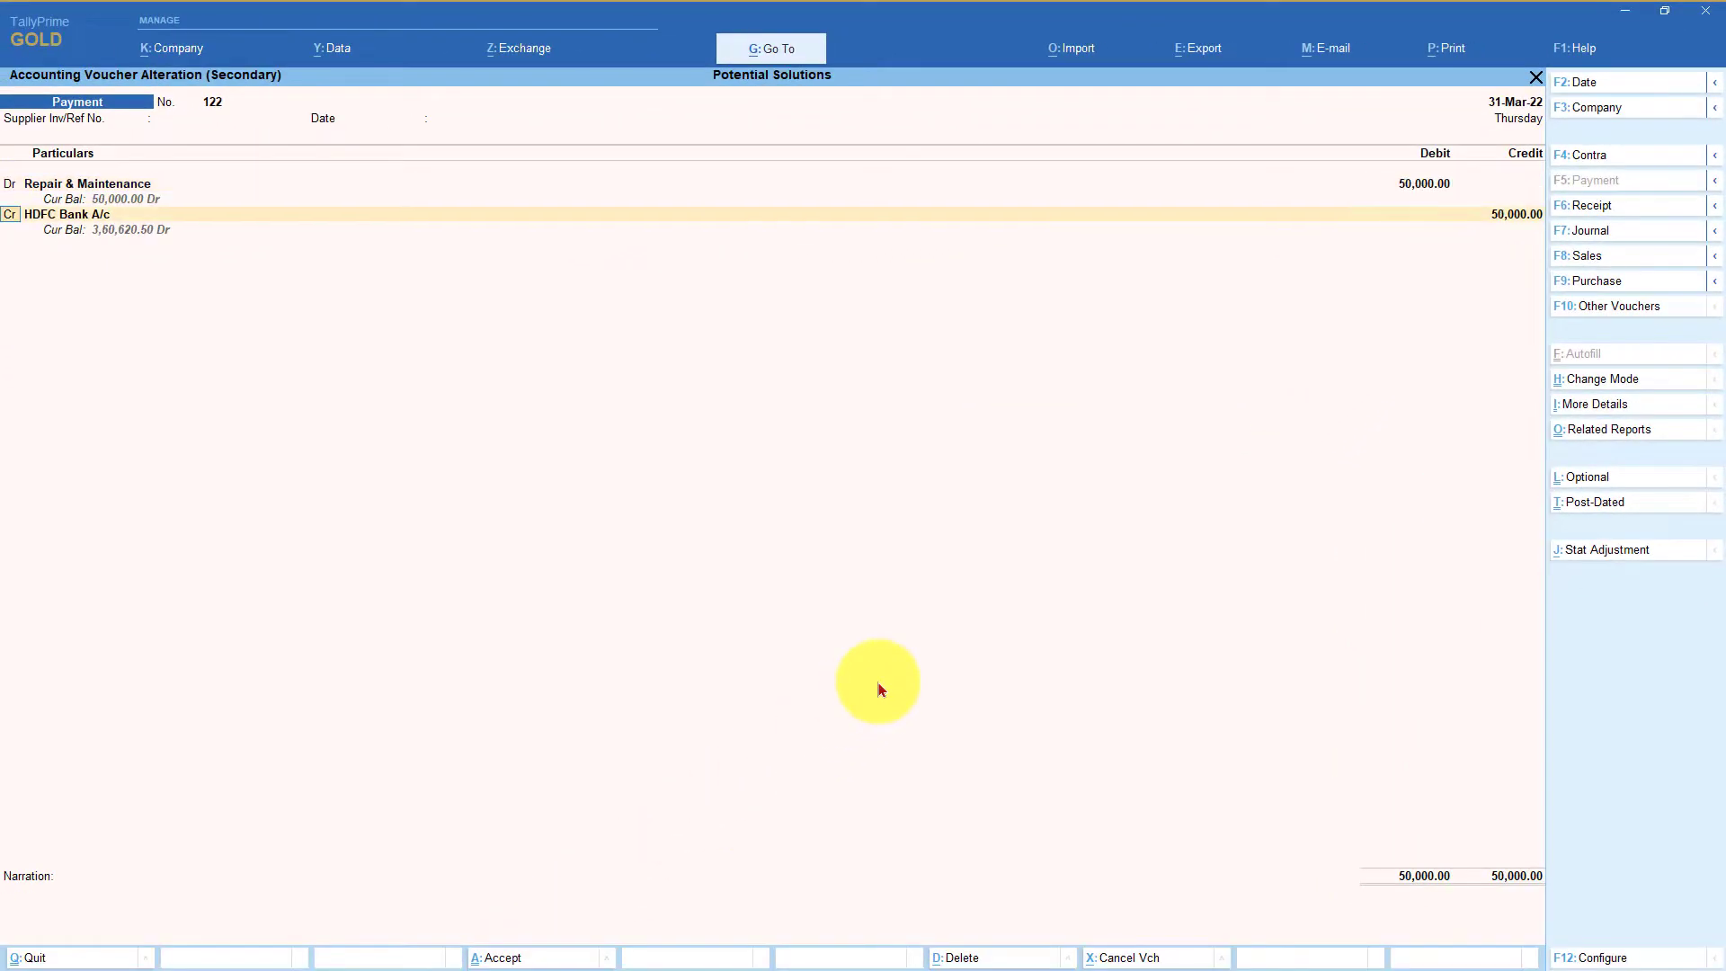
Keep HDFC Bank A/c as the credit ledger, leave the narration empty, and save the altered Repair & Maintenance voucher
key("Return")
key("Return")
key("Return")
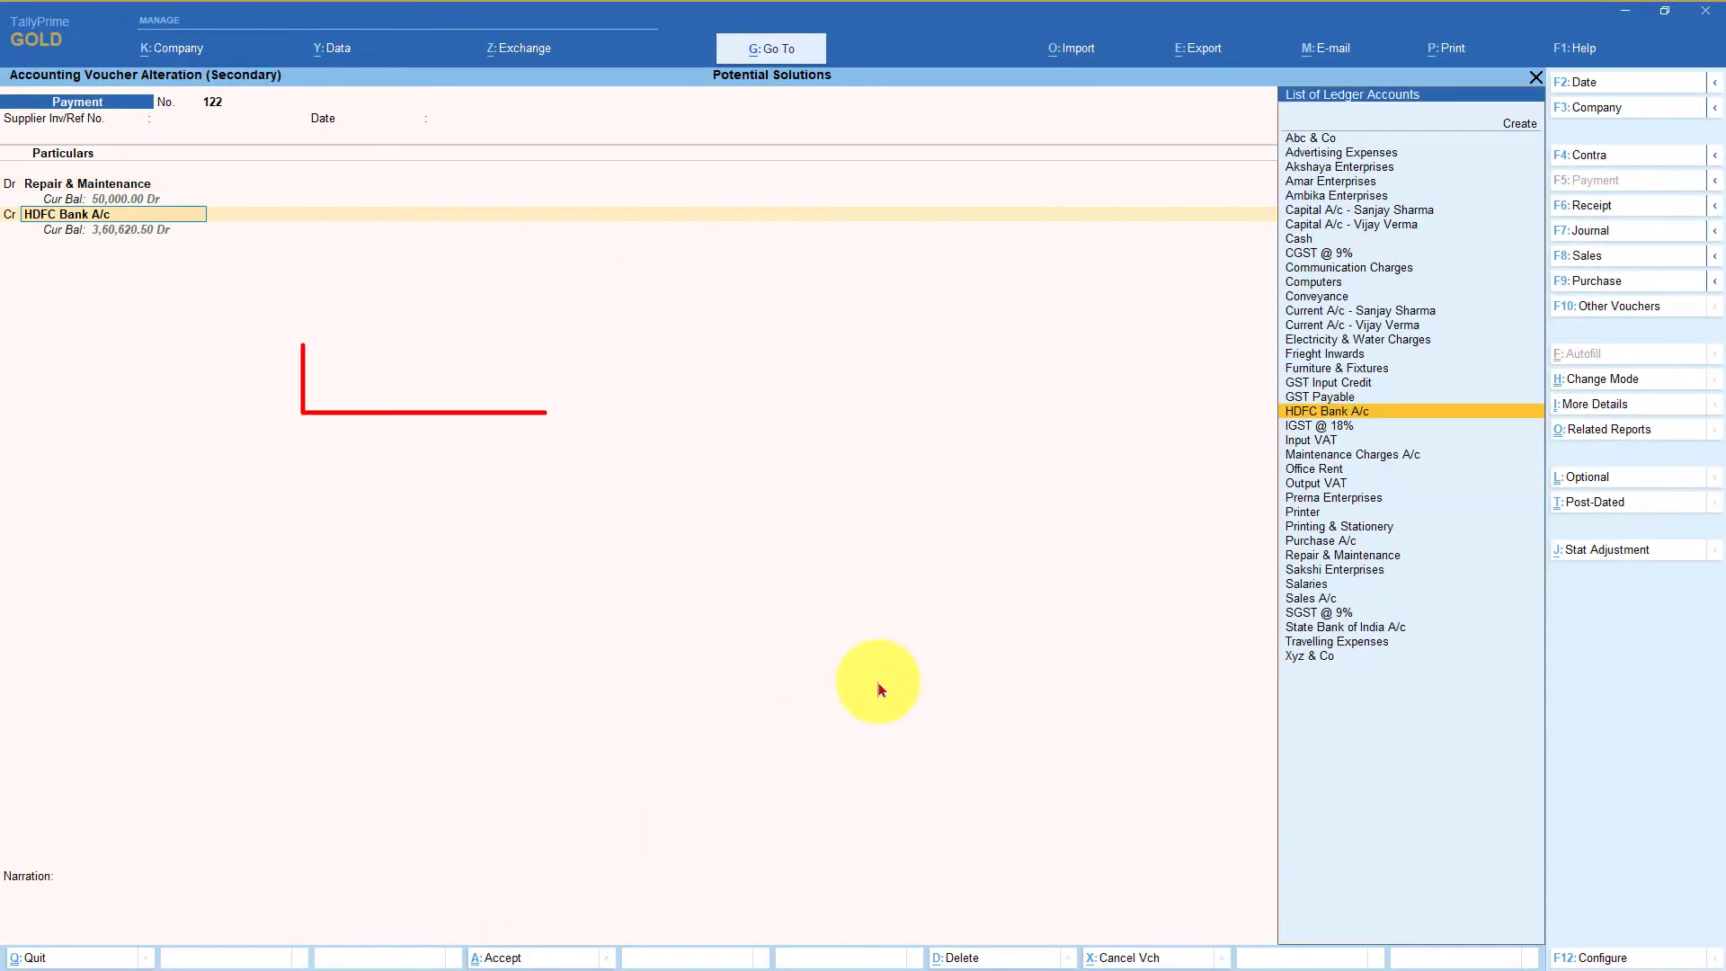
key("Return")
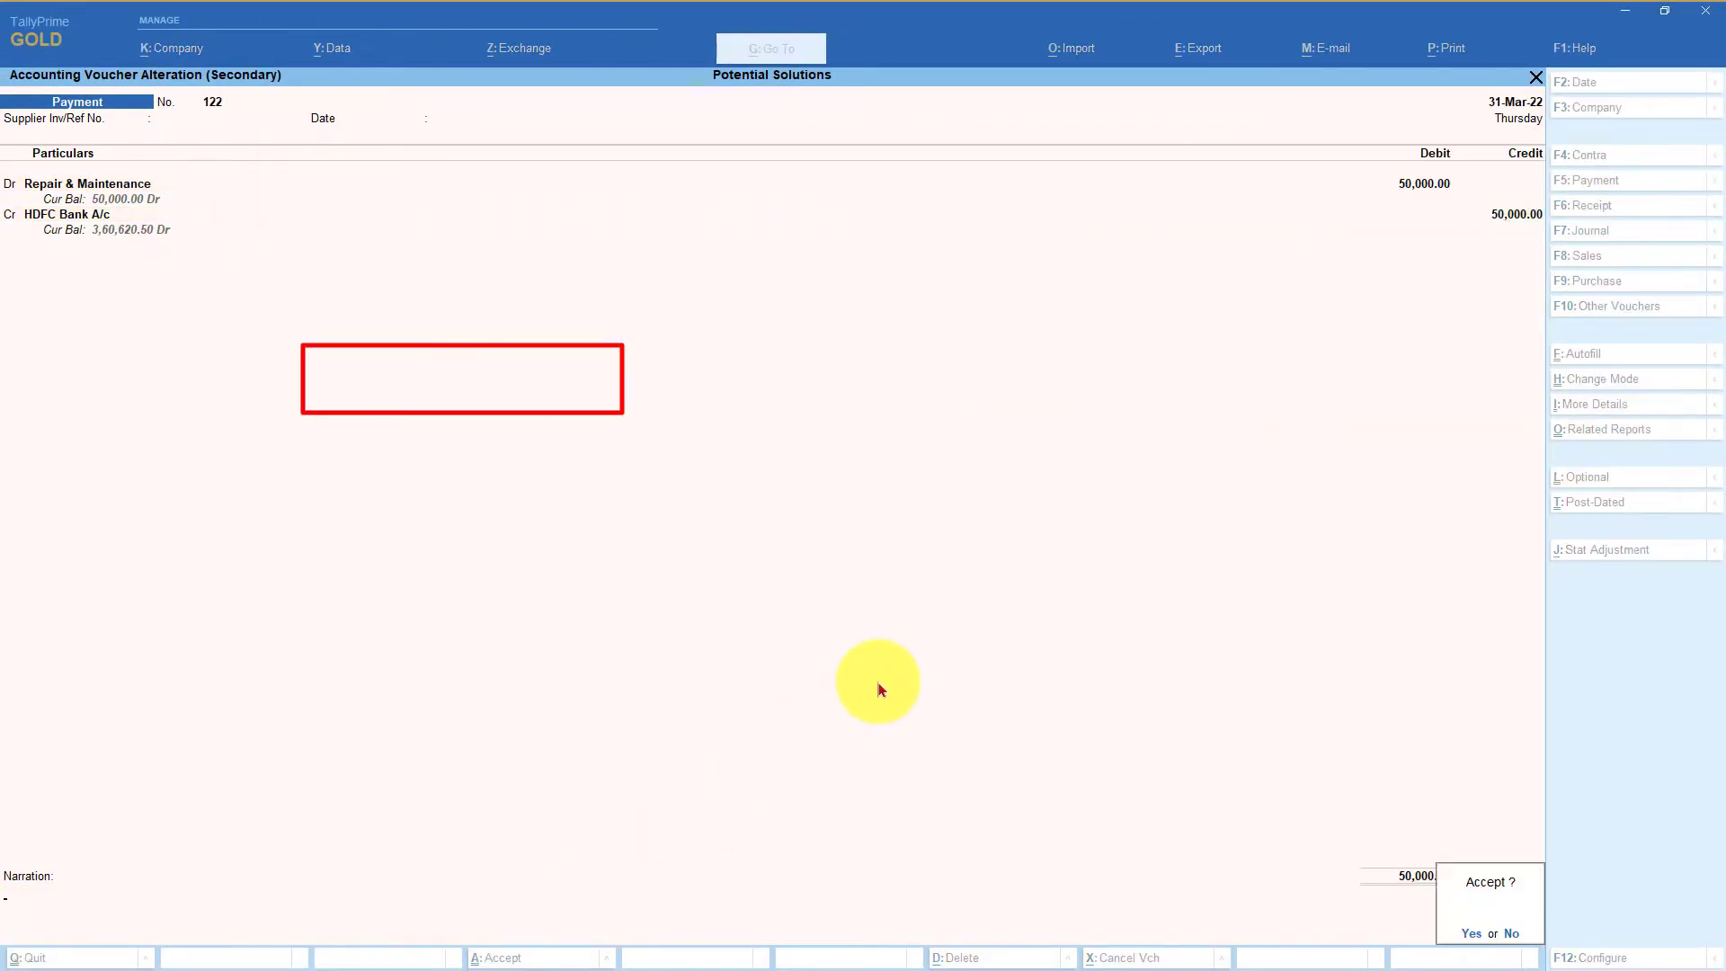
key("Return")
Reopen the Repair & Maintenance voucher and display its Edit Log from the related reports
key("Return")
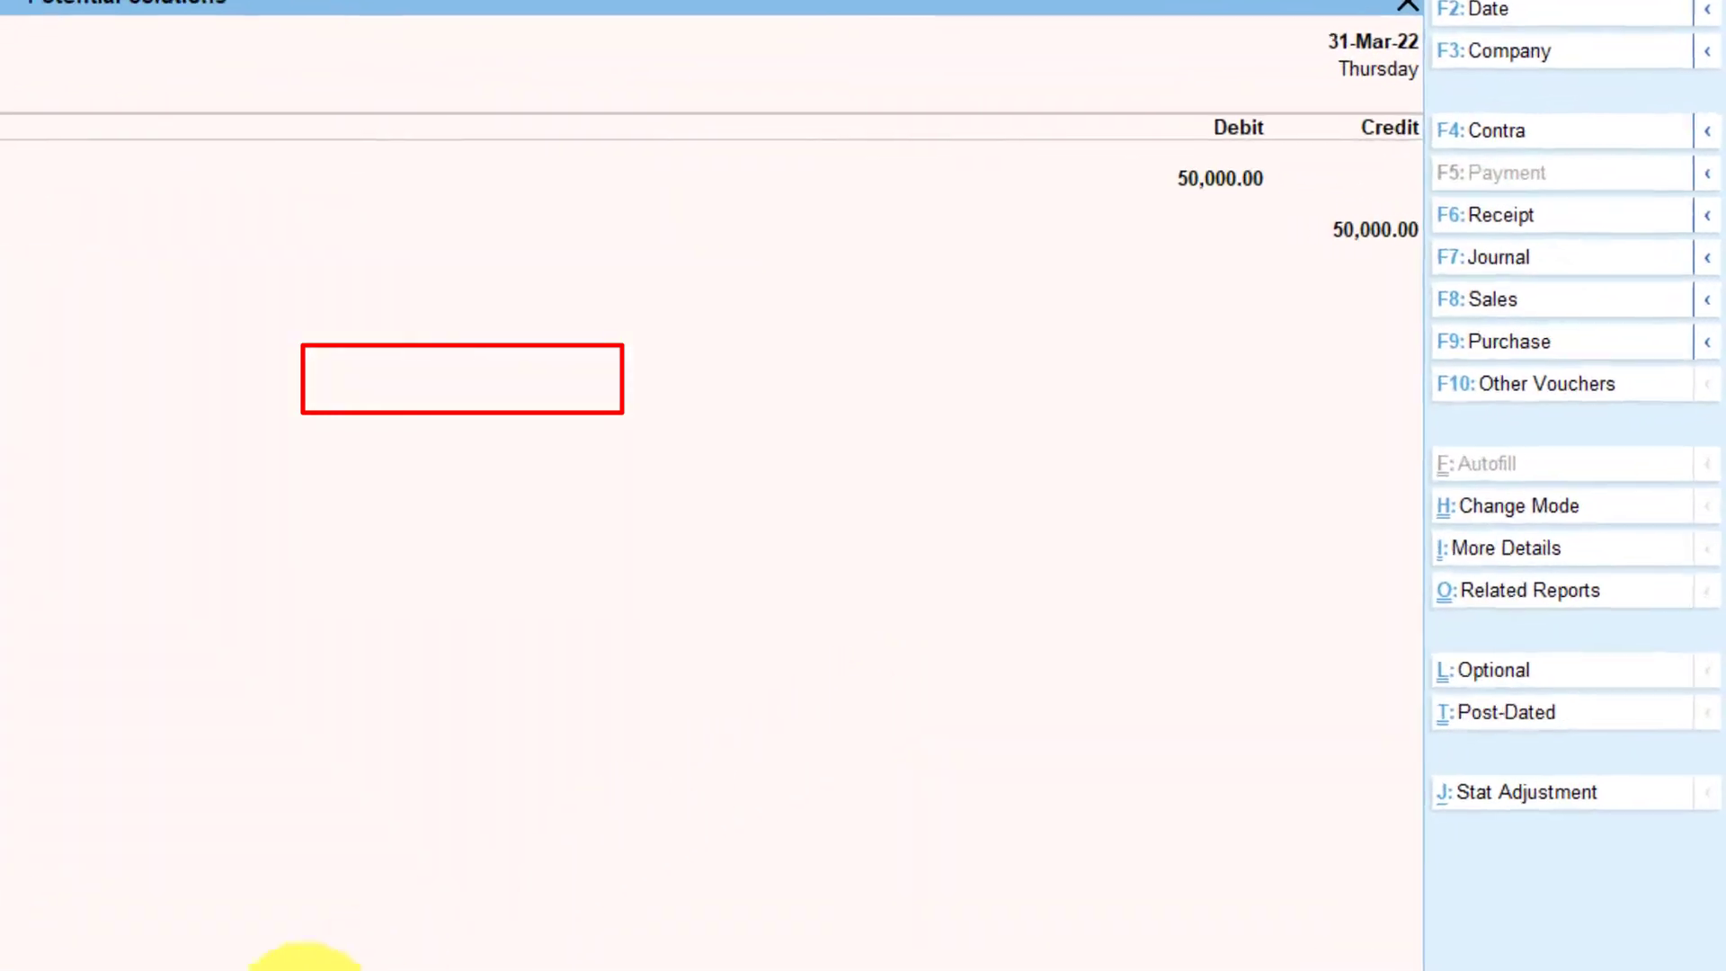
left_click(1553, 623)
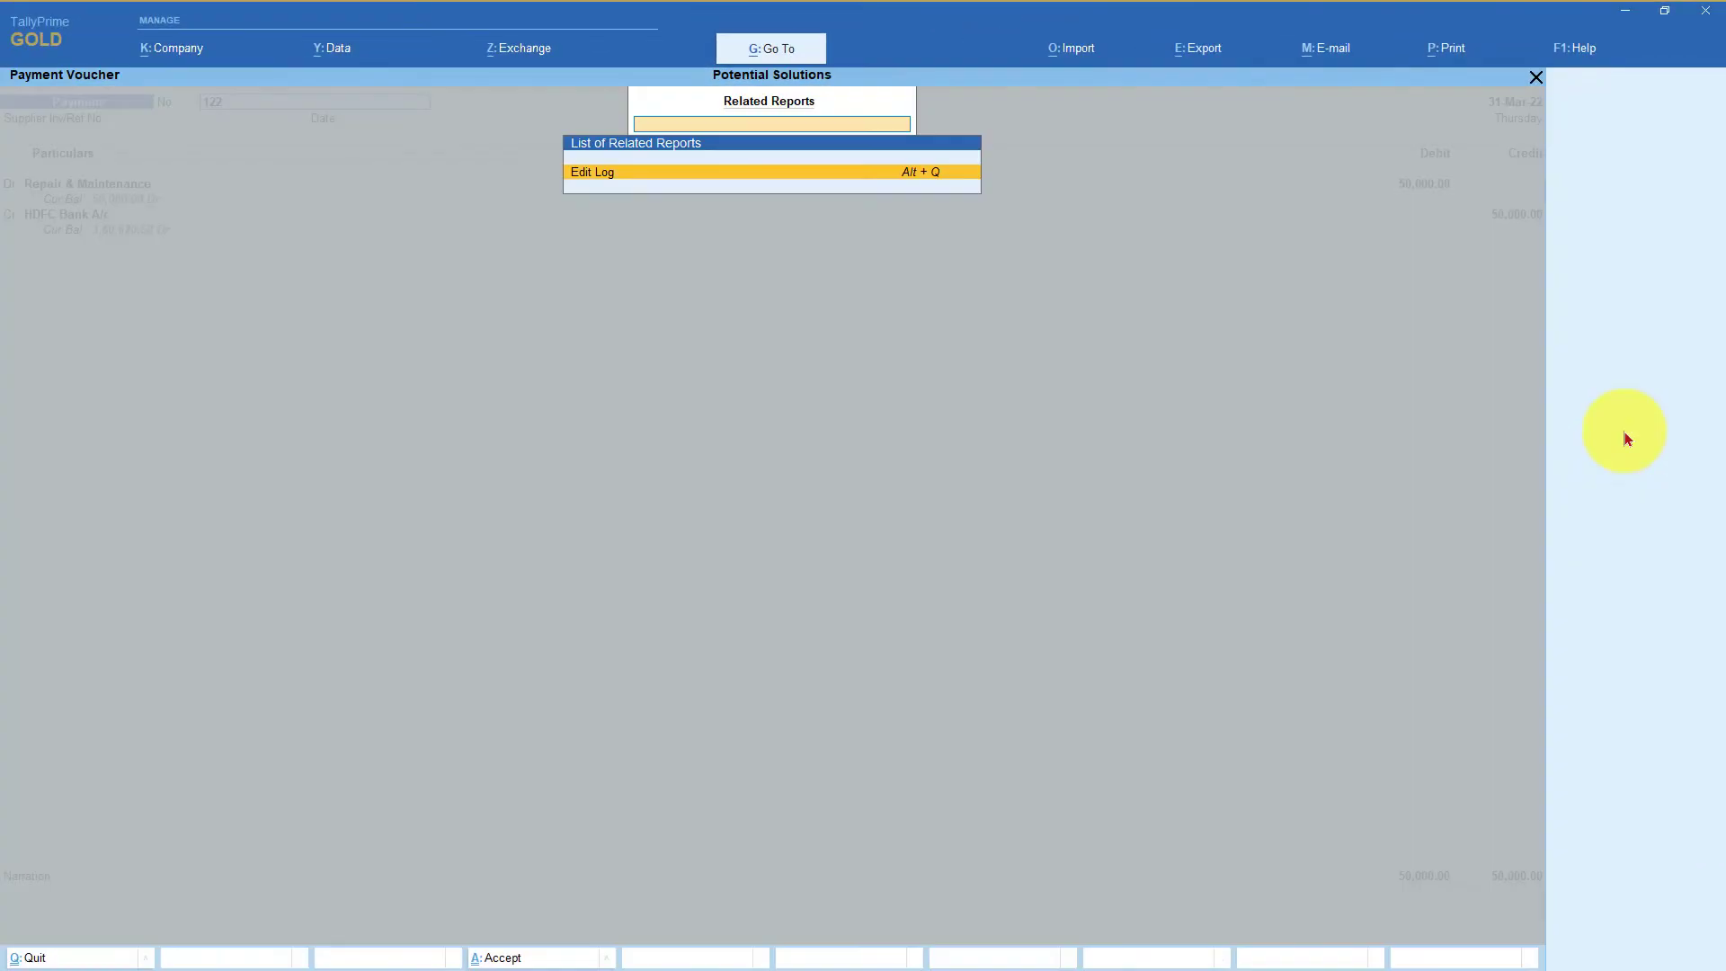
key("Return")
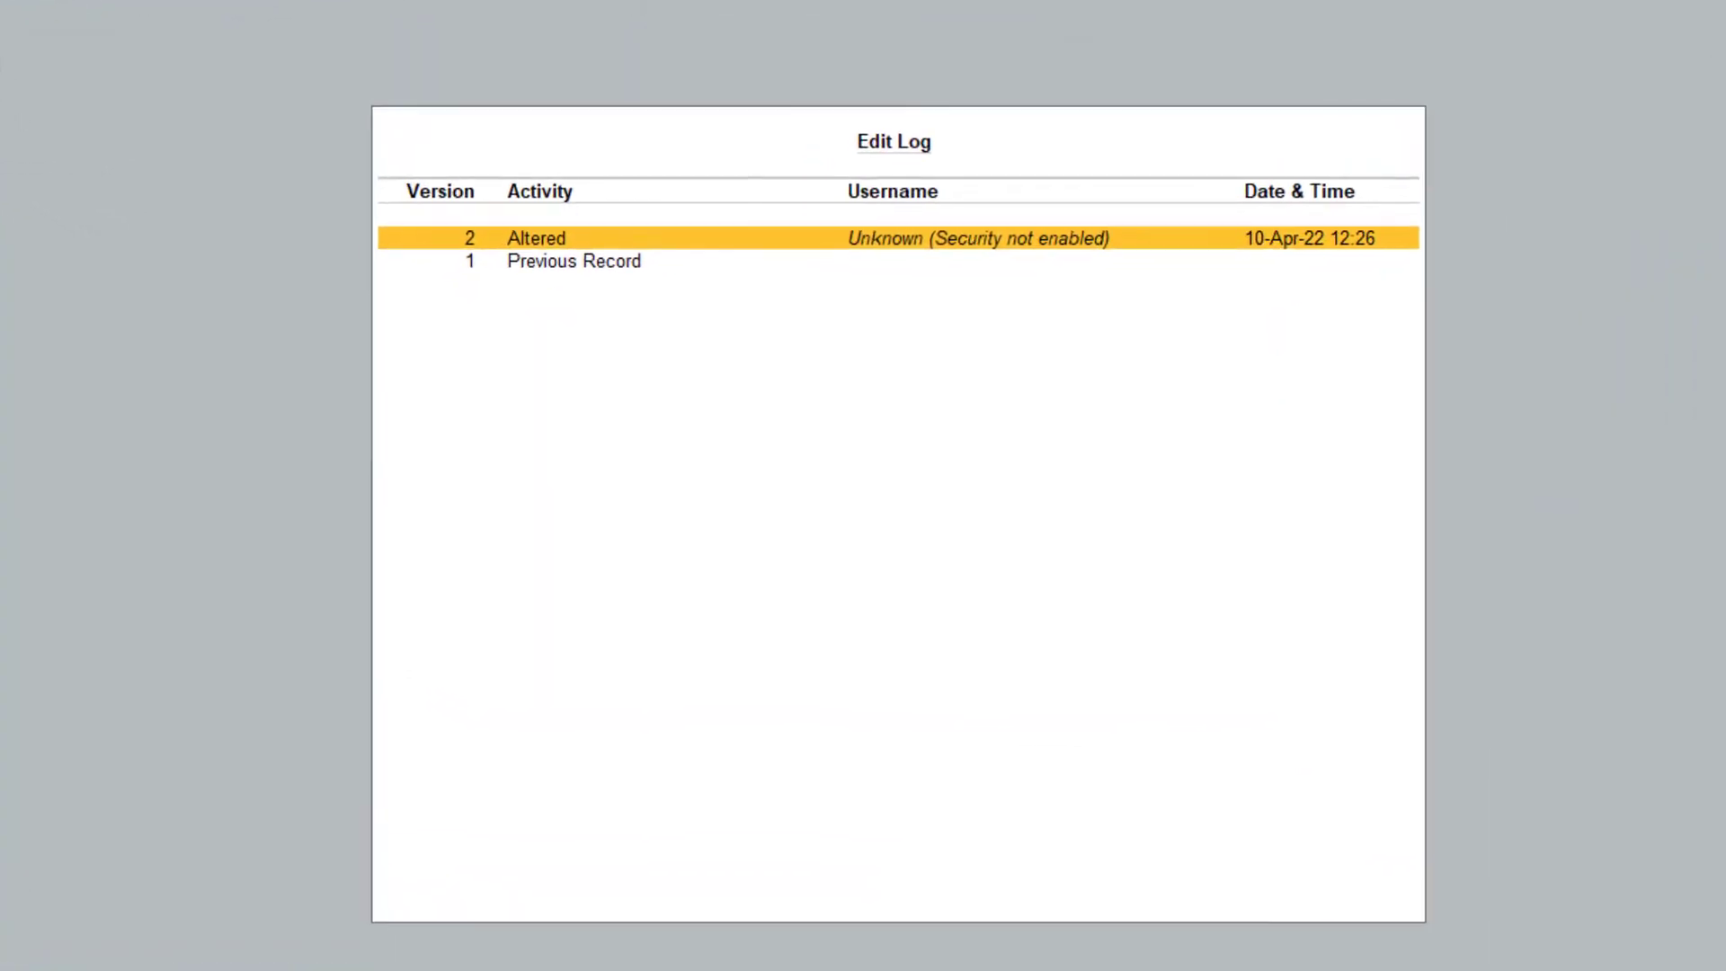
Examine version 1 of the Repair & Maintenance voucher and its differences from version 2, and close the Edit Log
key("Down")
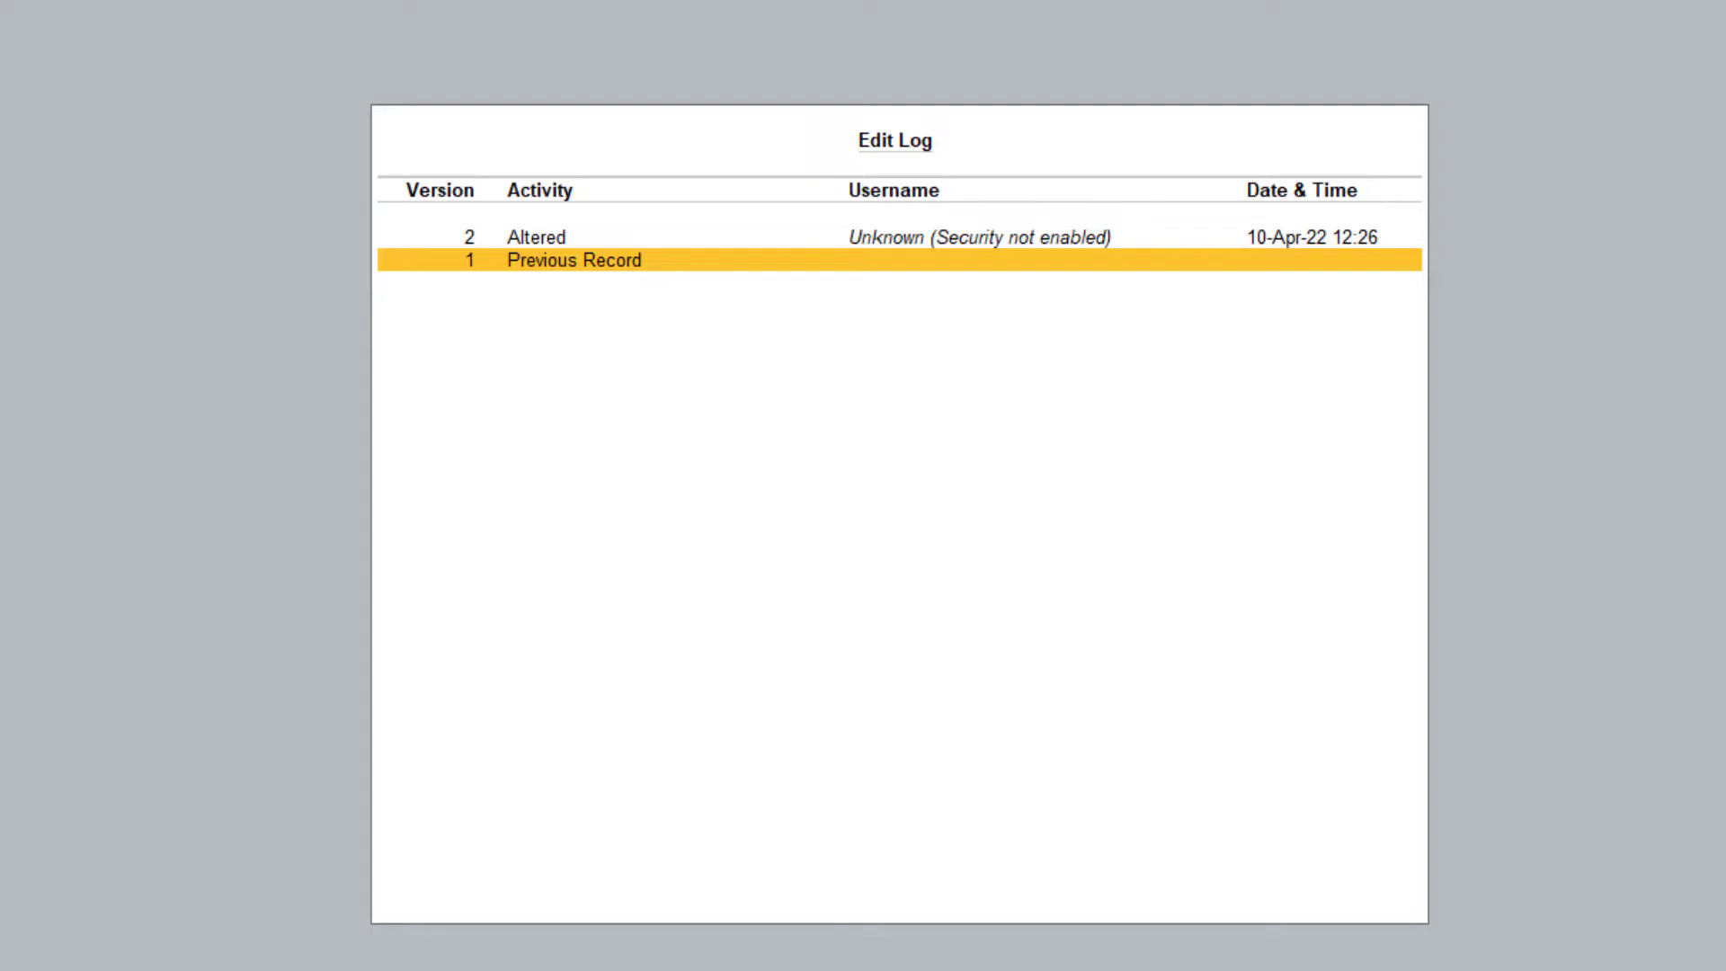
key("Return")
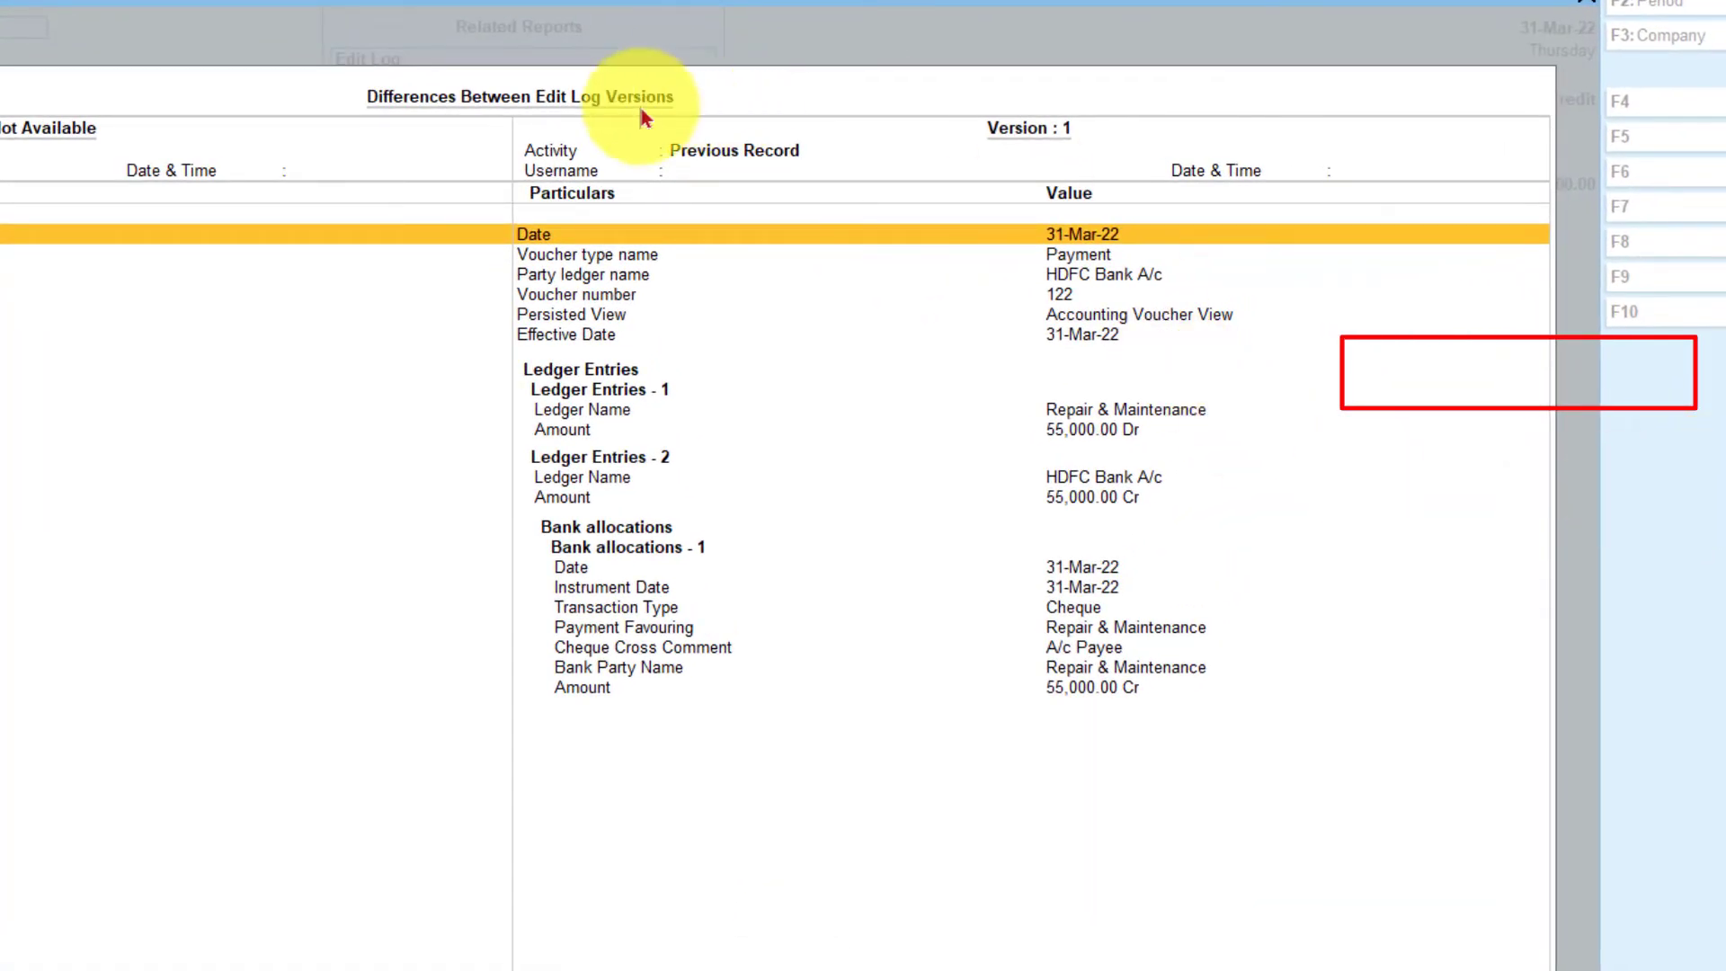
key("Escape")
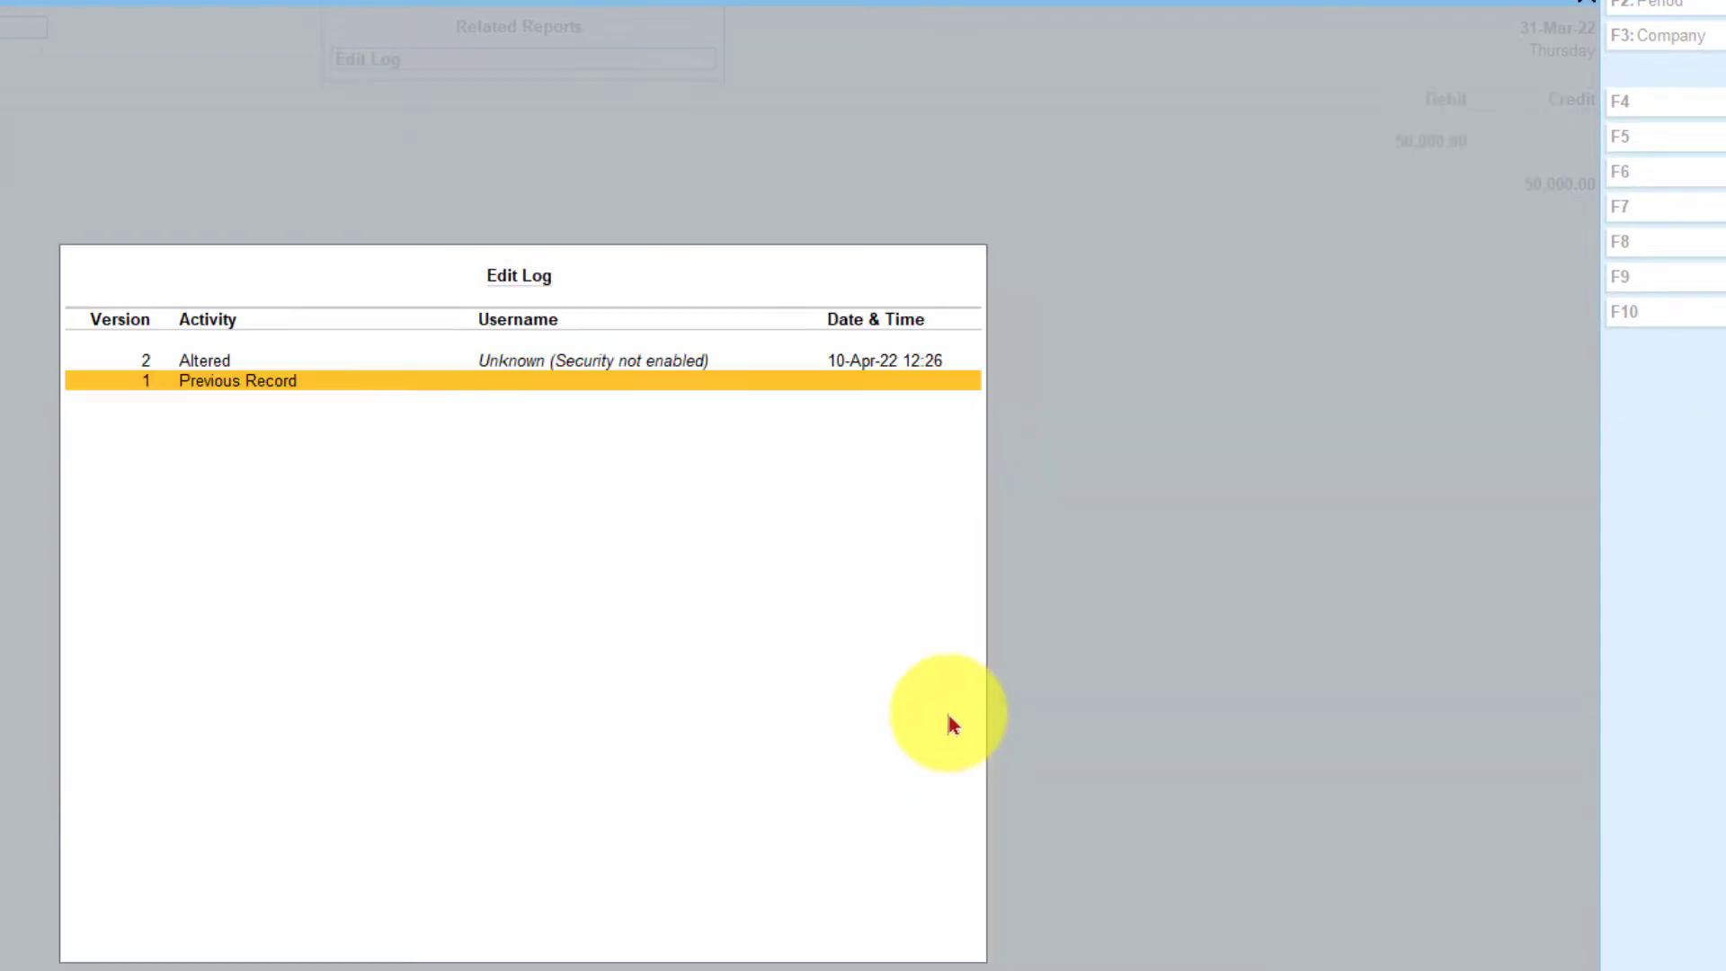
key("Up")
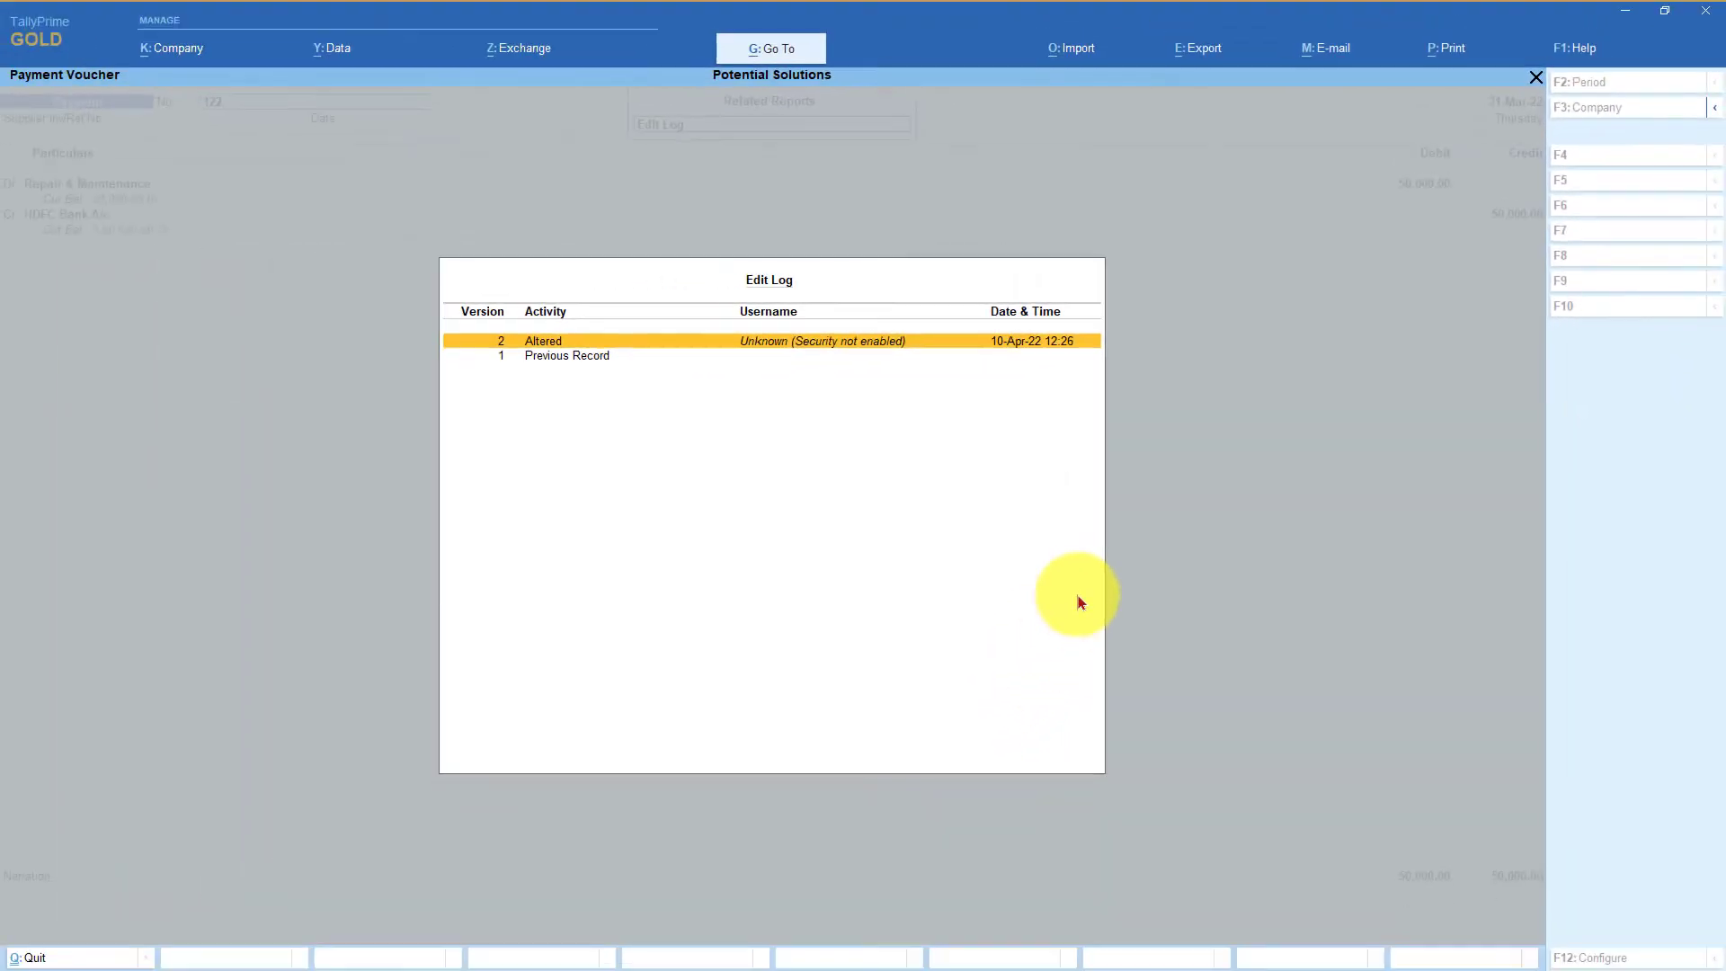
key("Return")
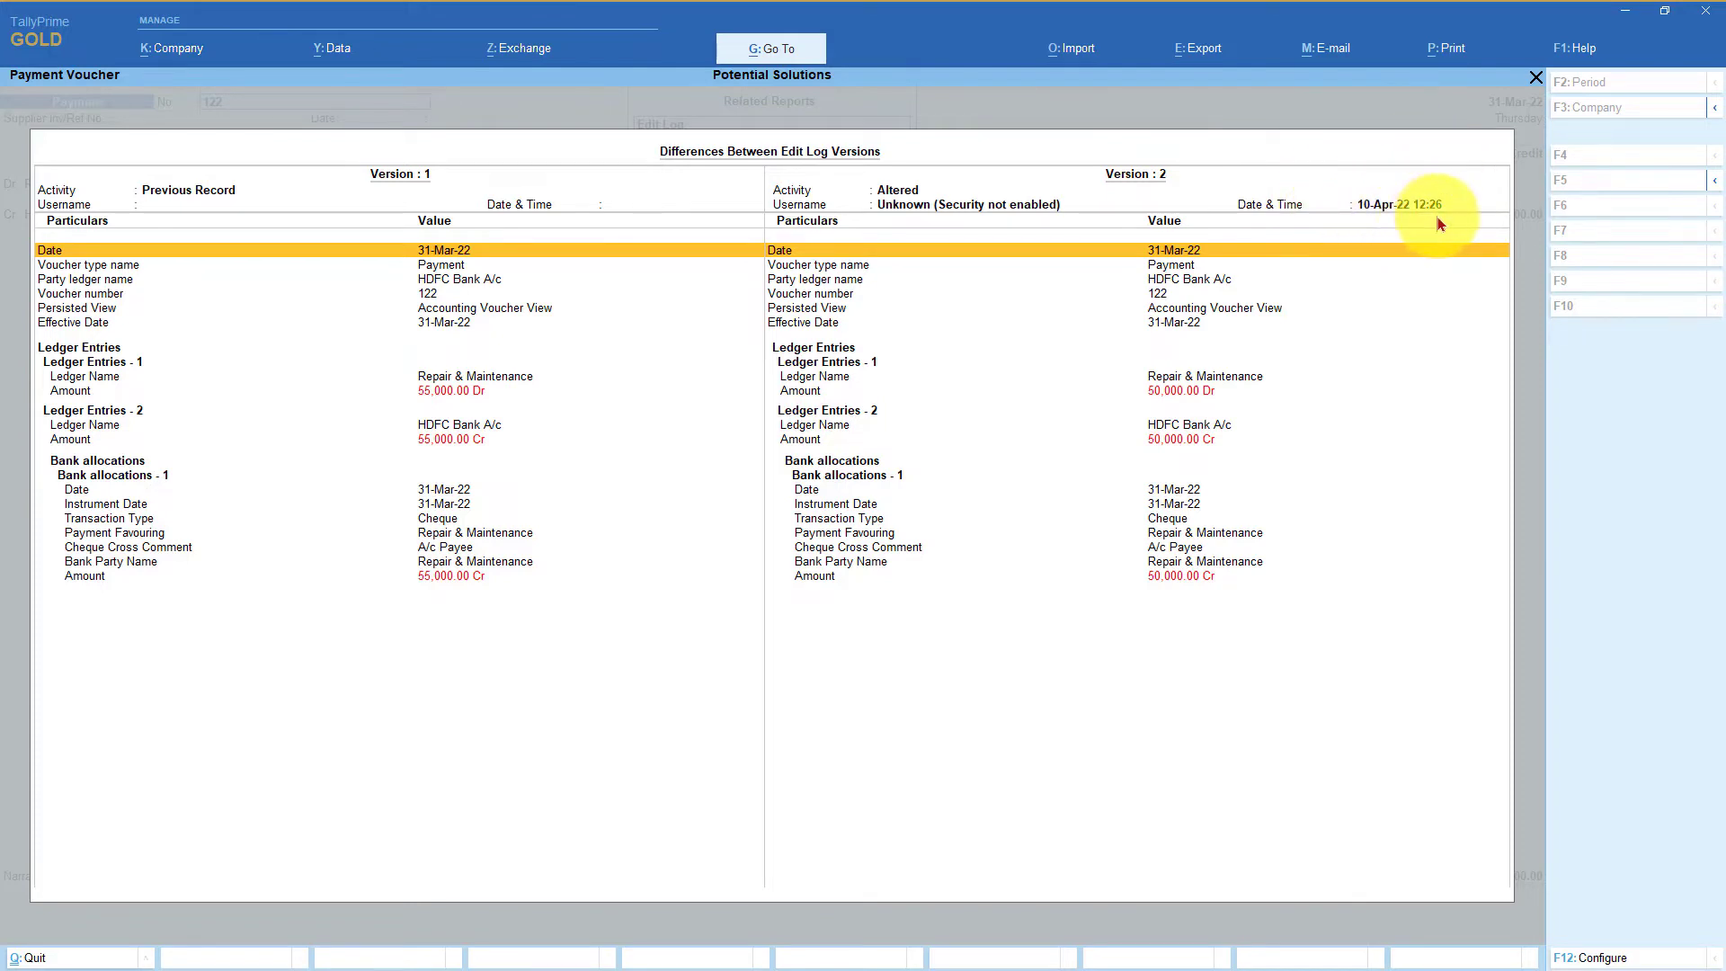
key("Escape")
key("Escape")
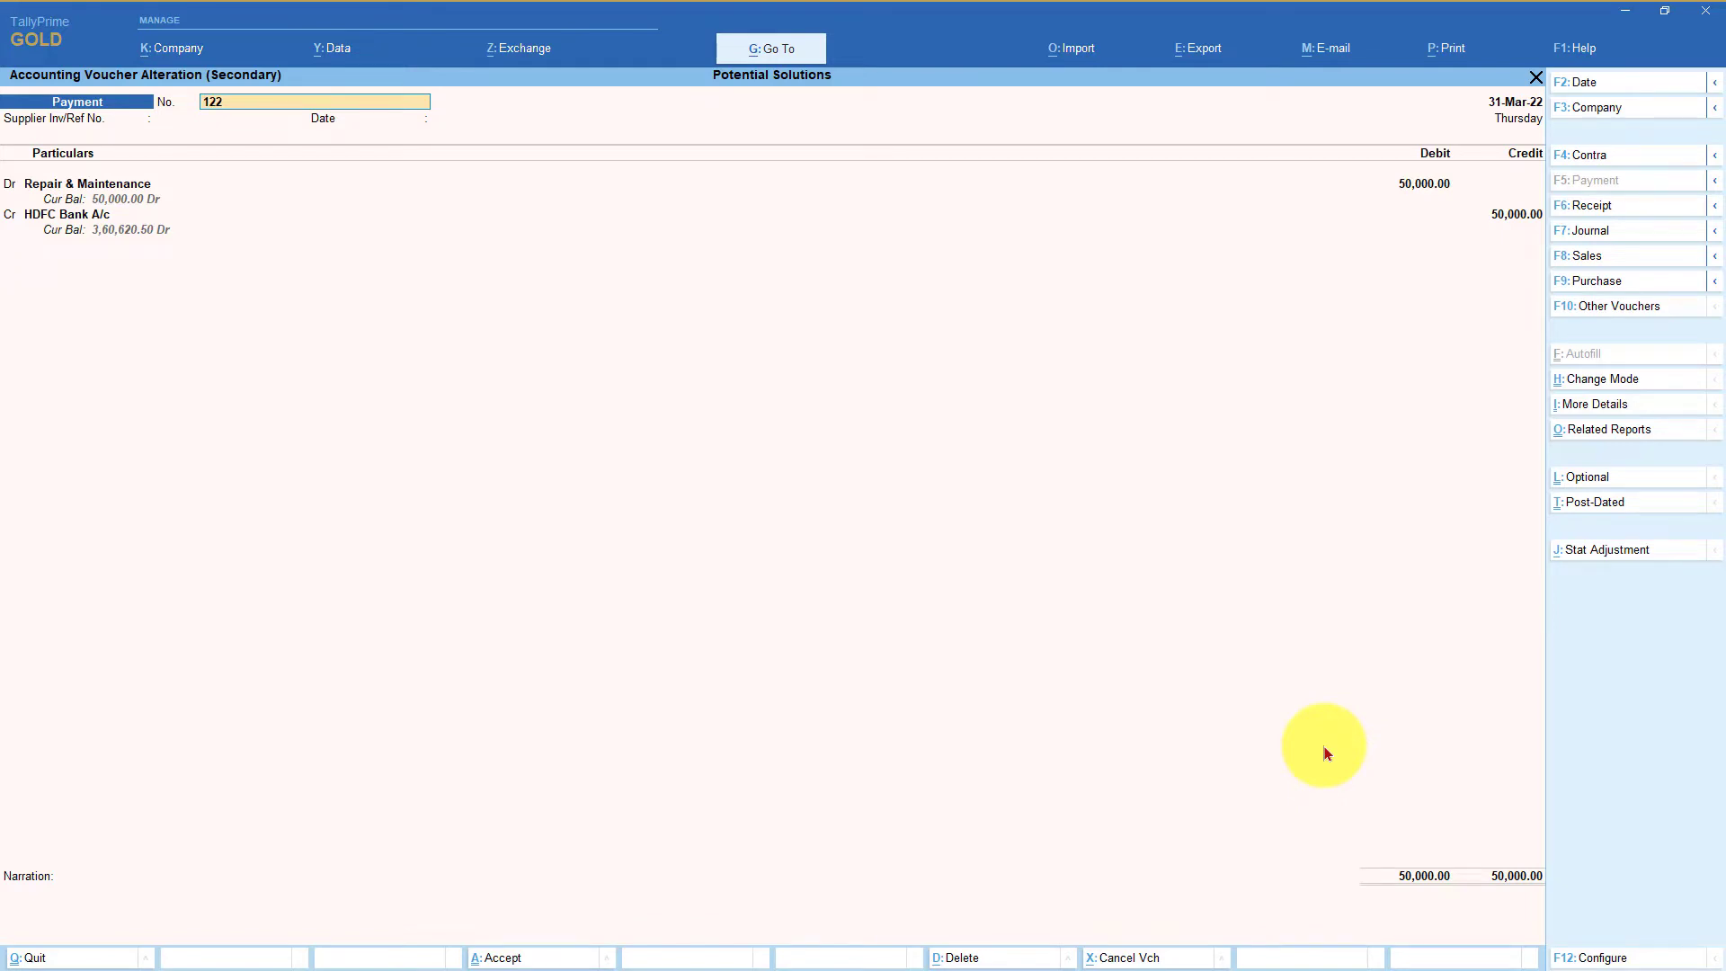
Leave the Repair & Maintenance voucher without altering it further and return to the Gateway of Tally
key("BackSpace")
key("Escape")
key("y")
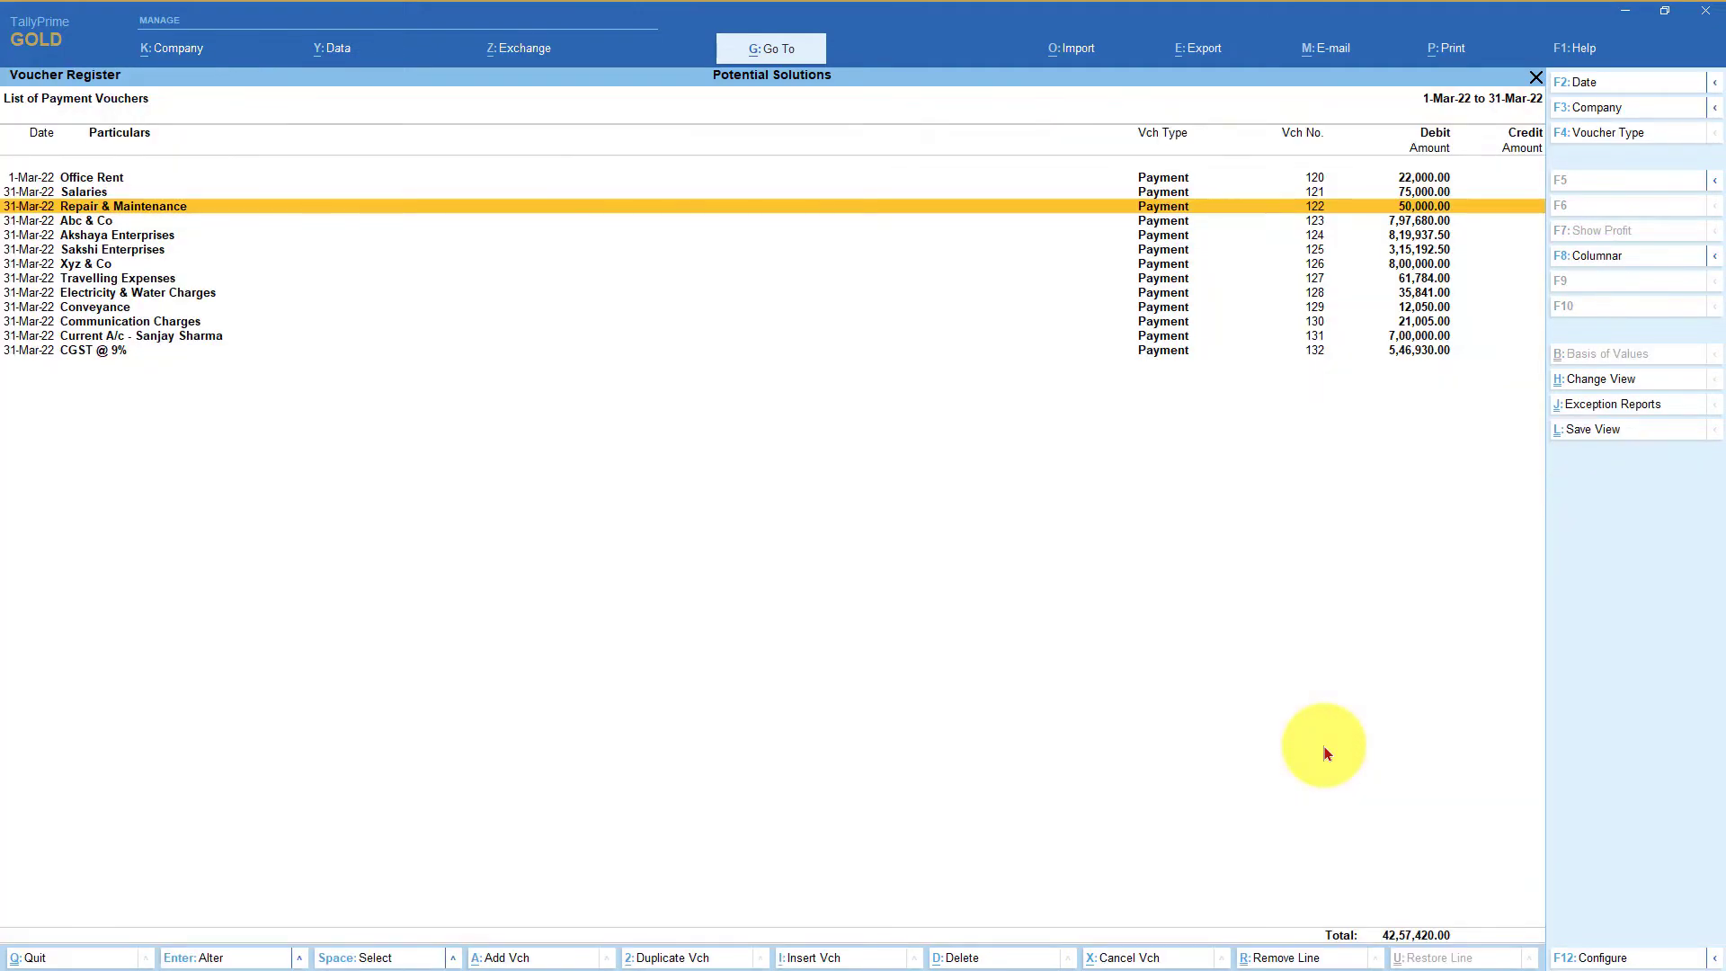
key("Escape")
key("Escape")
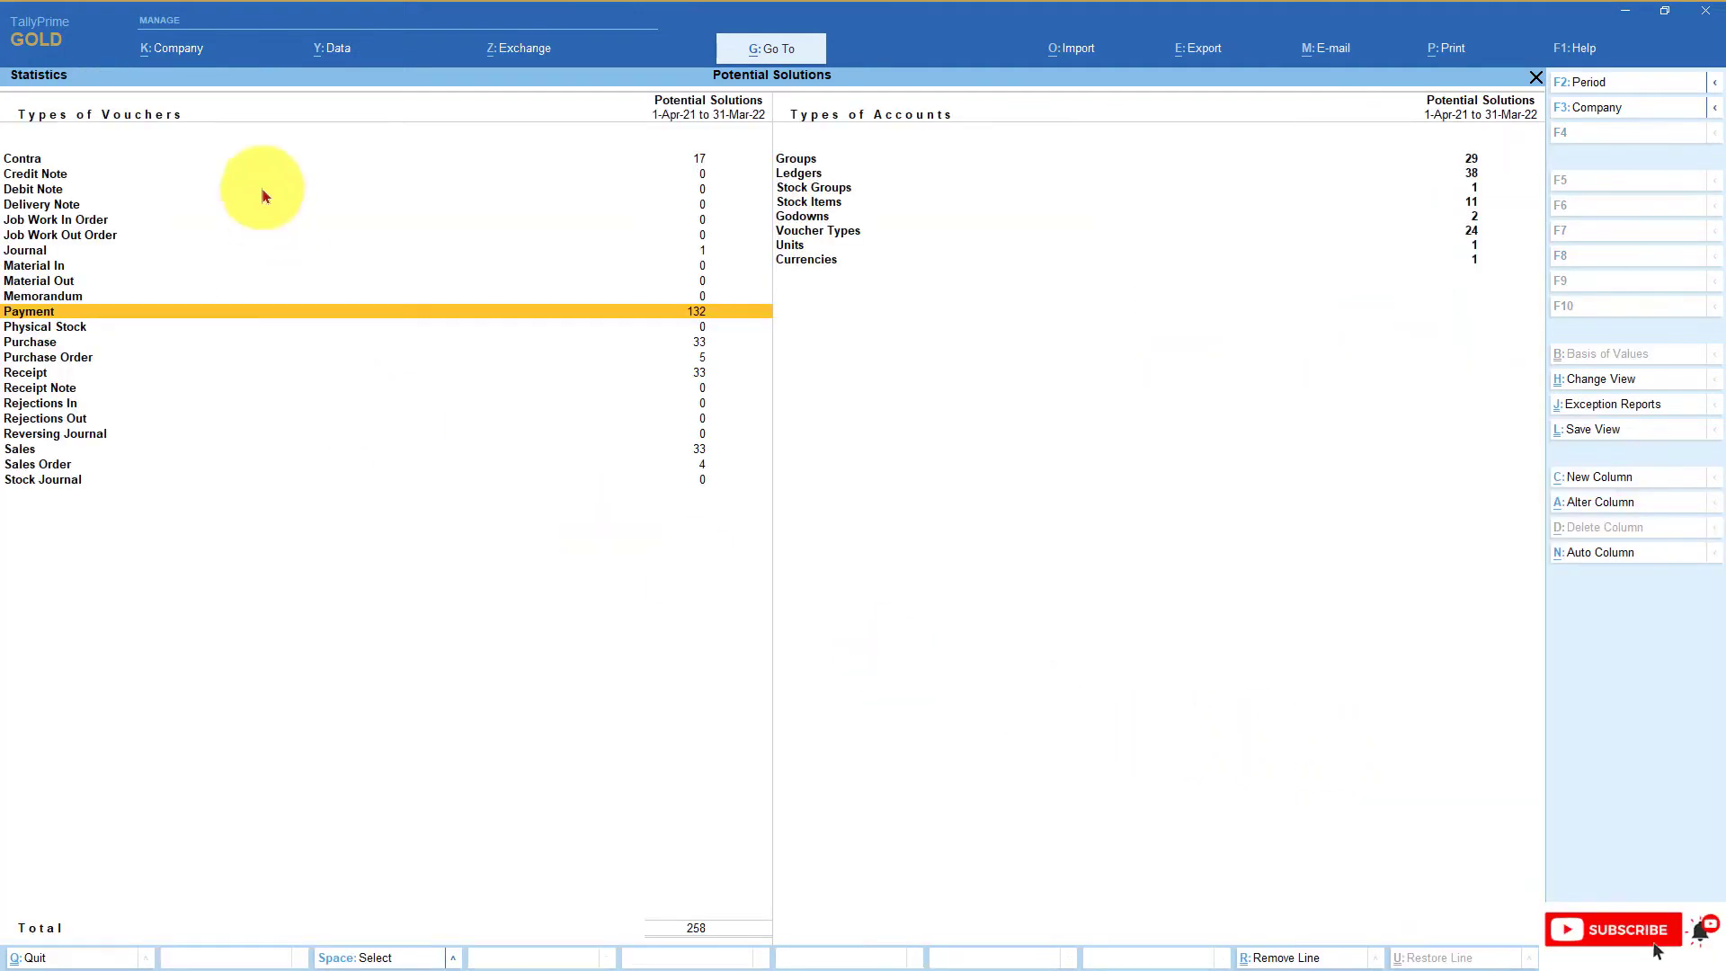
key("Escape")
key("Escape")
key("Escape")
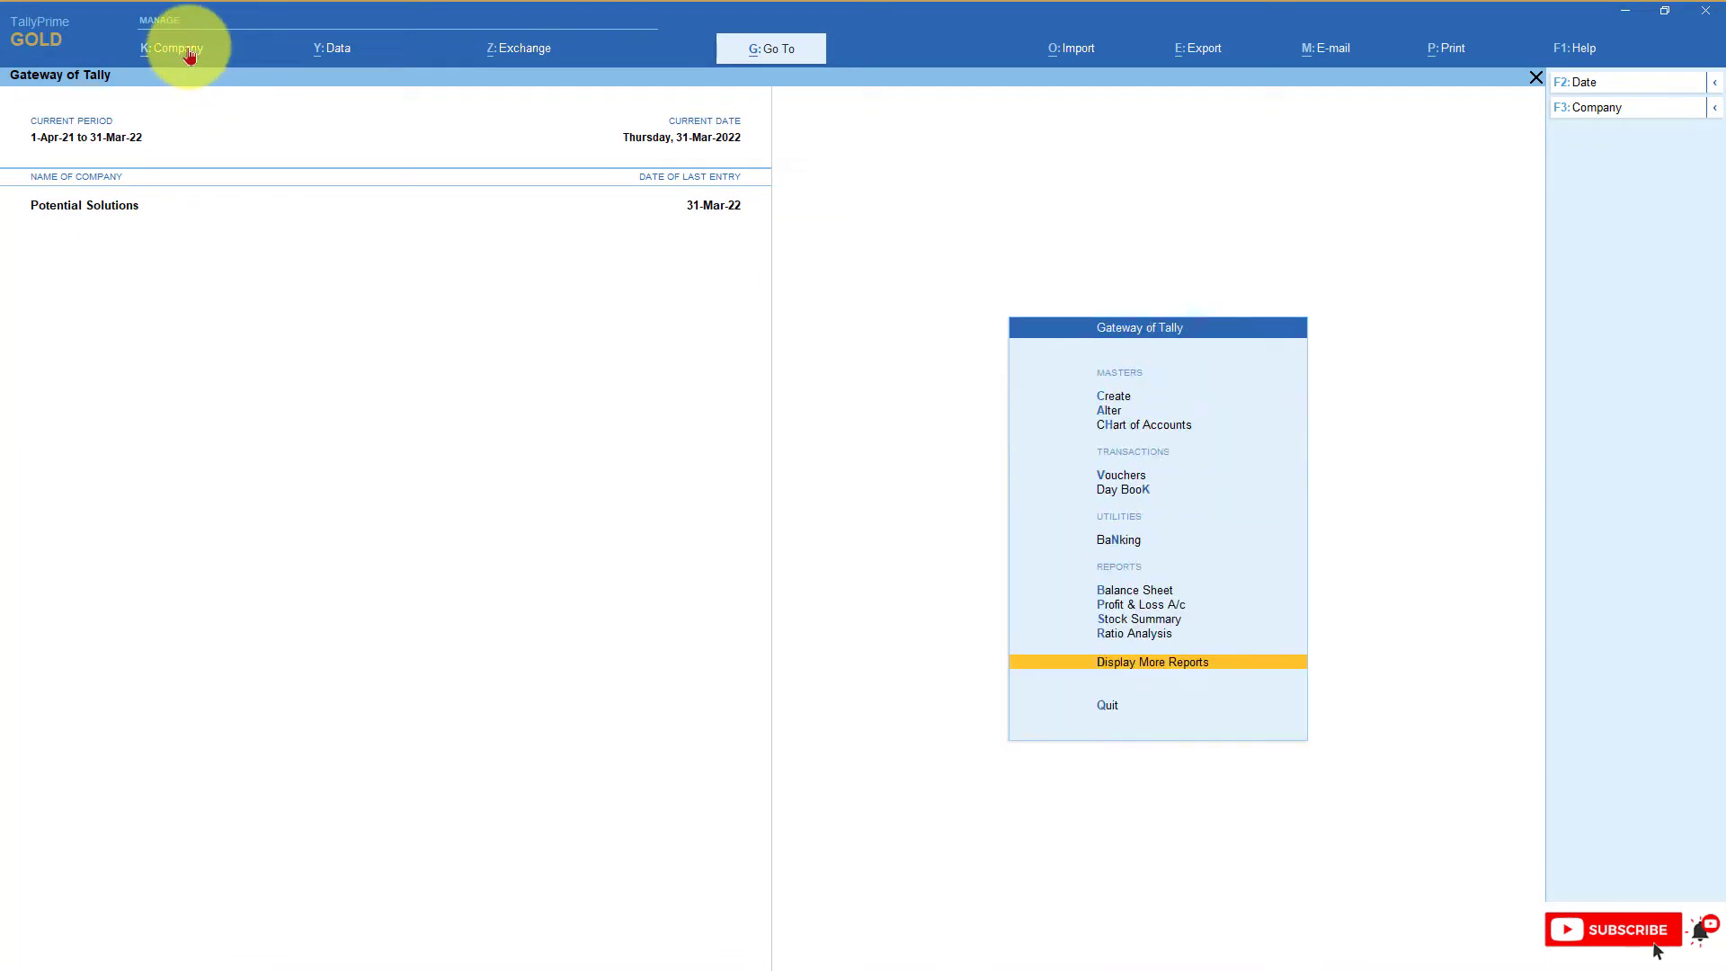
Disable the Edit Log in the Potential Solutions company details, confirm disabling it, and save the company alteration
left_click(189, 56)
key("Down")
key("Return")
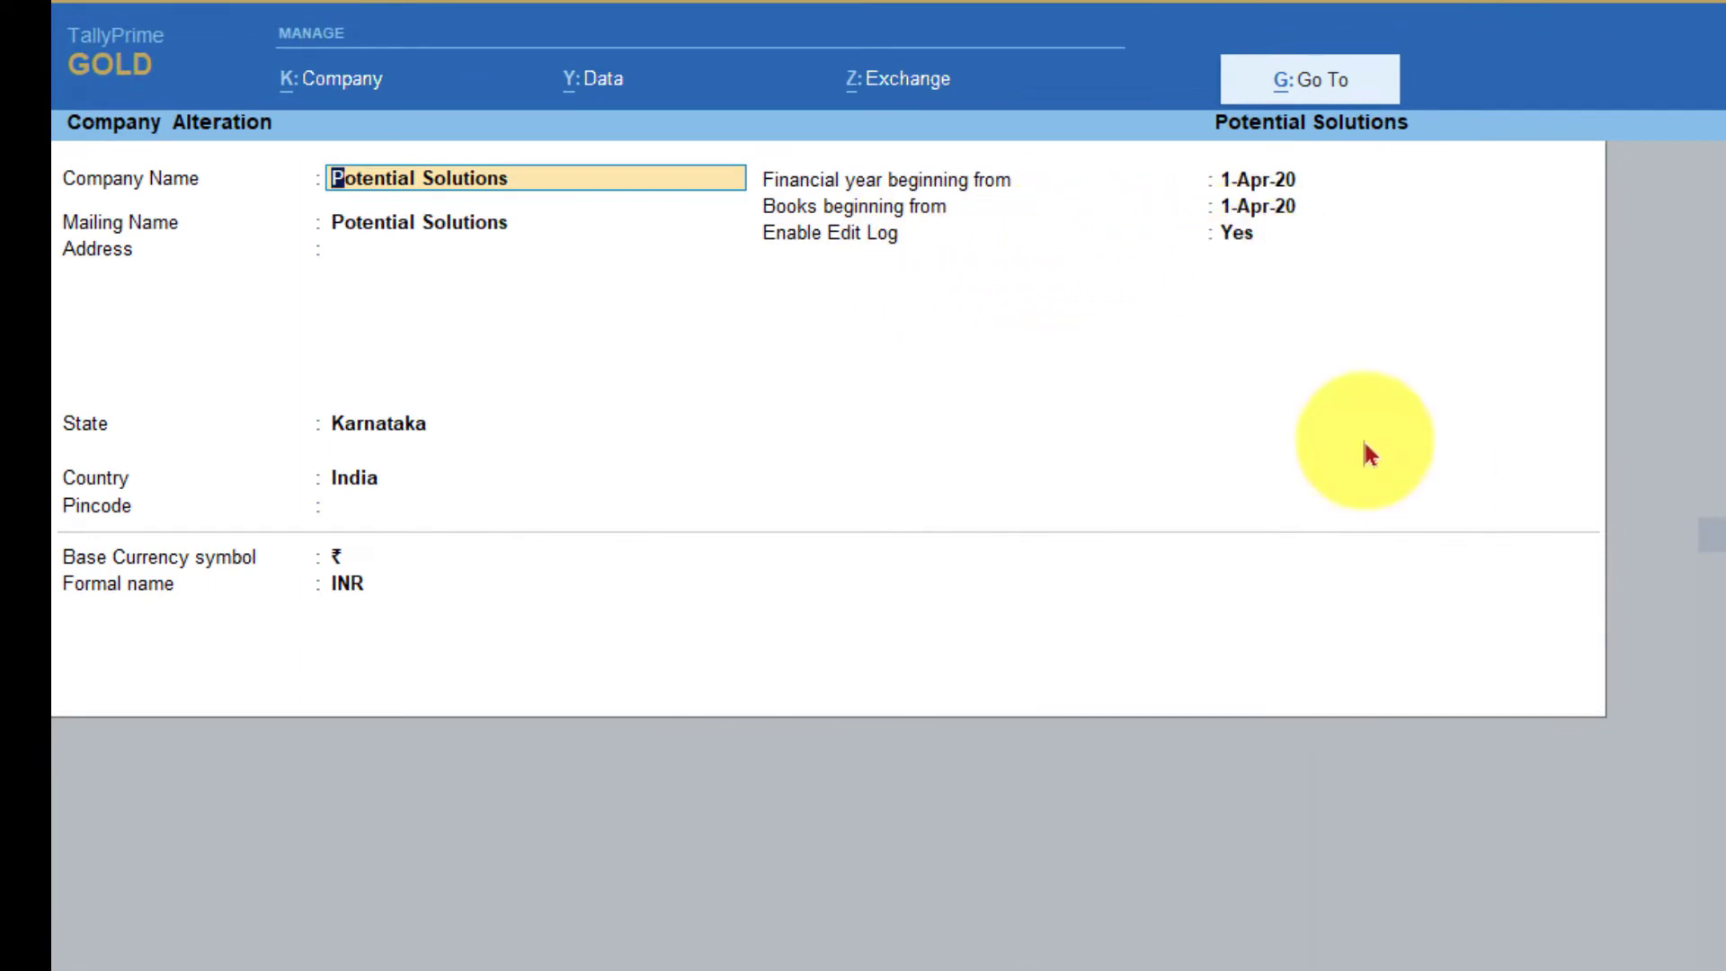
left_click(1244, 234)
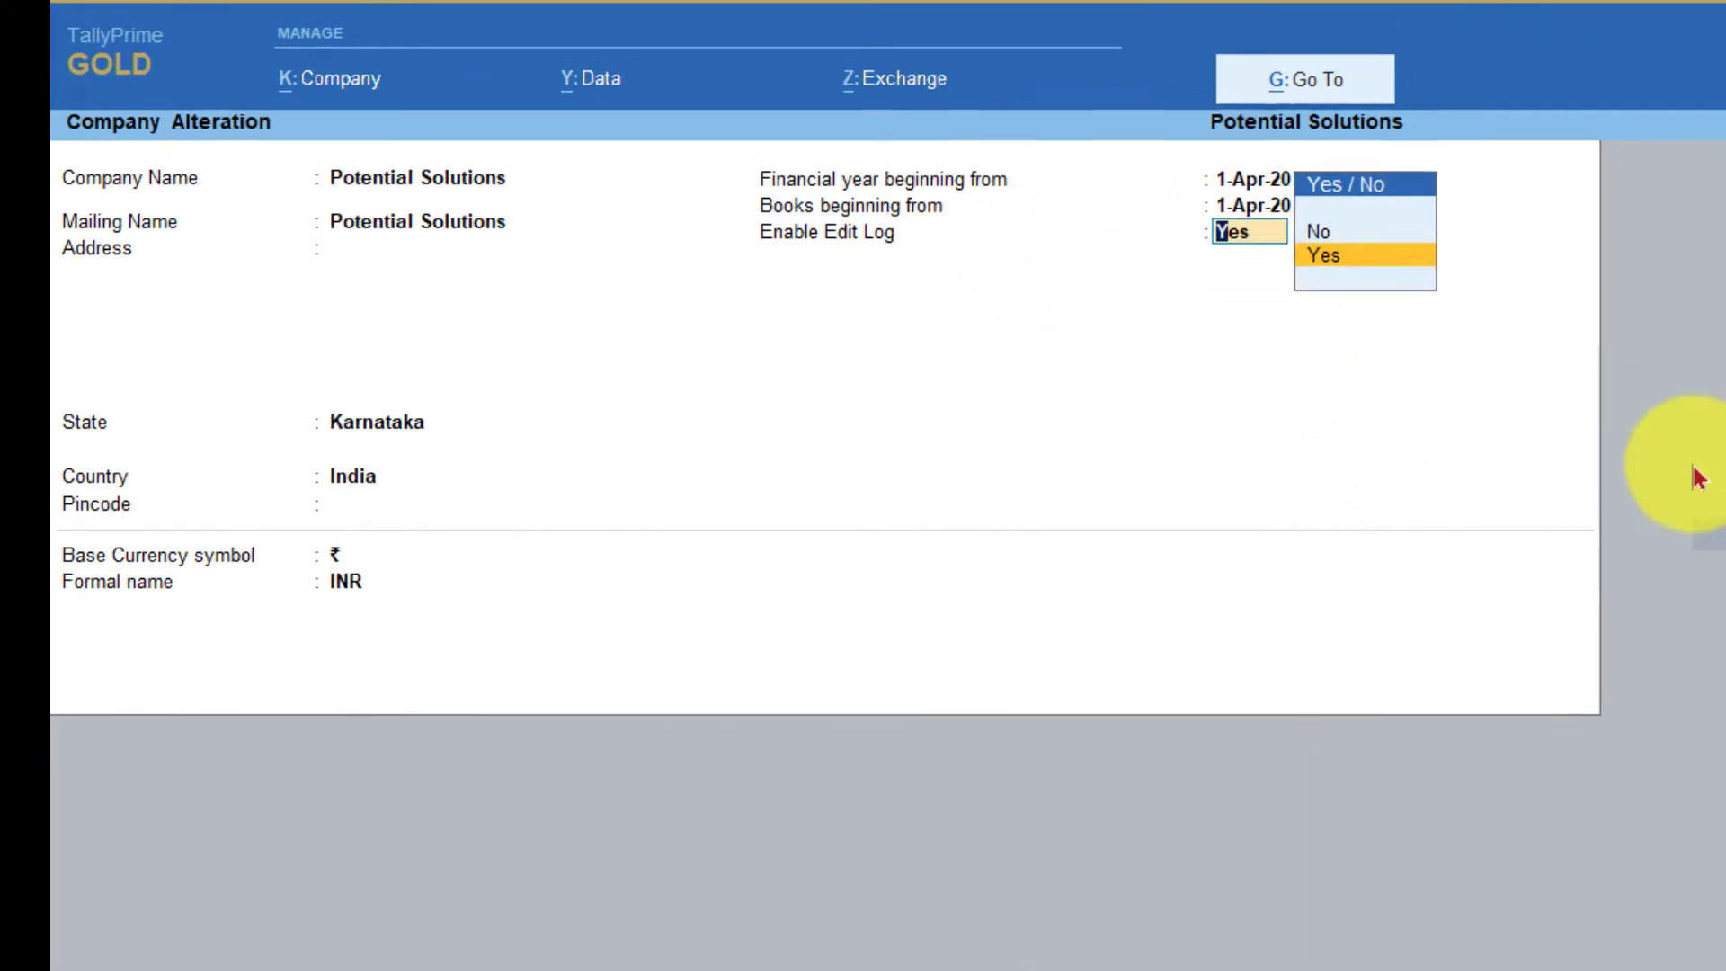
key("Down")
key("Return")
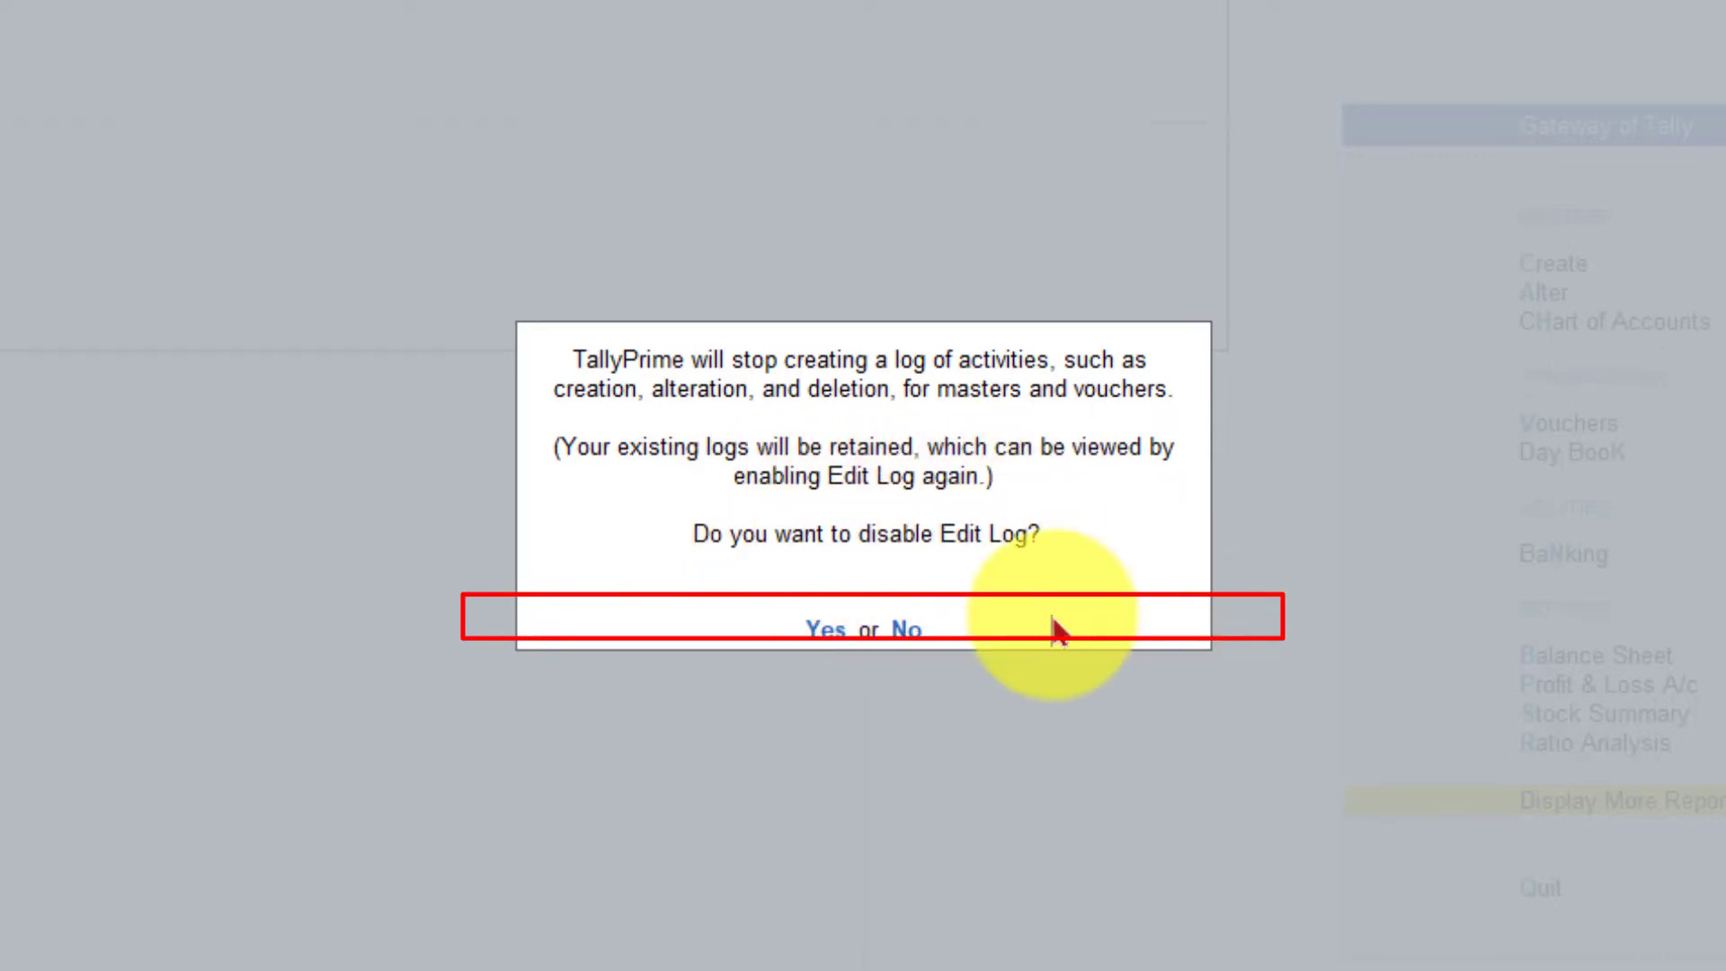
key("y")
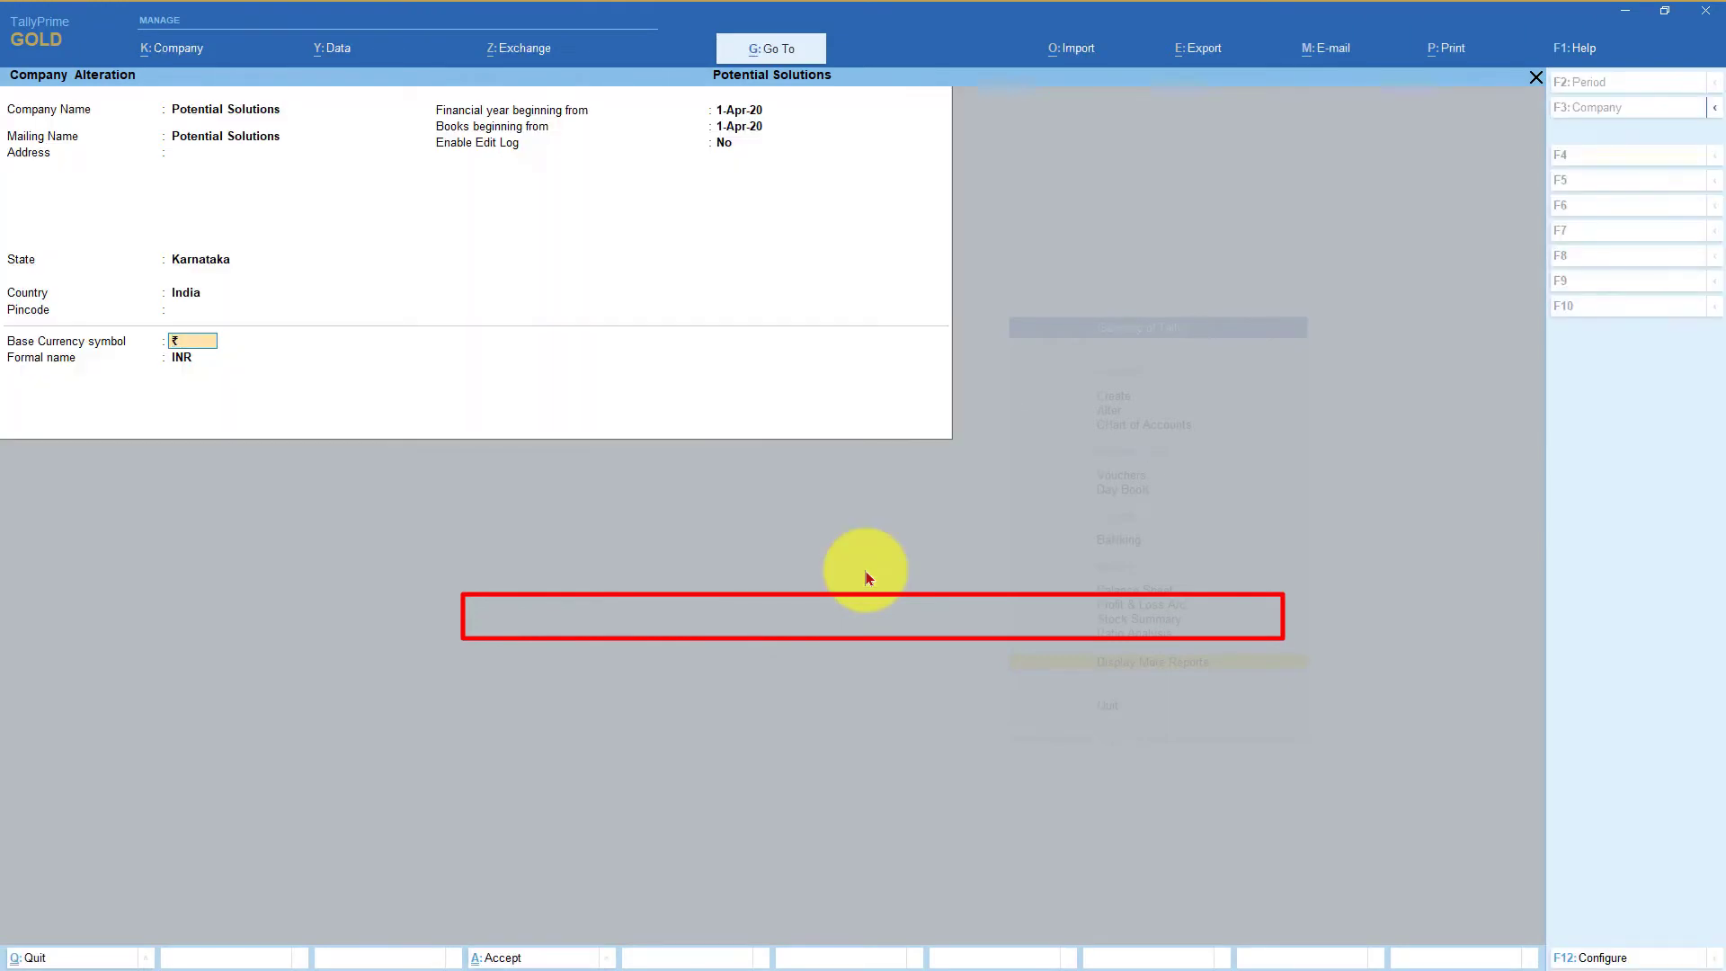
key("ctrl+a")
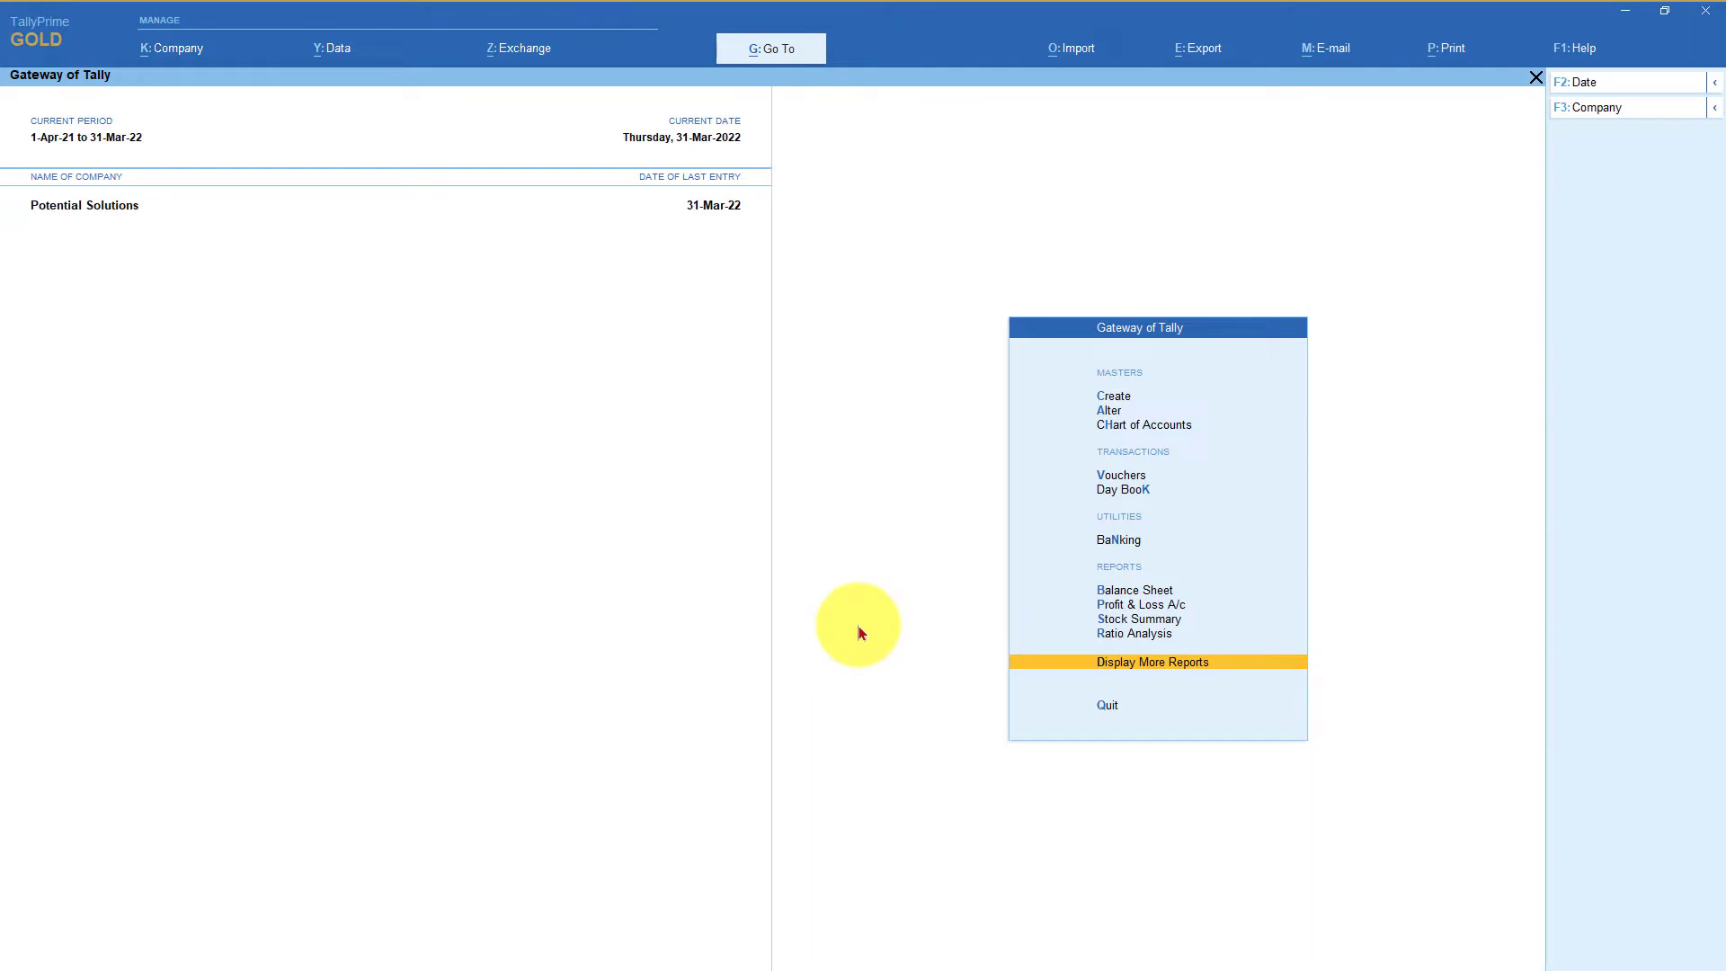
Open the monthly register of Payment vouchers from the Statistics report under Statements of Accounts
key("Return")
key("s")
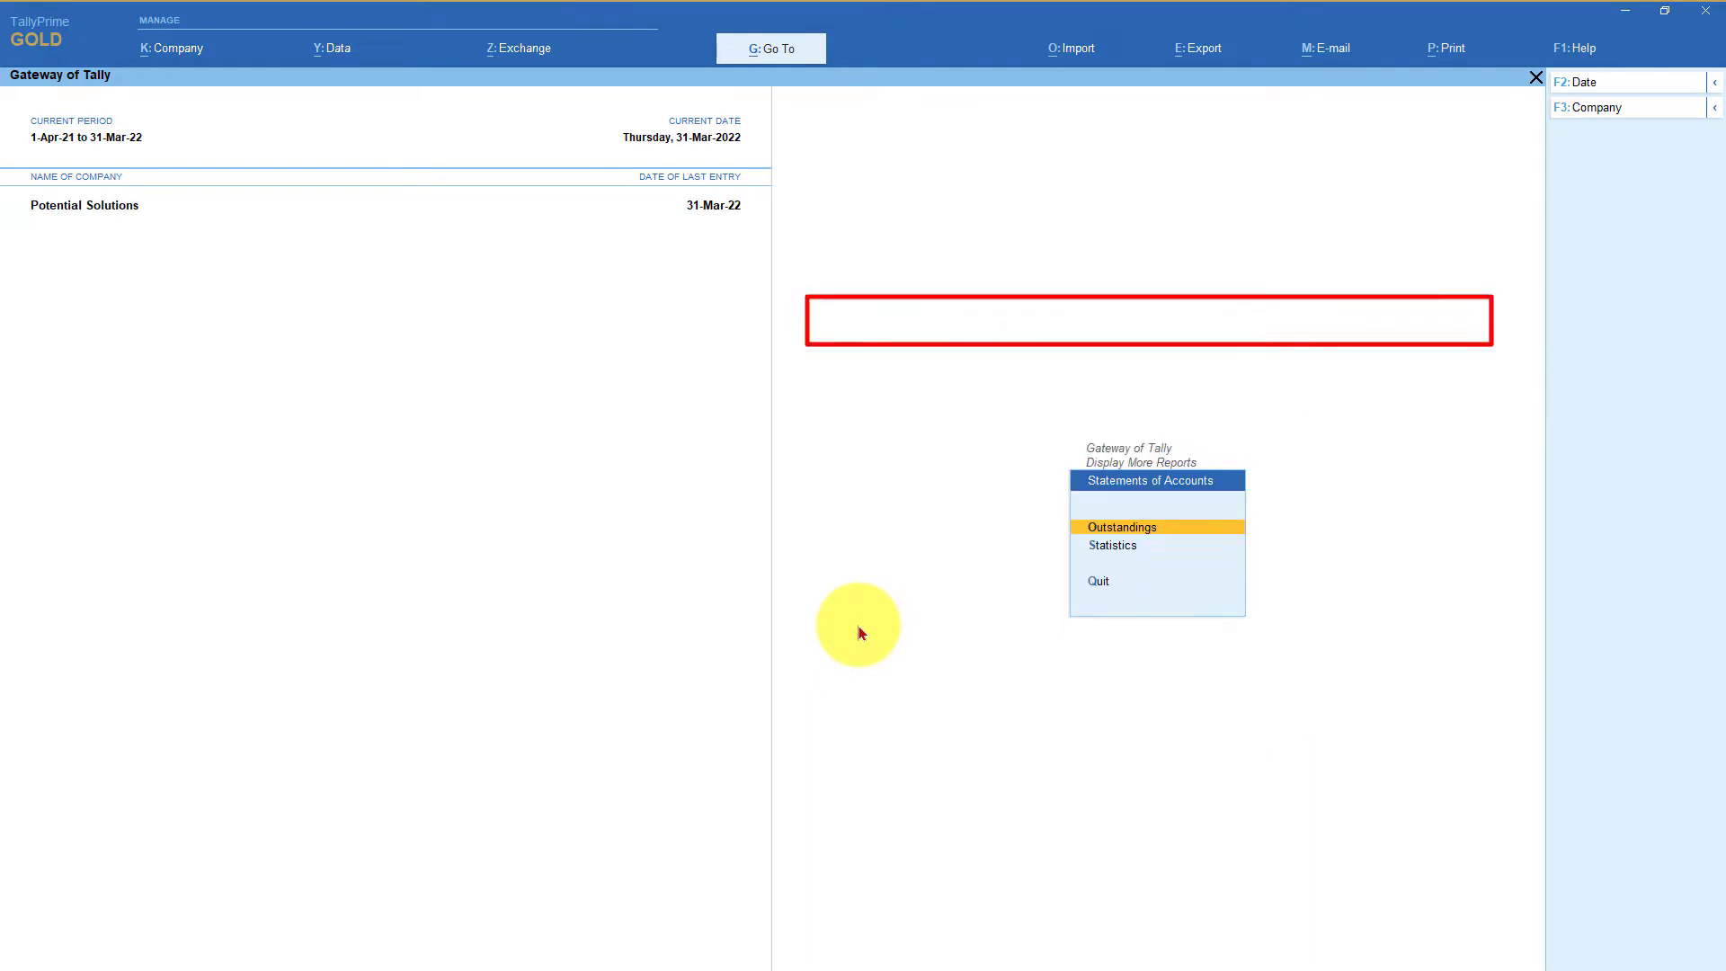
key("s")
key("Down")
key("Down")
key("Down")
key("Down")
key("Down")
key("Down")
key("Down")
key("Down")
key("Down")
key("Down")
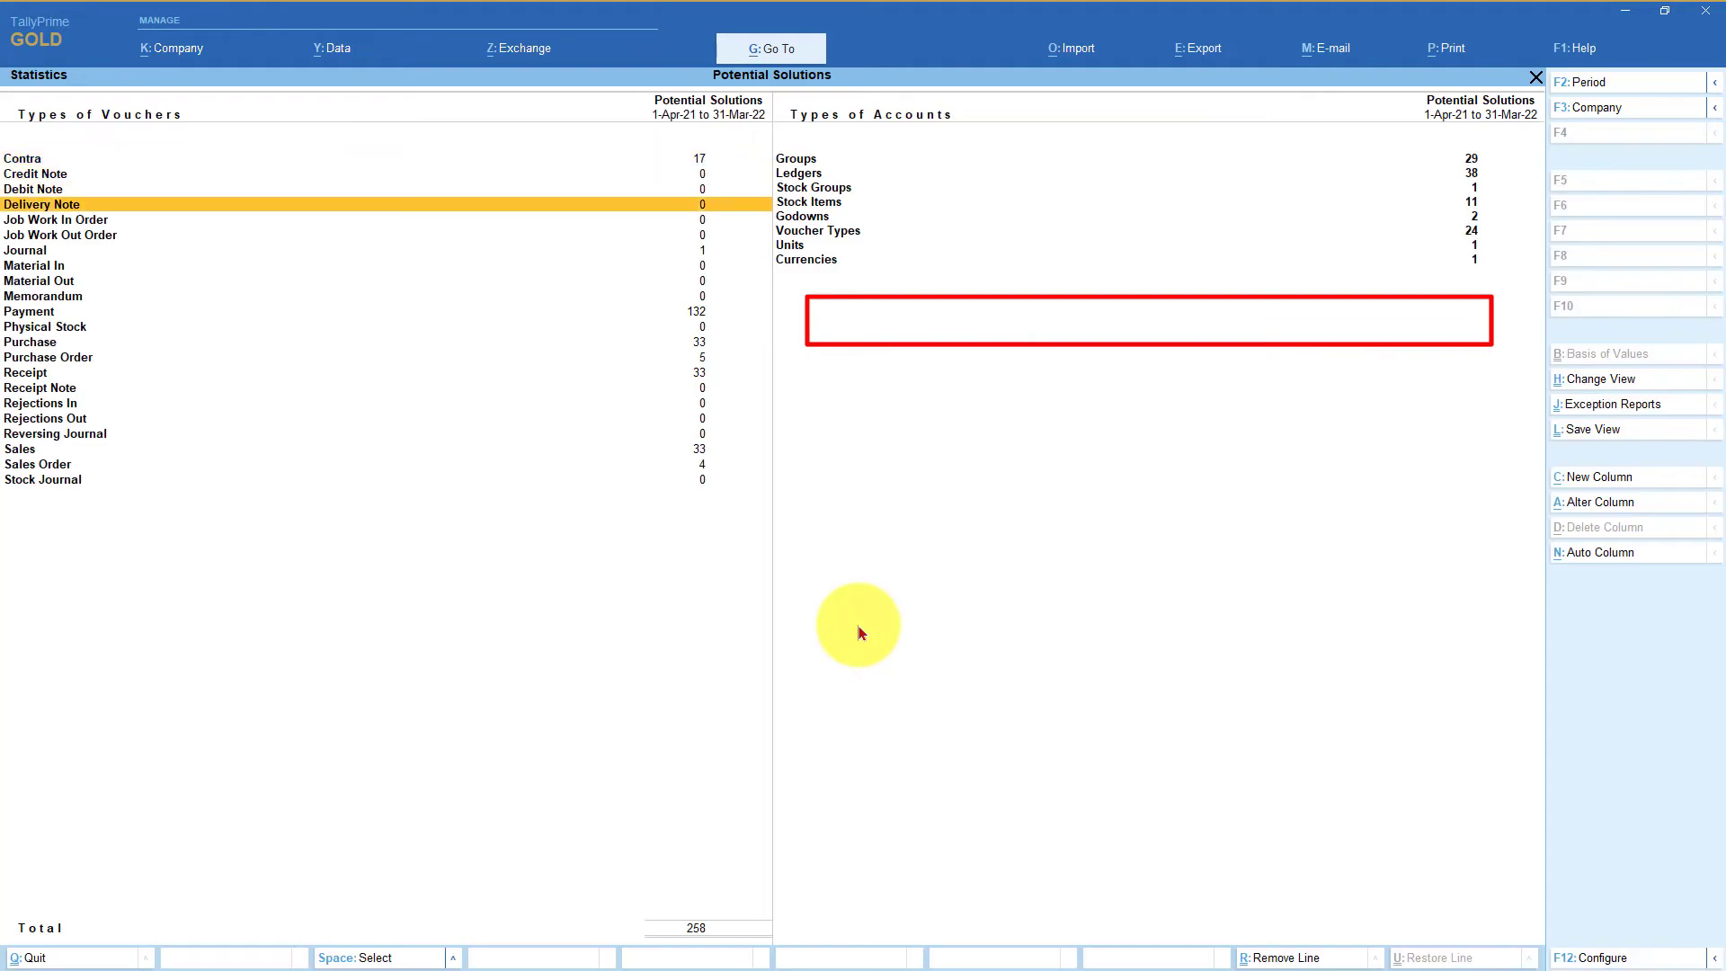
key("Return")
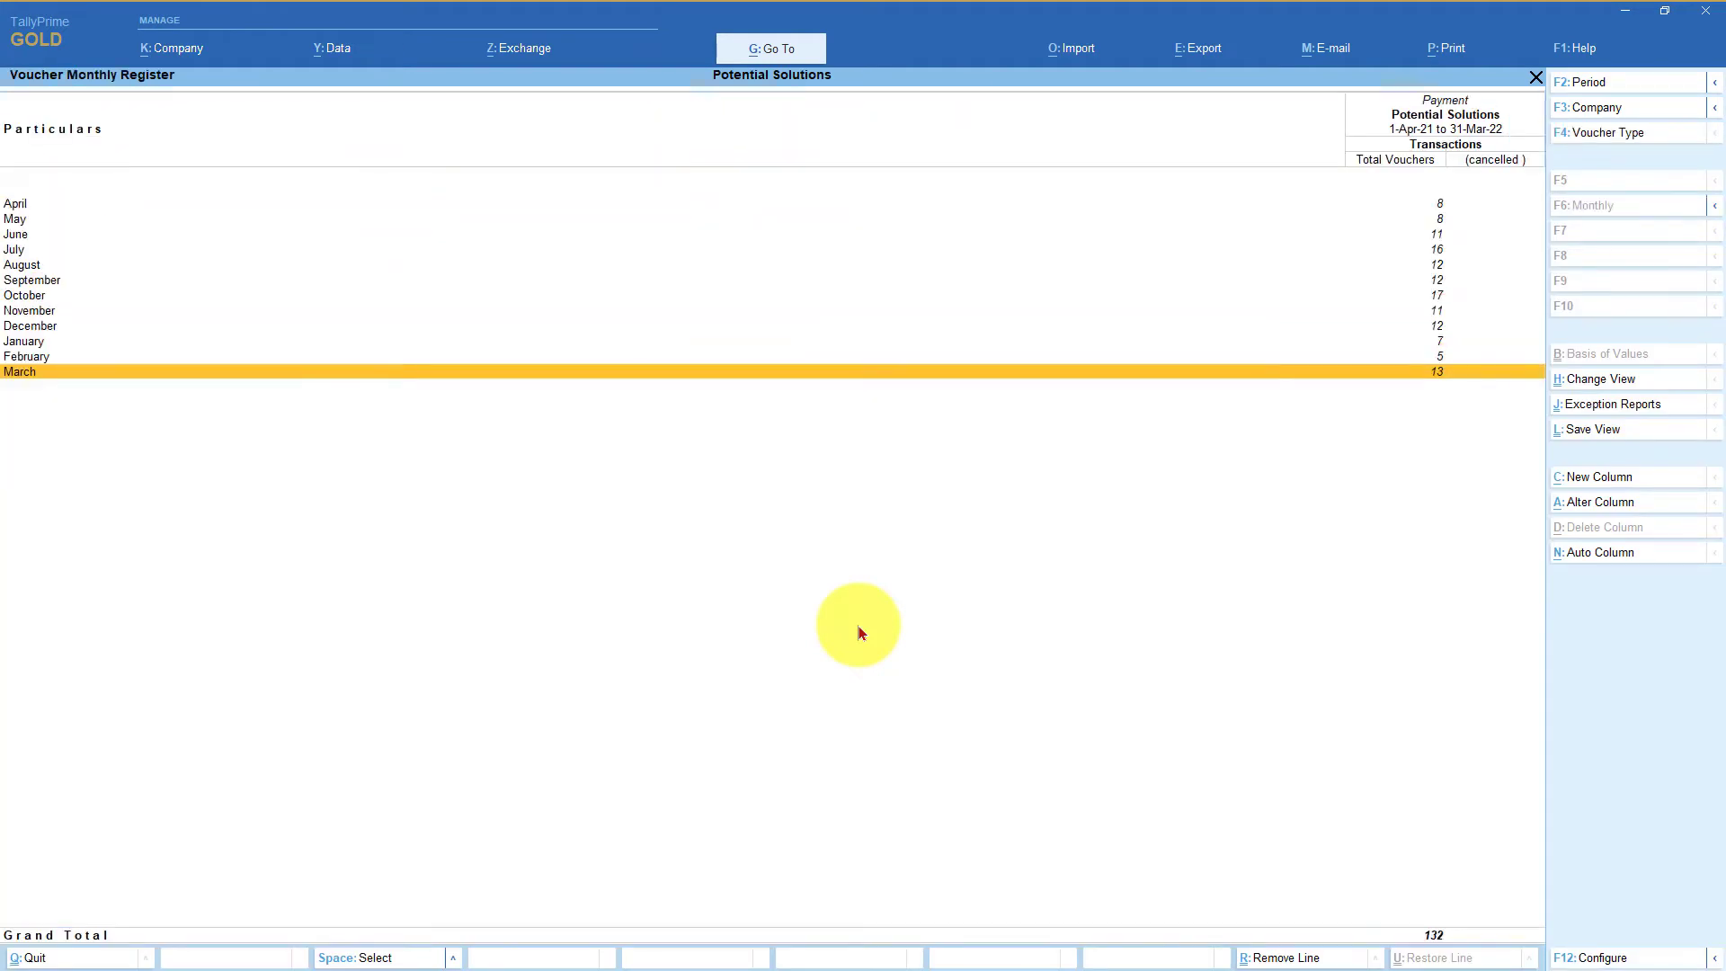
Open the March Repair & Maintenance voucher to check whether related reports are available, and leave it without altering it
key("Return")
key("Down")
key("Down")
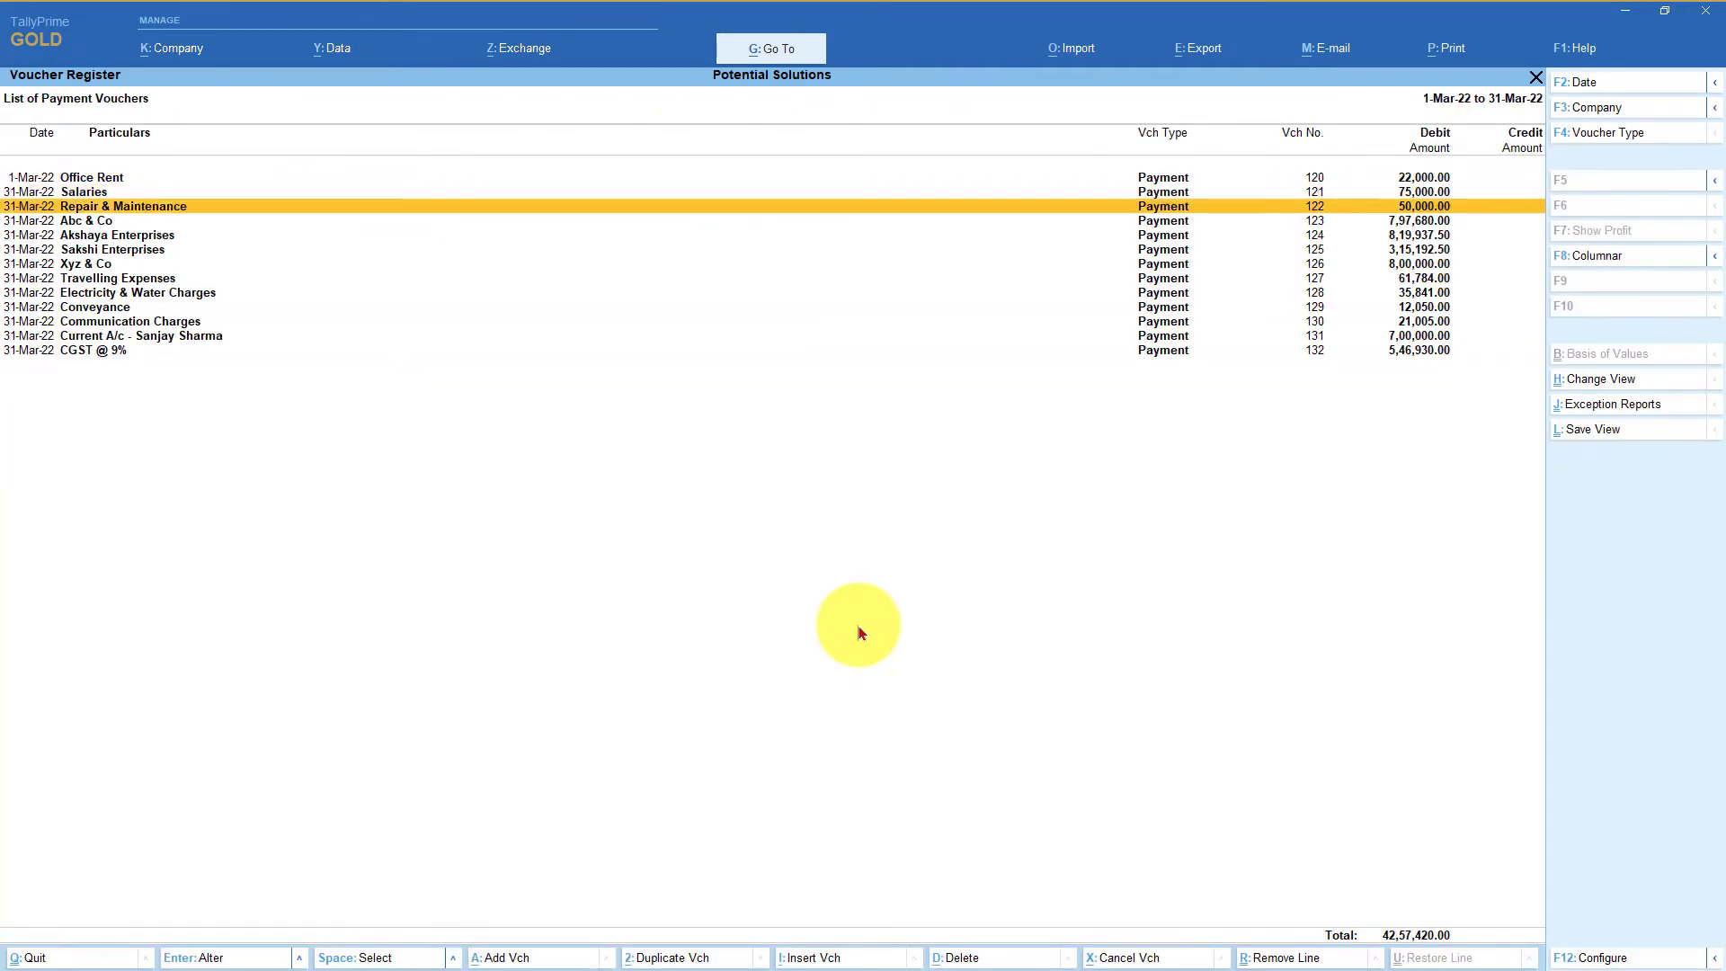
key("Return")
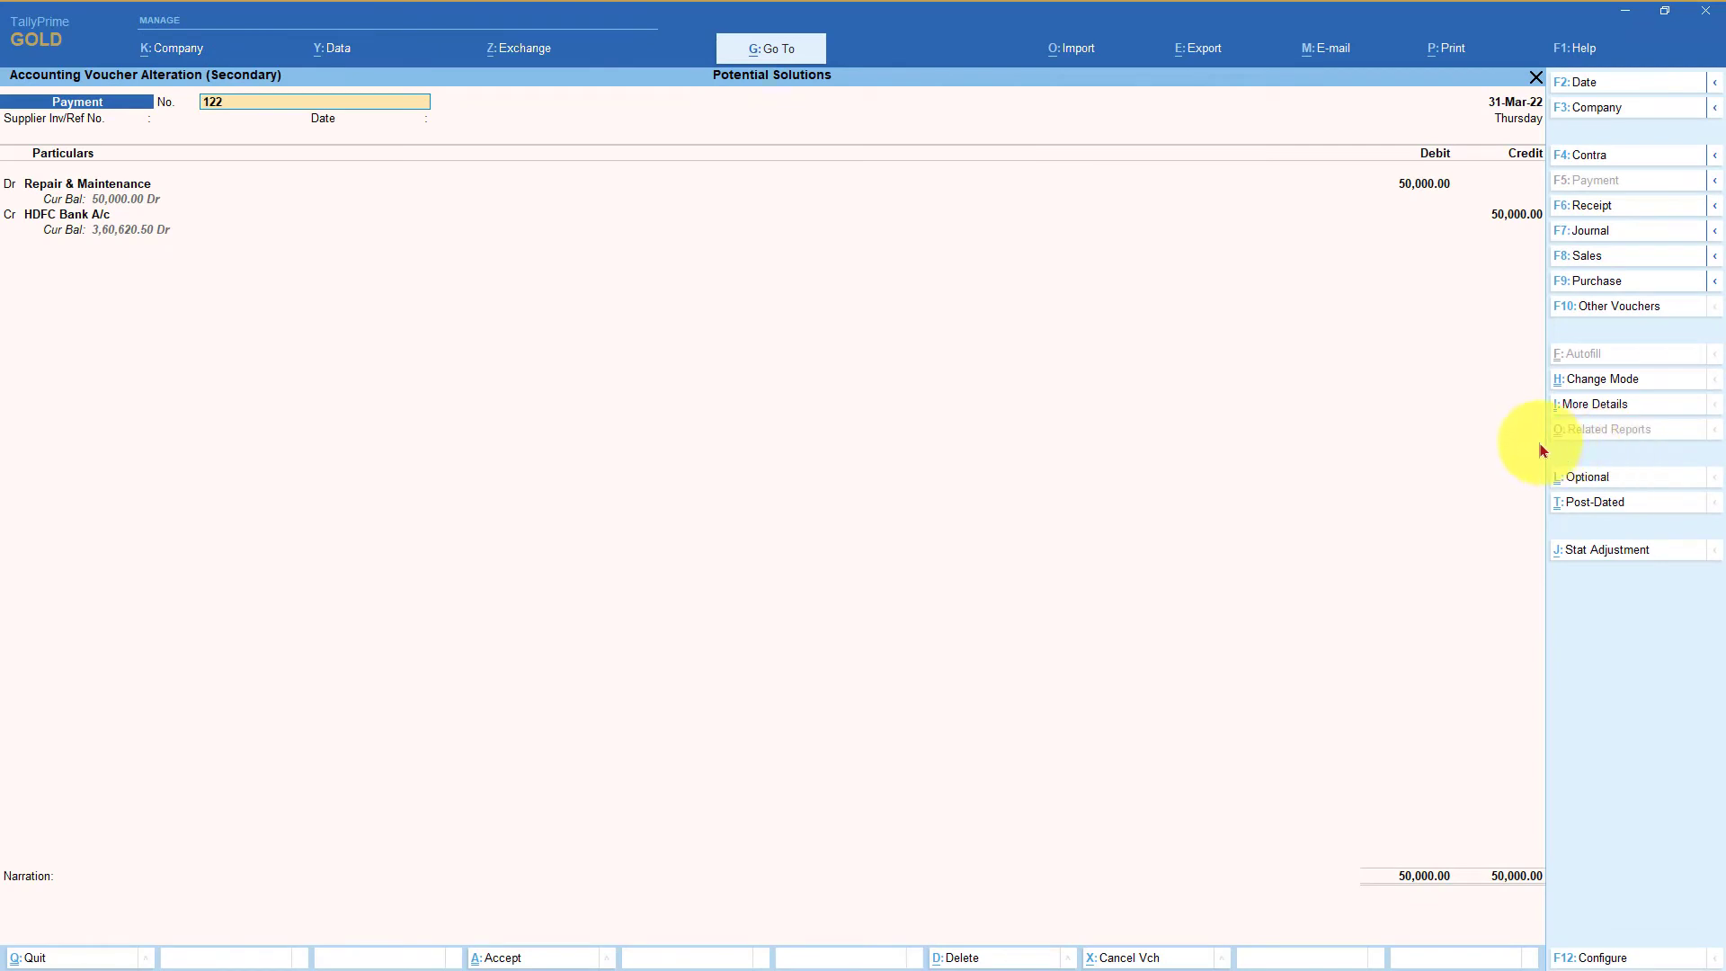
key("BackSpace")
key("BackSpace")
key("BackSpace")
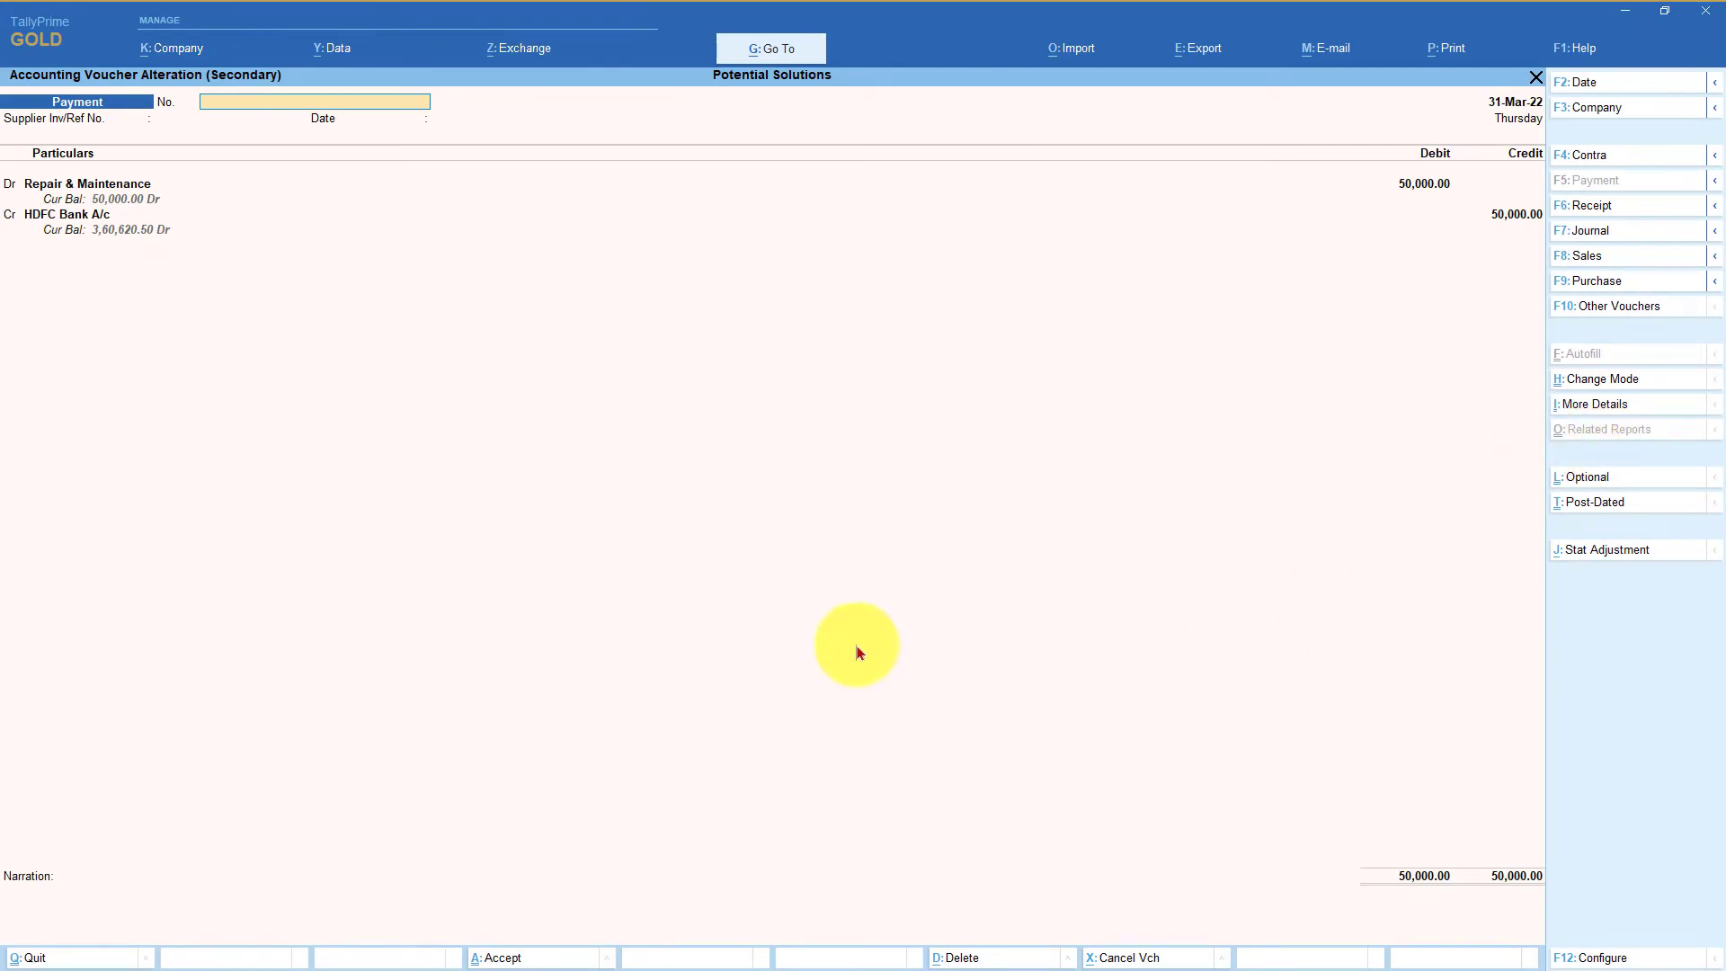
key("Escape")
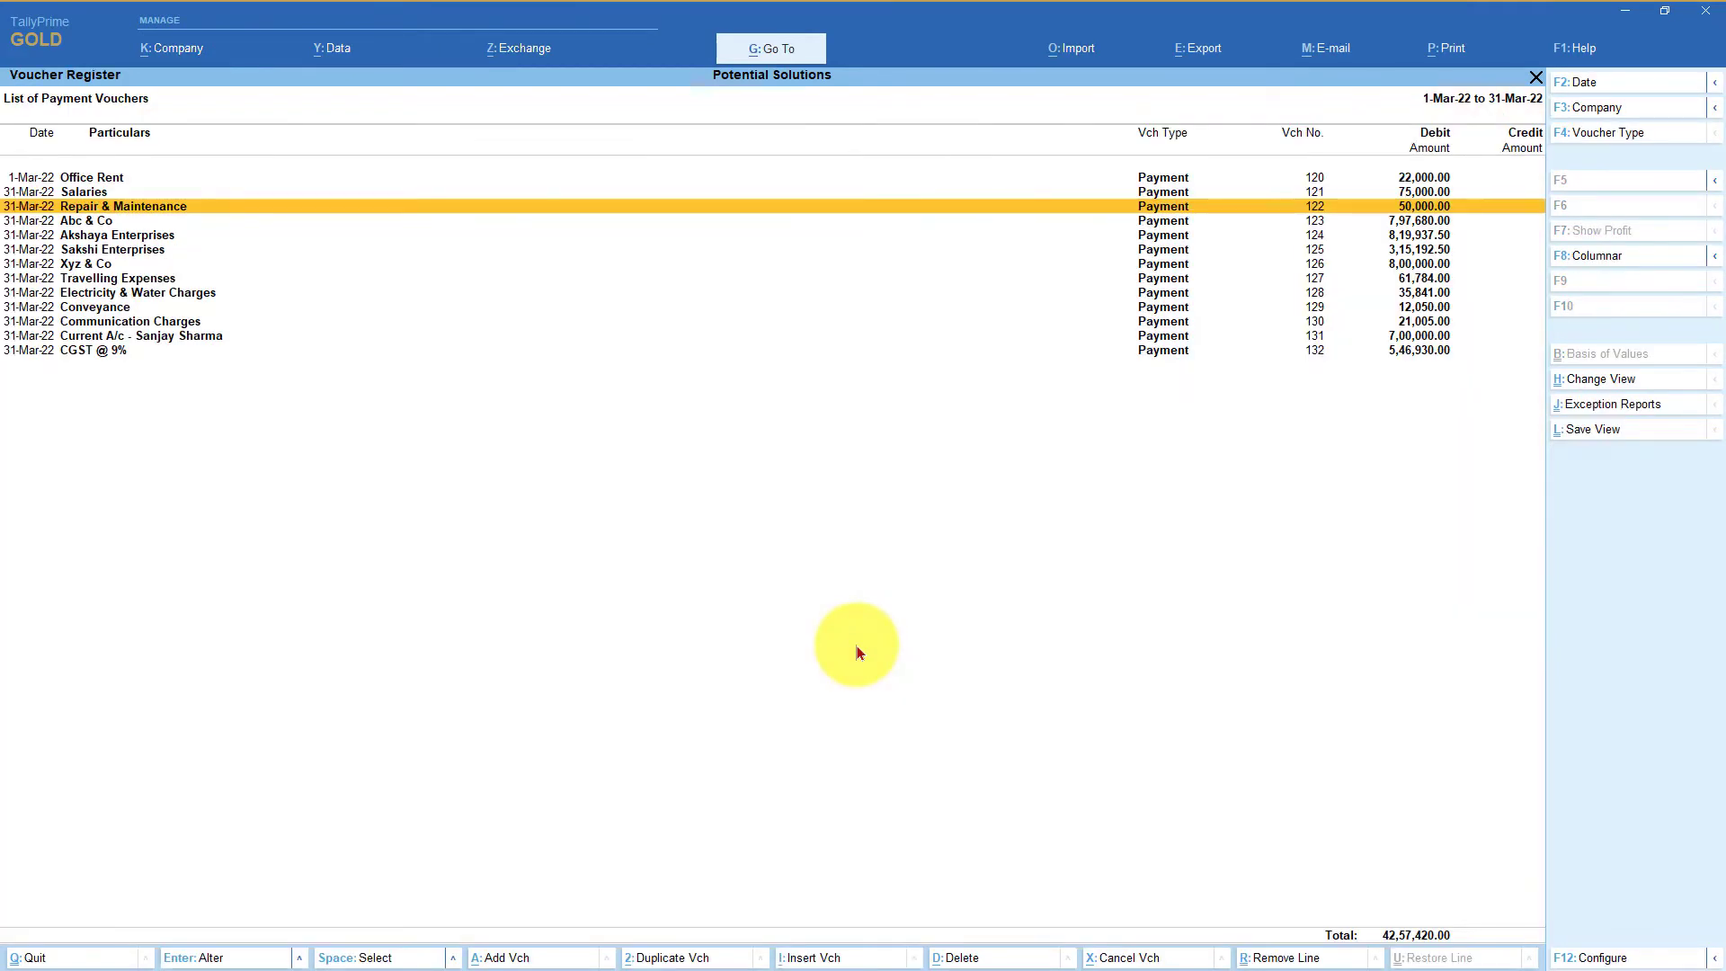
Open the Office Rent payment voucher dated 1-Mar-22 and set the Office Rent debit amount to 25,000
key("Up")
key("Up")
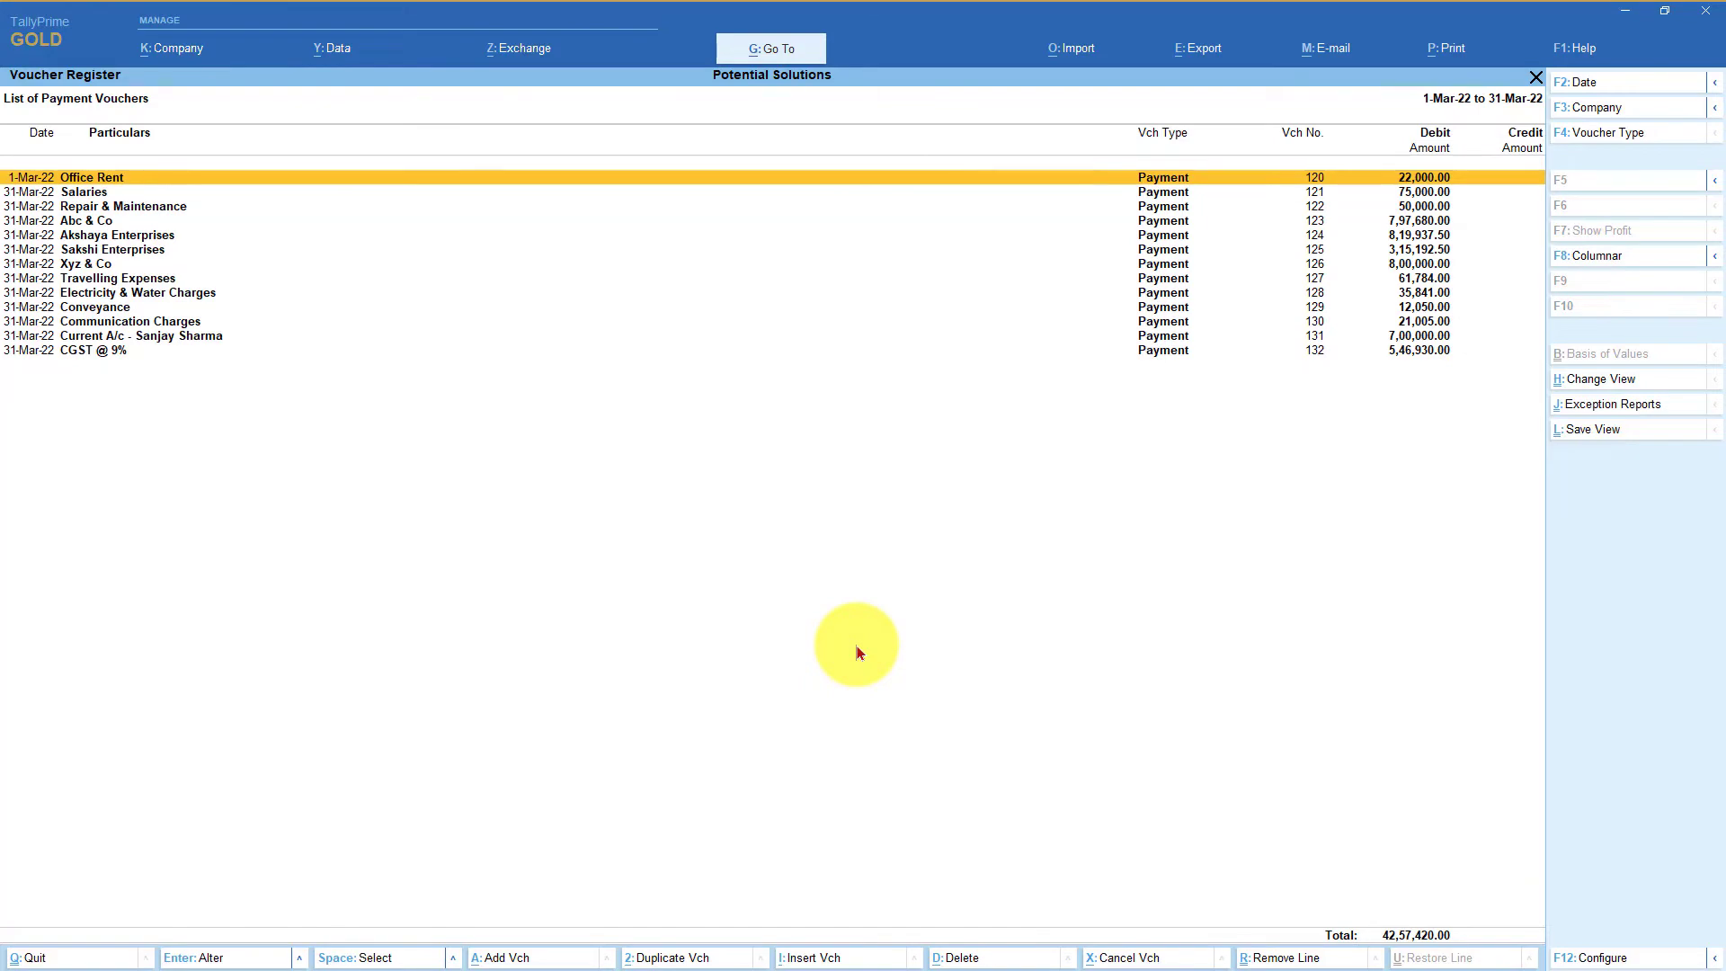
key("Return")
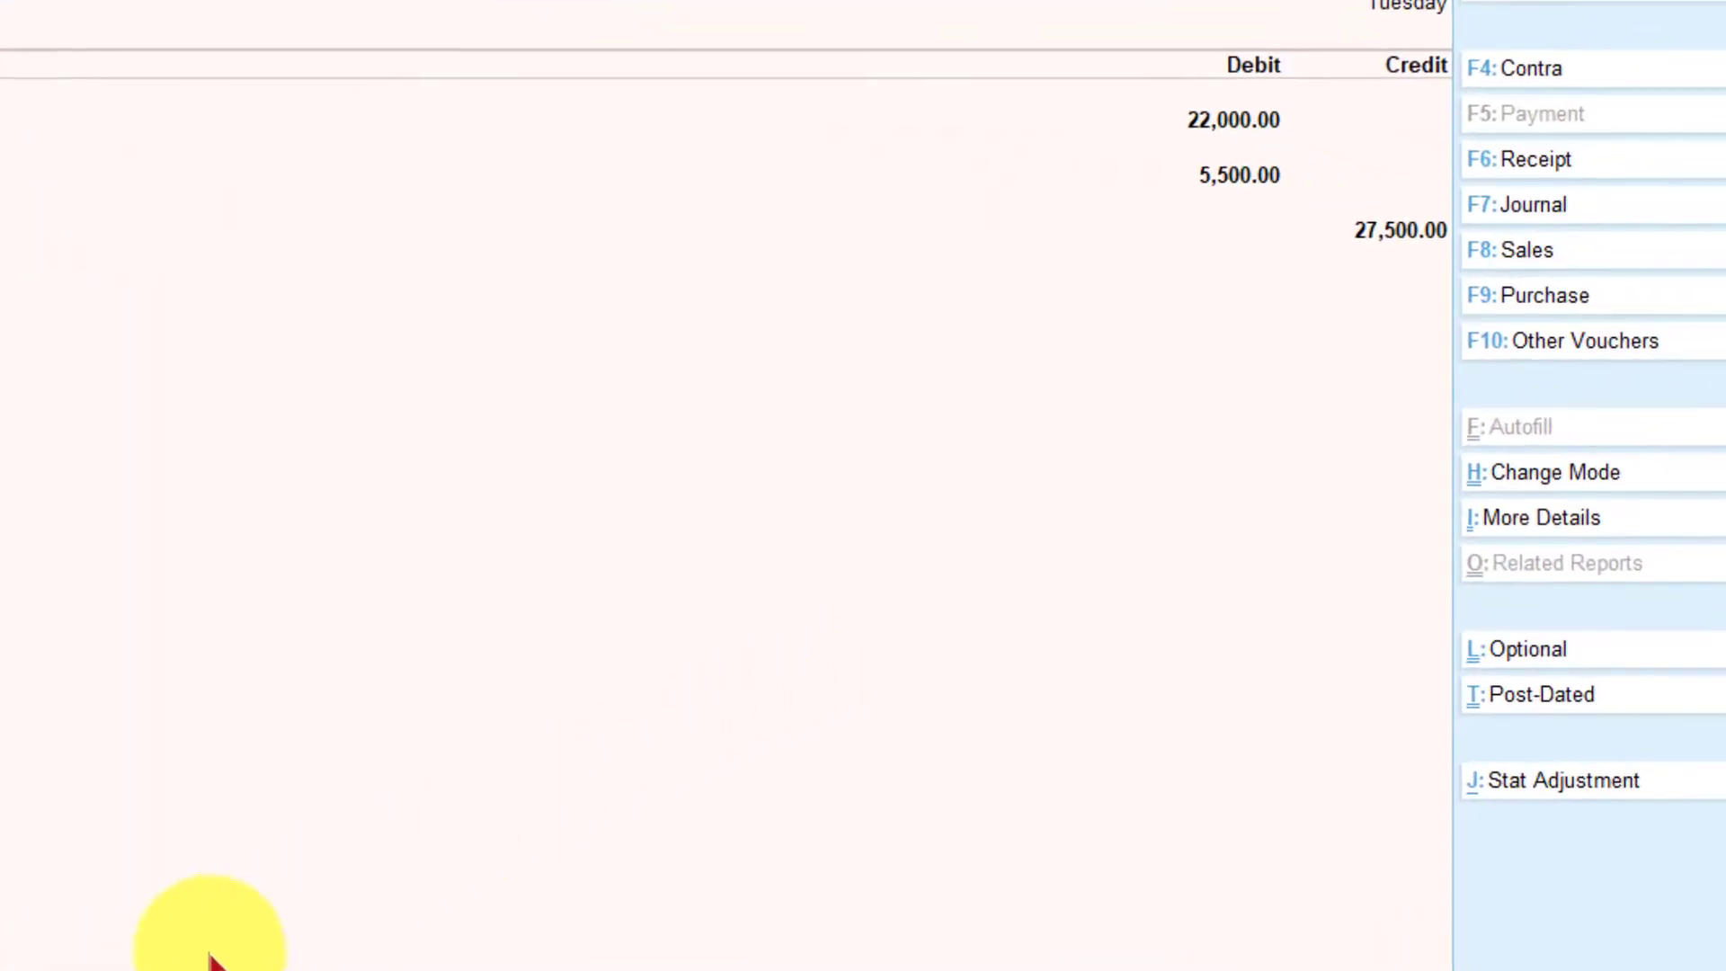
key("Return")
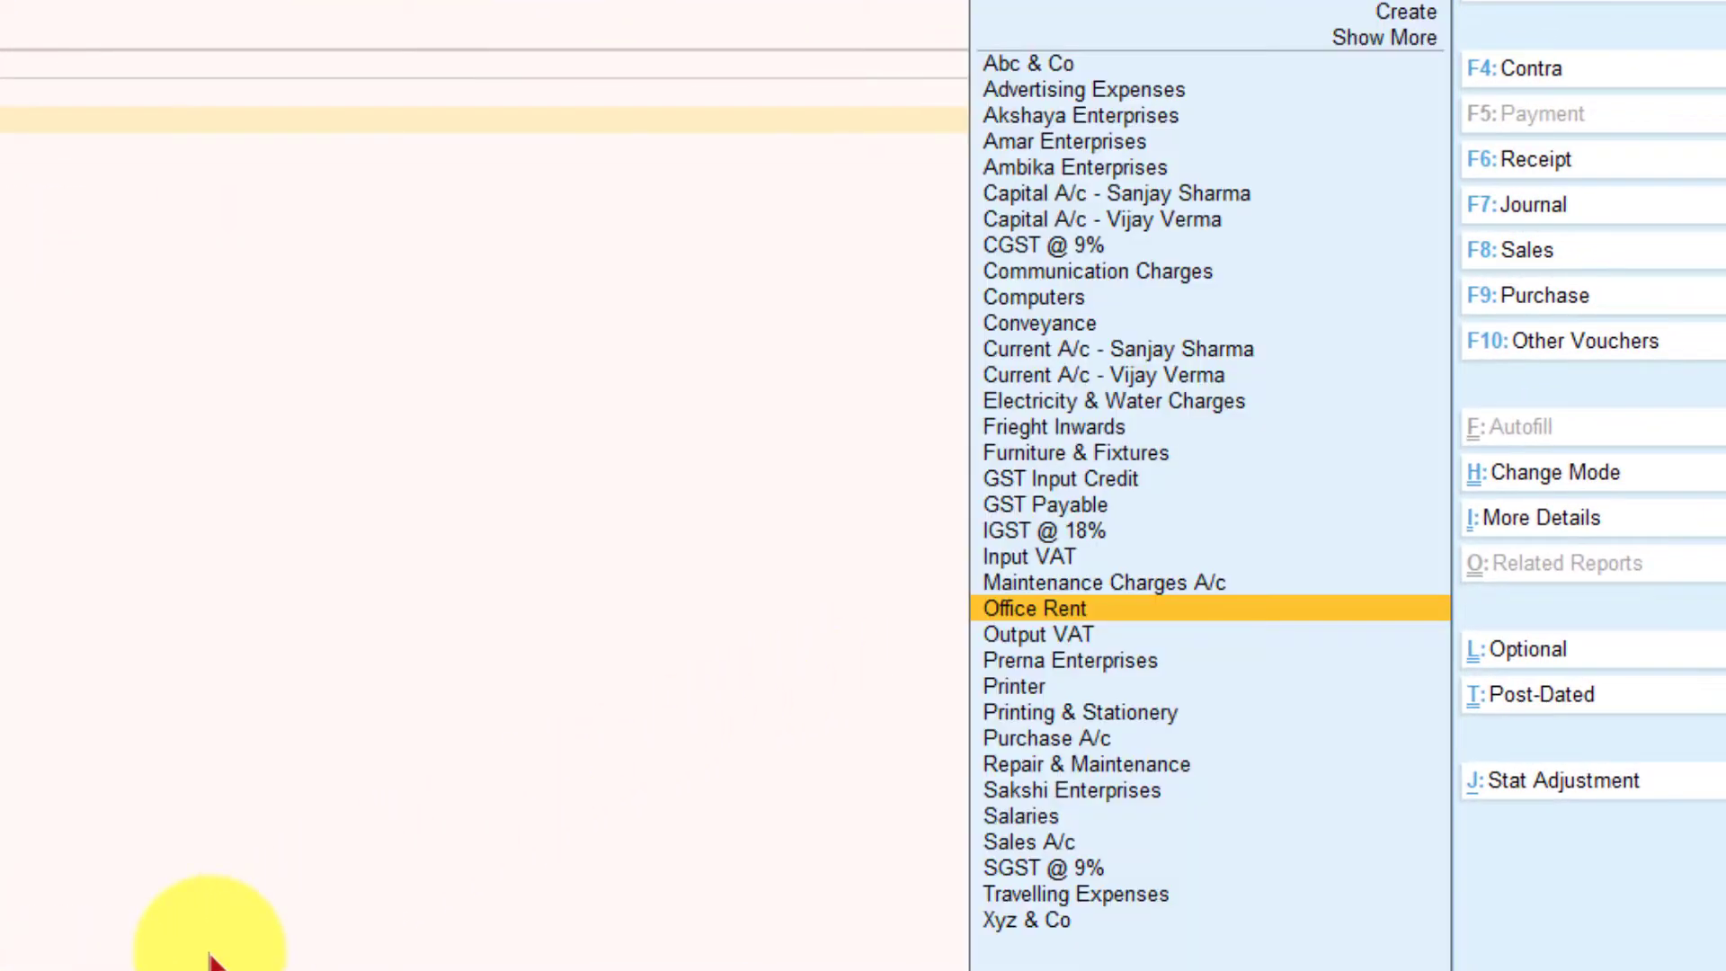
key("Return")
type("25,000")
key("Return")
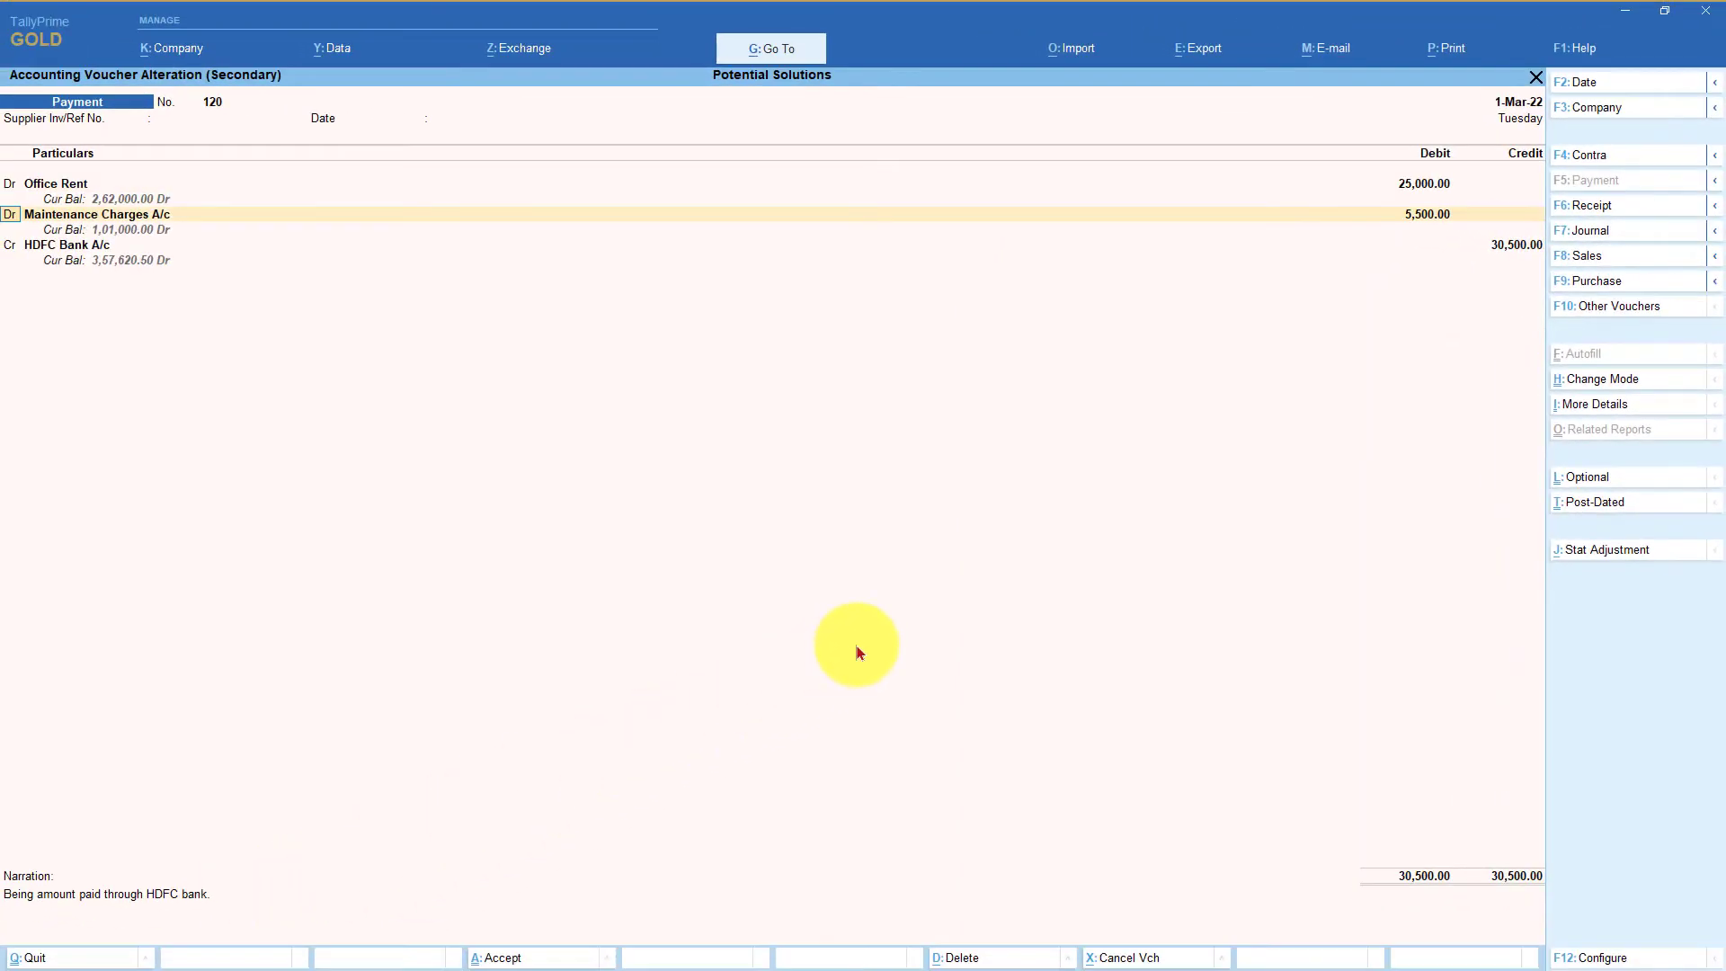
Keep the Maintenance Charges A/c and HDFC Bank A/c entries and the narration, and save the altered Office Rent voucher
key("Return")
key("Return")
key("Return")
key("Return")
key("Return")
key("Return")
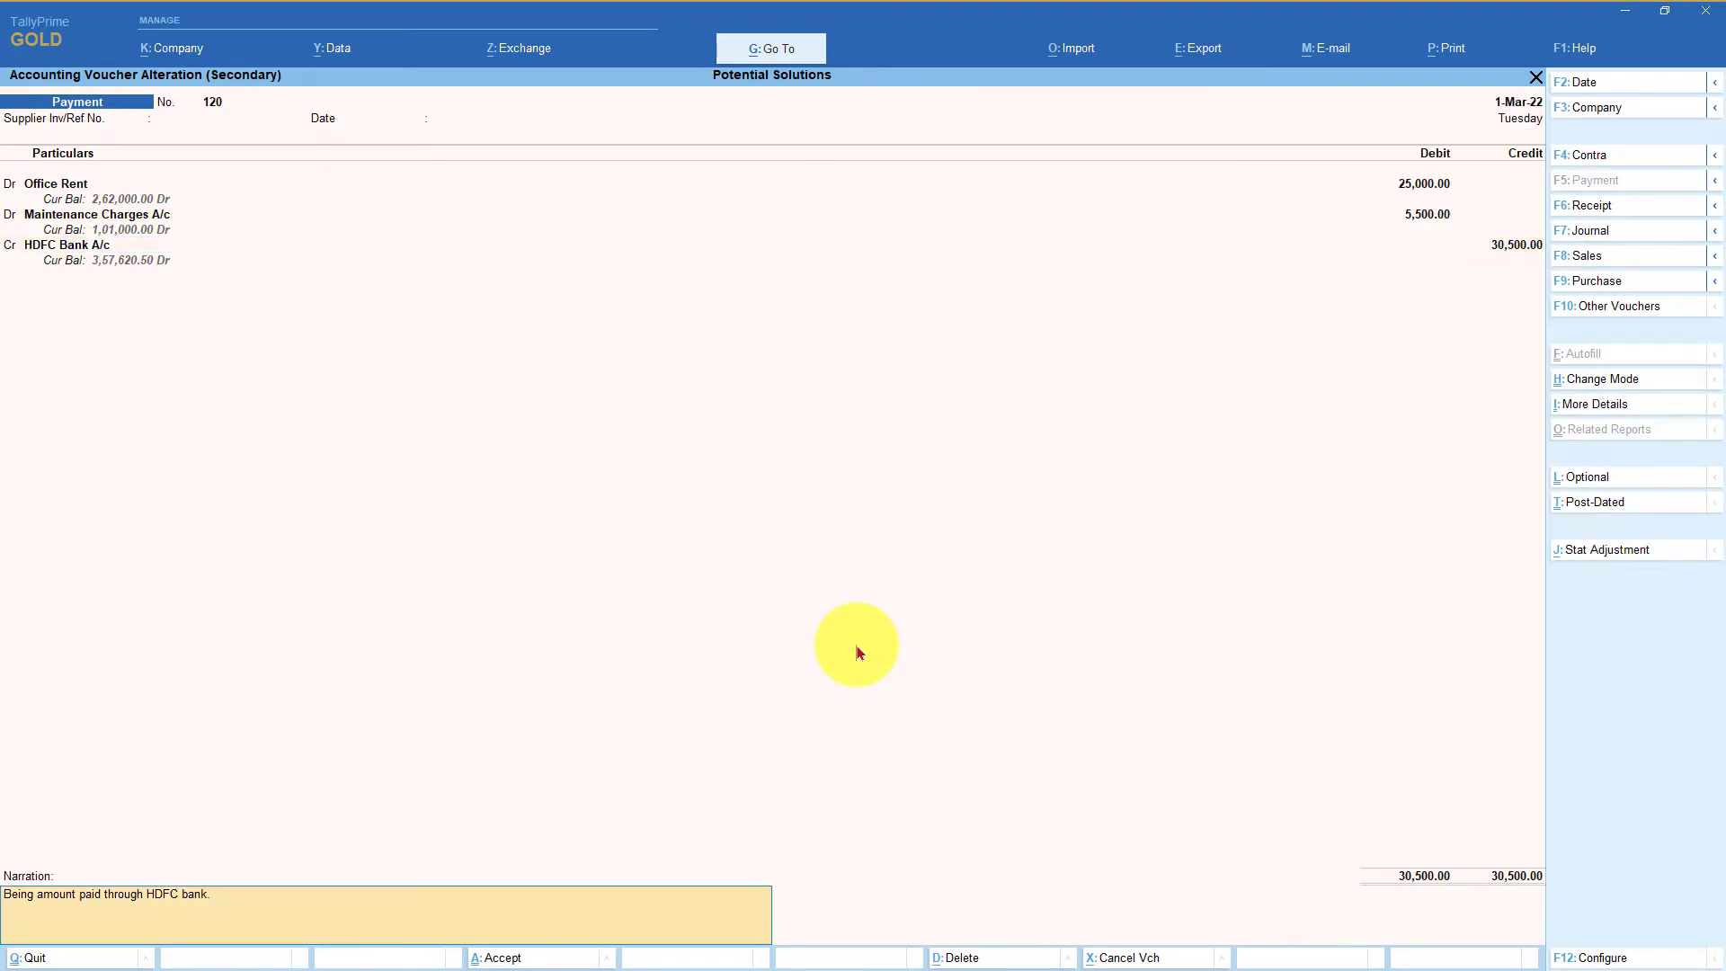
key("Return")
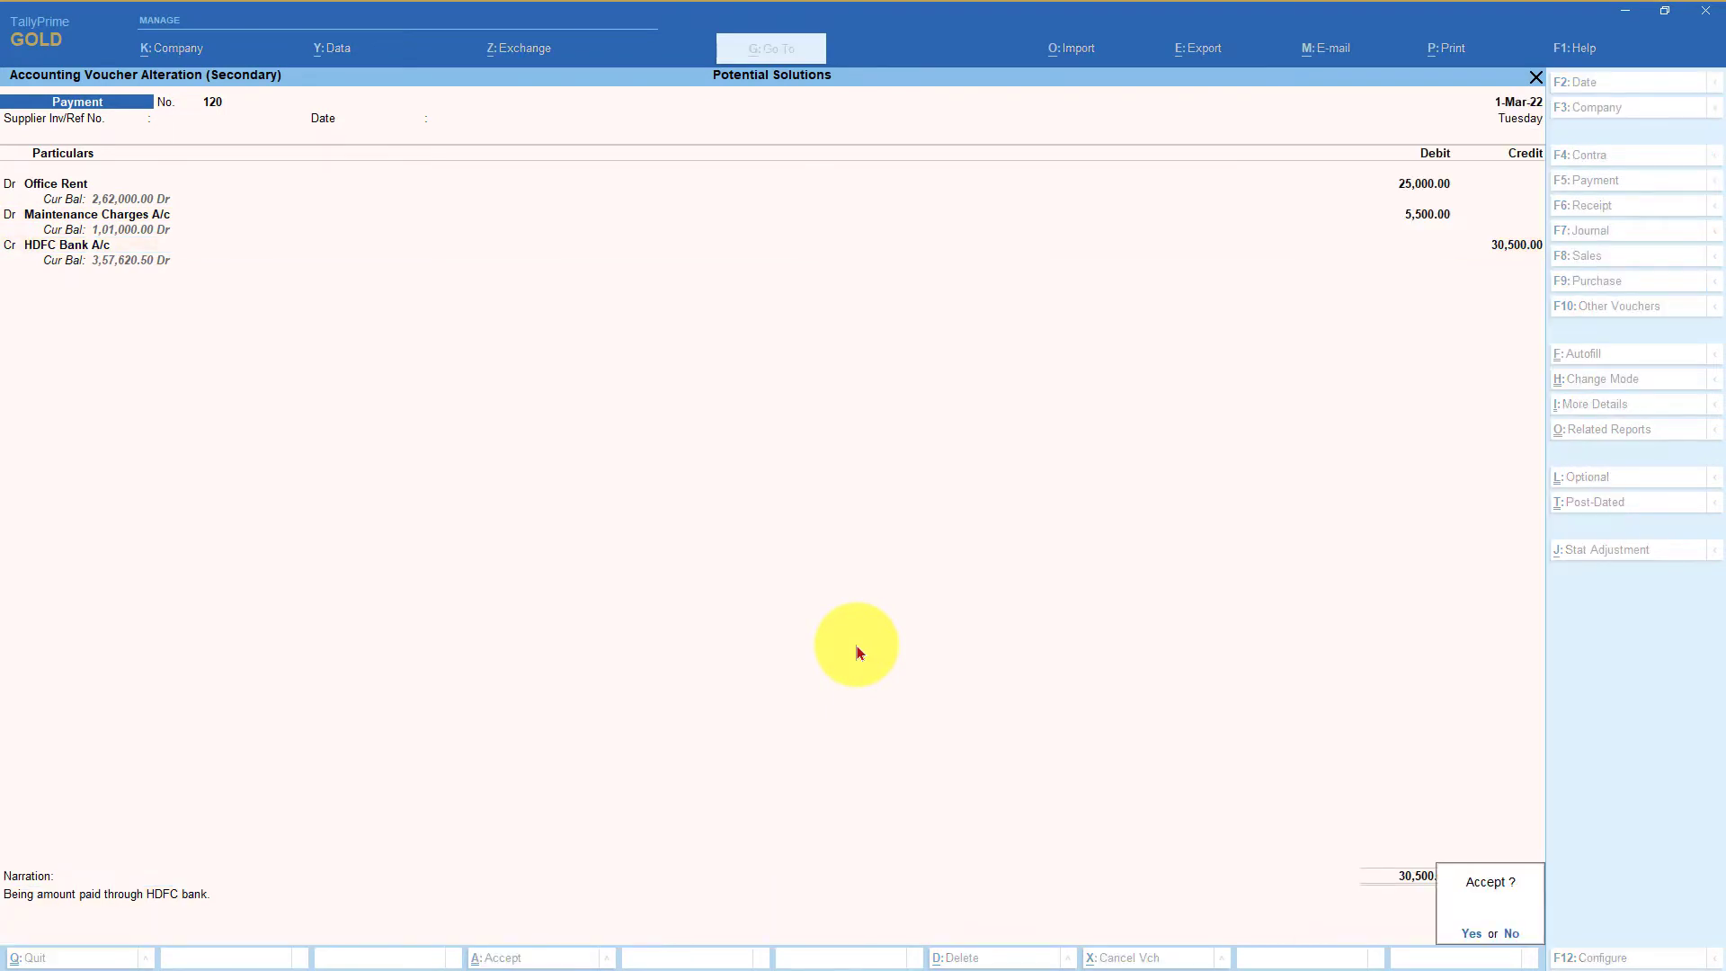
key("Return")
Reopen the Office Rent voucher to check the availability of related reports, and return to the Gateway of Tally
key("Return")
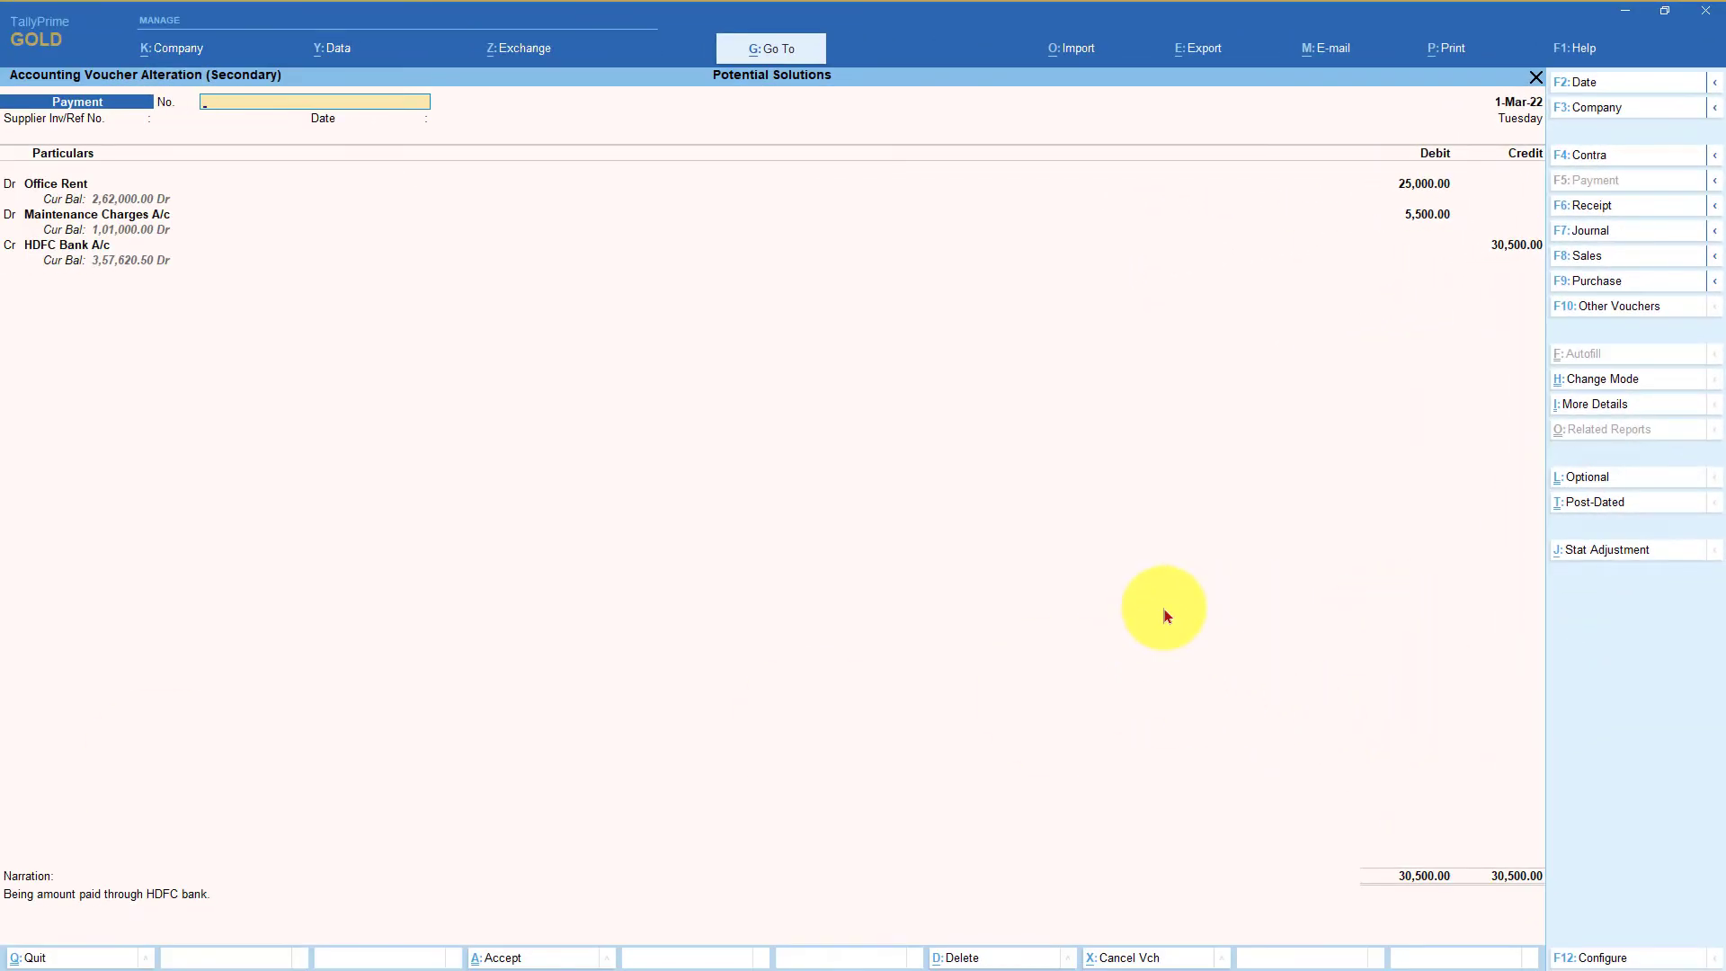
key("Escape")
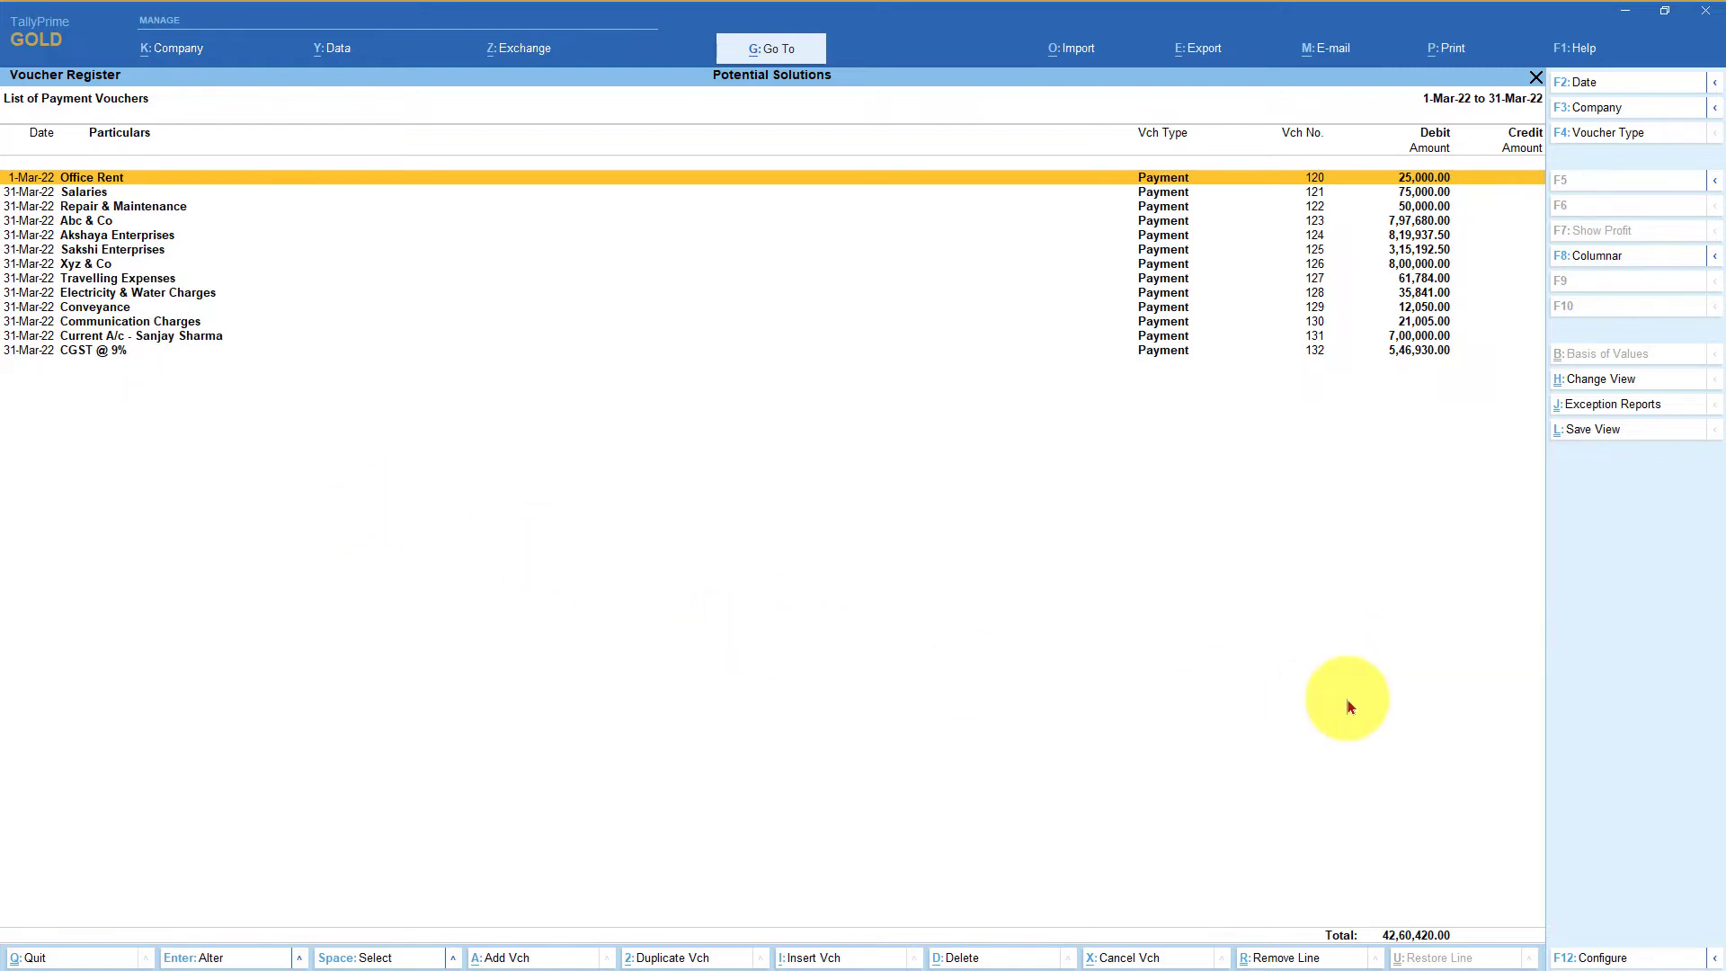
key("Escape")
key("Escape")
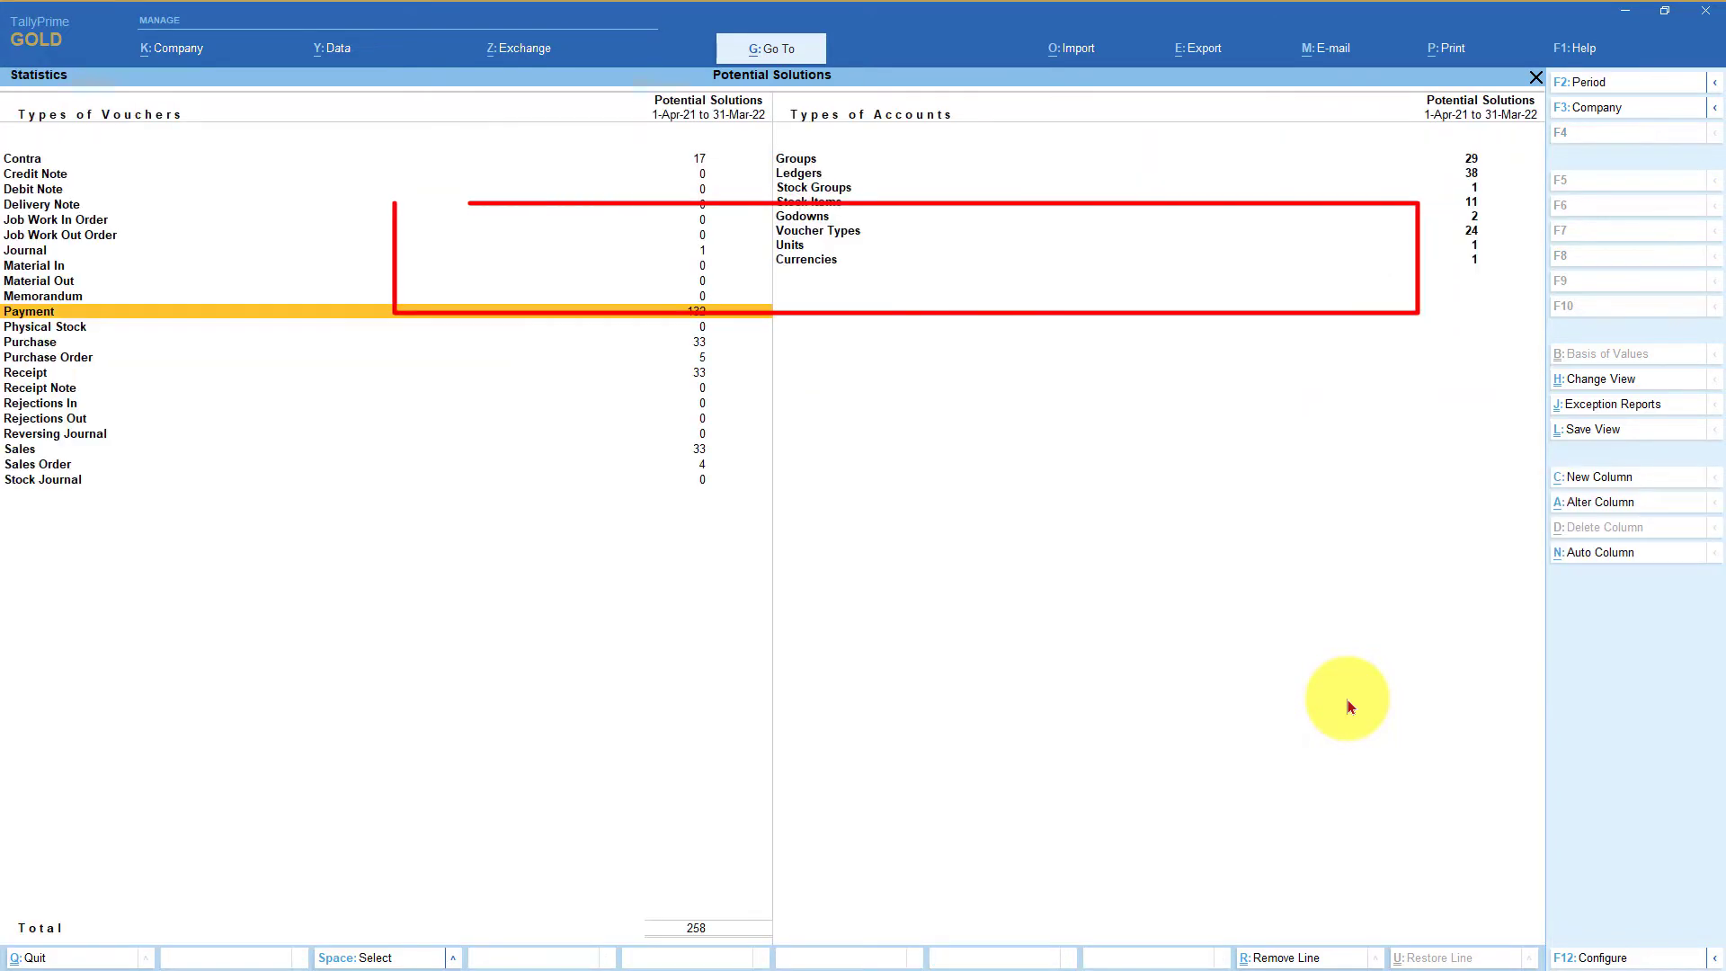
key("Escape")
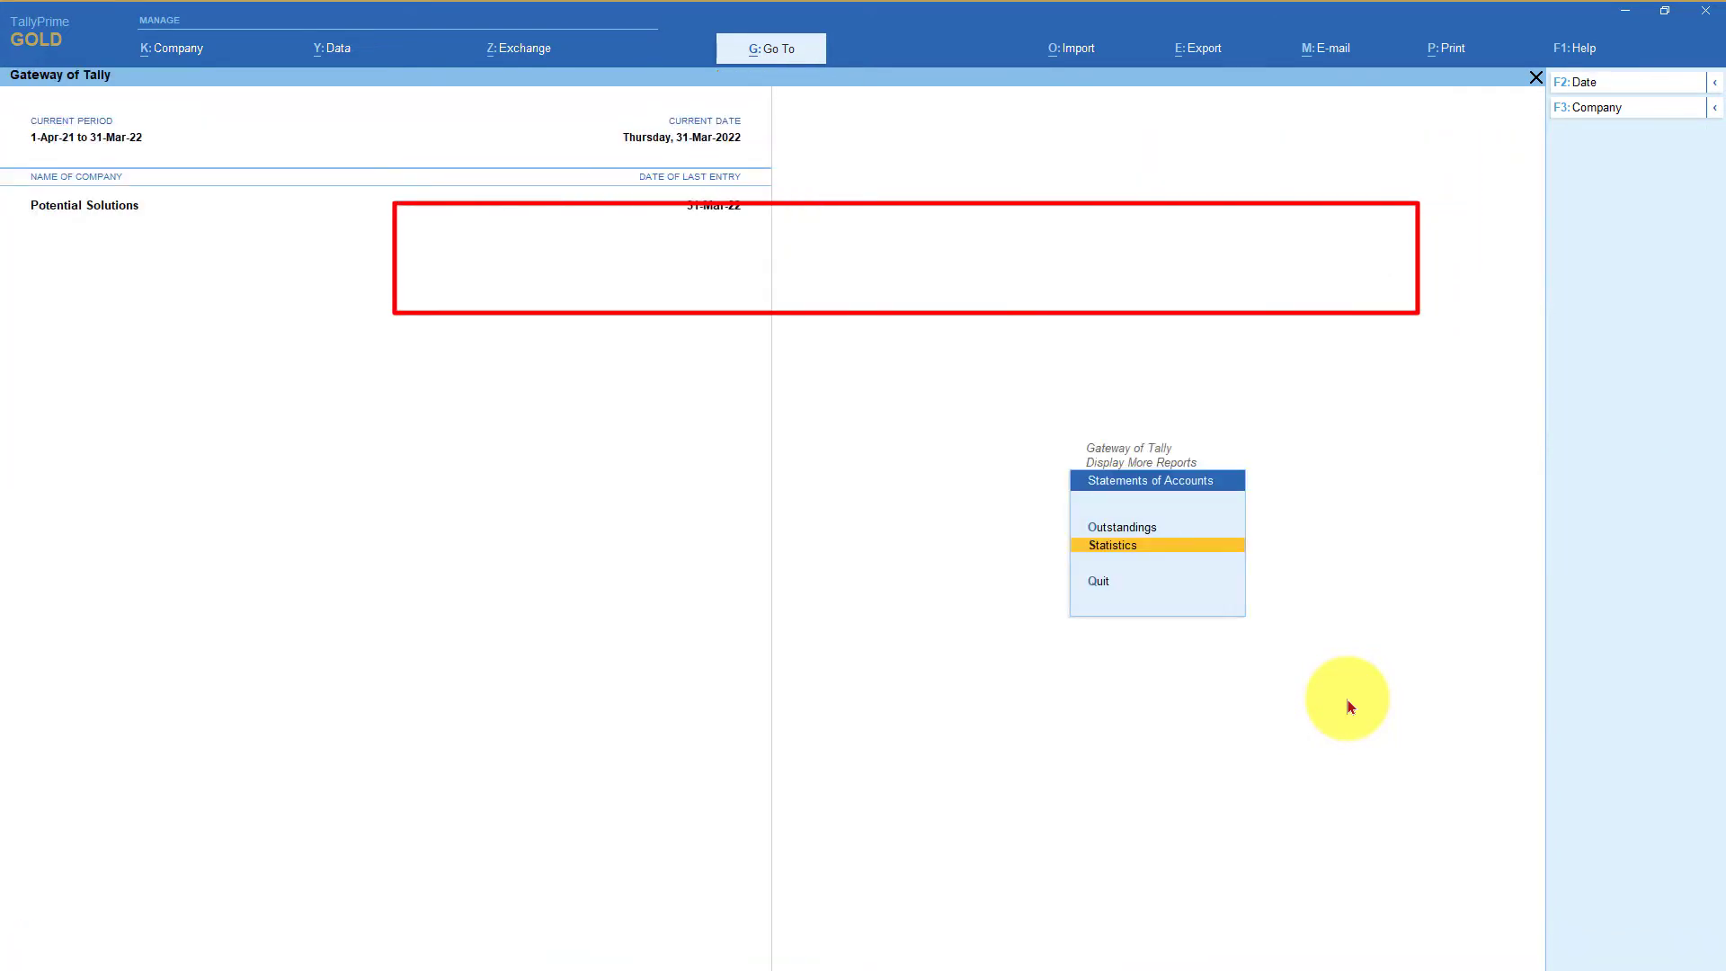
key("Escape")
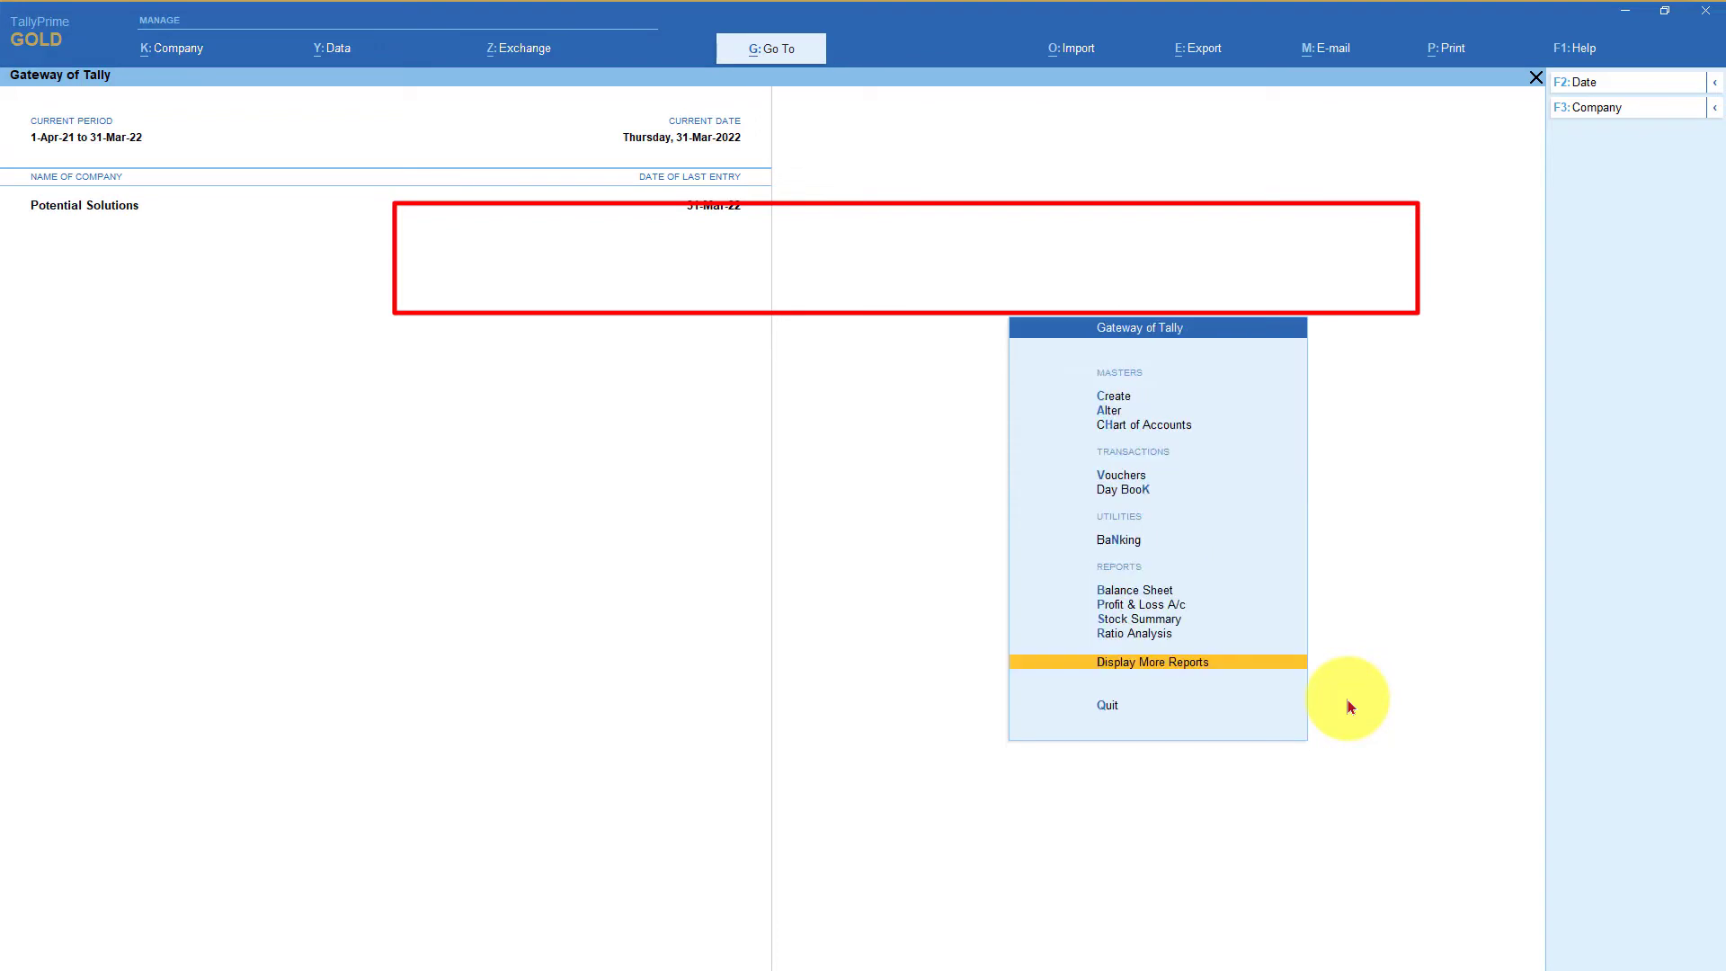
Enable the Edit Log in the Potential Solutions company details again, confirm enabling it, and save the company alteration
key("alt+k")
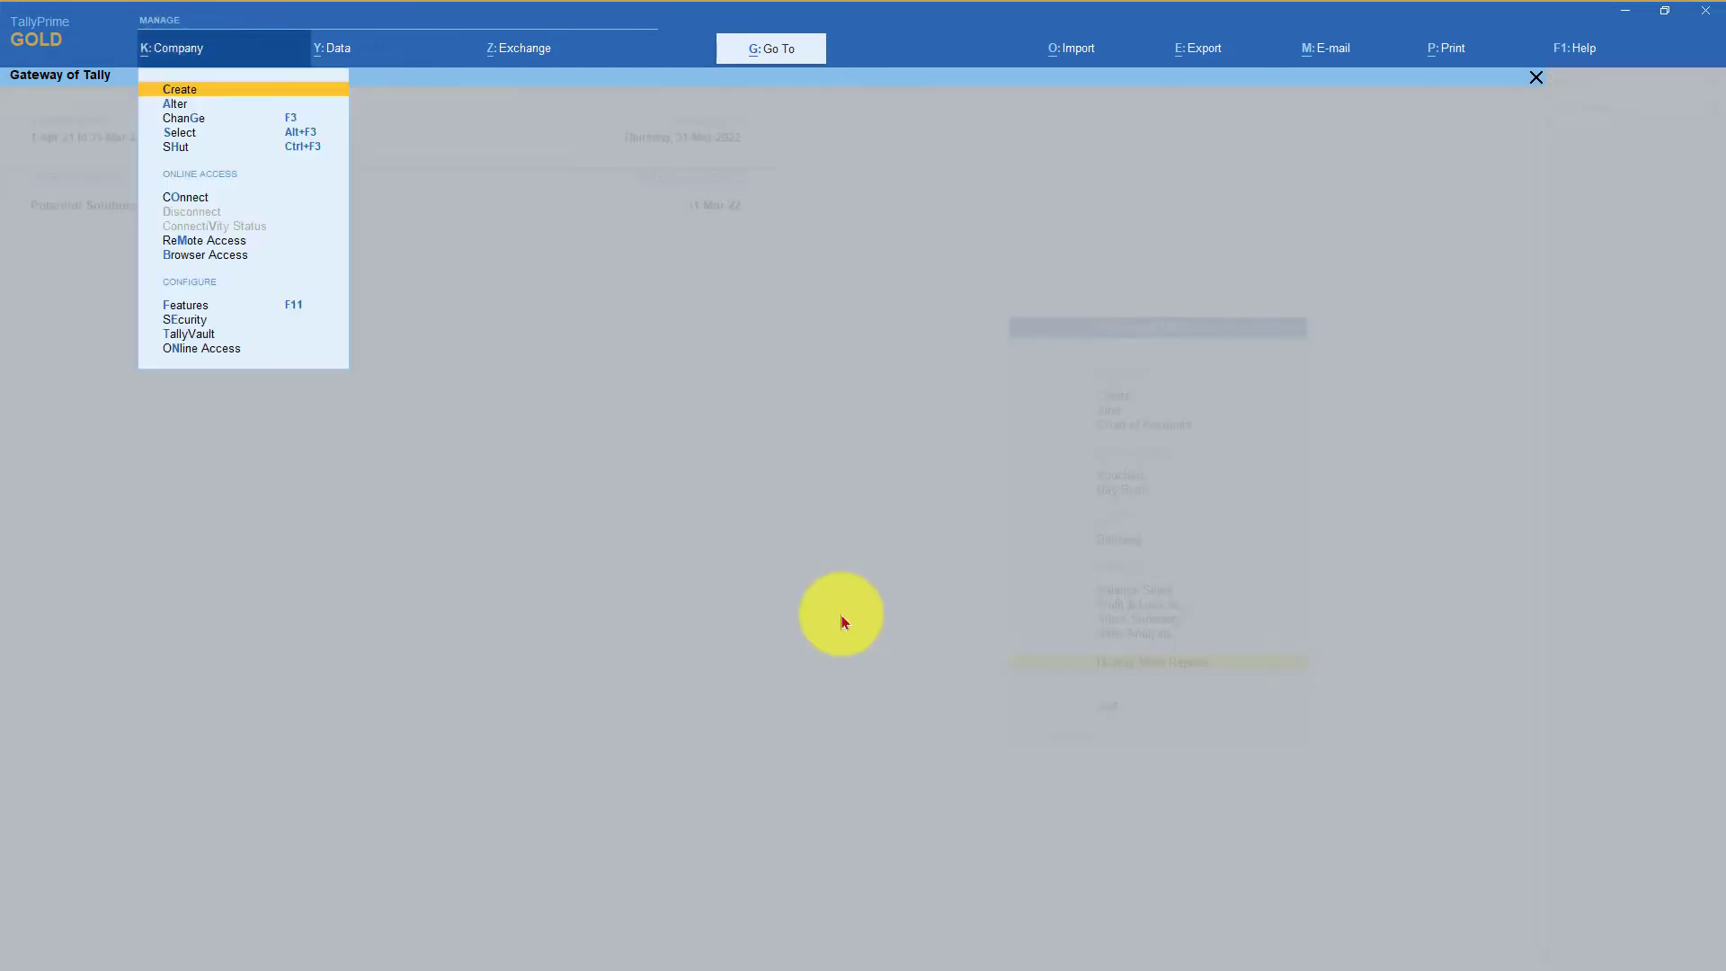
key("Down")
key("Return")
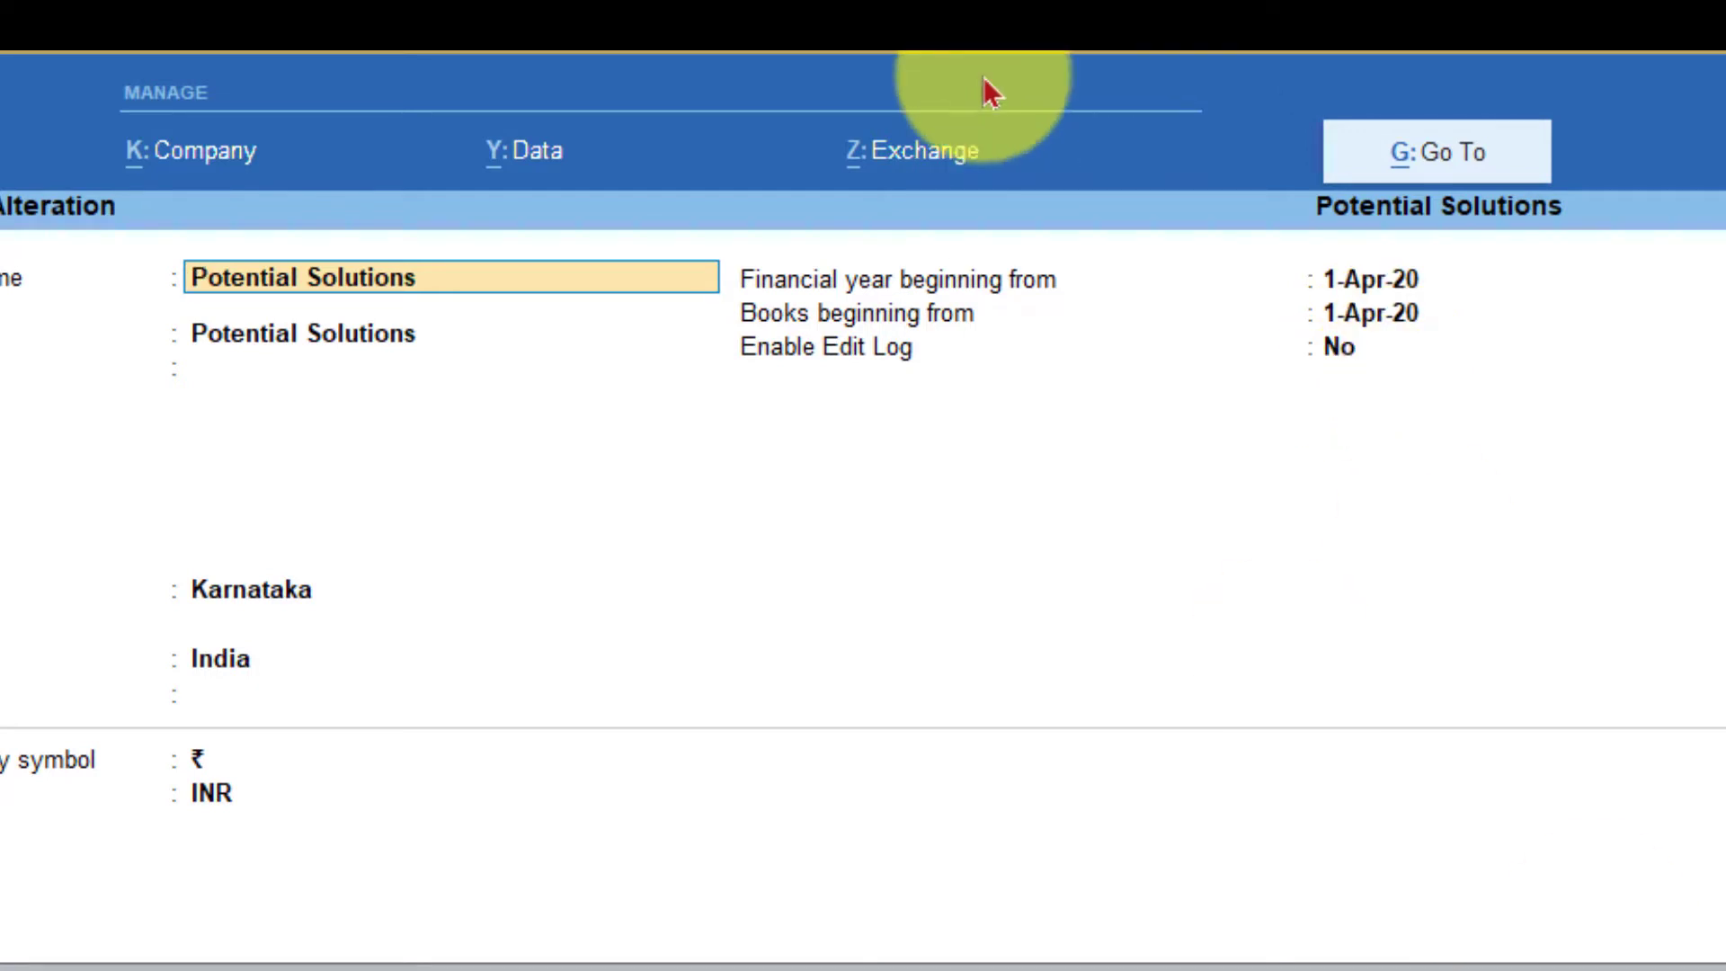
left_click(1340, 343)
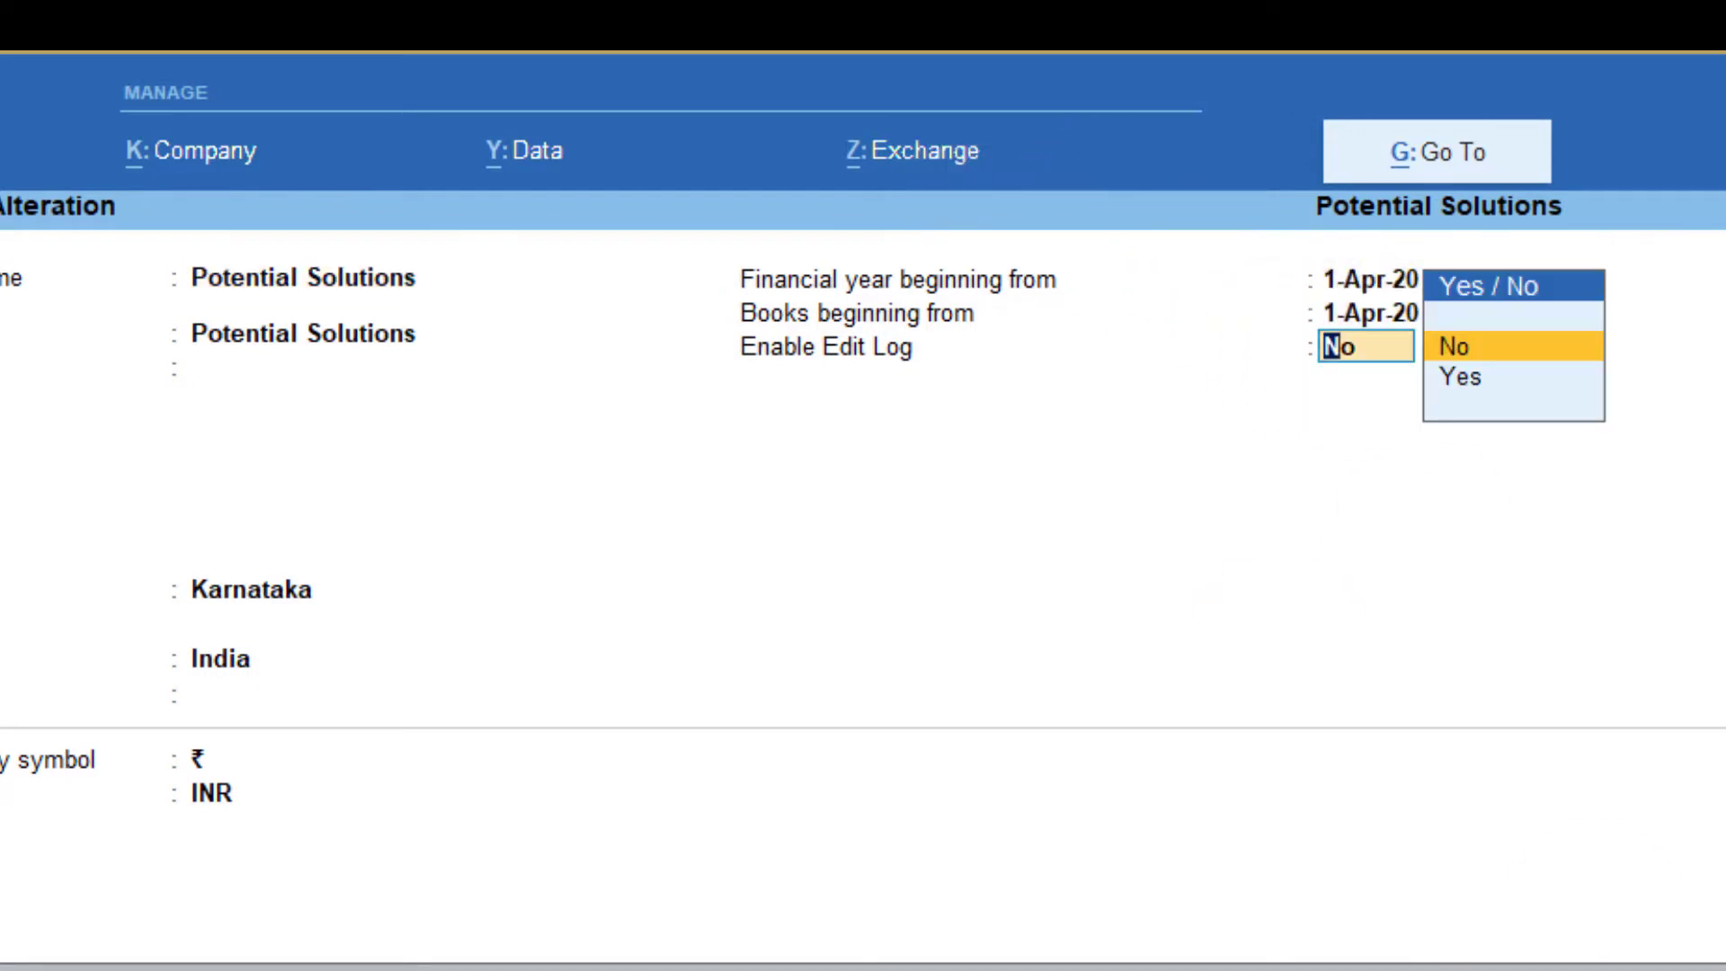
key("Down")
key("Return")
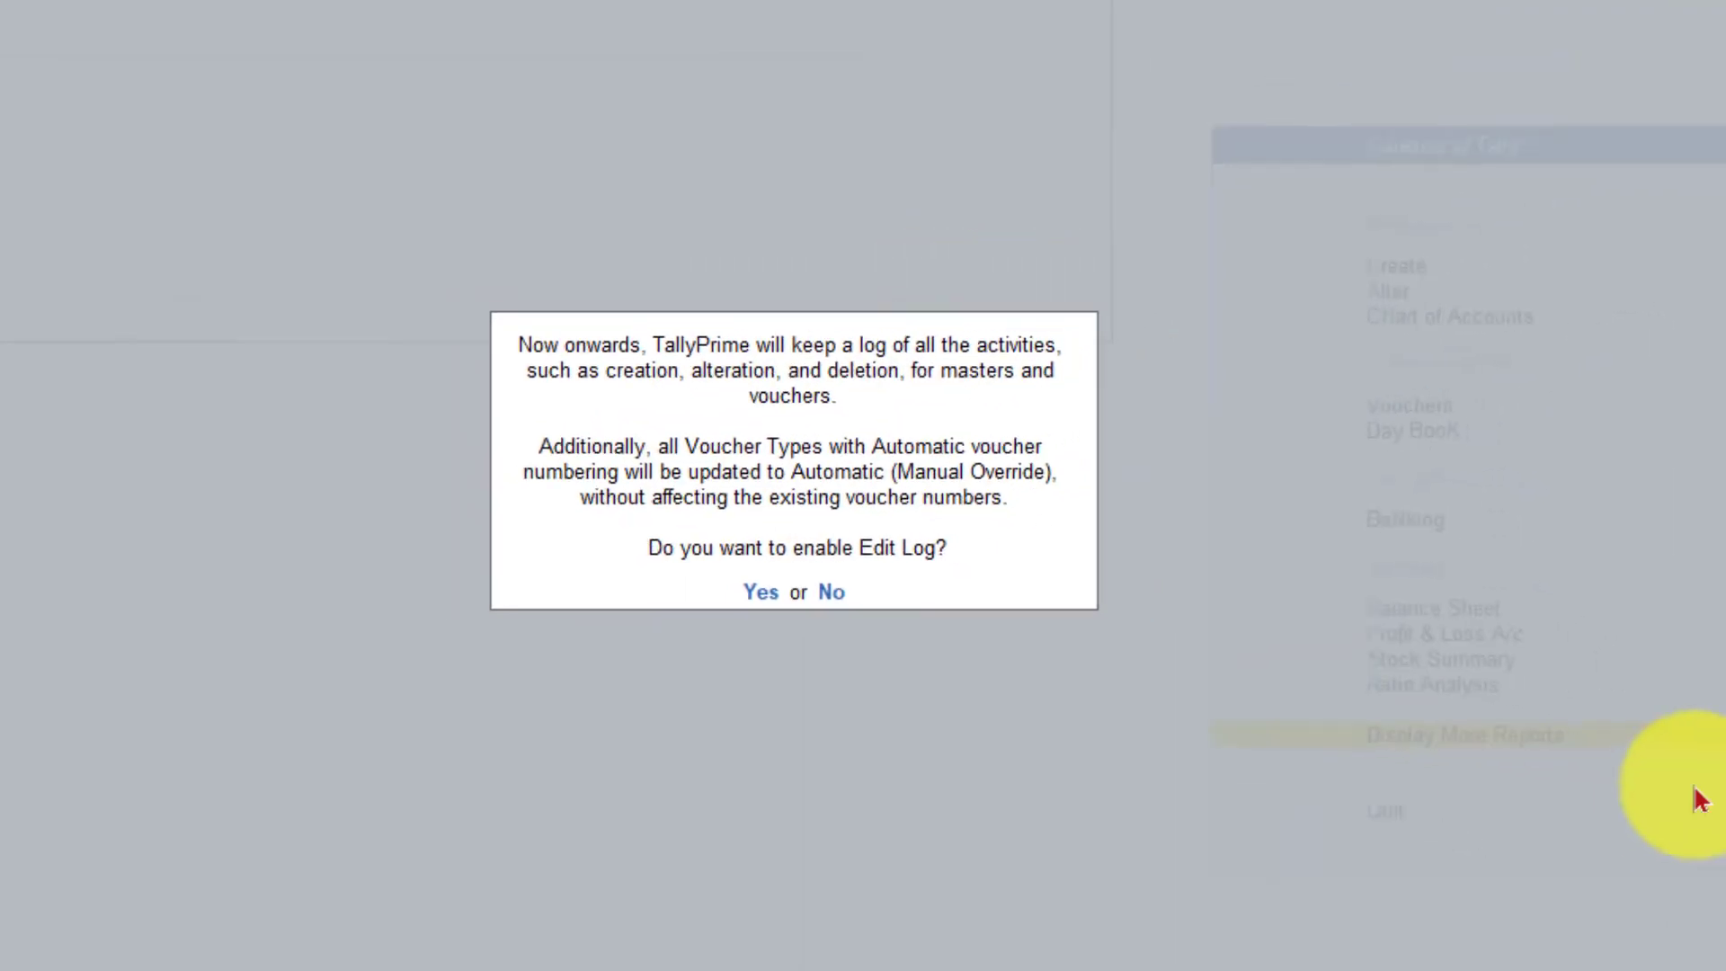
key("y")
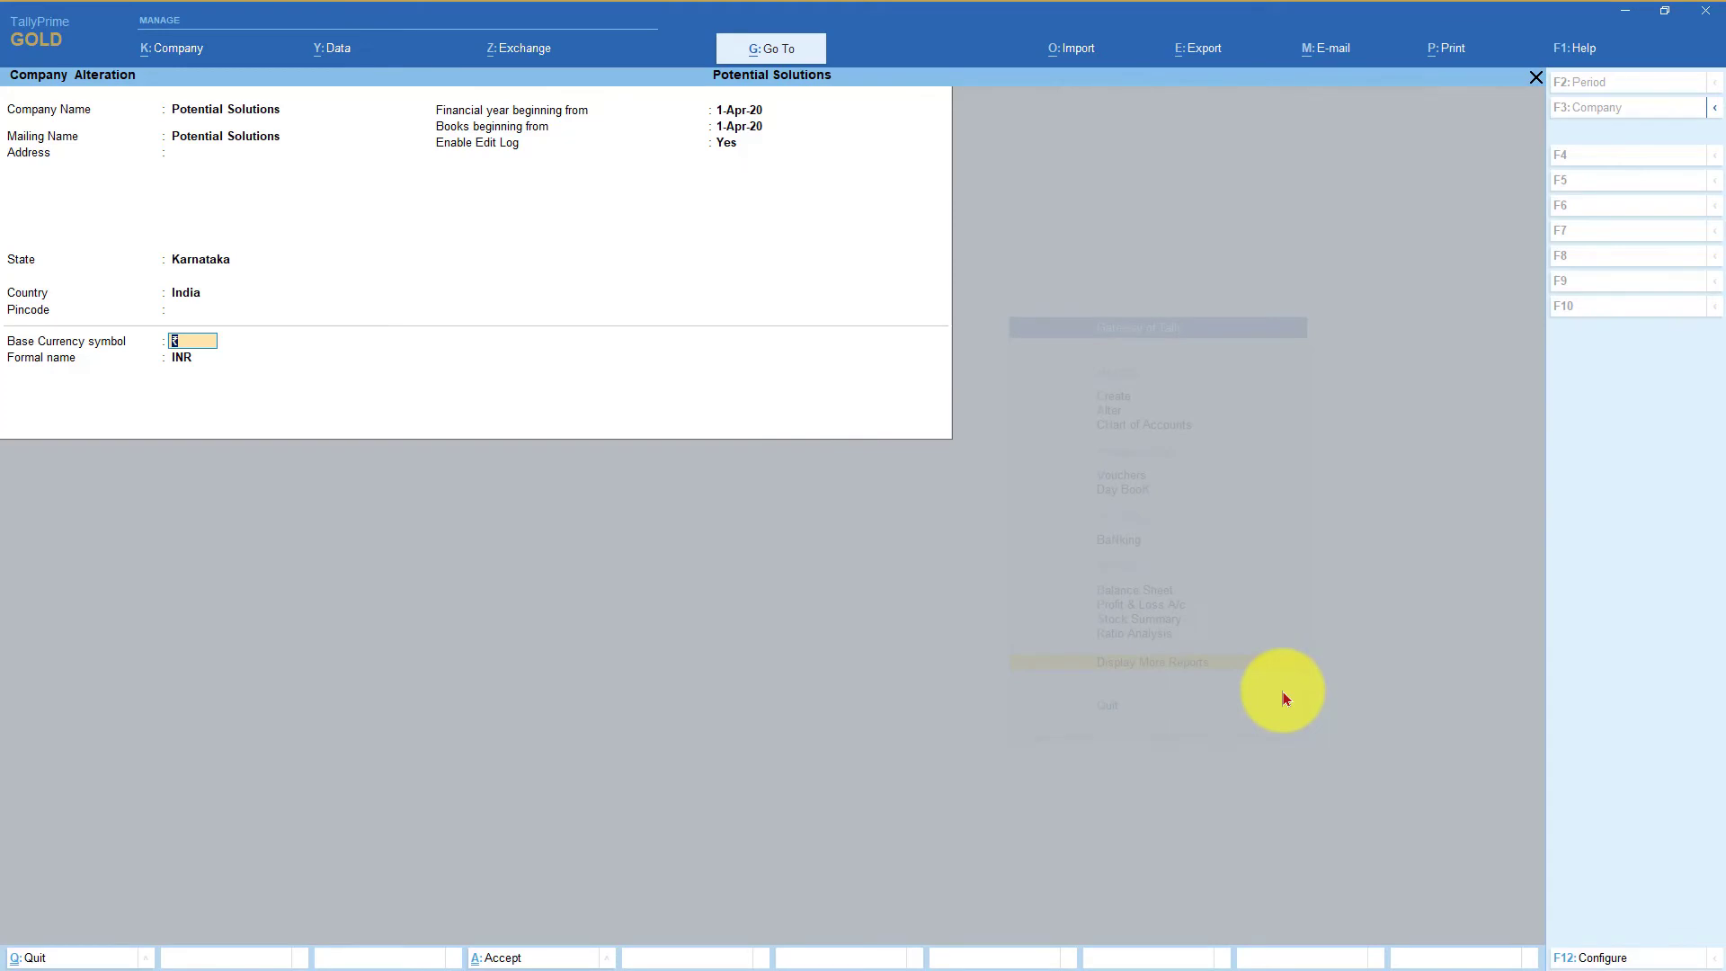
key("ctrl+a")
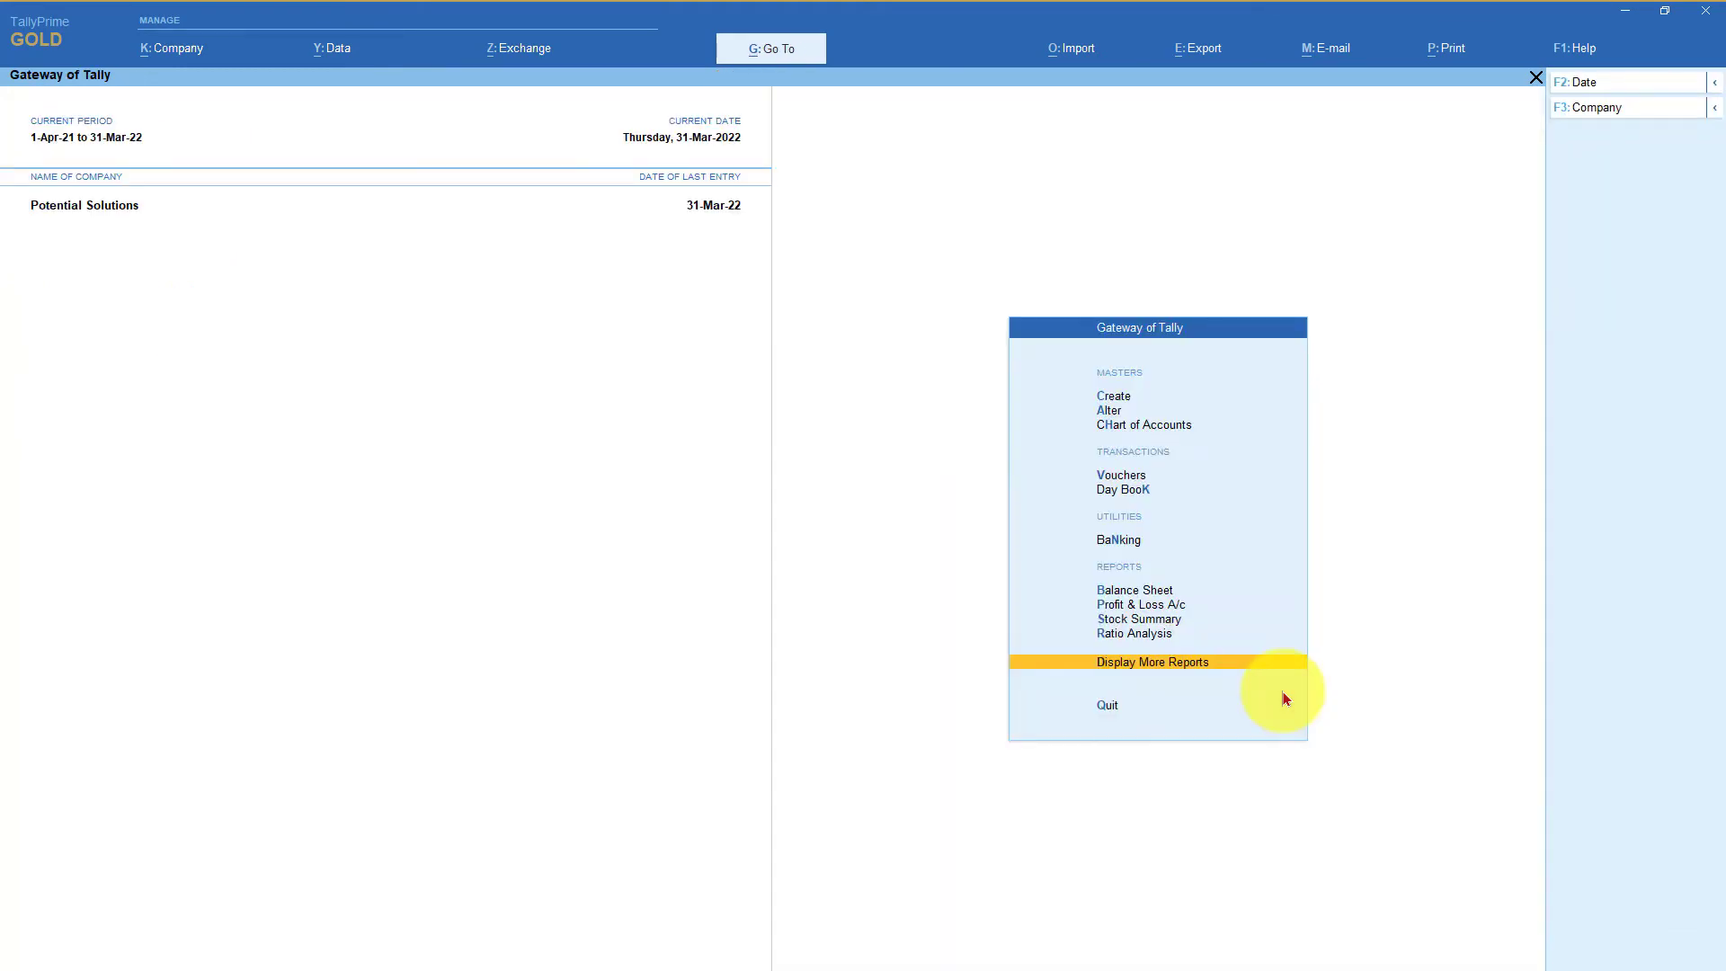
Display the March list of Payment vouchers from the Statistics report
key("d")
key("s")
key("s")
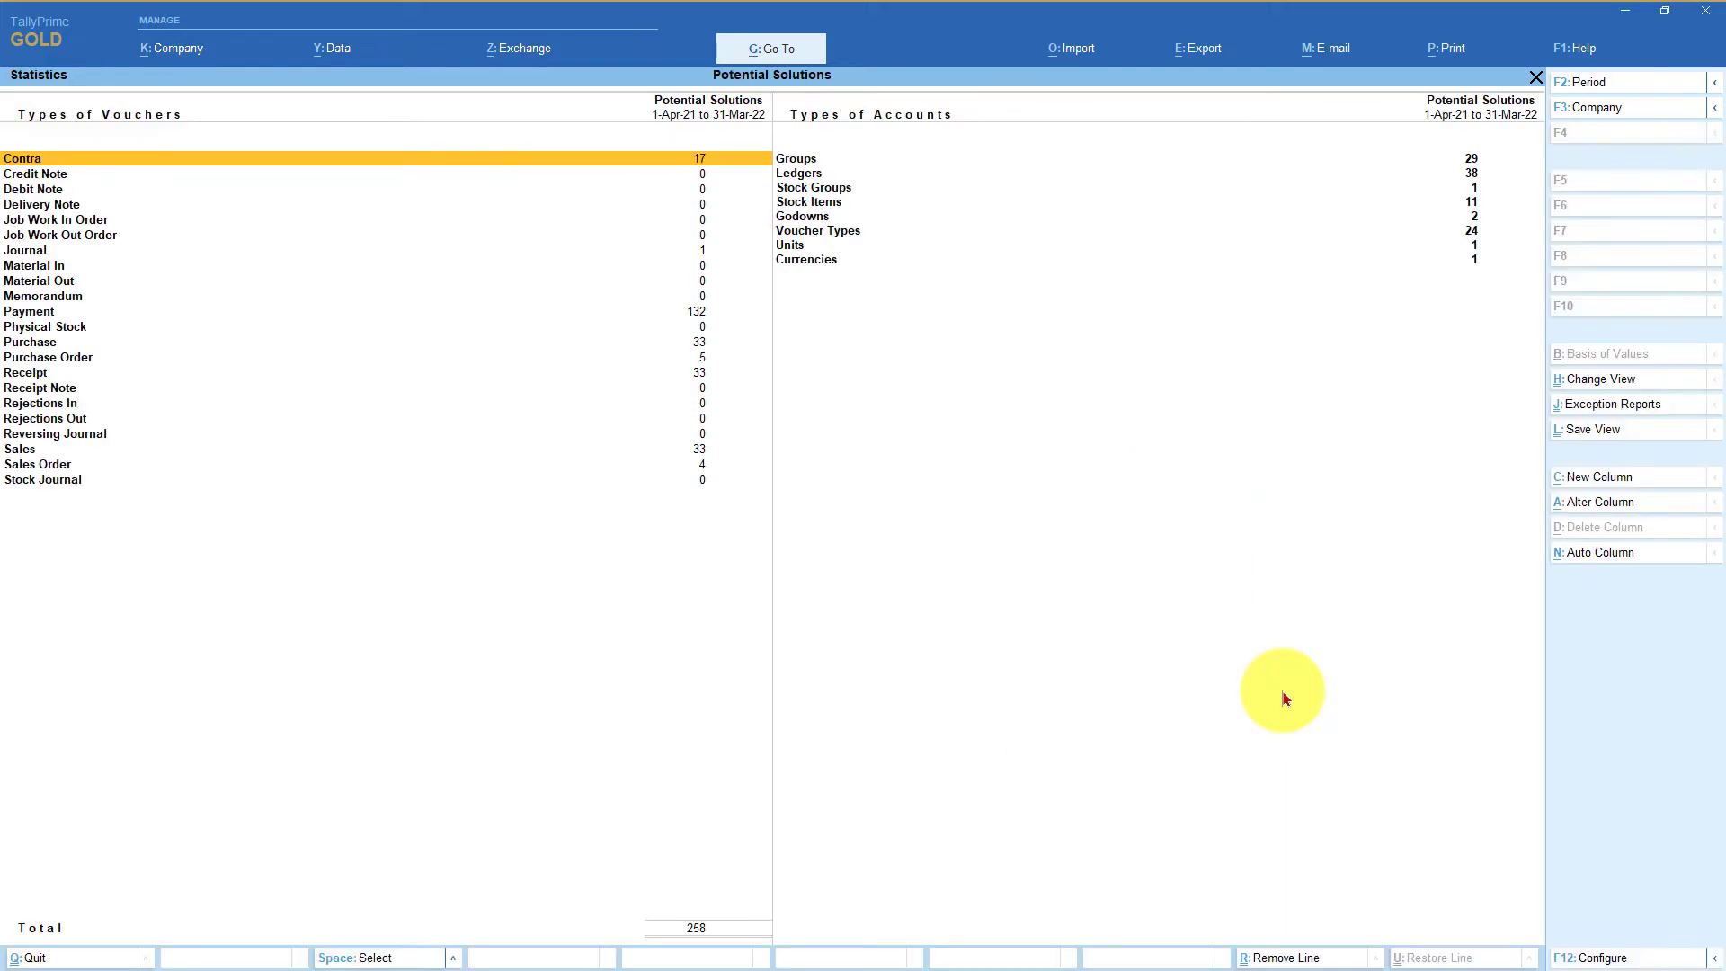
left_click(41, 313)
key("Return")
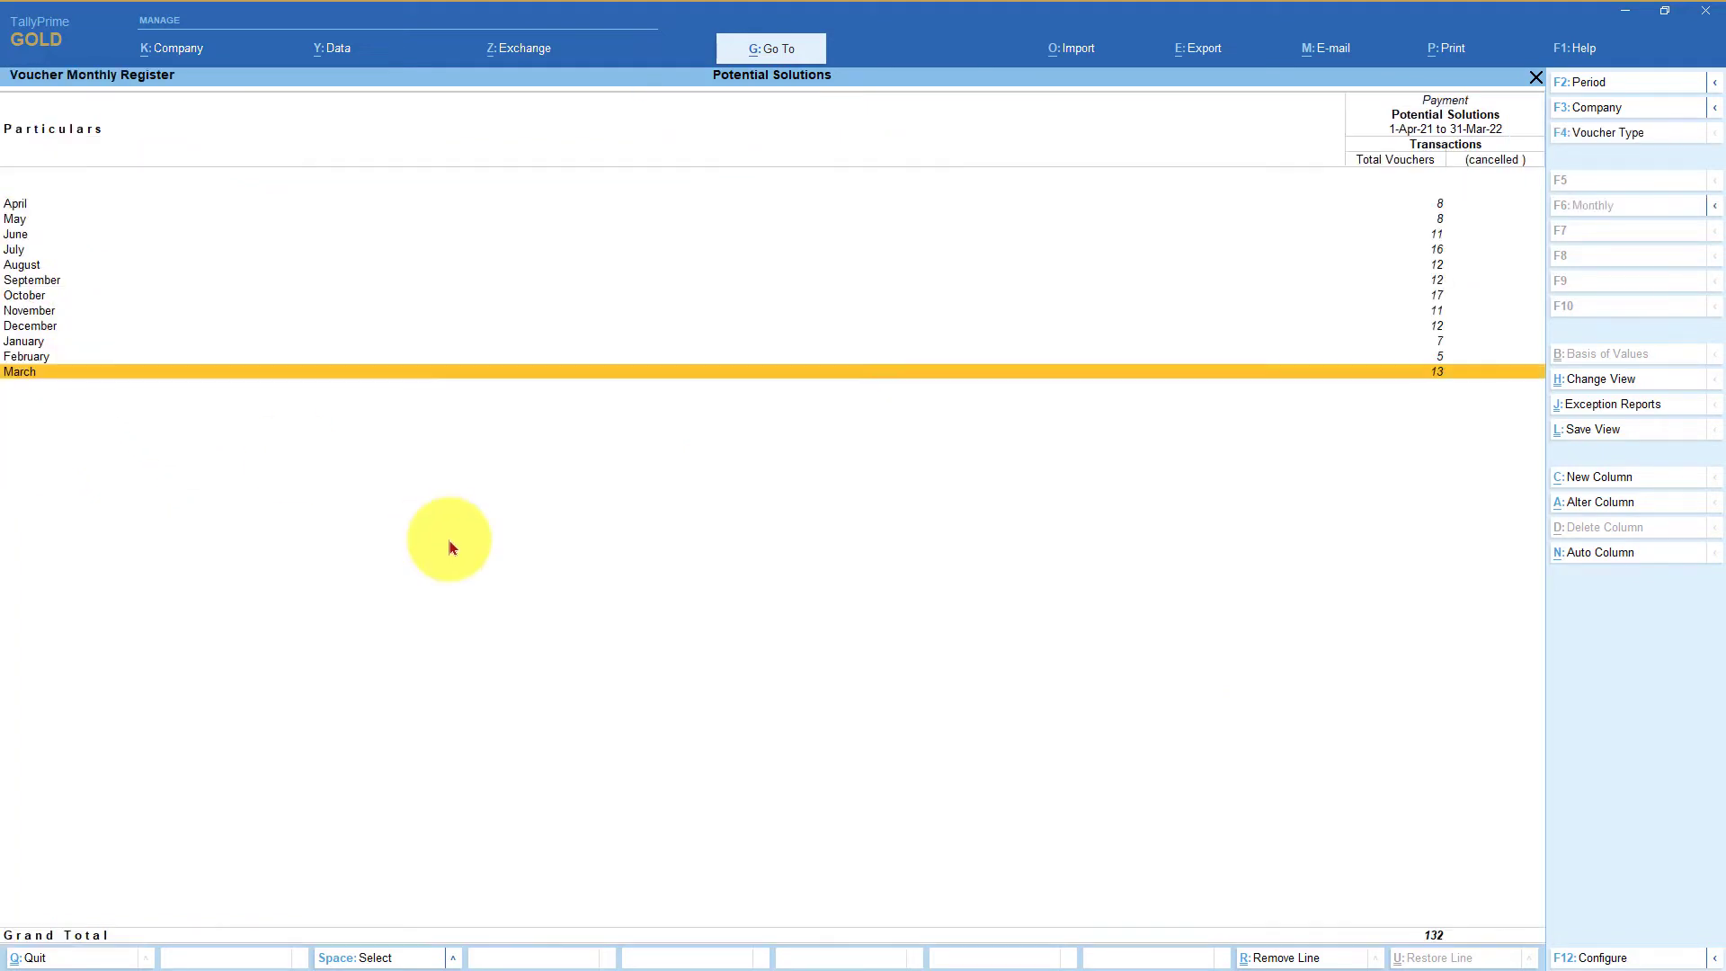
key("Return")
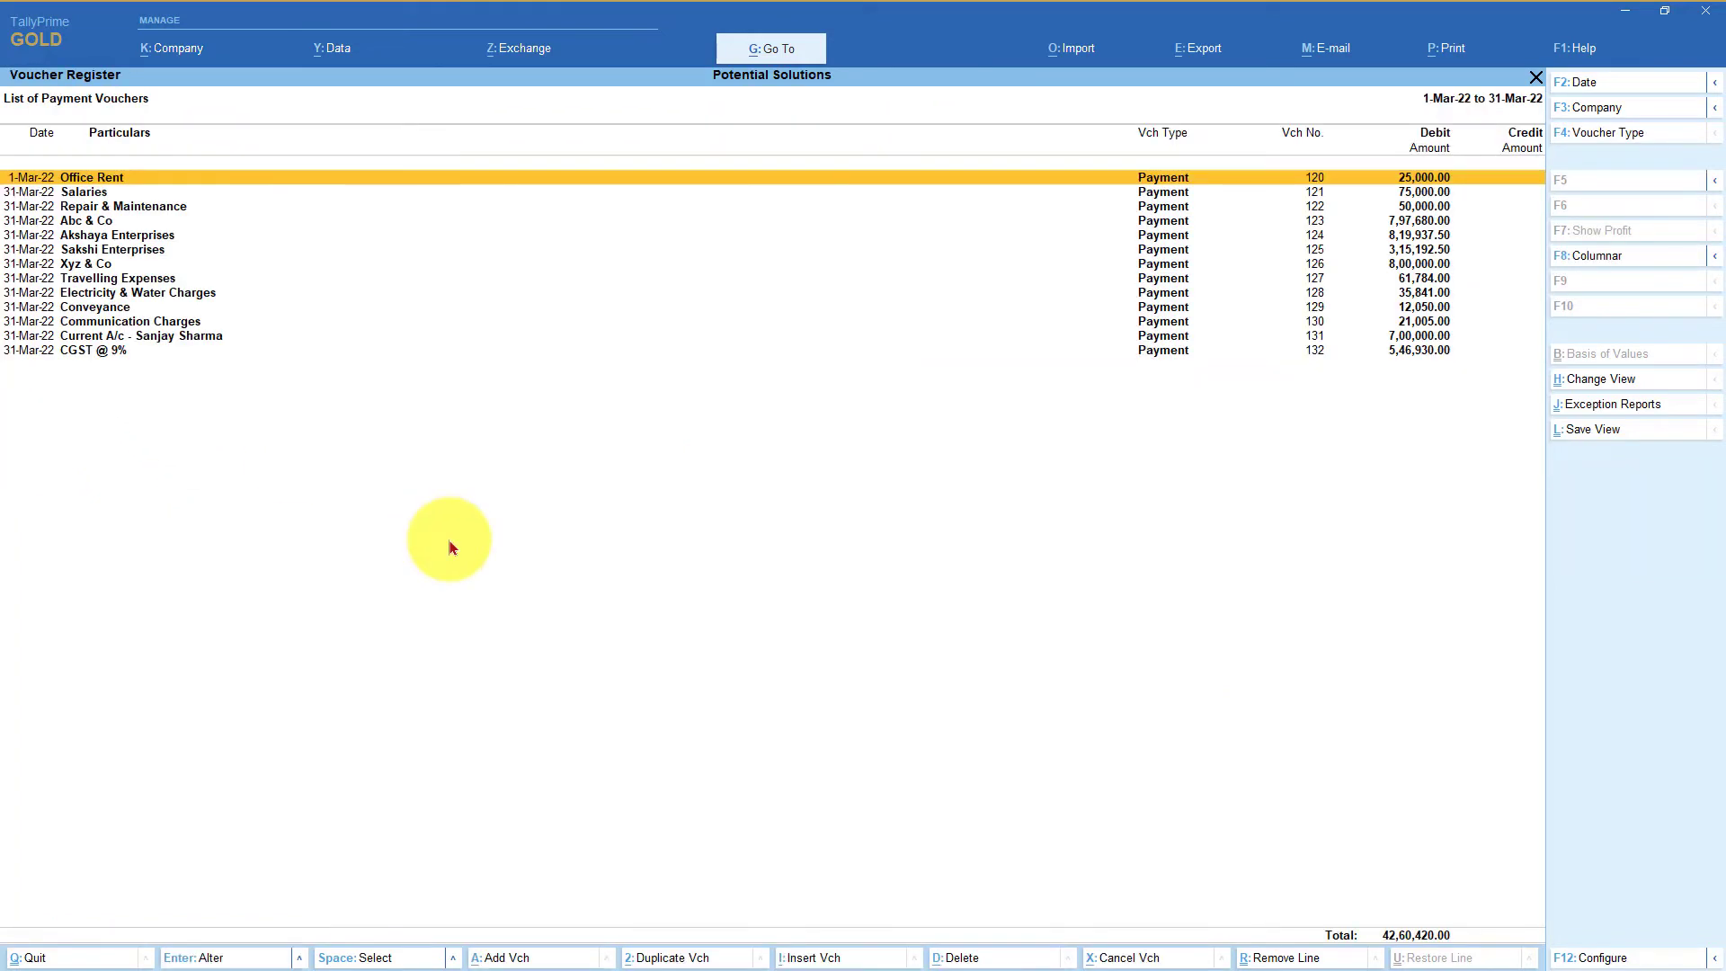
Open the Office Rent payment voucher and display its Edit Log from the related reports
key("Return")
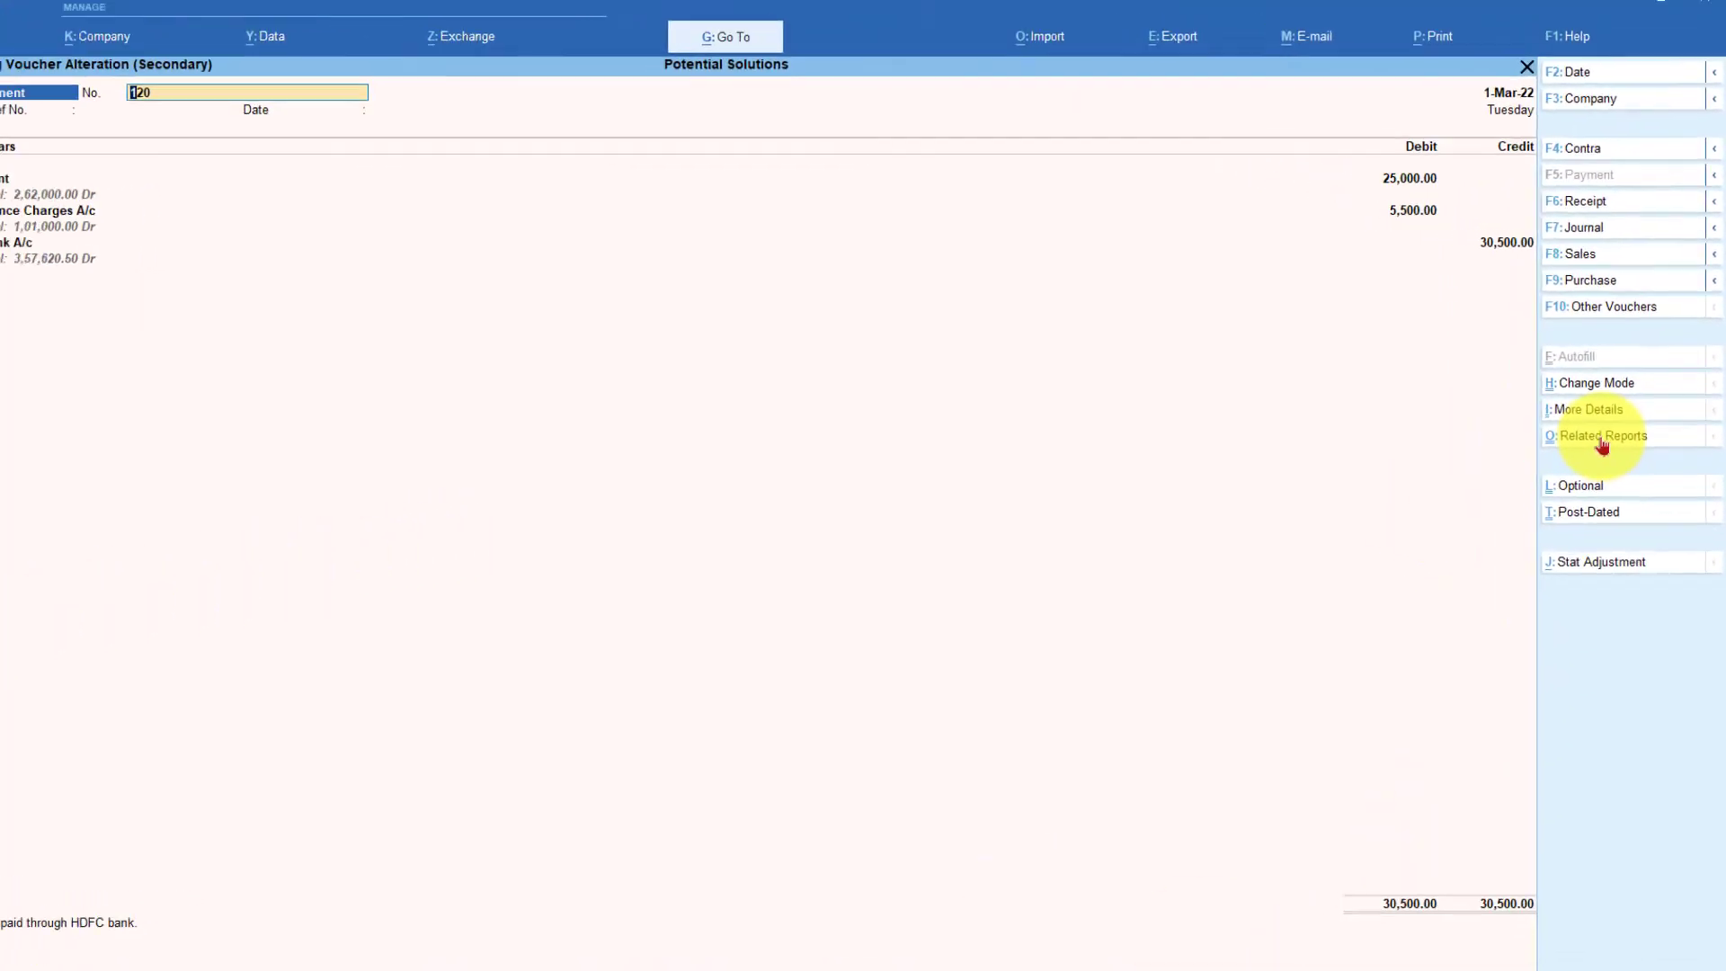
left_click(1601, 436)
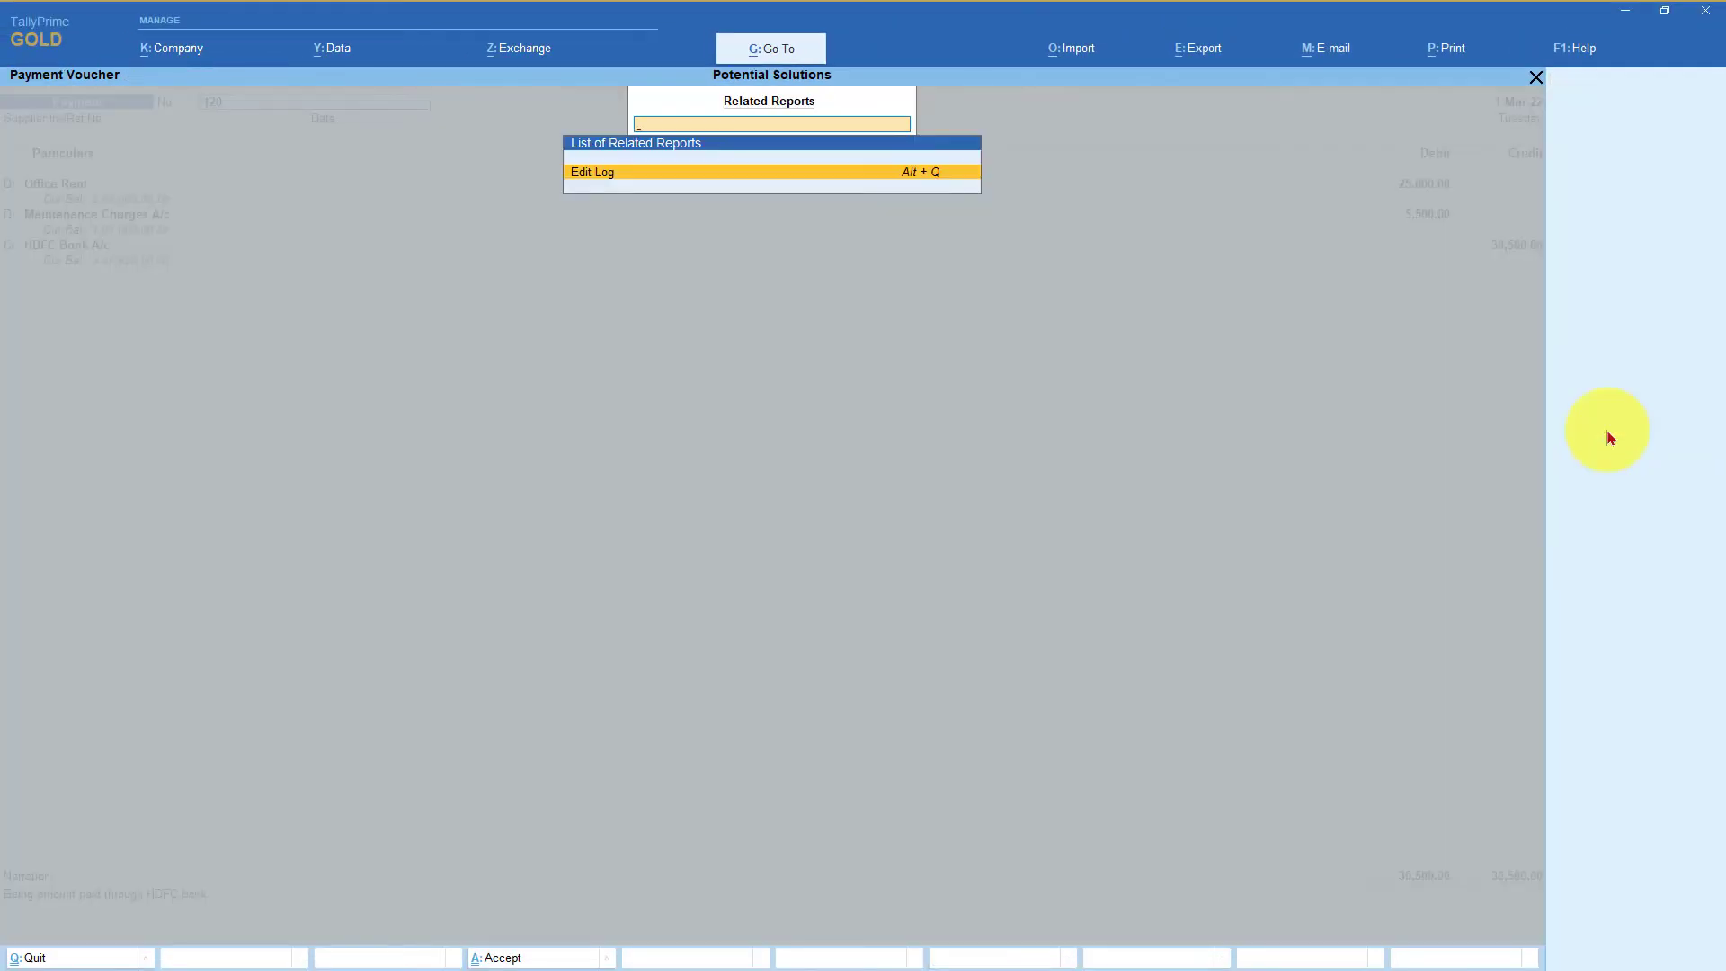
key("Return")
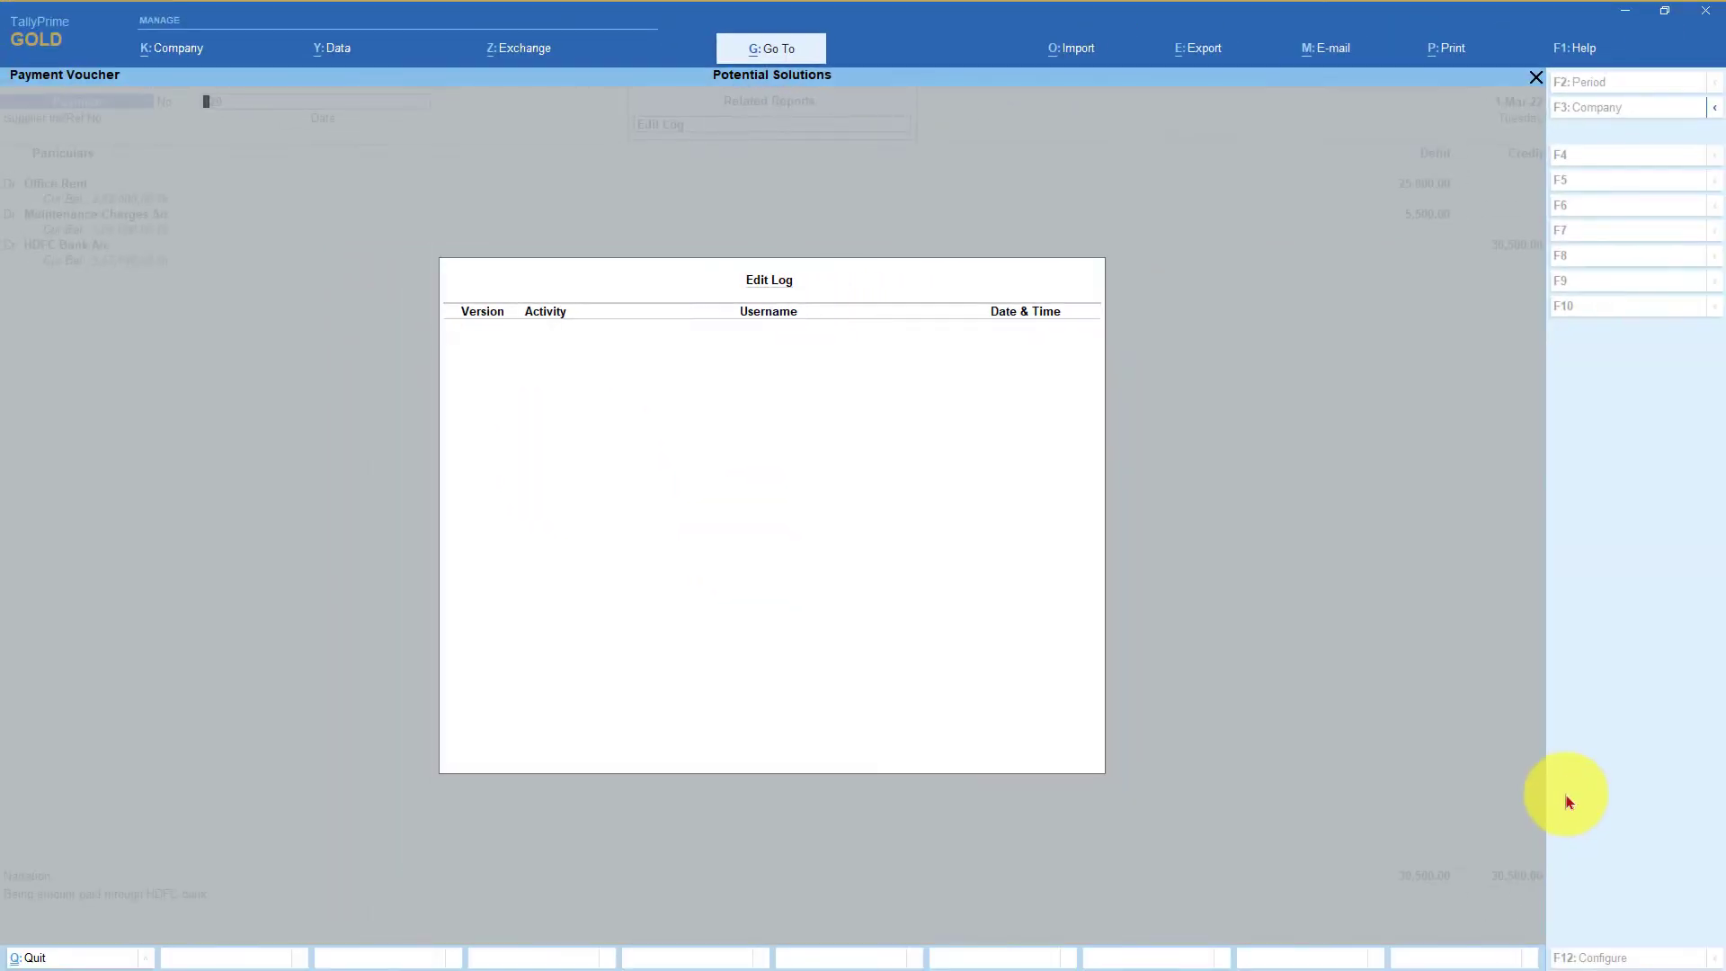
Close the Edit Log, set the Office Rent debit amount to 20,000 and save the payment voucher
key("Escape")
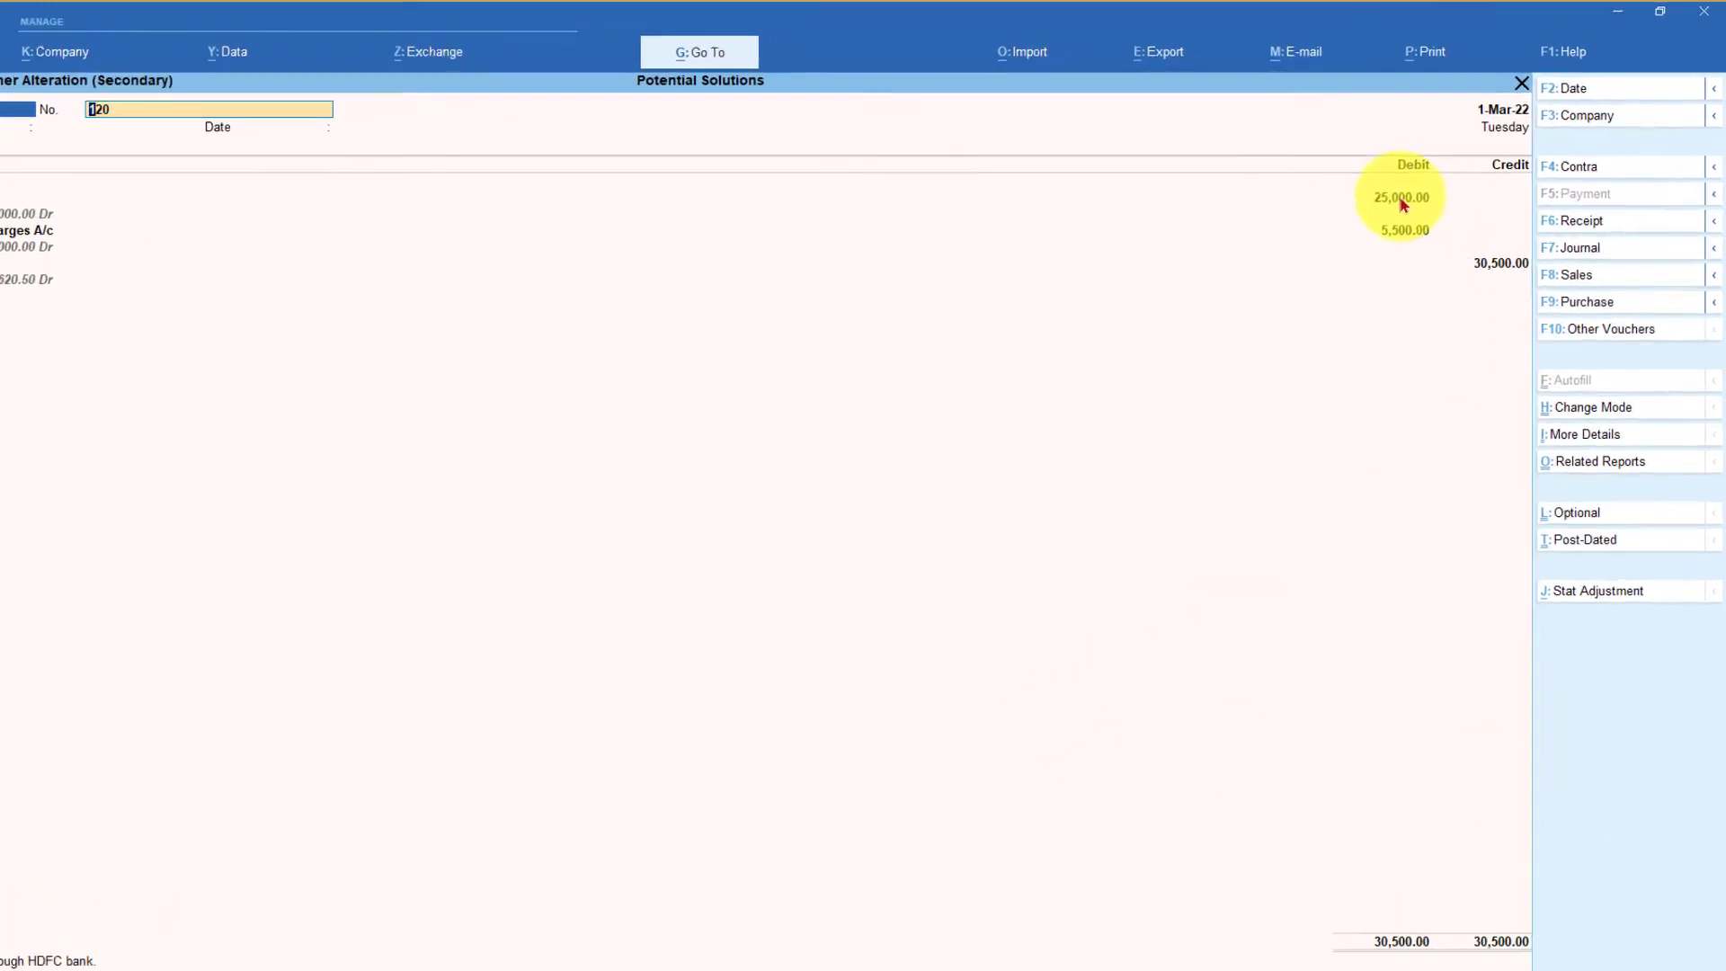
left_click(1399, 197)
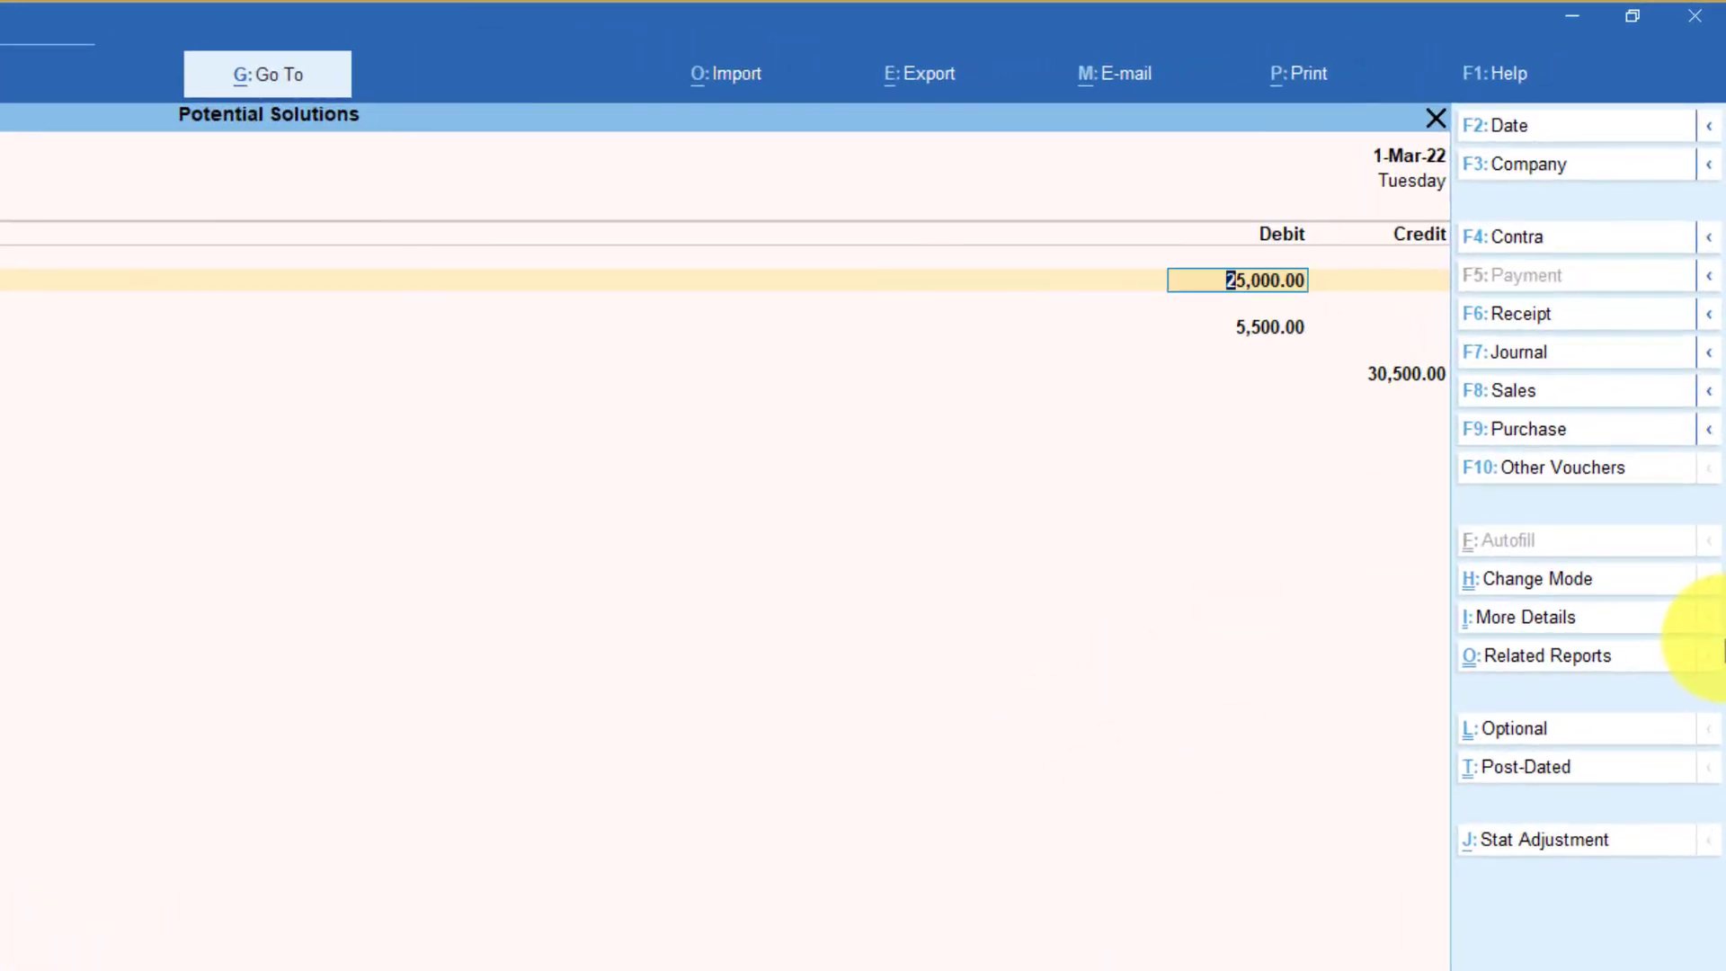
type("20000")
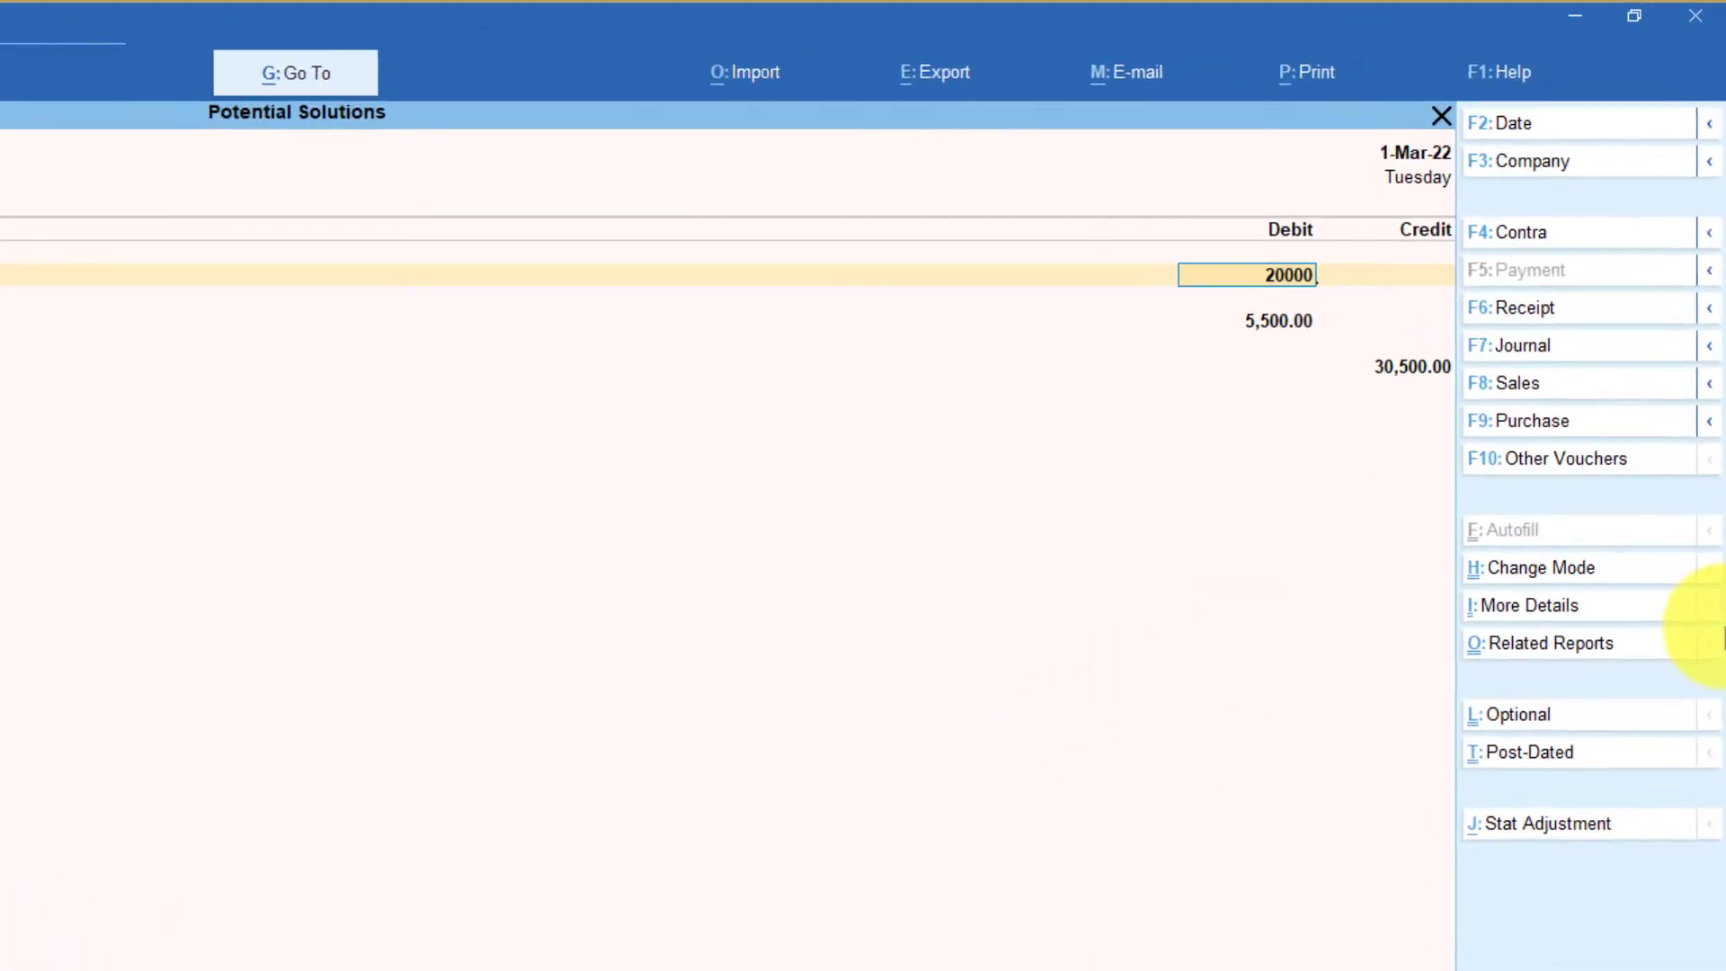
key("Return")
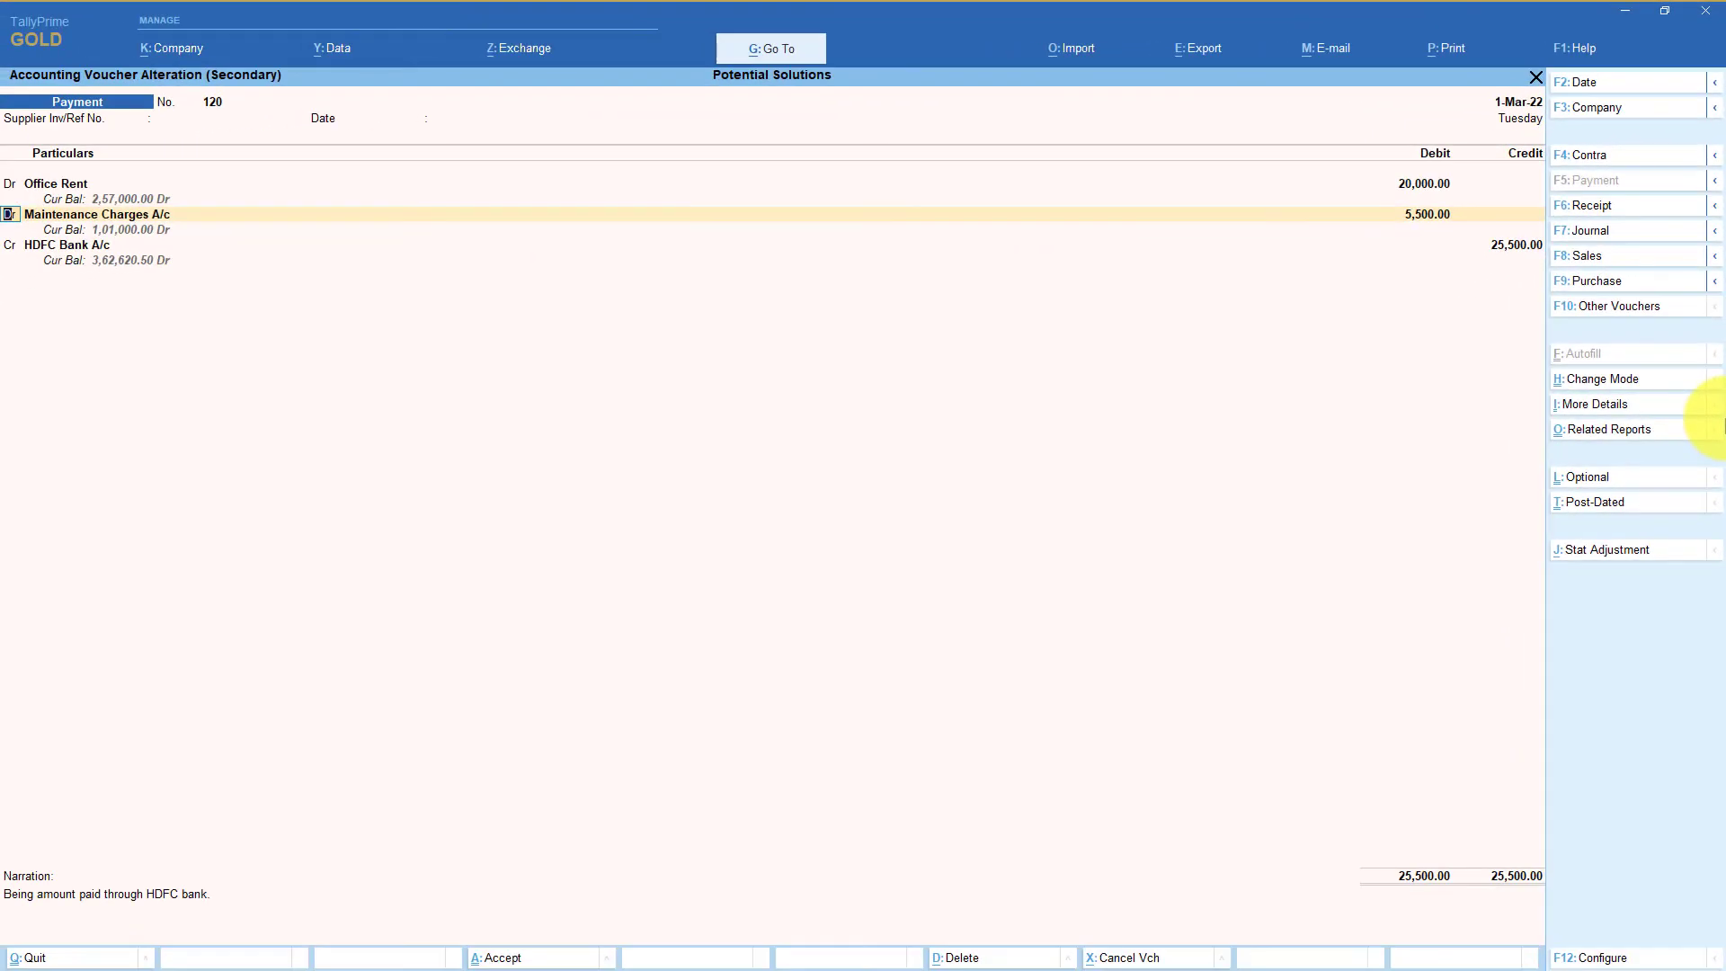
key("ctrl+a")
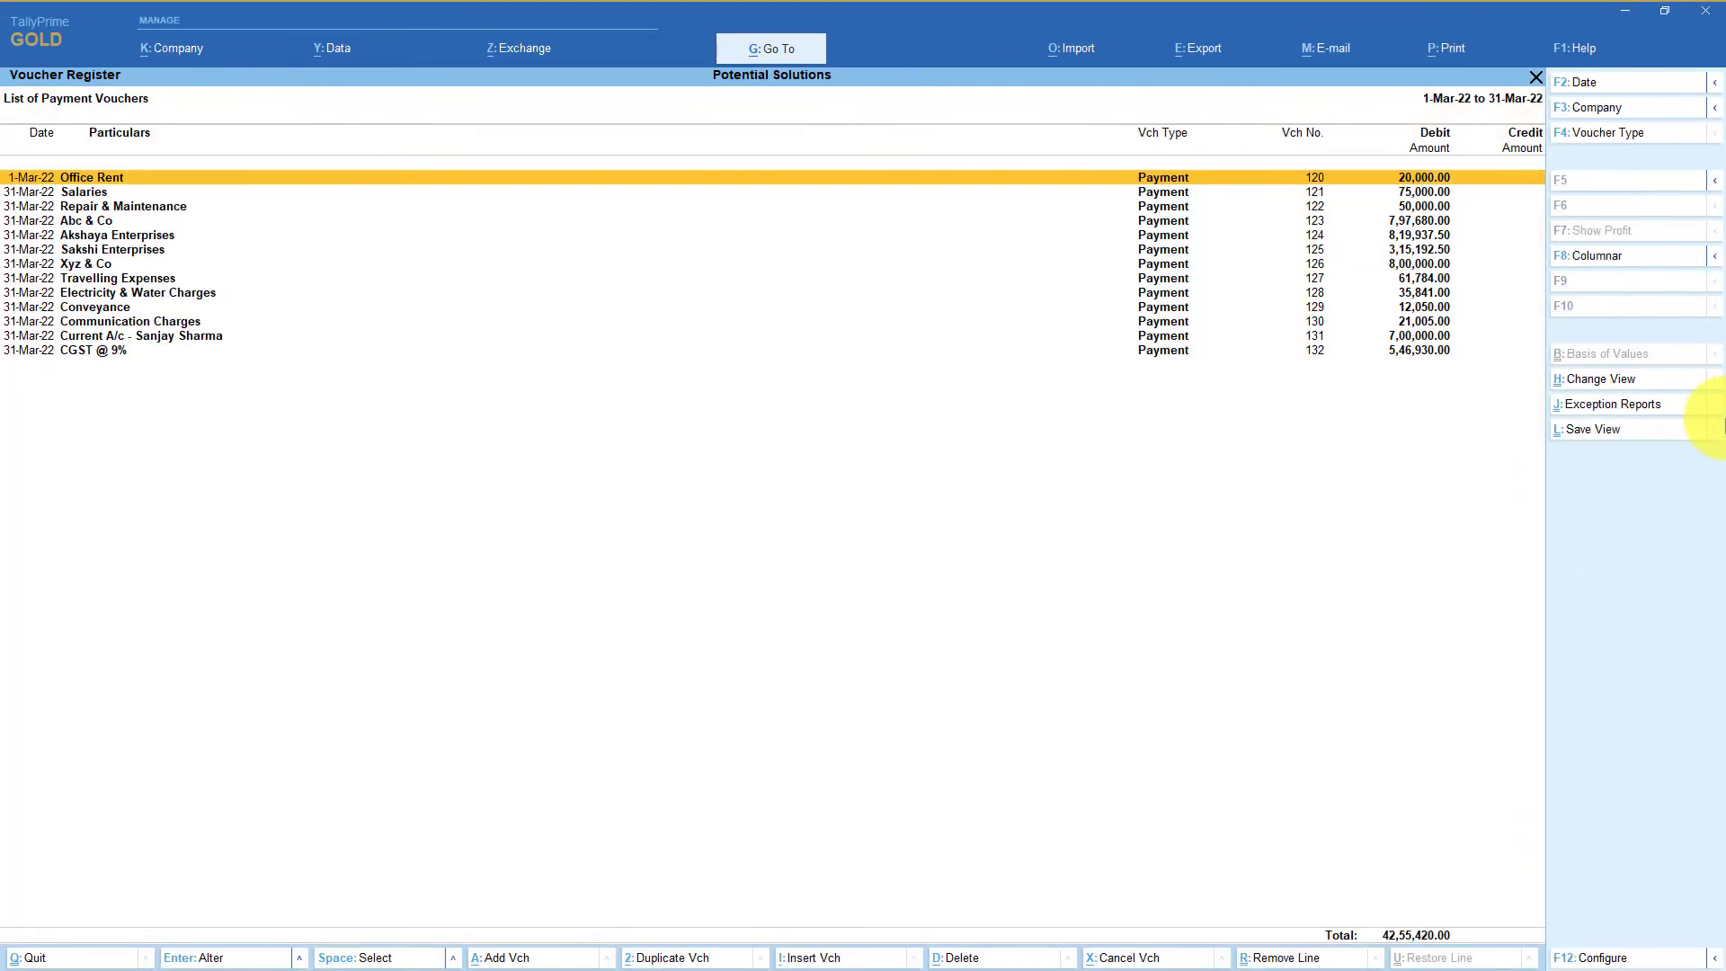
Reopen the Office Rent payment voucher, display its Edit Log and view the details of the Previous Record version
key("Return")
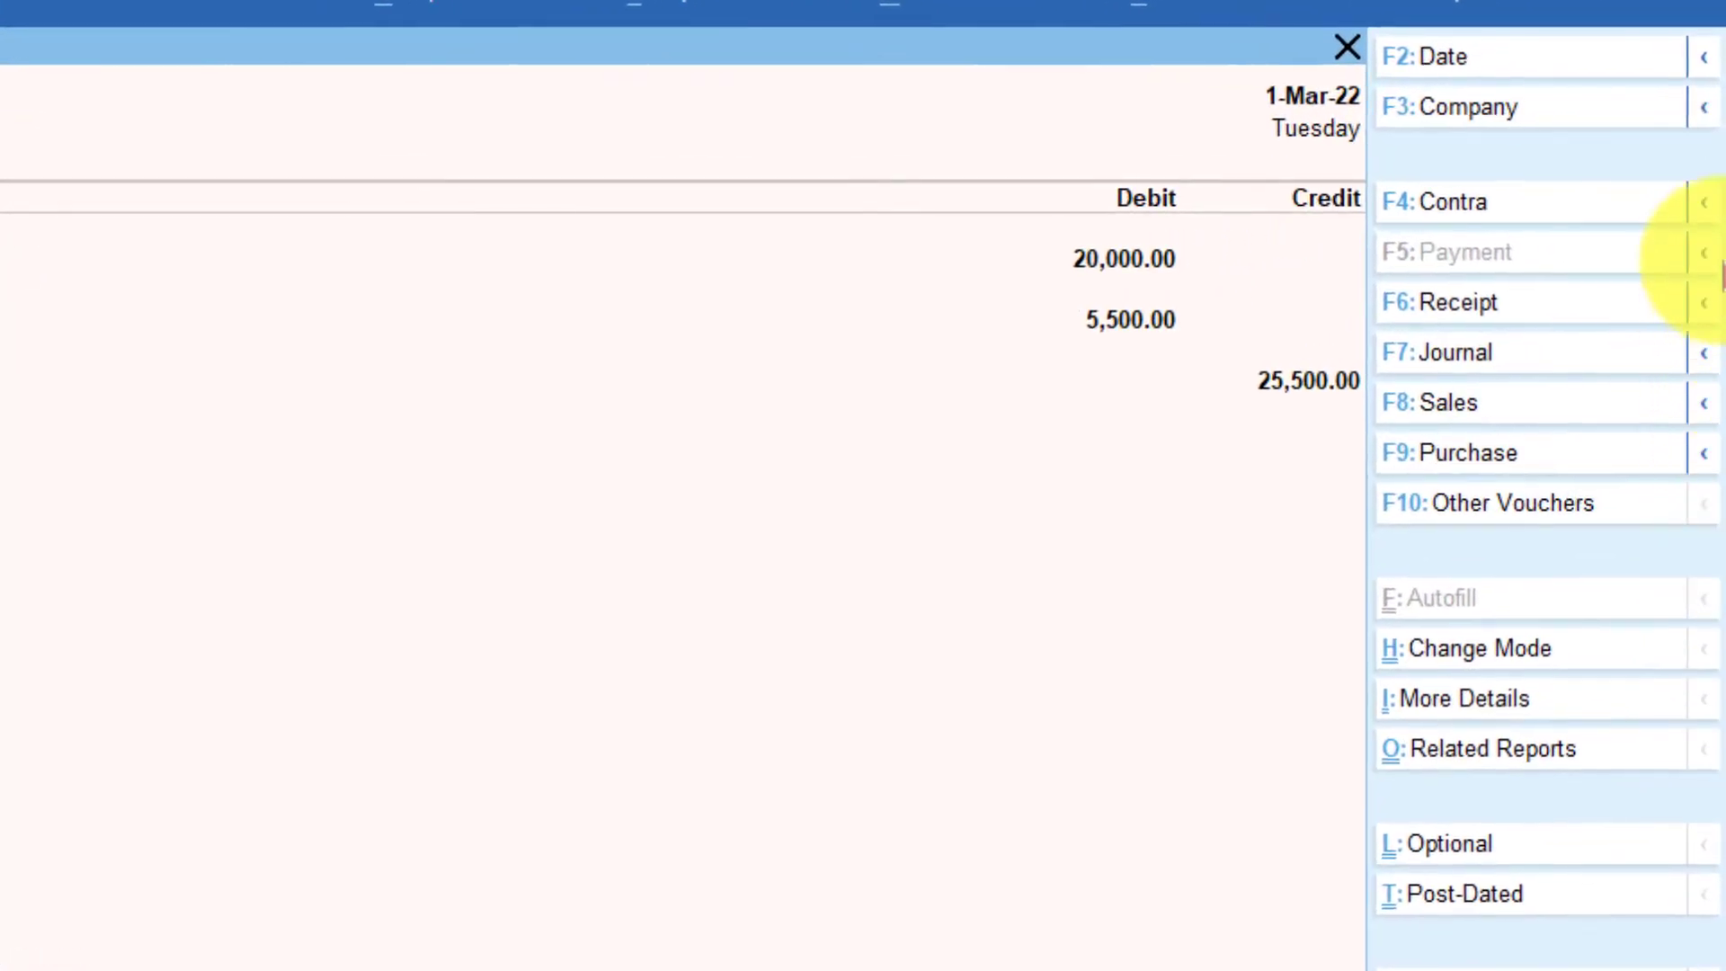
left_click(1492, 748)
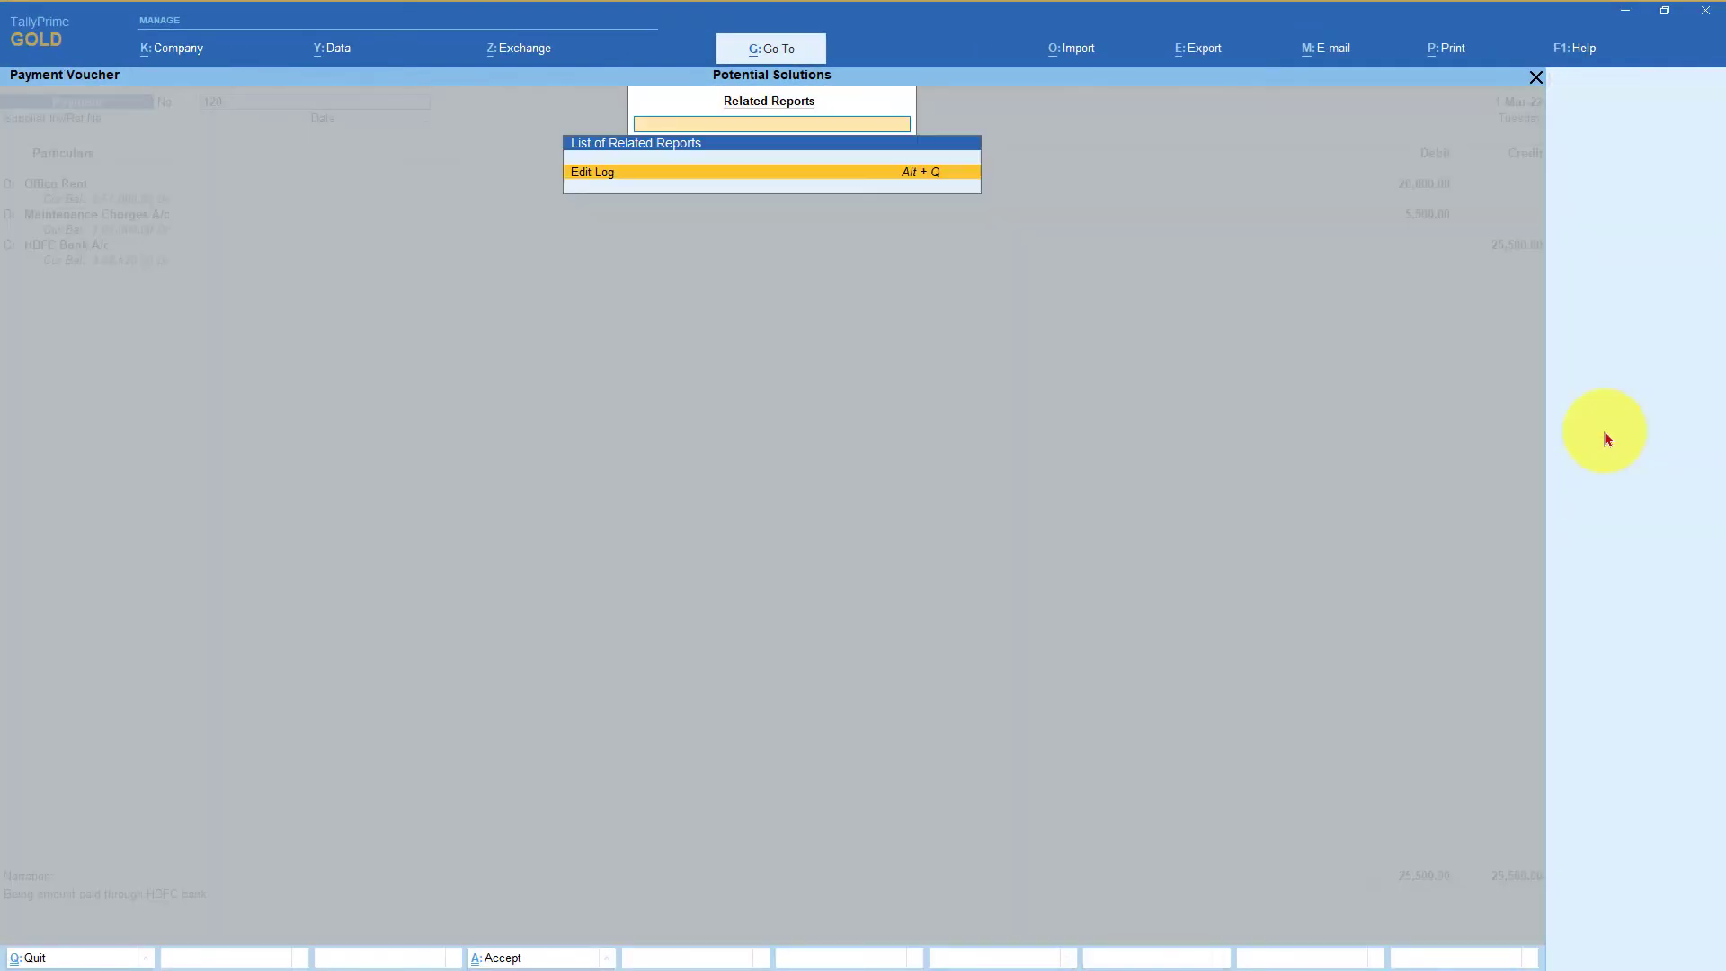
key("Return")
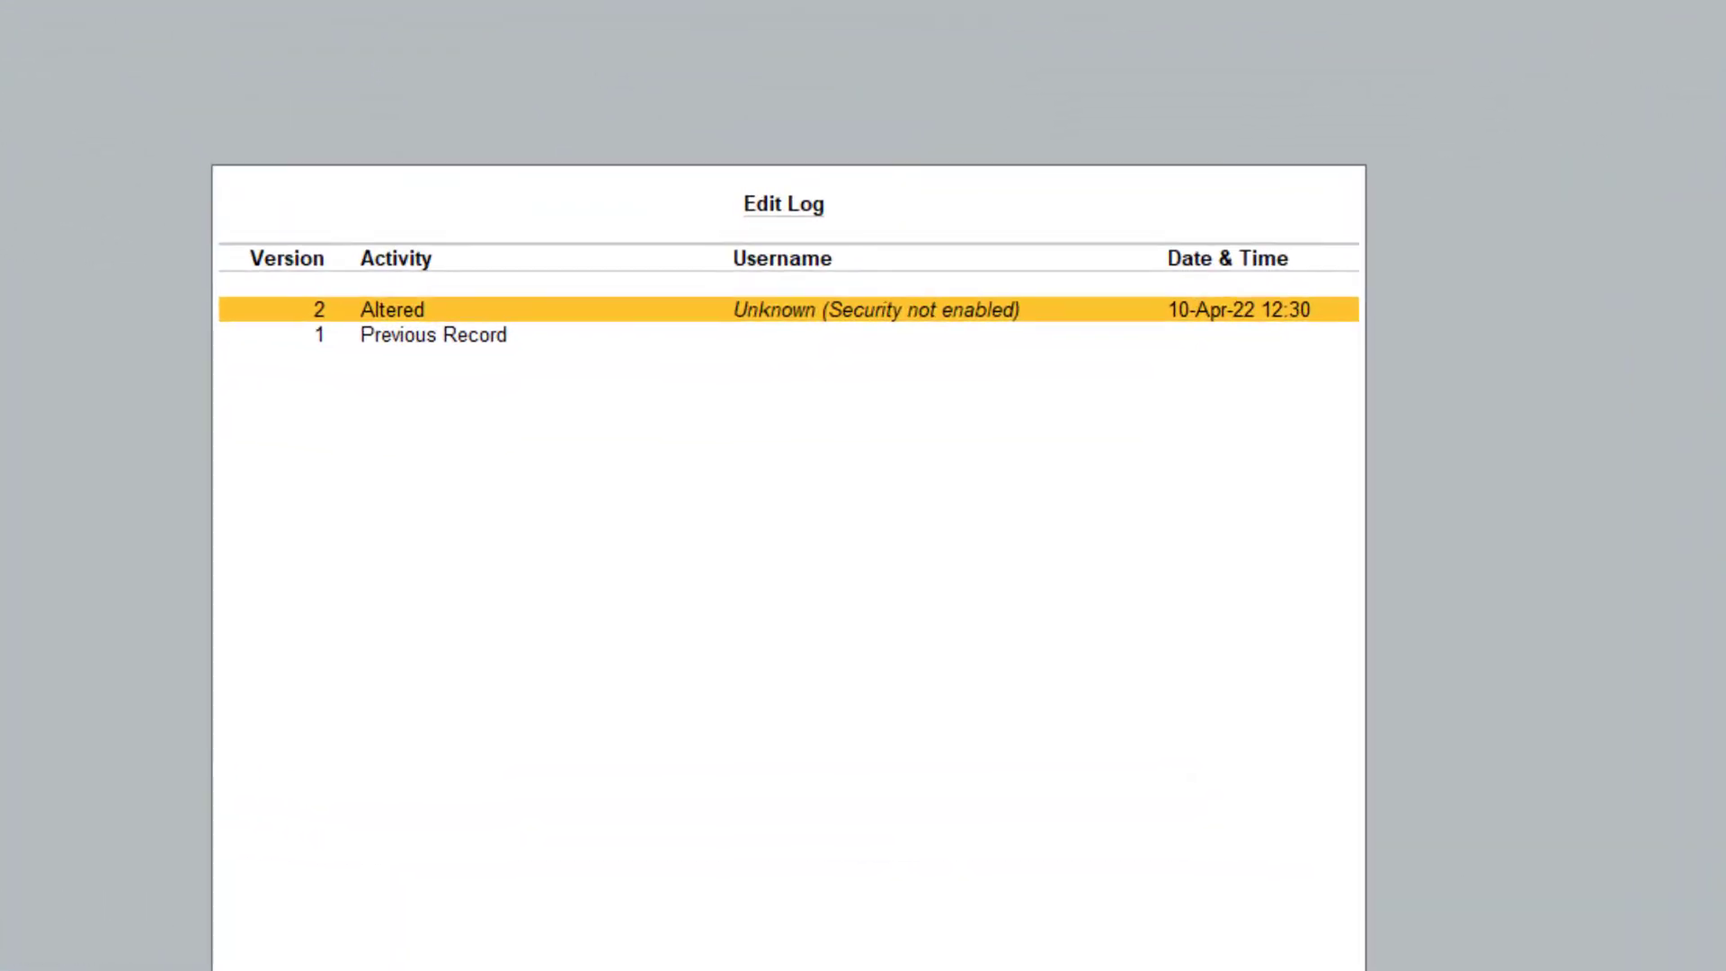
key("Down")
key("Return")
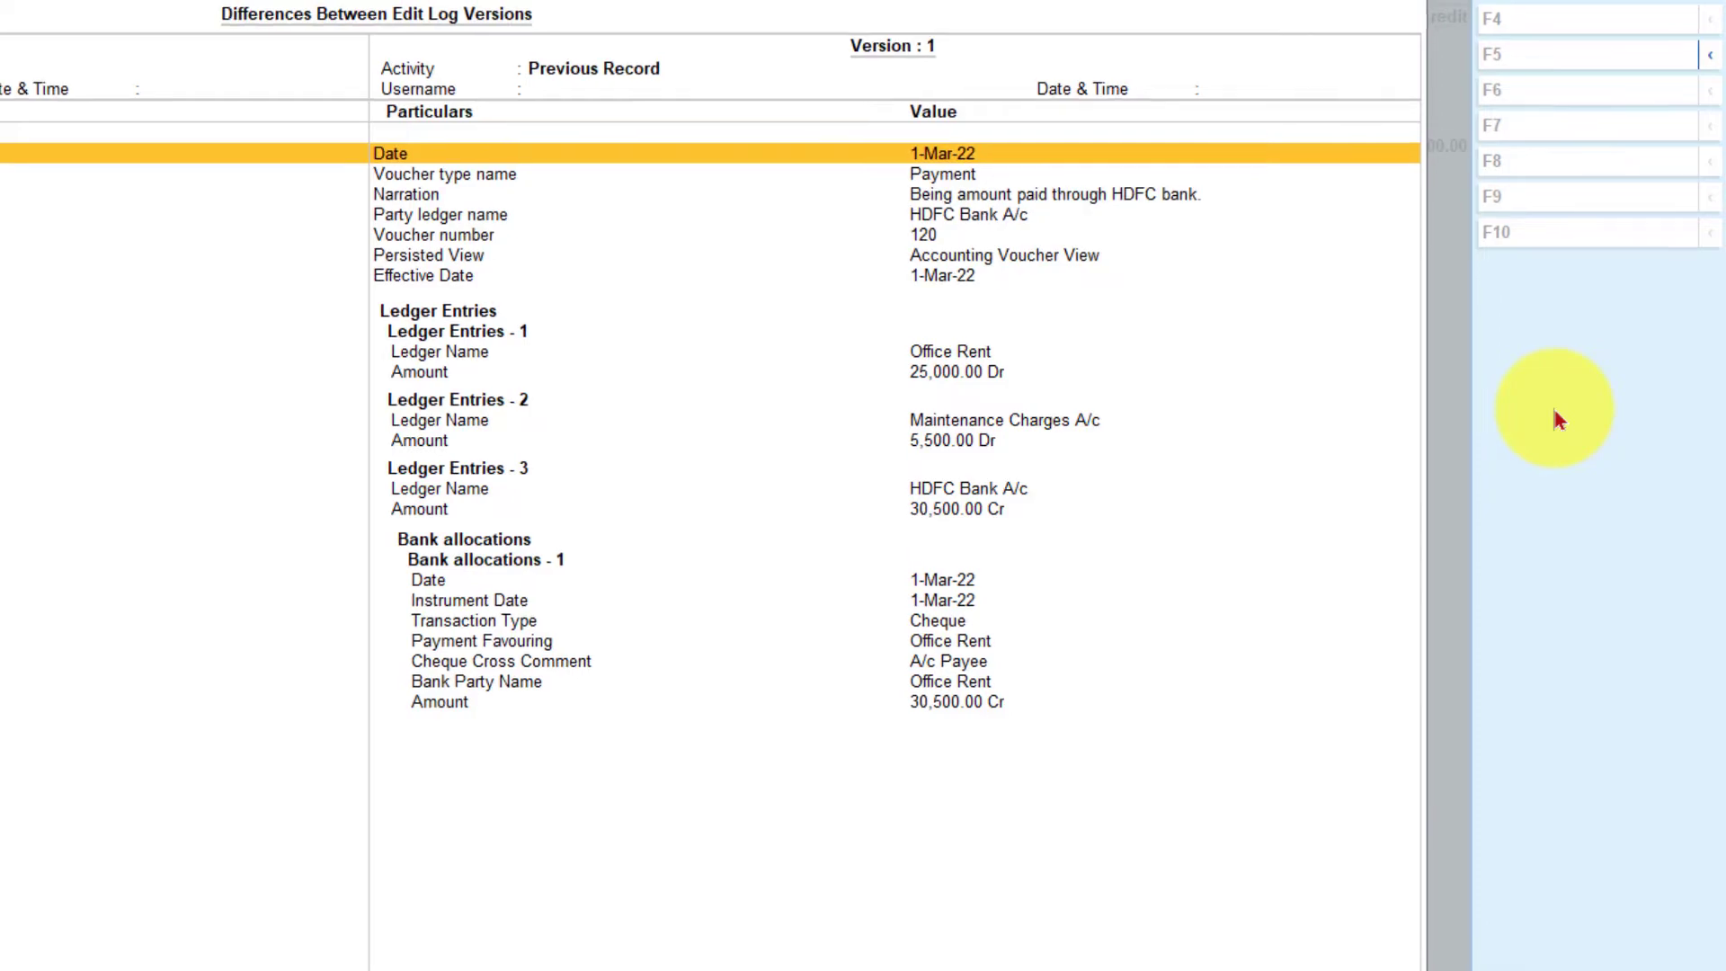
key("Escape")
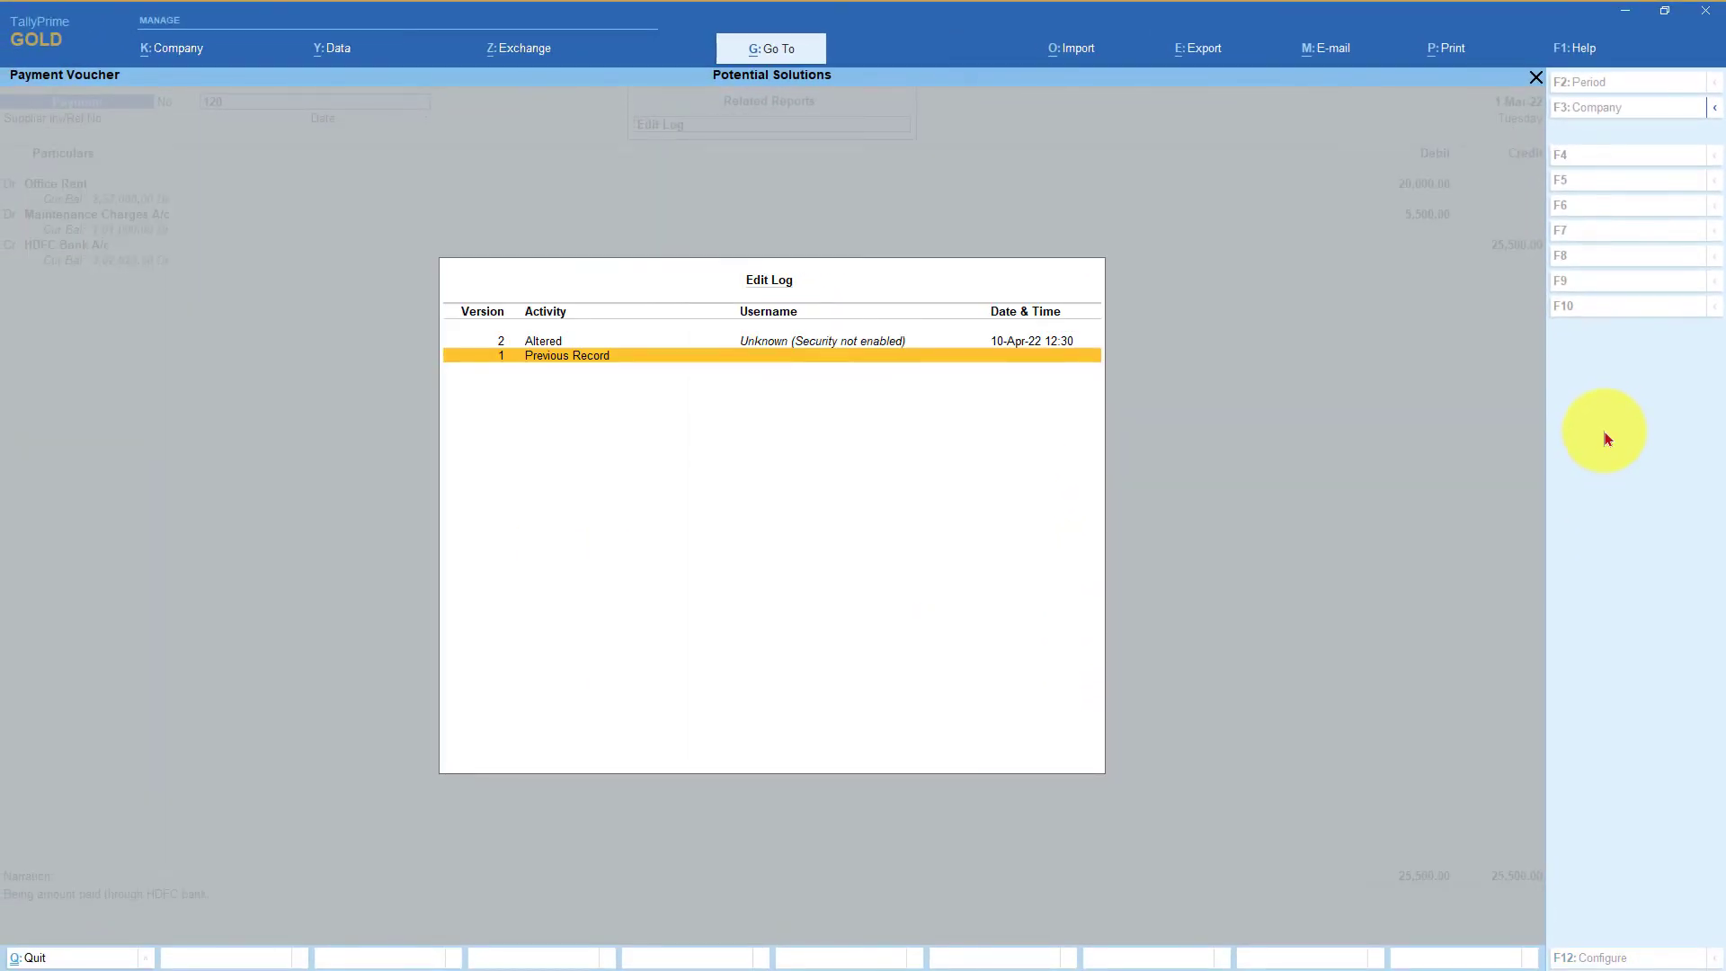
Compare the Altered version of the Office Rent voucher with the previous one, and return to the Gateway of Tally
key("Up")
key("Return")
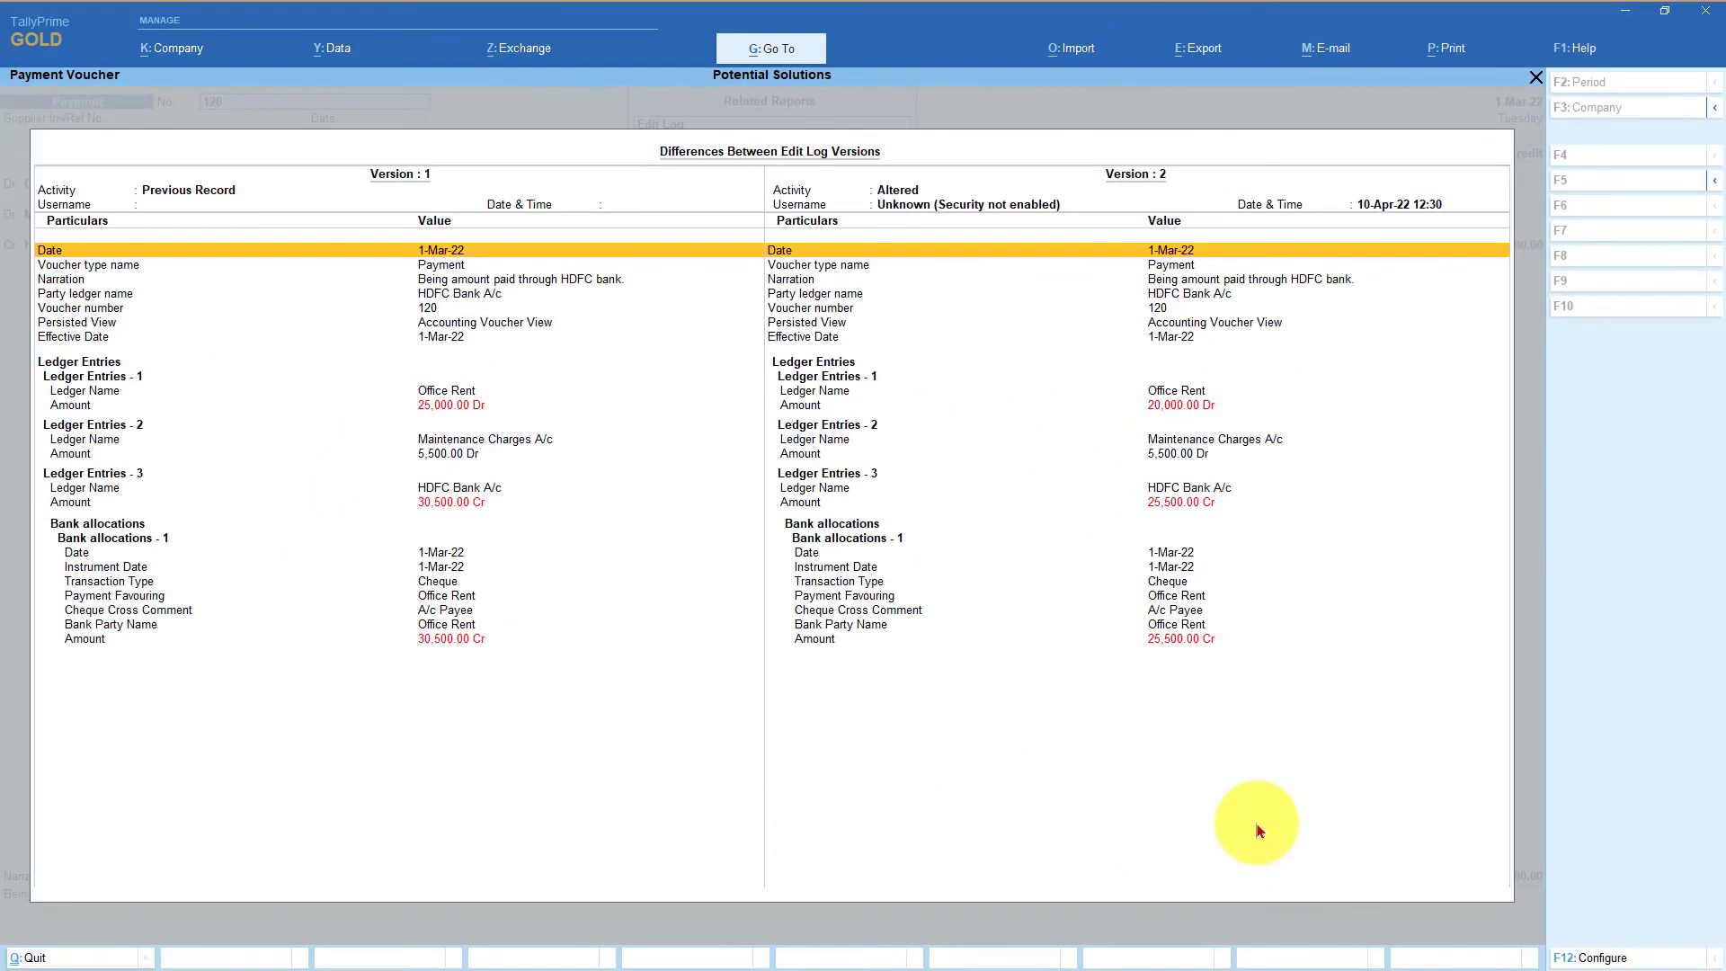
key("Escape")
key("Escape")
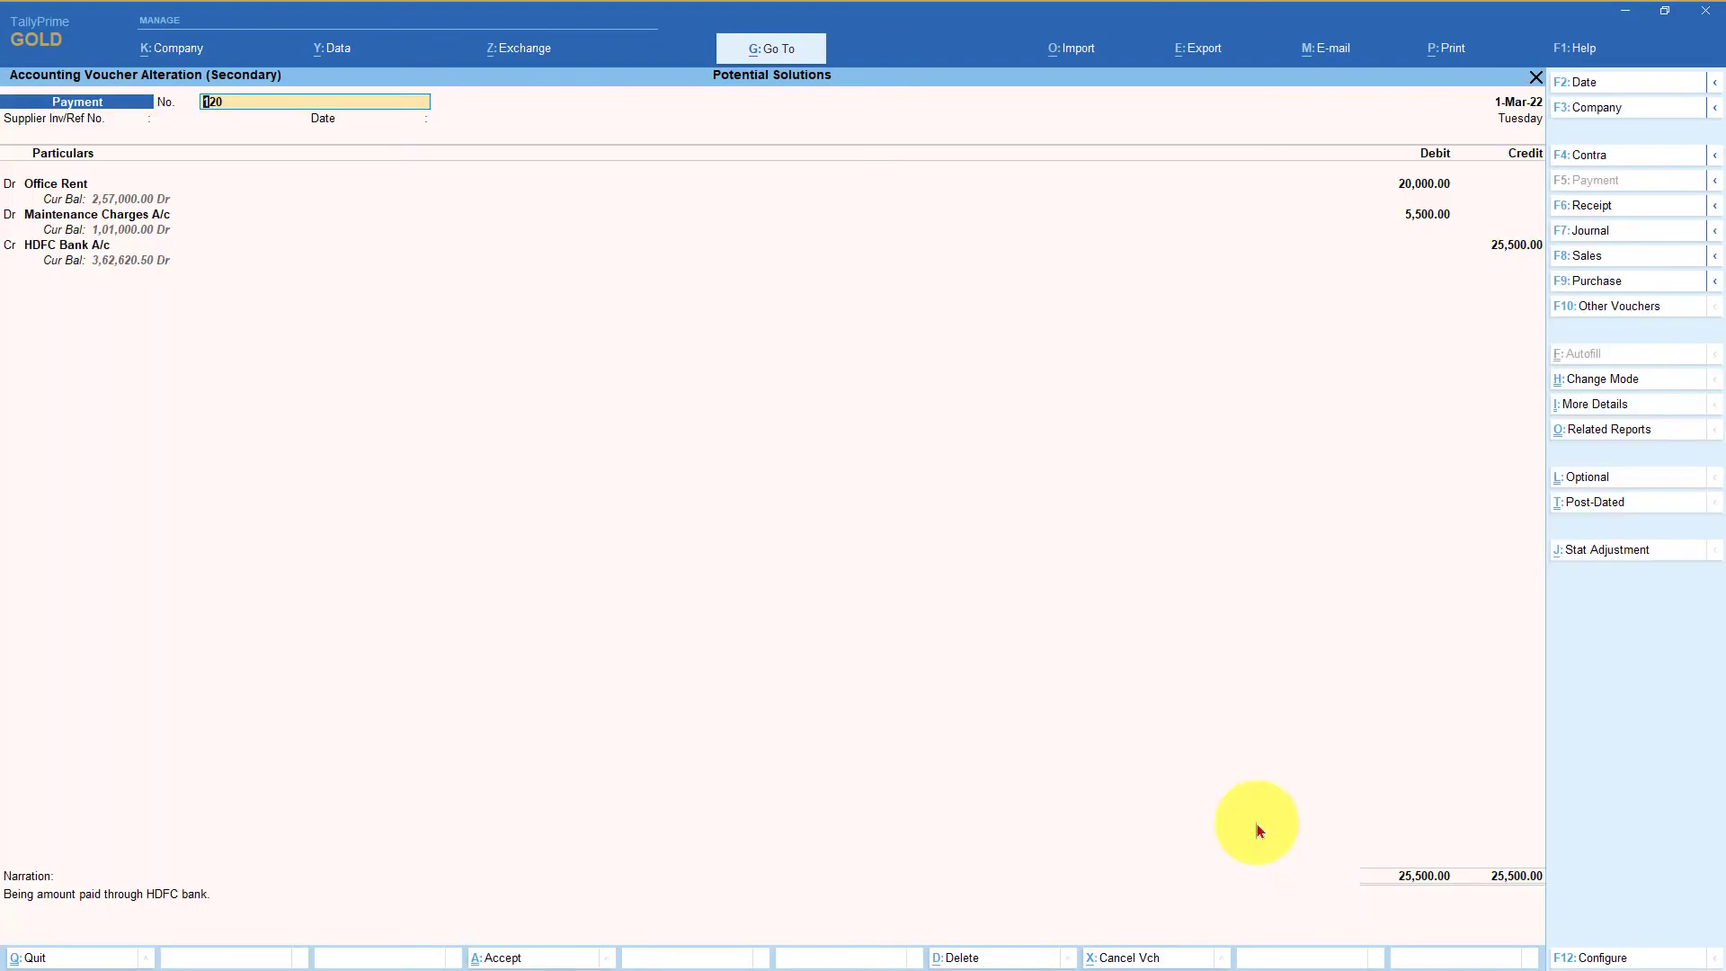
key("Escape")
key("Return")
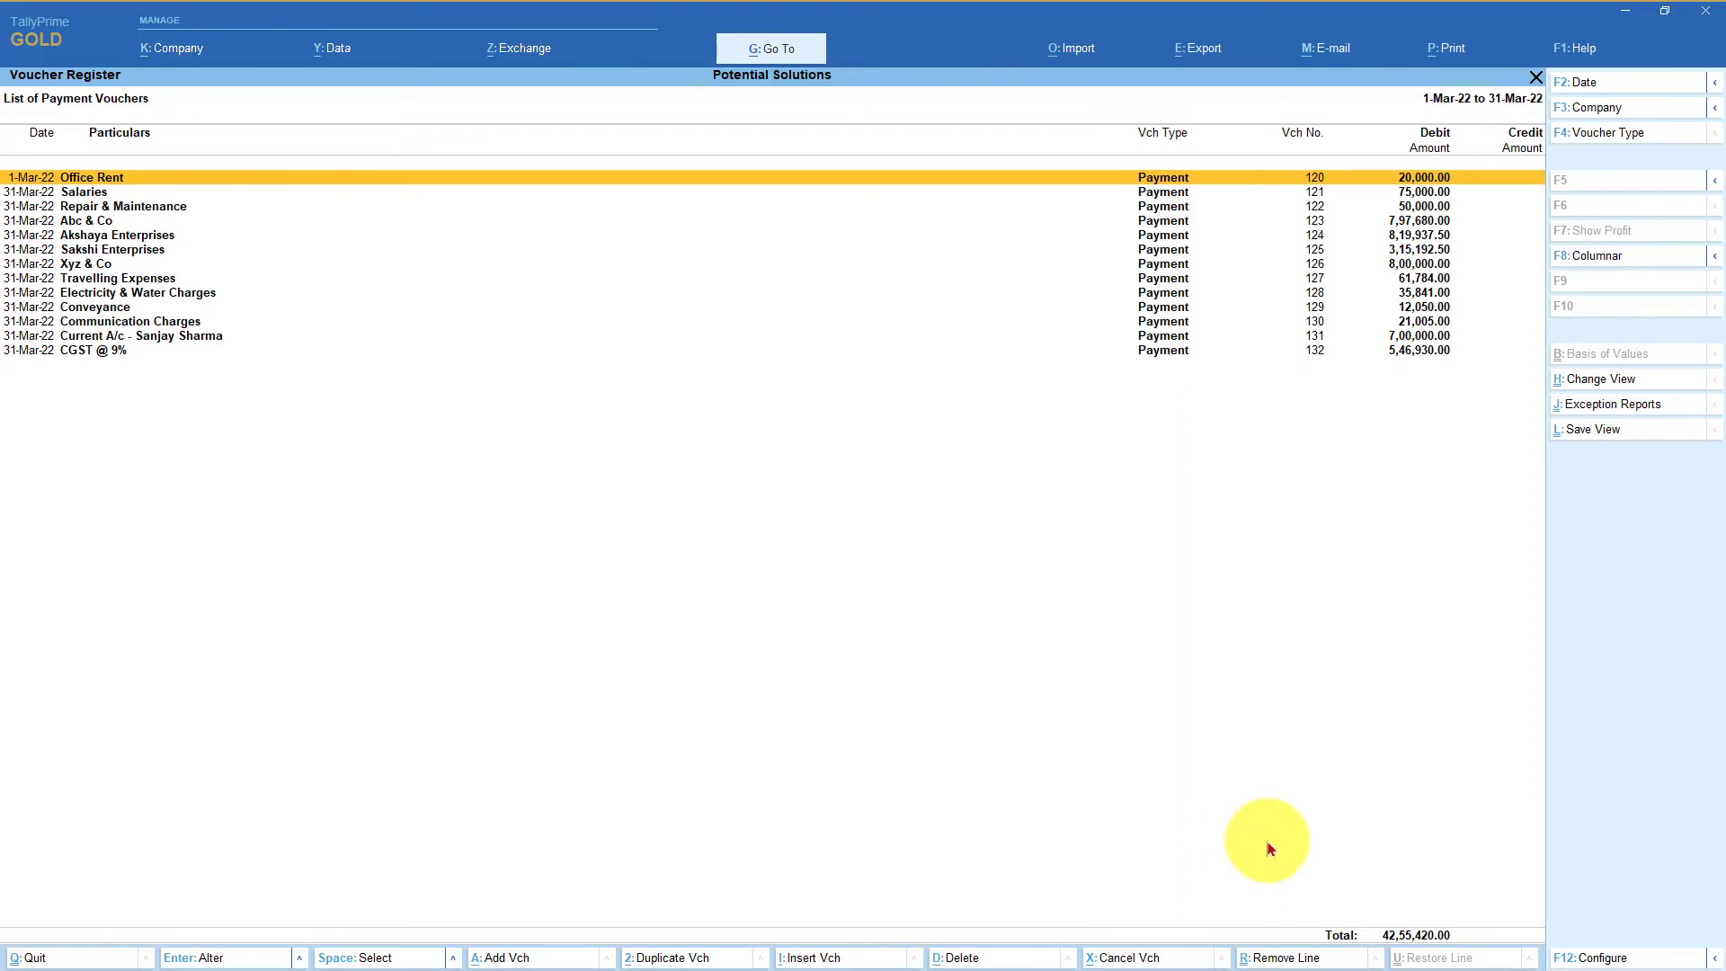
key("Escape")
key("Escape")
key("Escape")
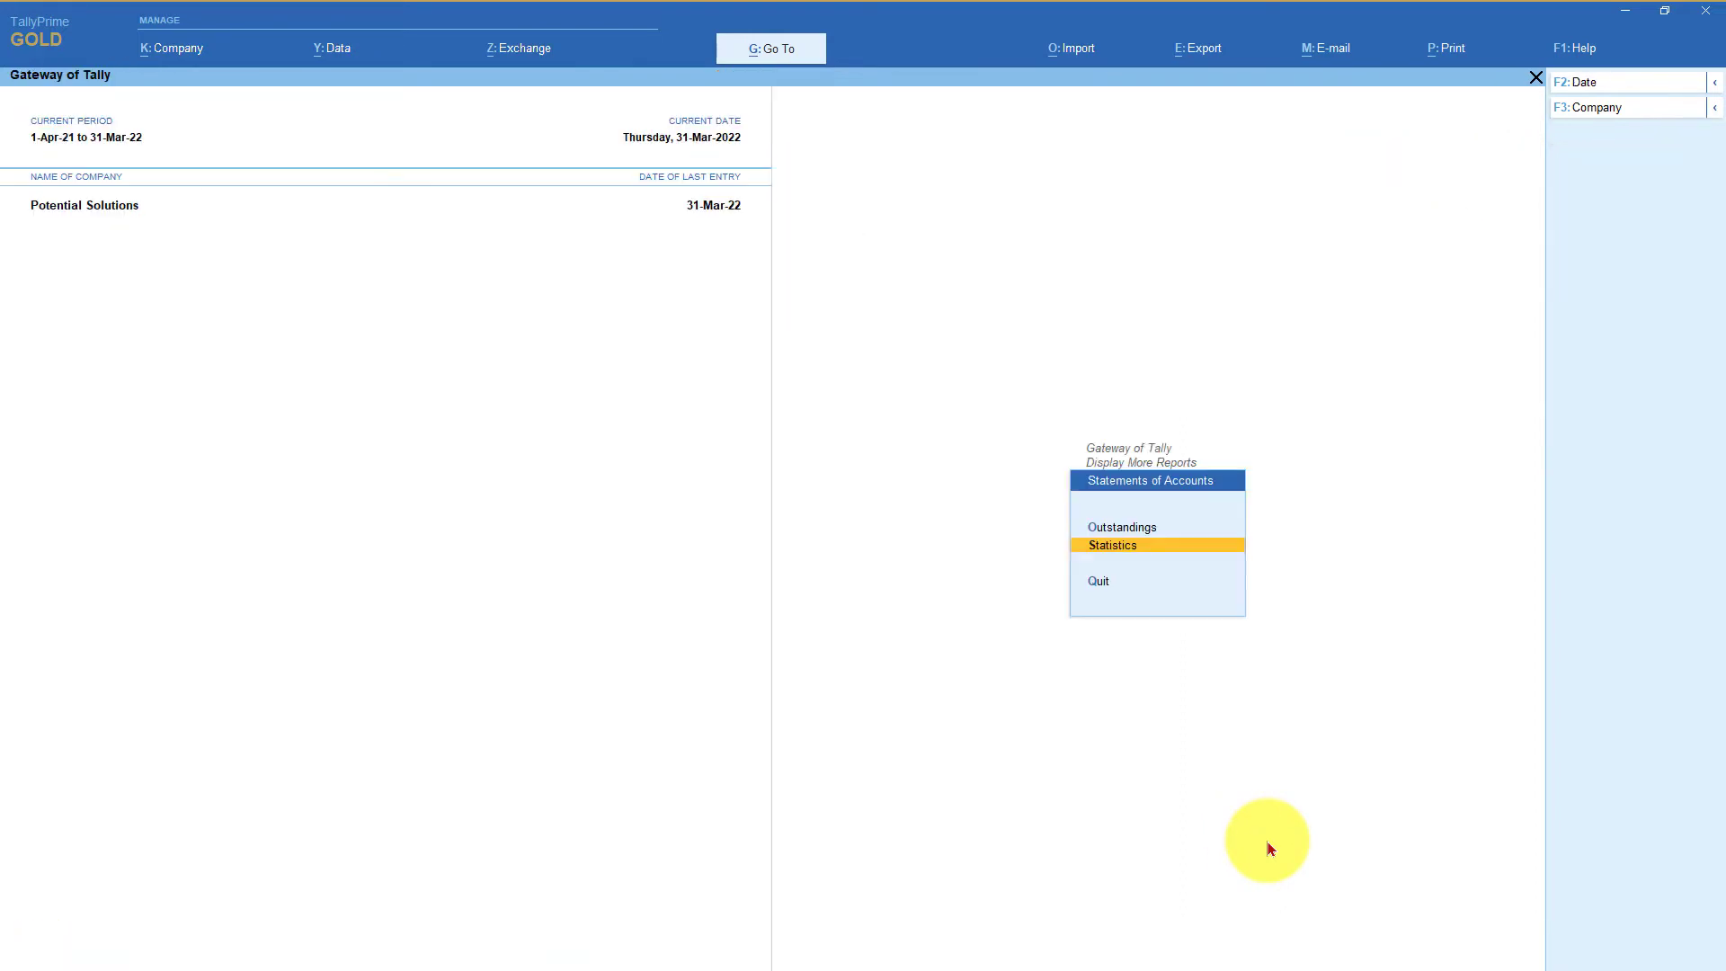
key("Escape")
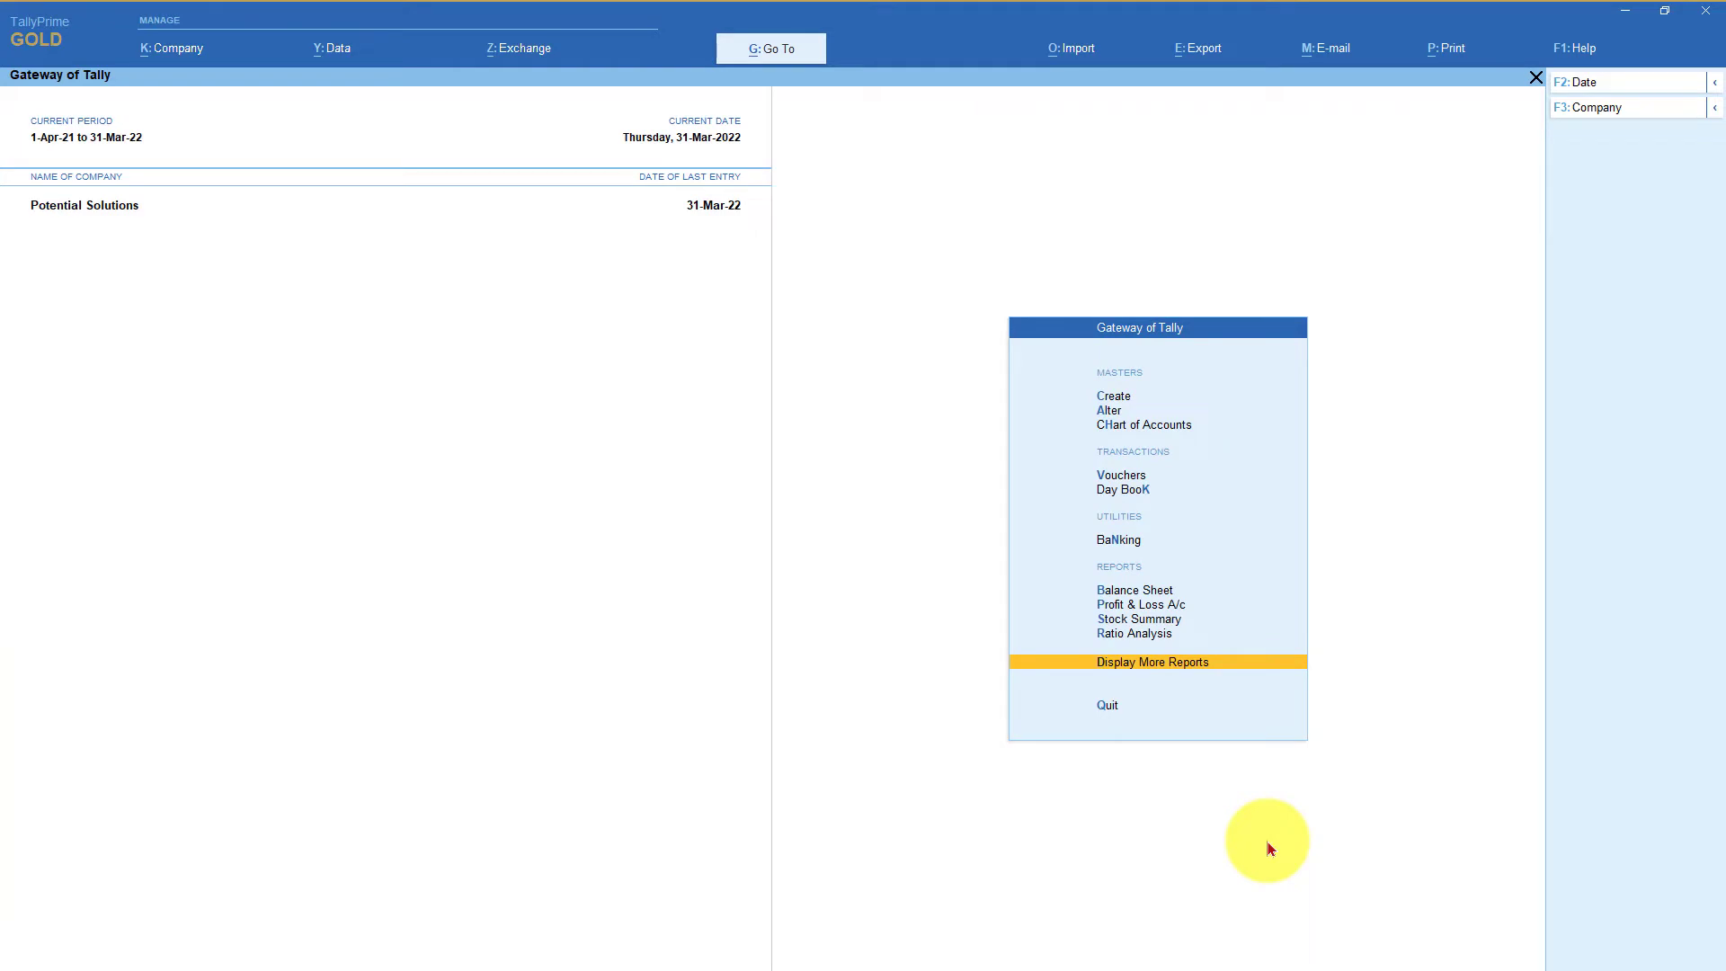
Open the Potential Solutions company for alteration and check its configuration for the Edit Log applicability option
key("F3")
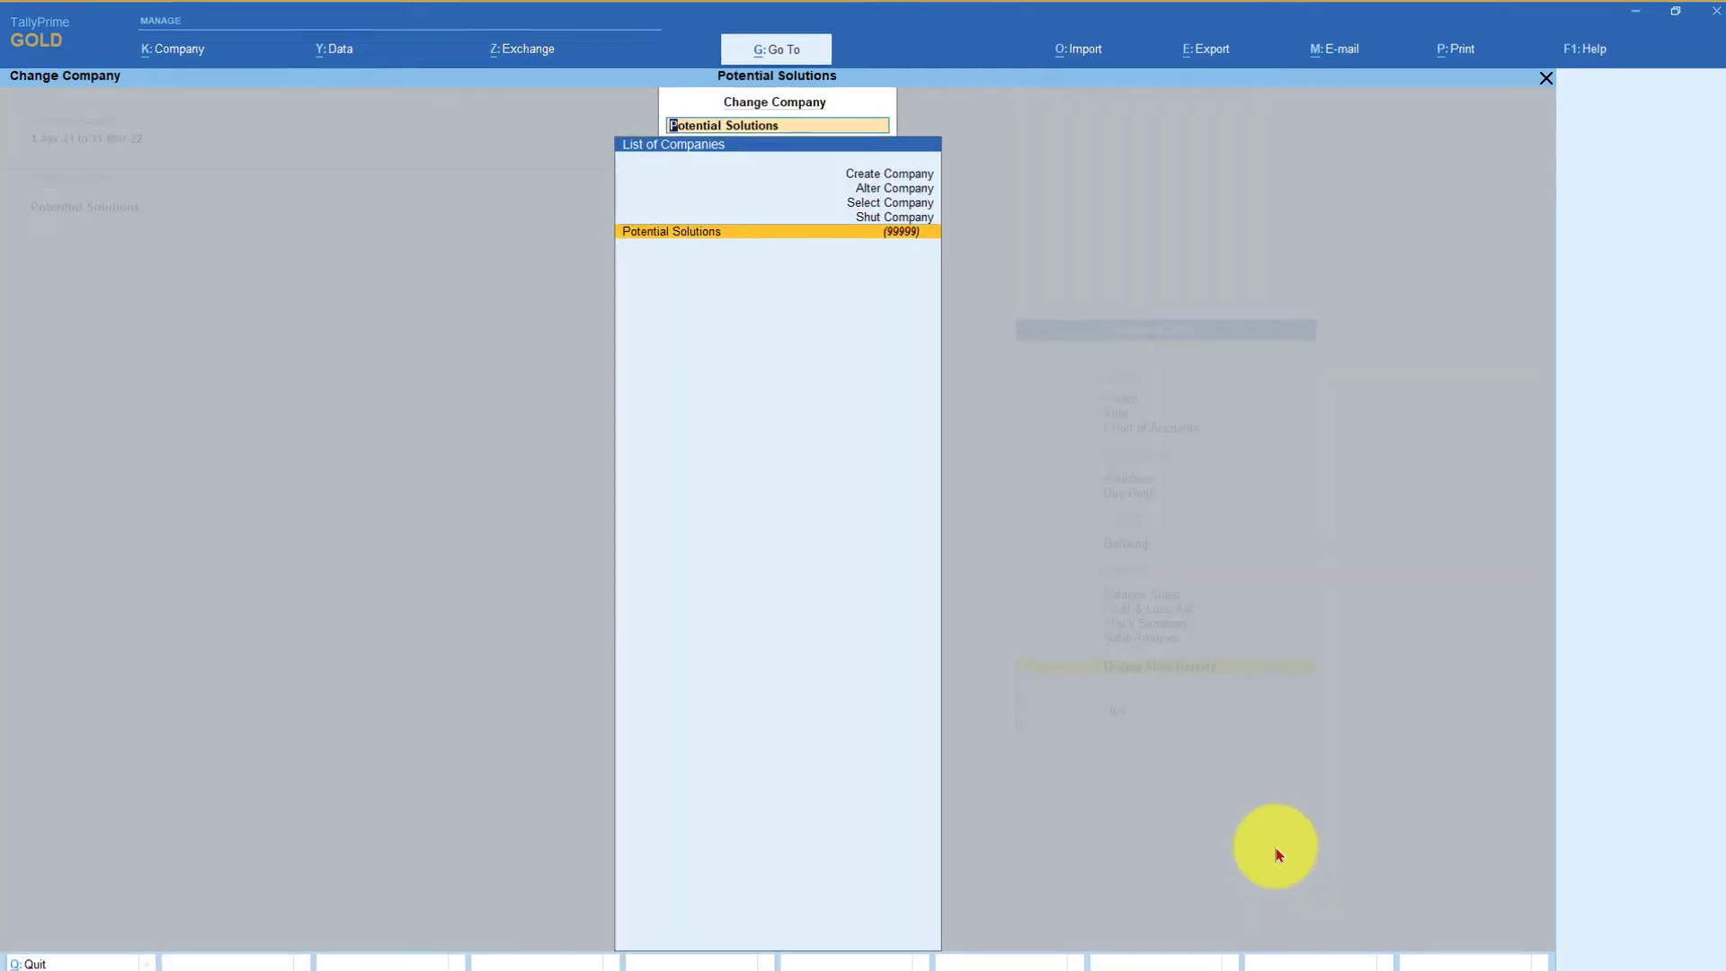
key("Up")
key("Up")
key("Up")
key("Return")
left_click(1267, 292)
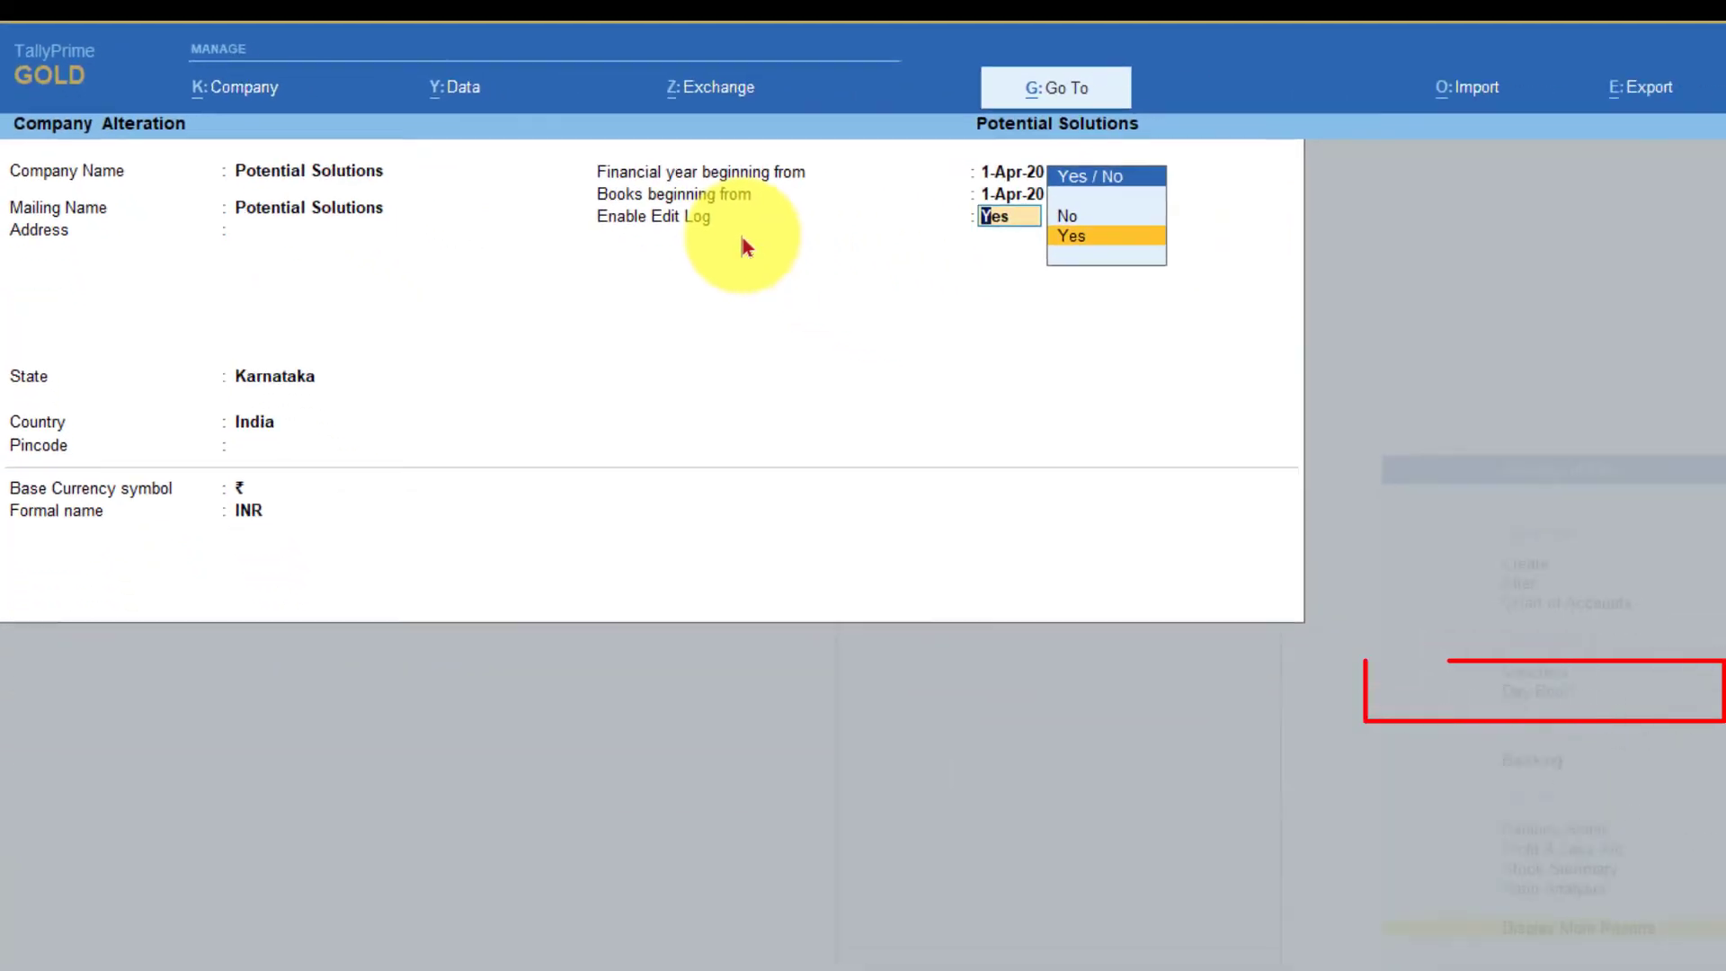
key("F12")
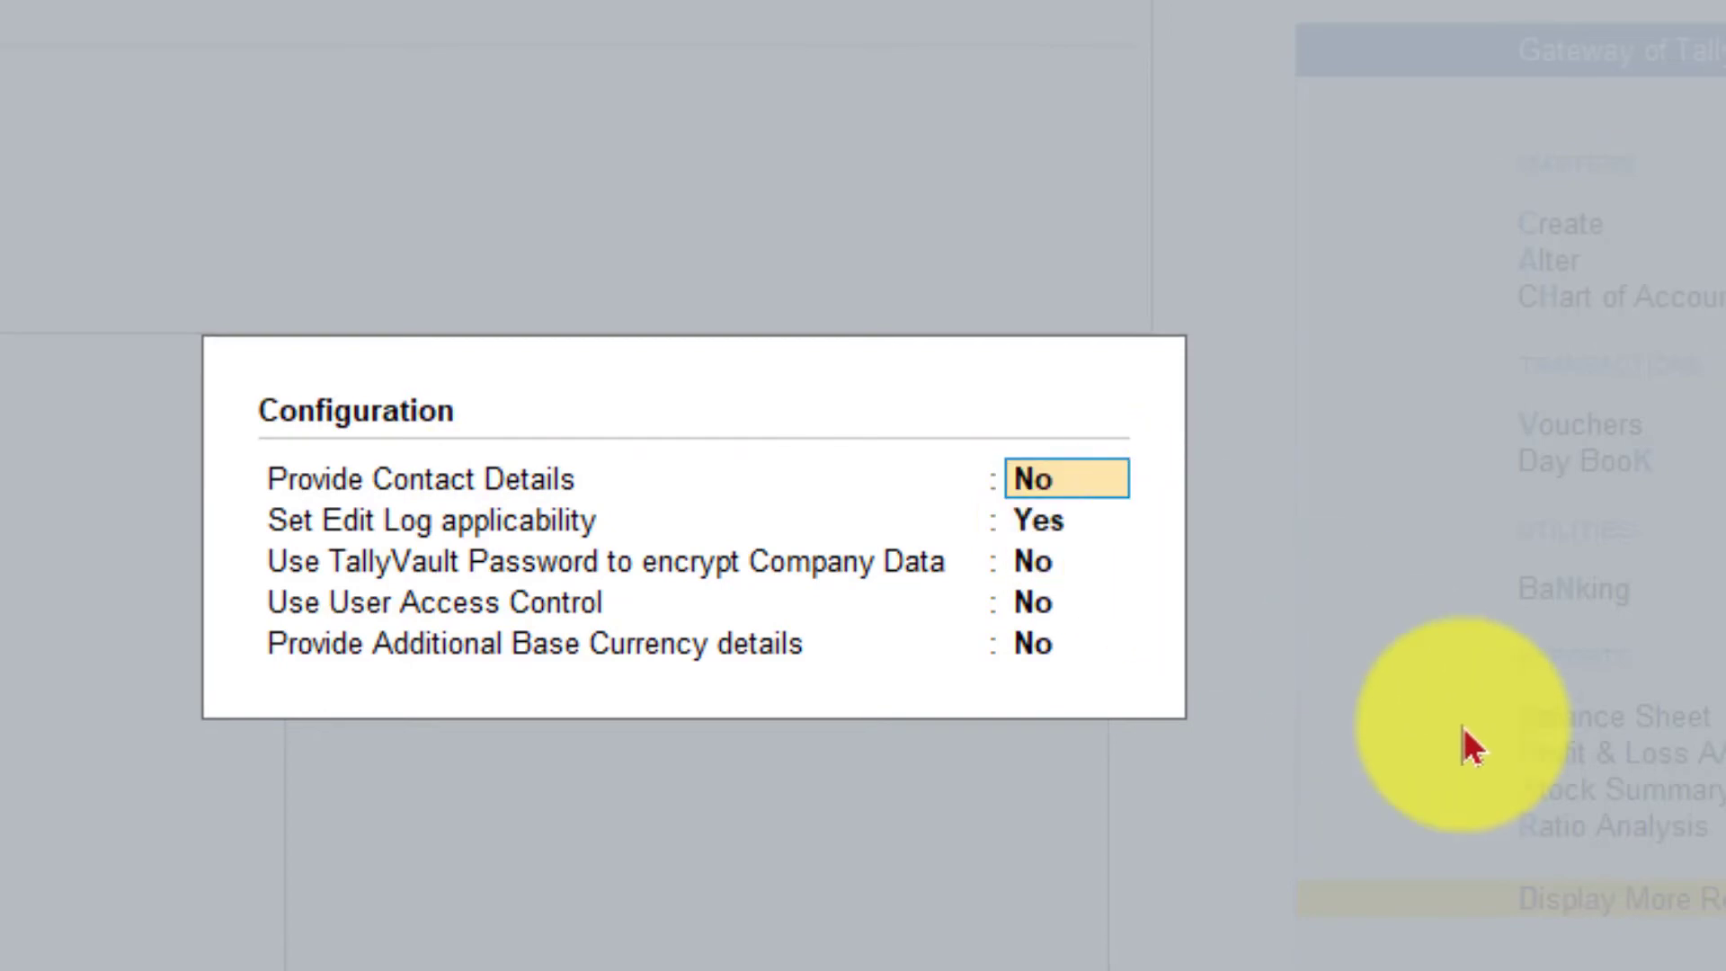
key("Escape")
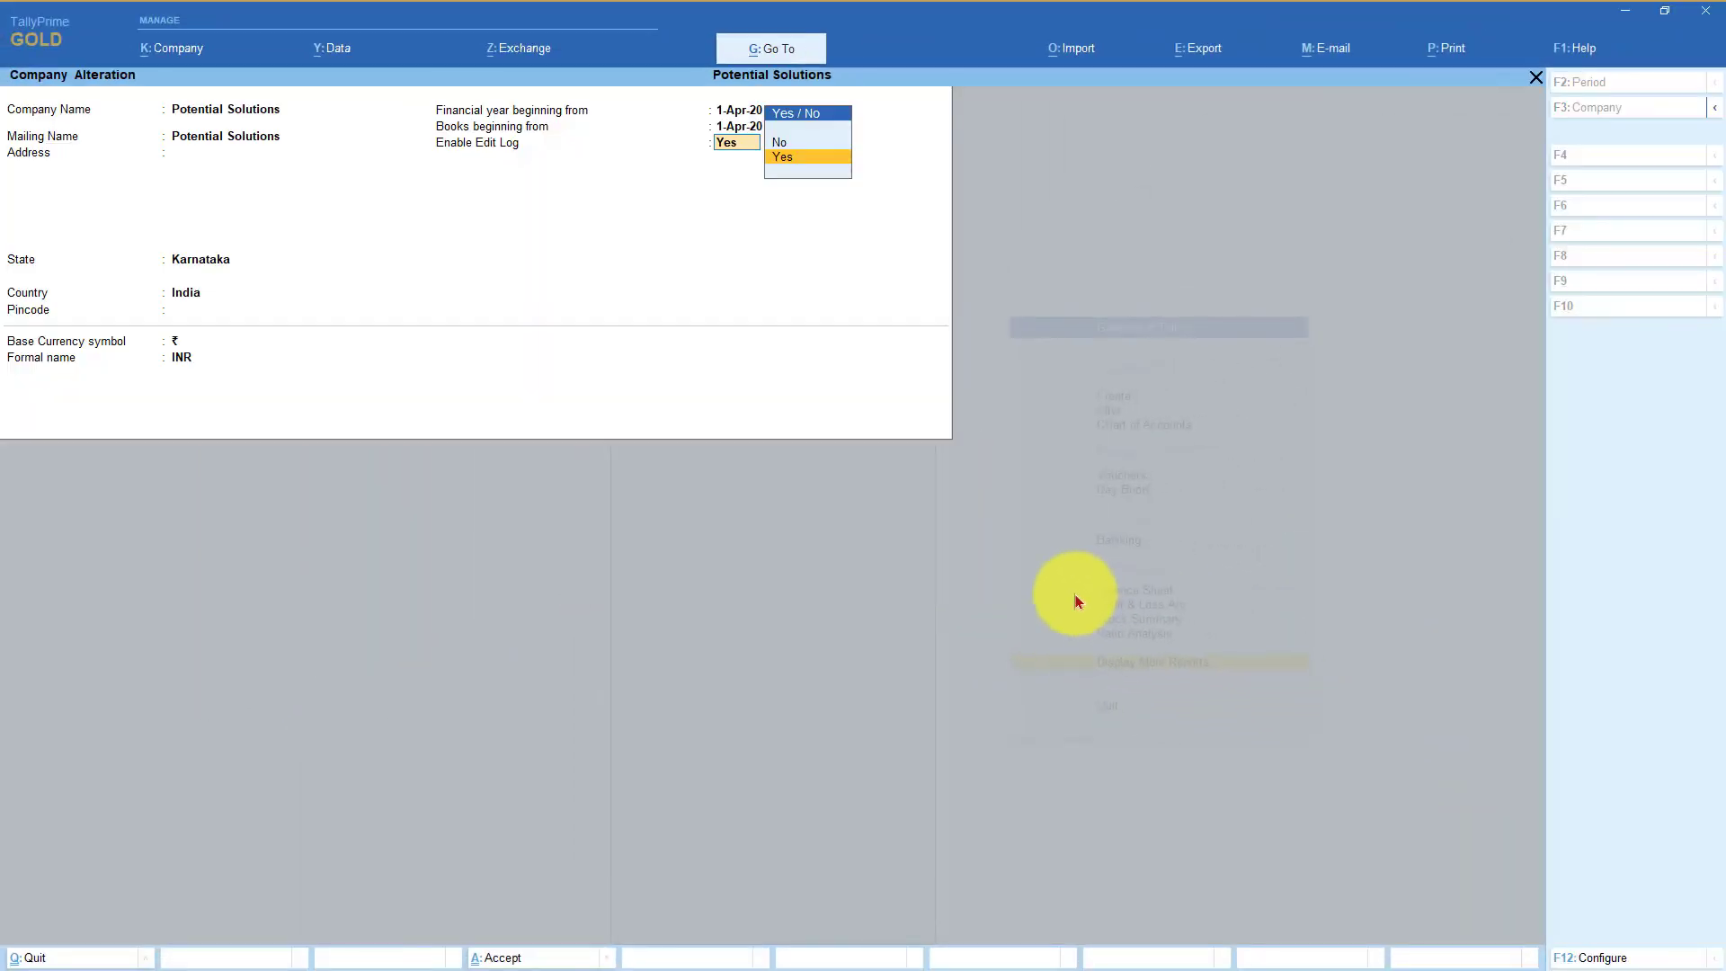
Disable the Edit Log for Potential Solutions, confirm disabling it, save the alteration and keep that company selected
key("Up")
key("Return")
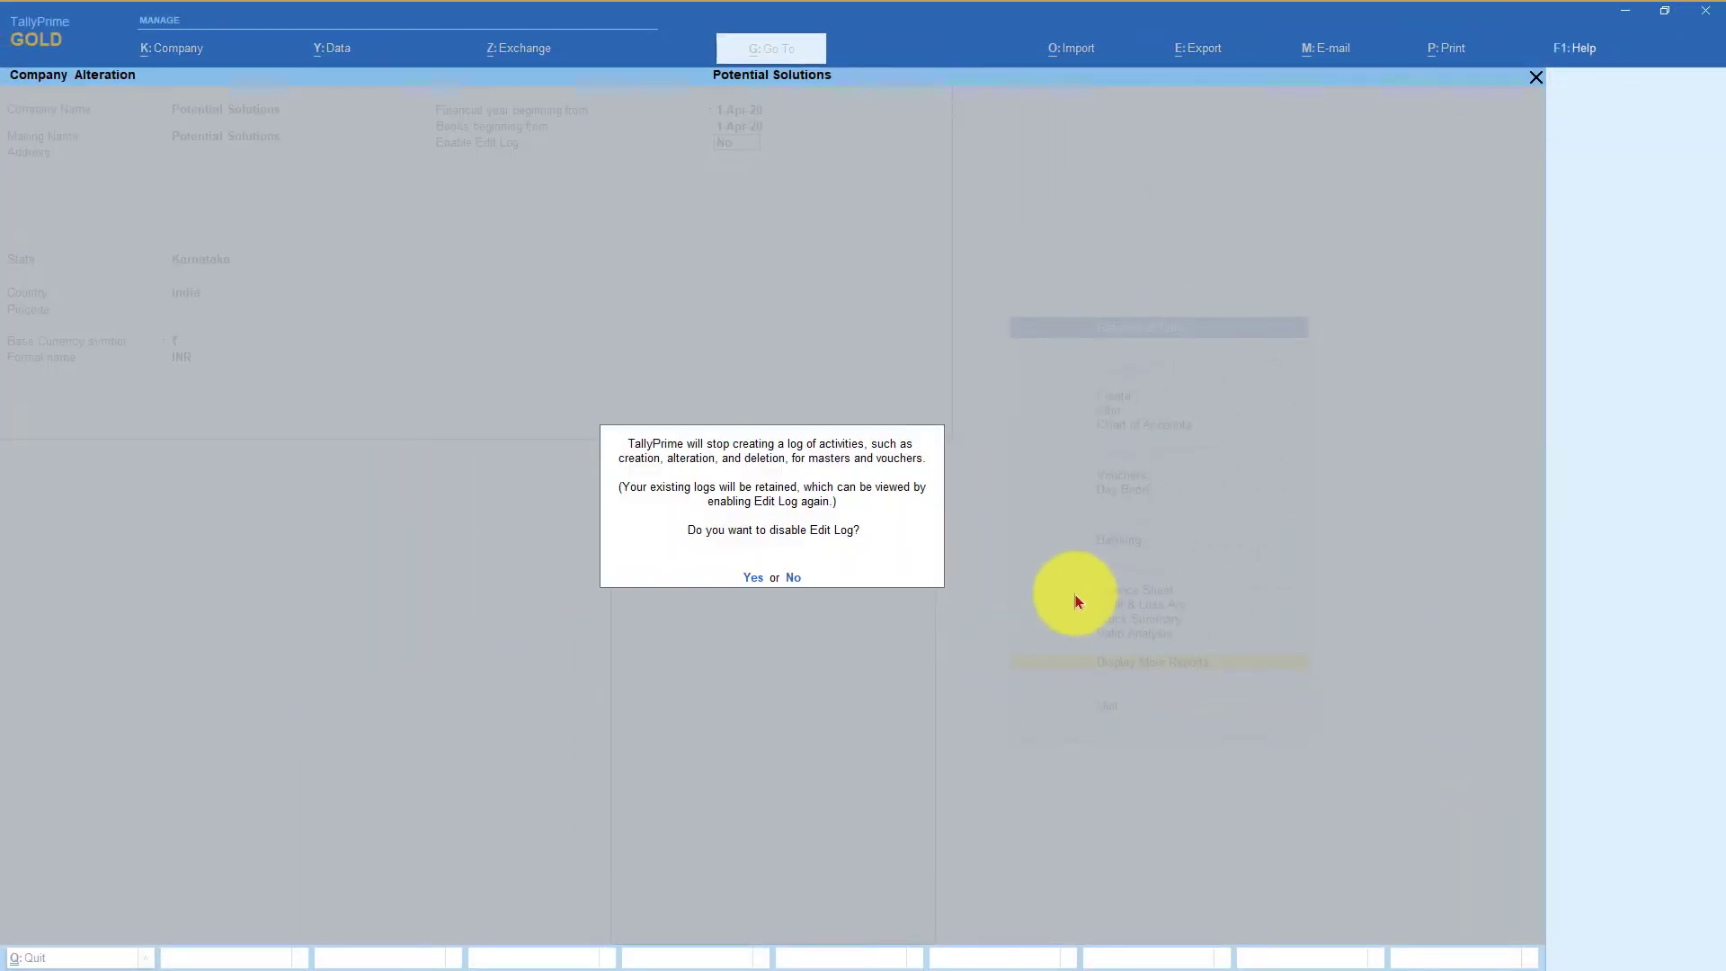
key("y")
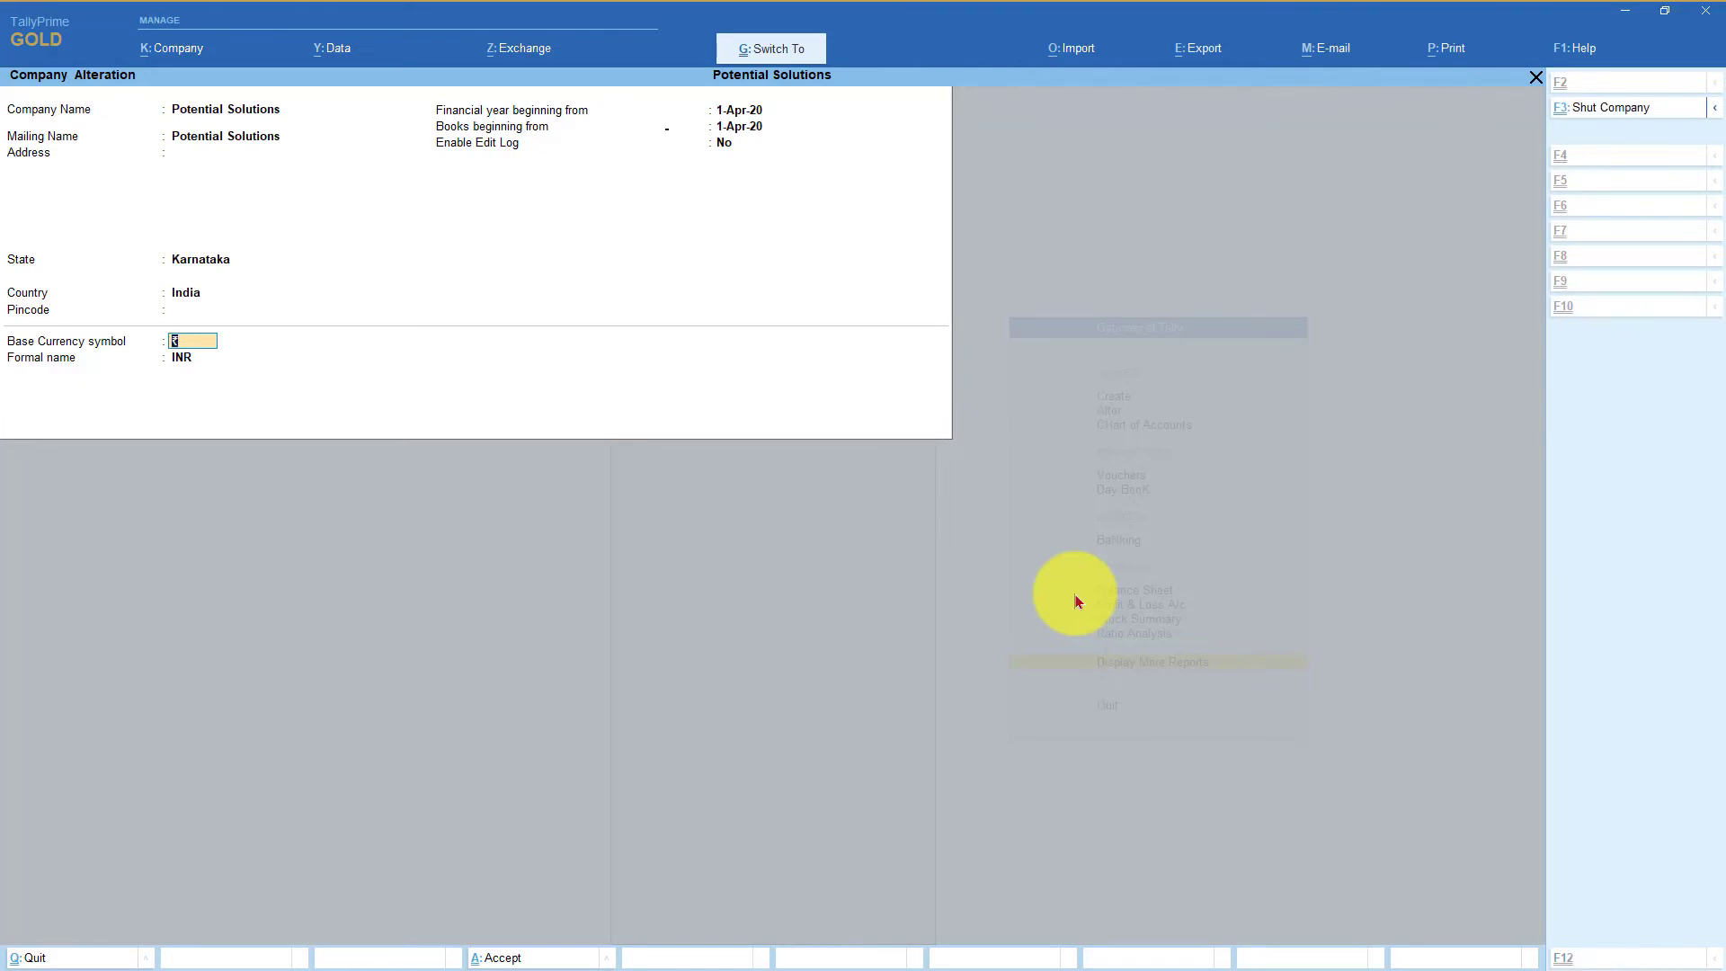
key("ctrl+a")
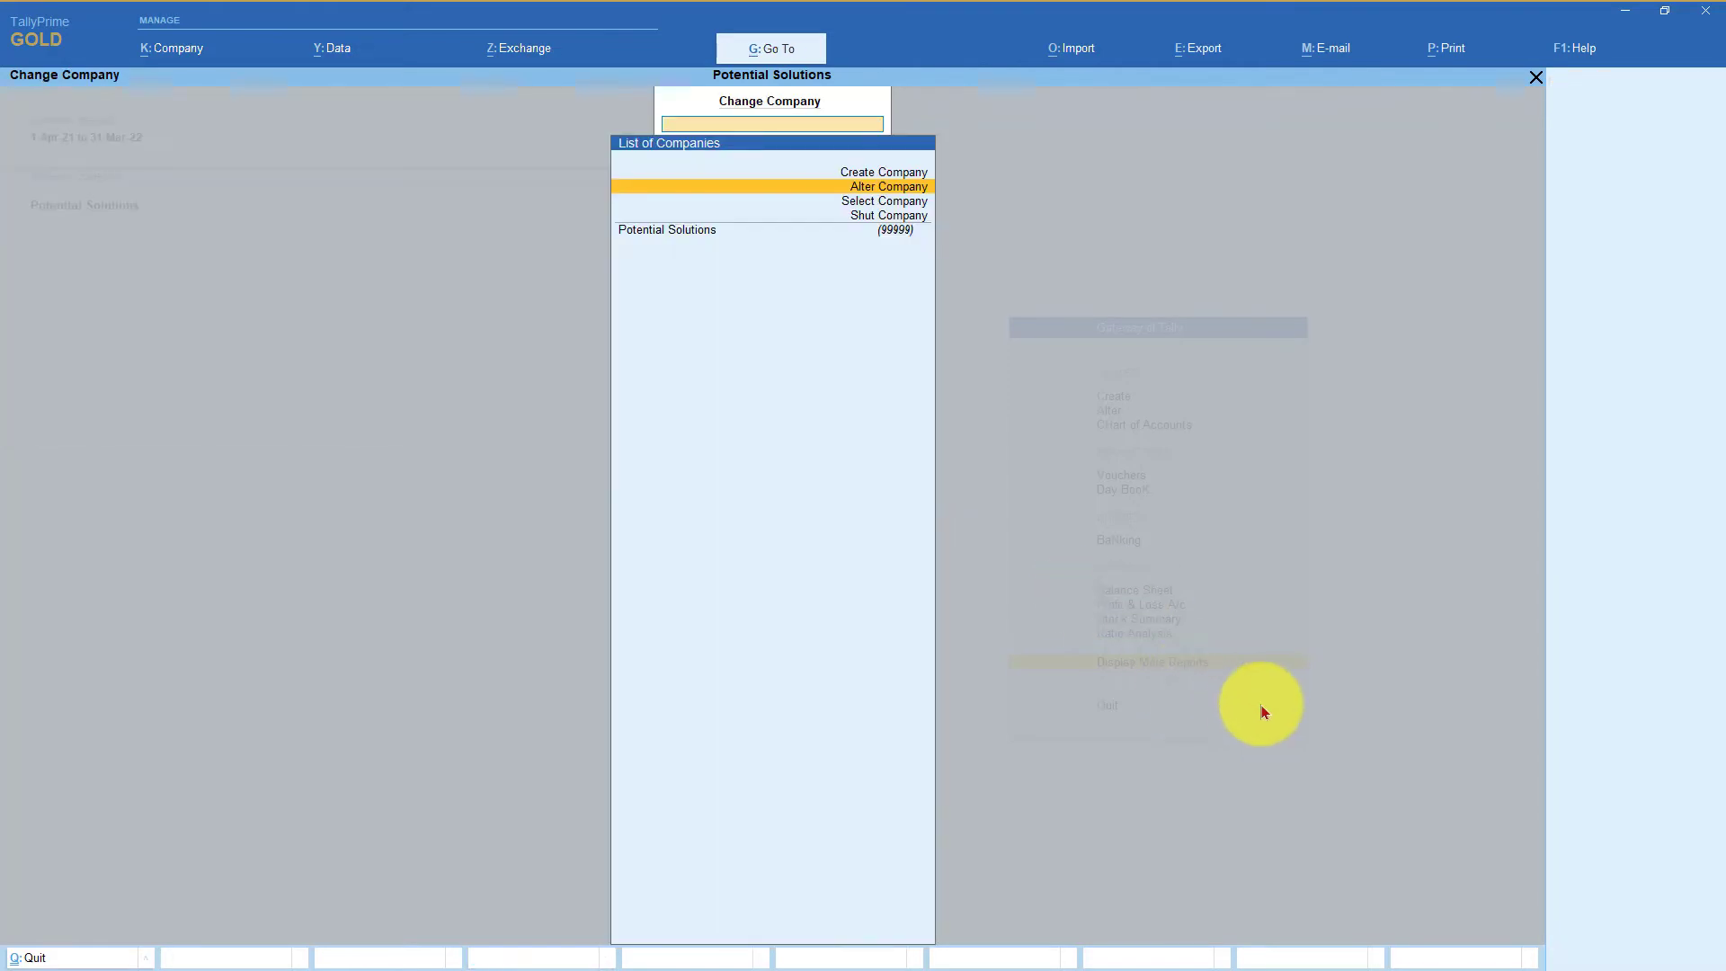
key("Down")
key("Down")
key("Down")
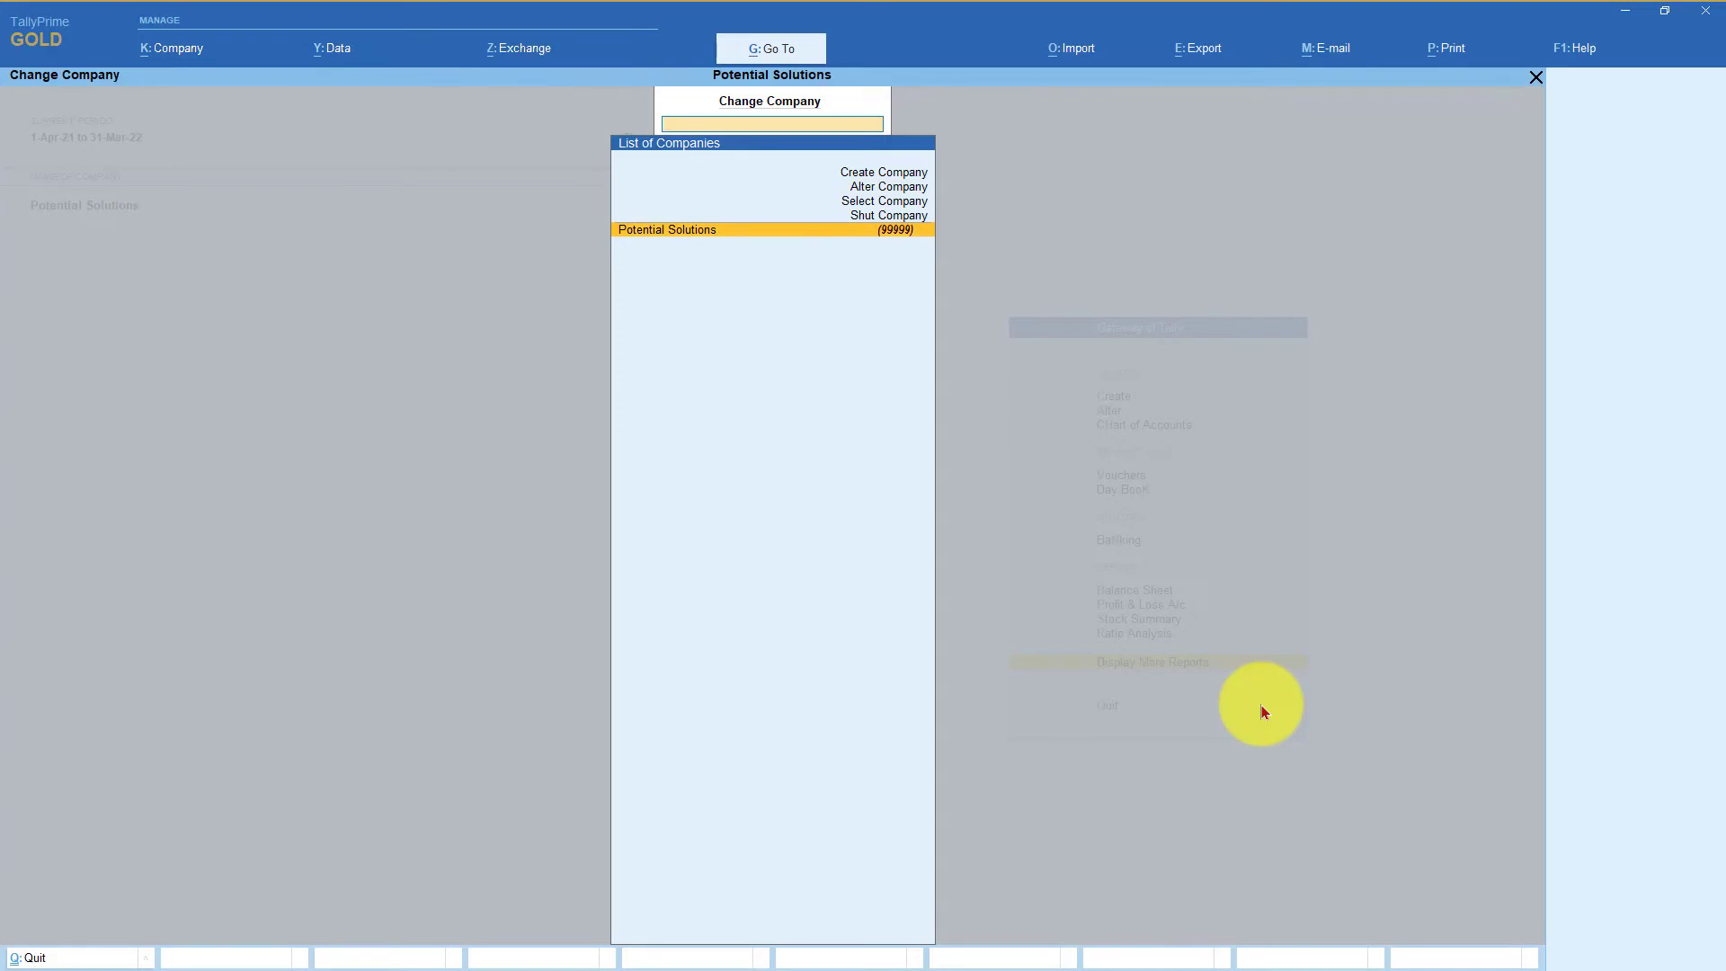
key("Return")
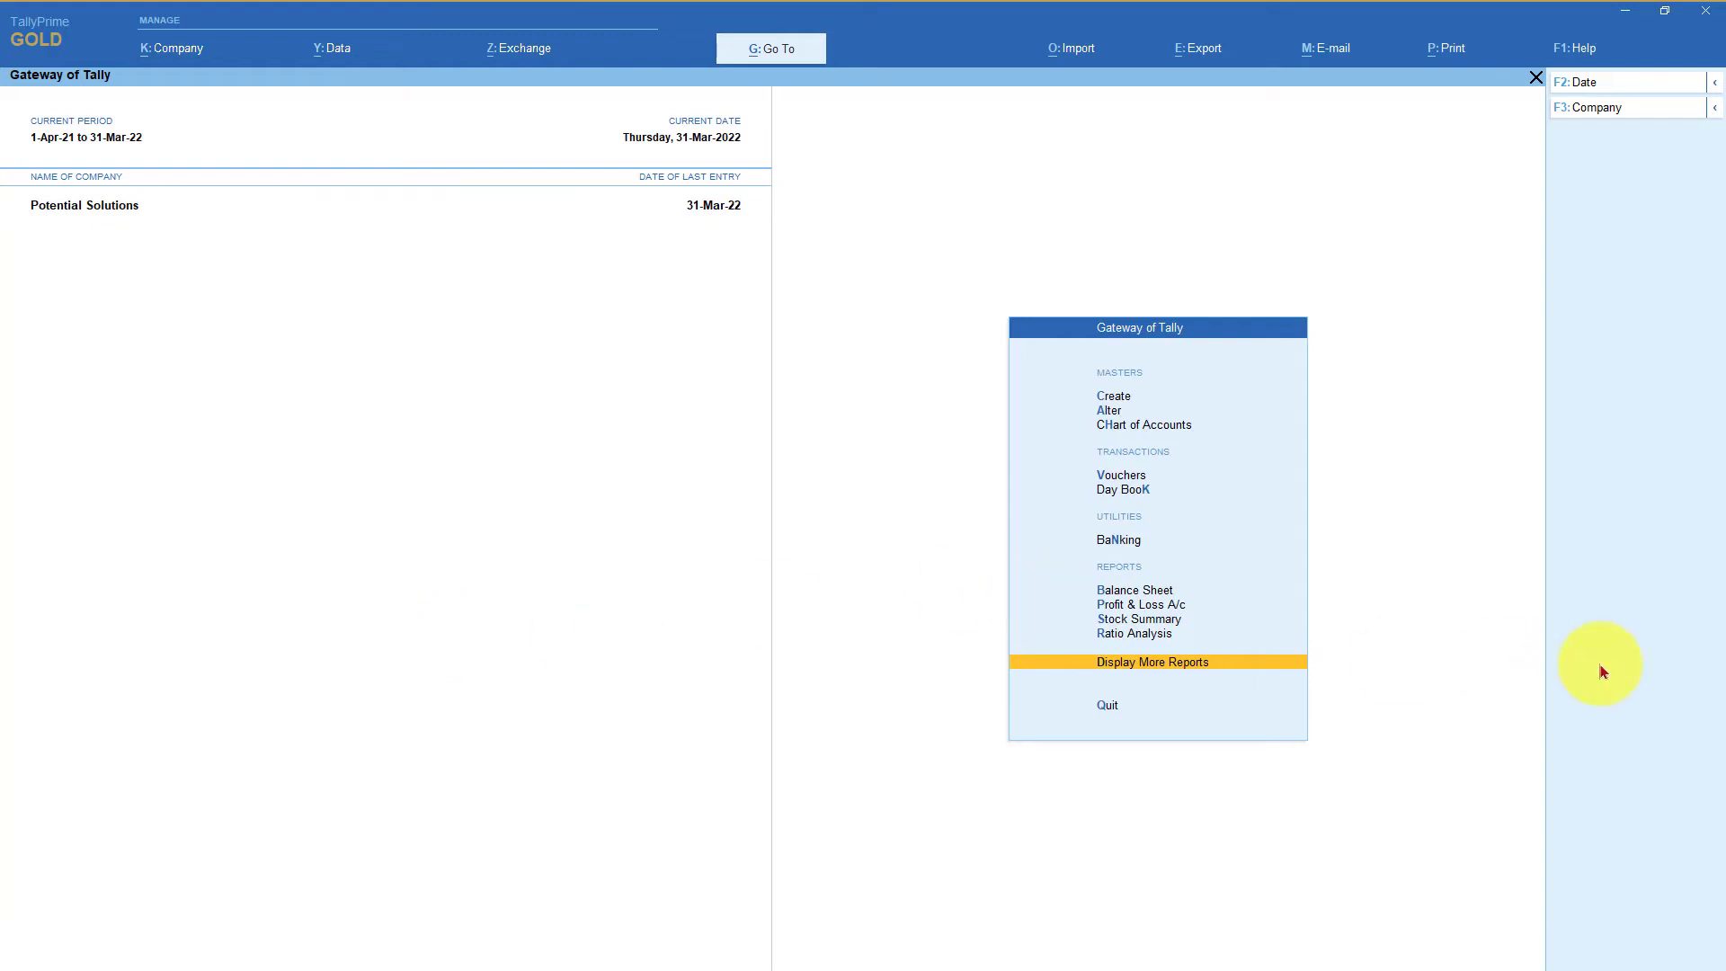
Start the company data Repair from the Troubleshooting options in Help and choose Potential Solutions as the company
key("alt")
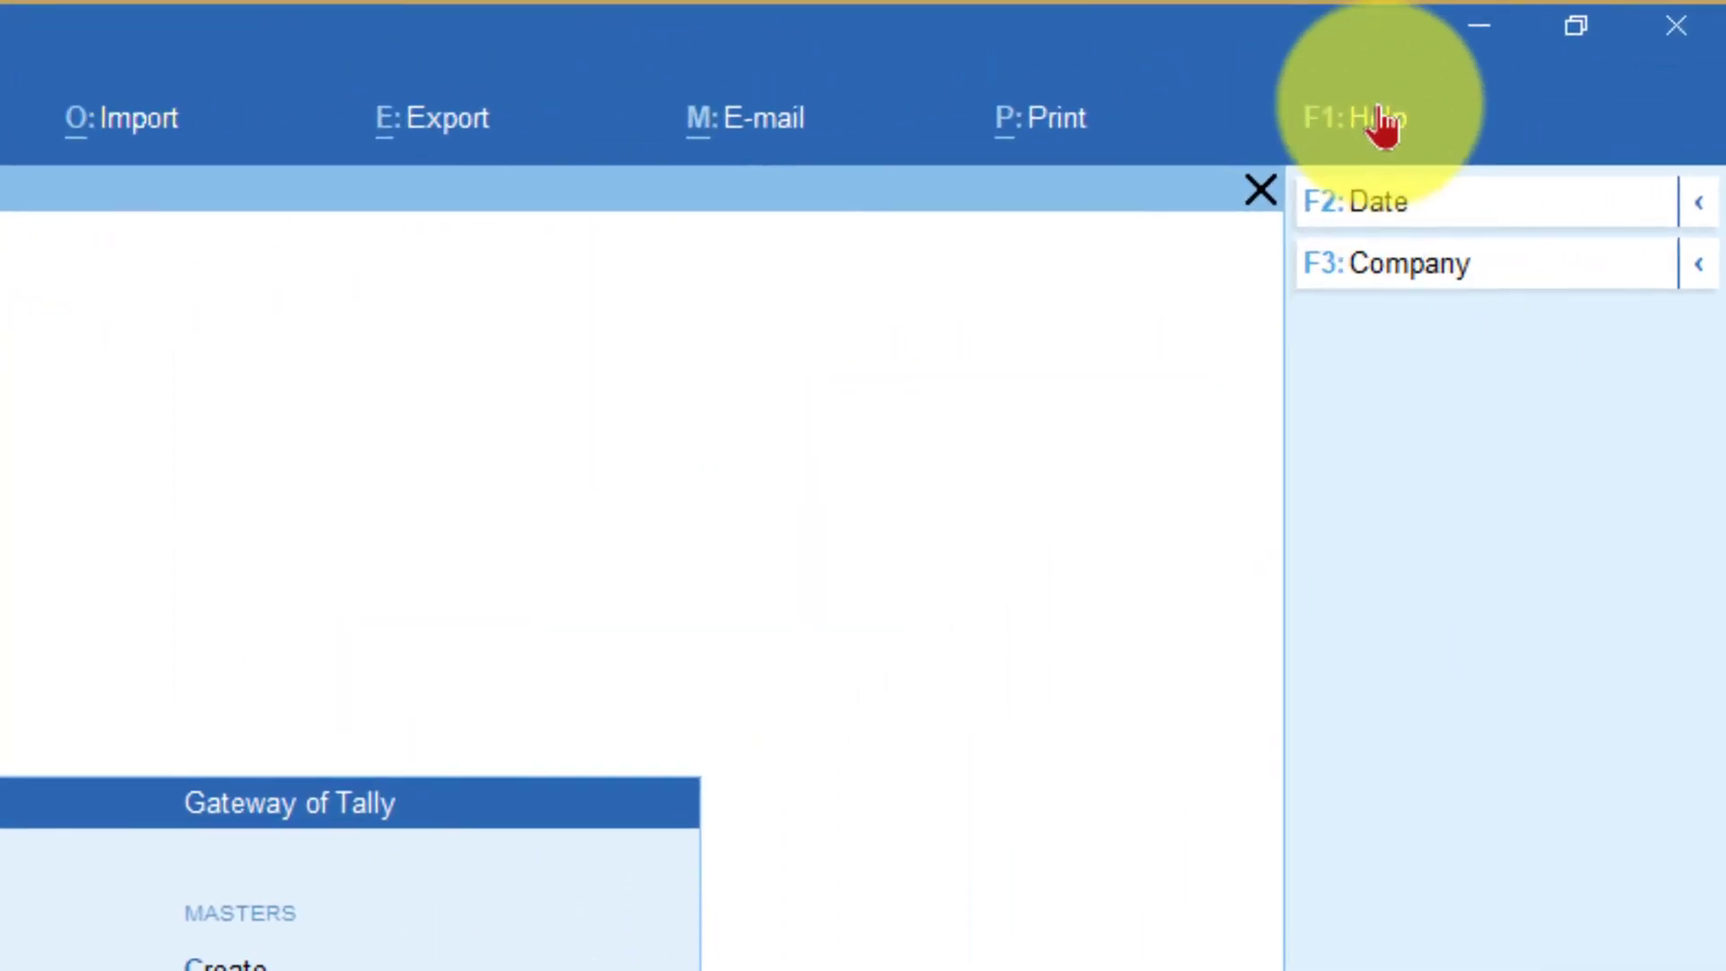
left_click(1581, 49)
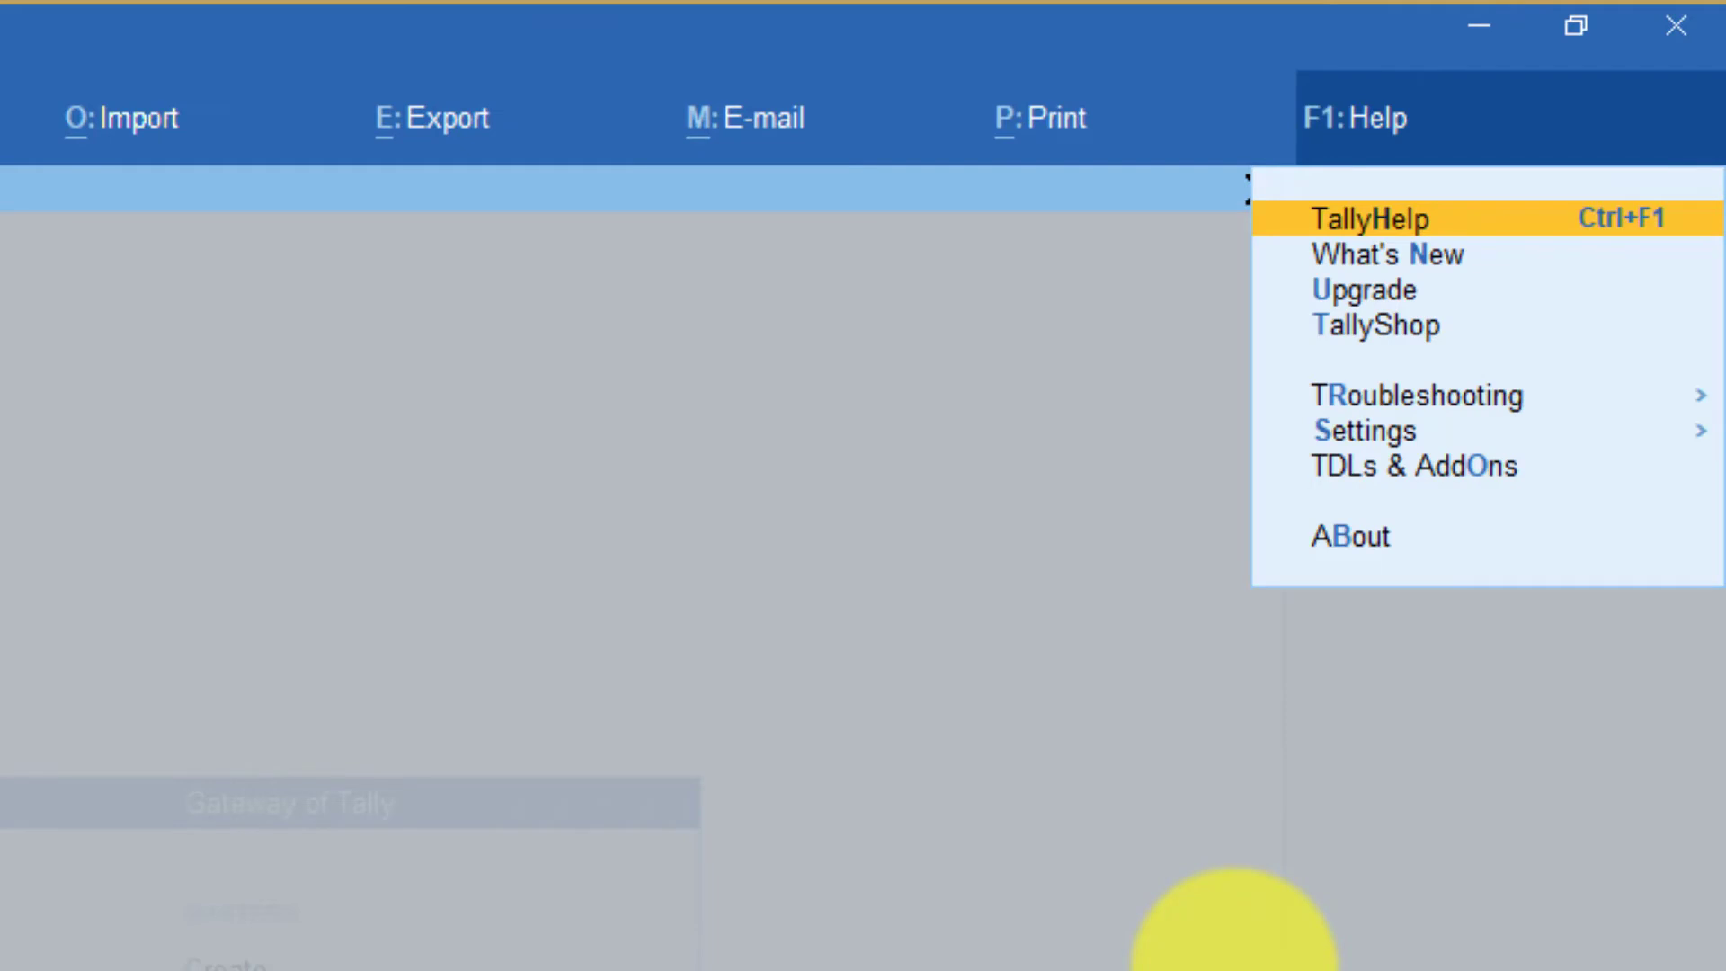
key("Down")
key("Down")
key("Down")
key("Down")
key("Return")
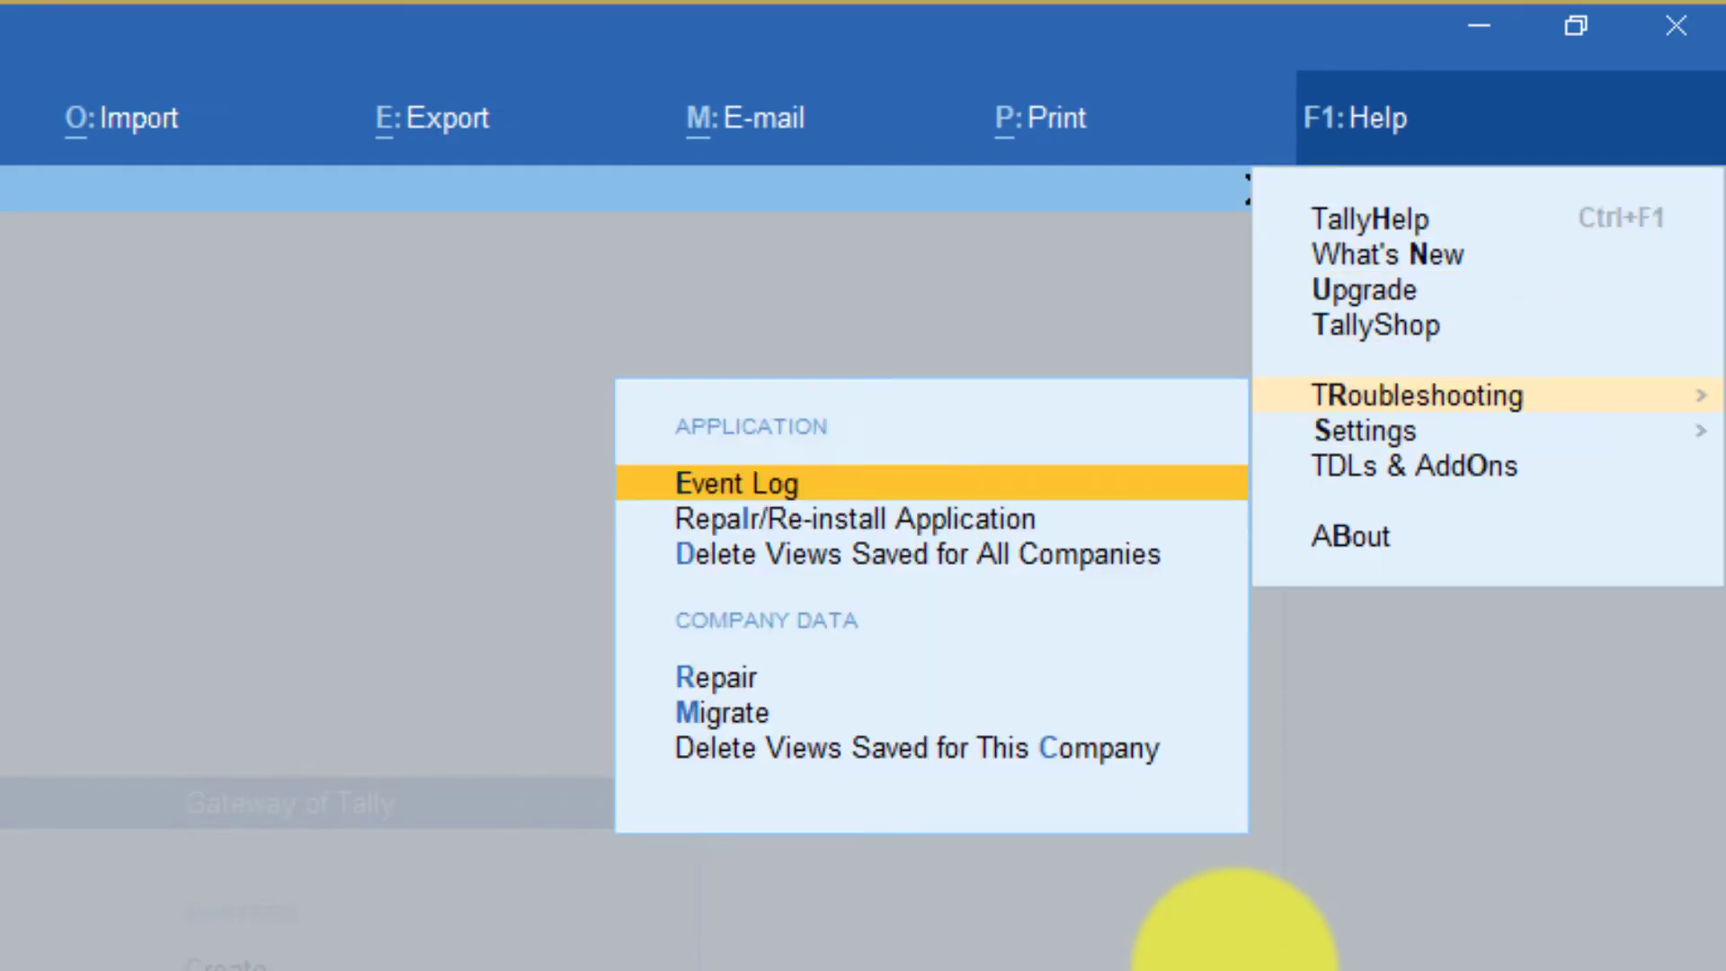
key("Down")
key("Down")
key("Down")
key("Down")
key("Up")
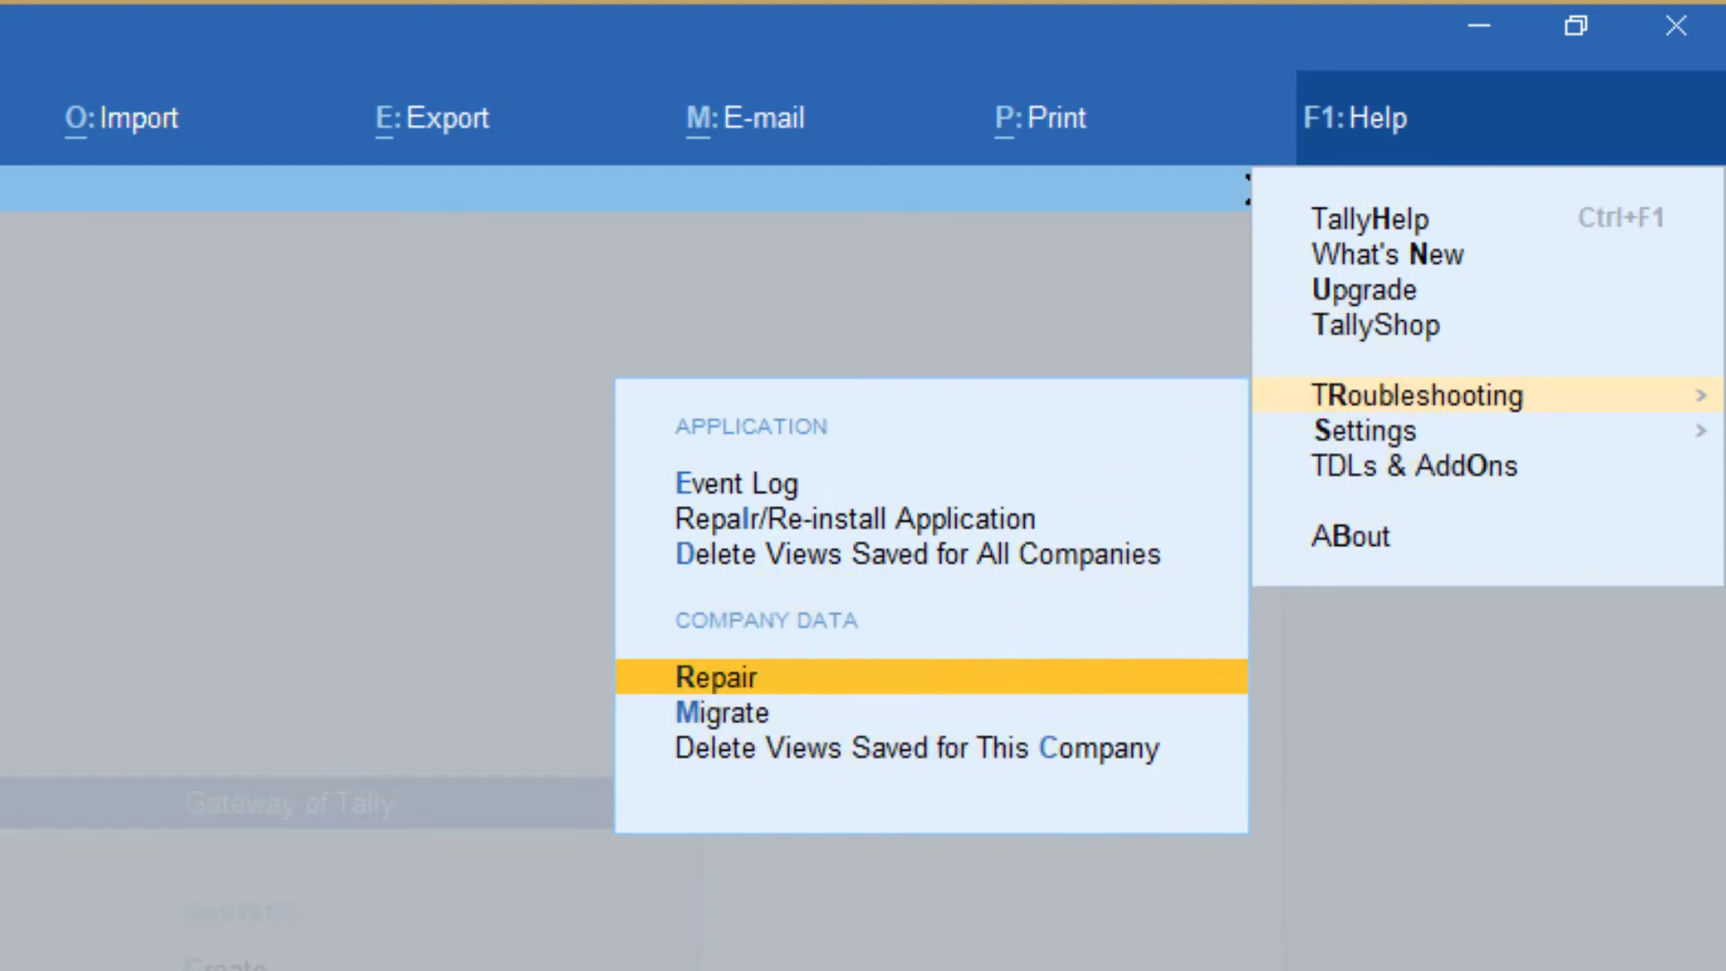
key("Return")
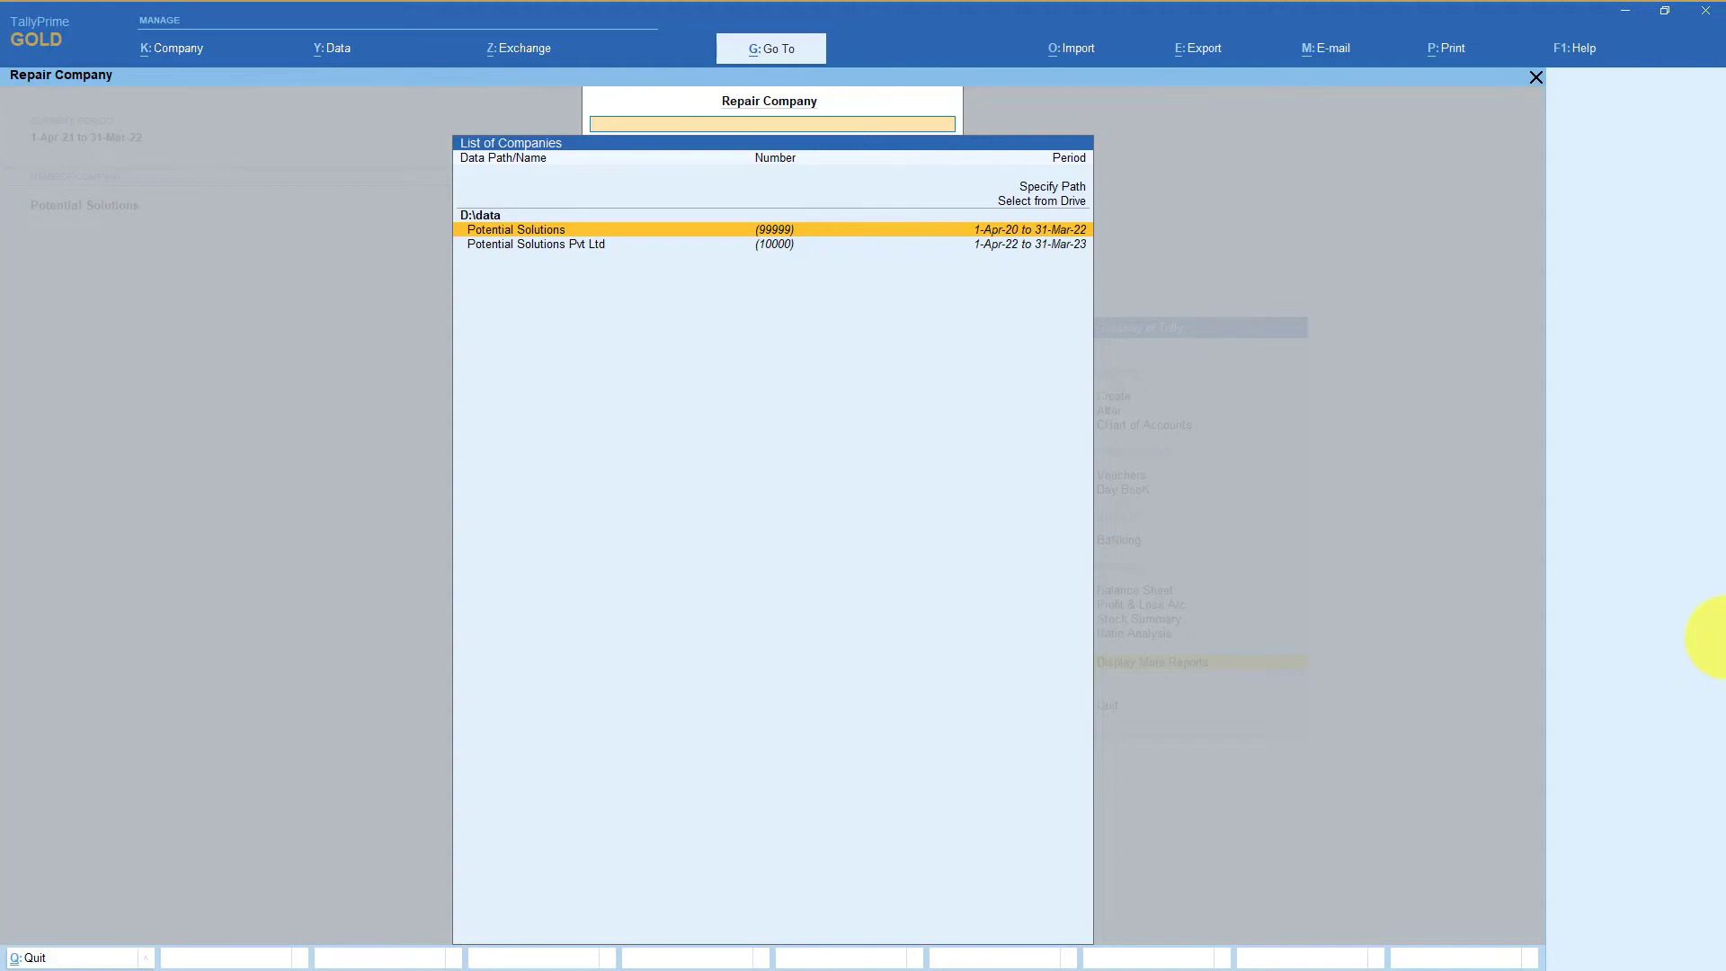
key("Return")
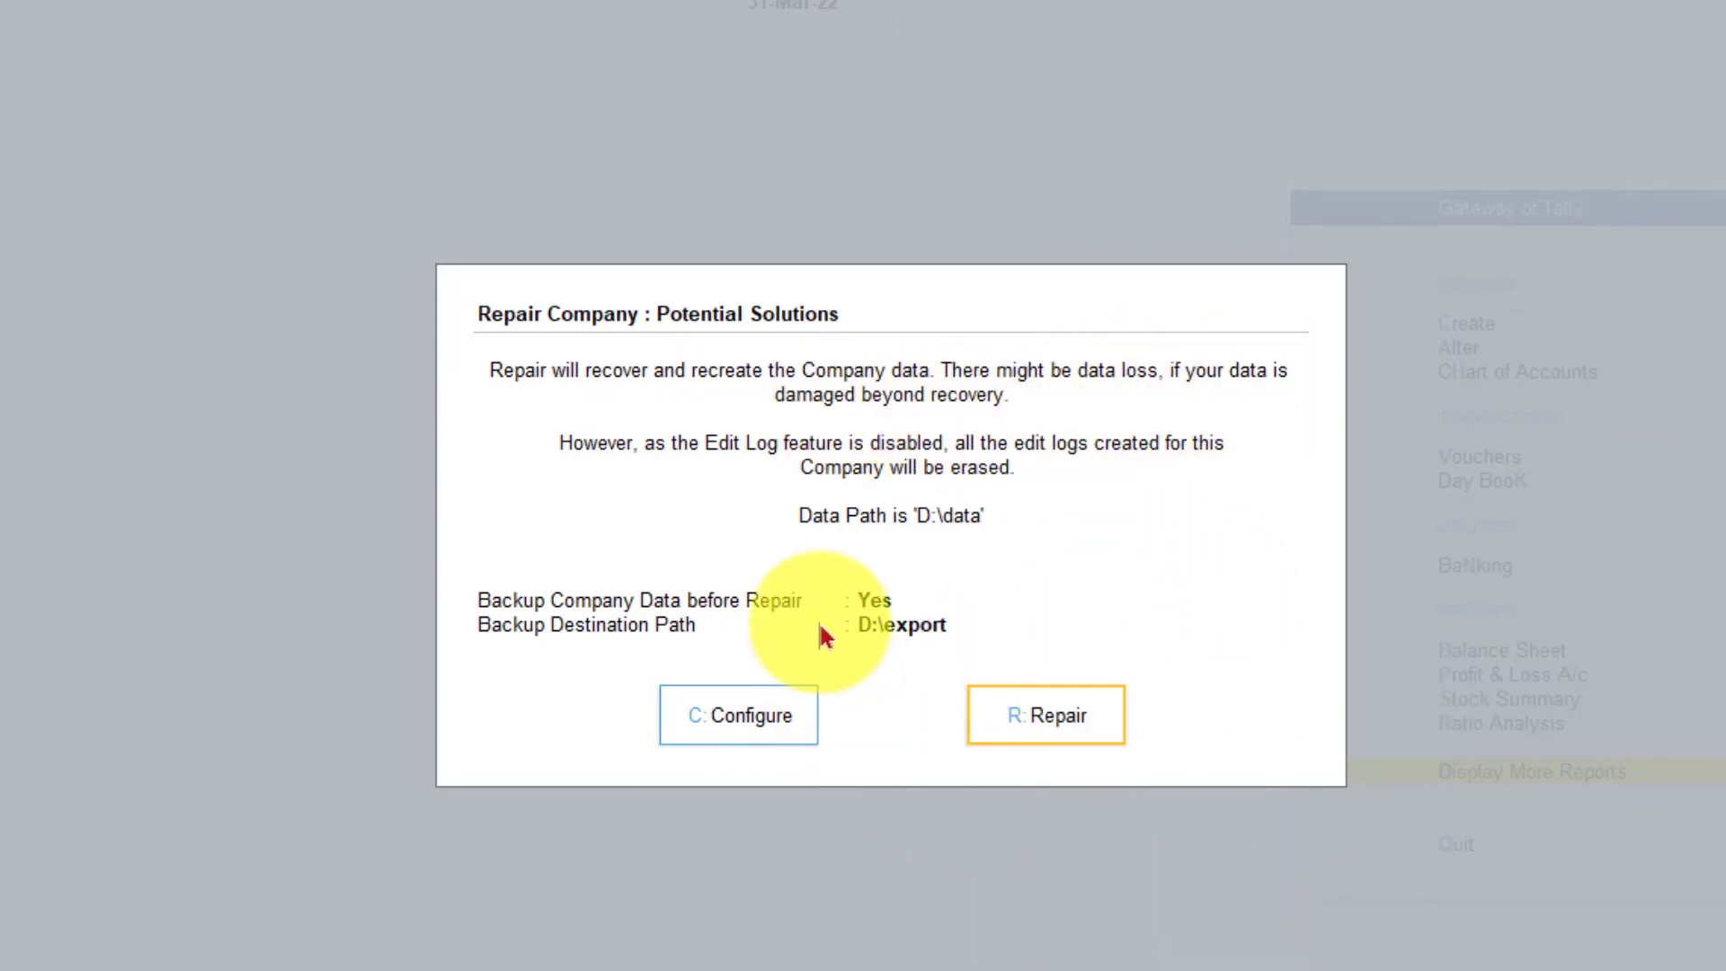
Set Backup Company Data before Repair to No and run the repair of Potential Solutions
key("Left")
key("Return")
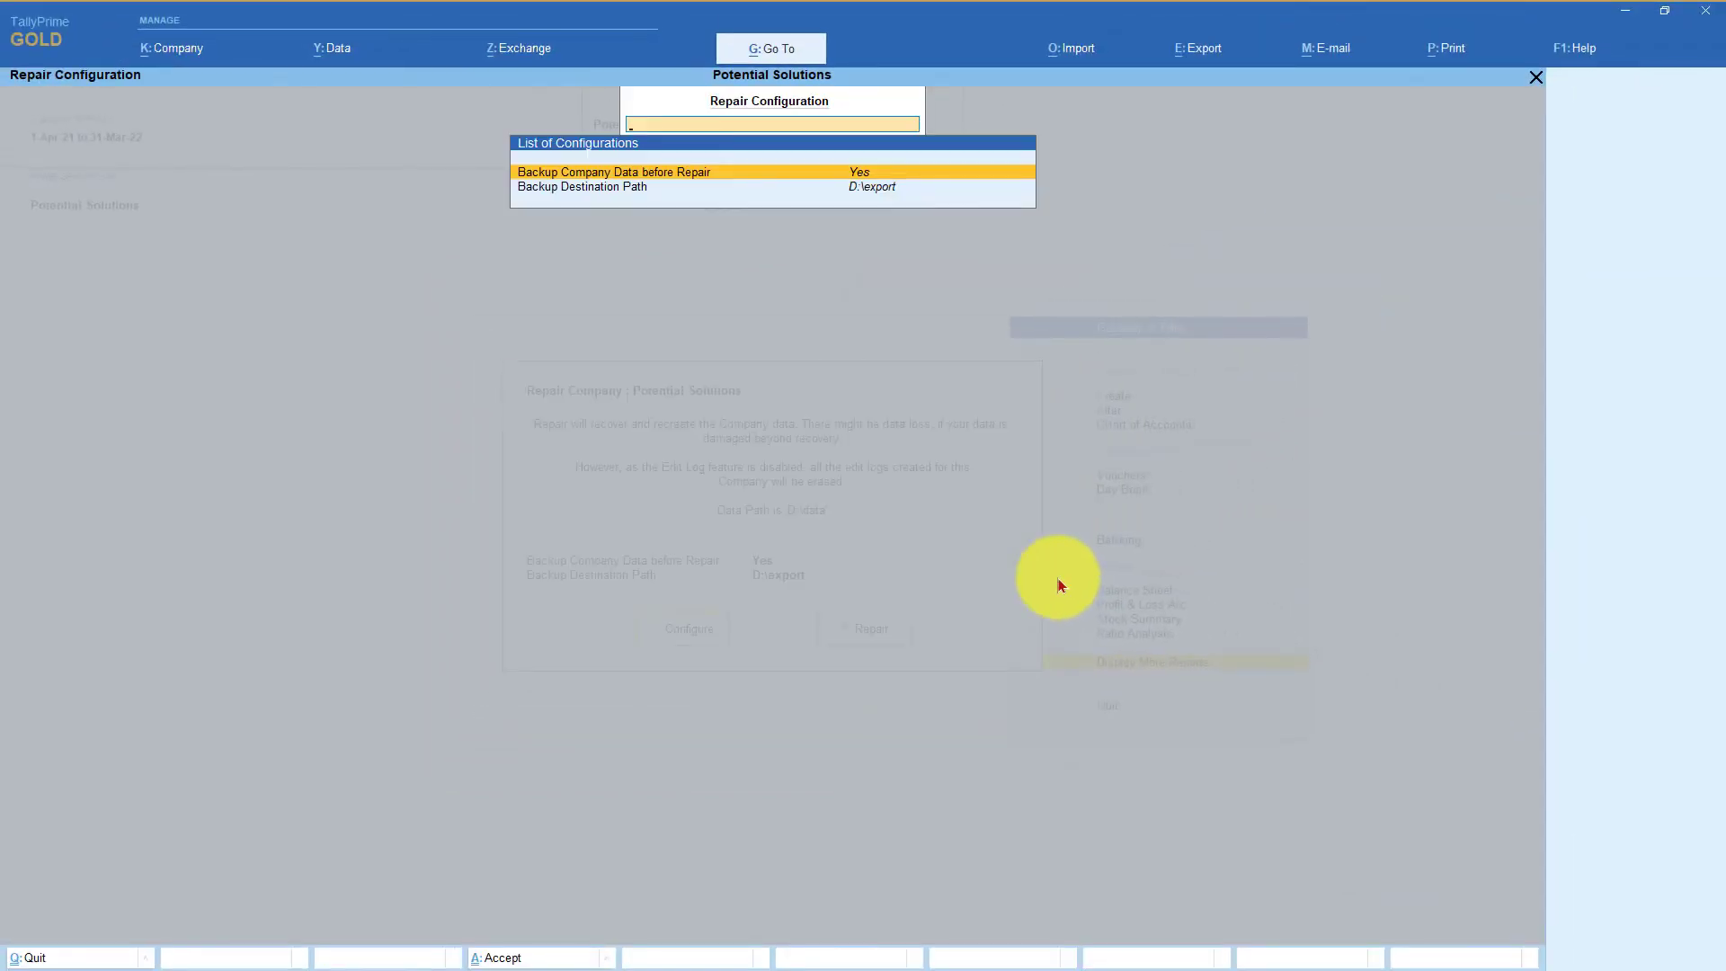
key("Return")
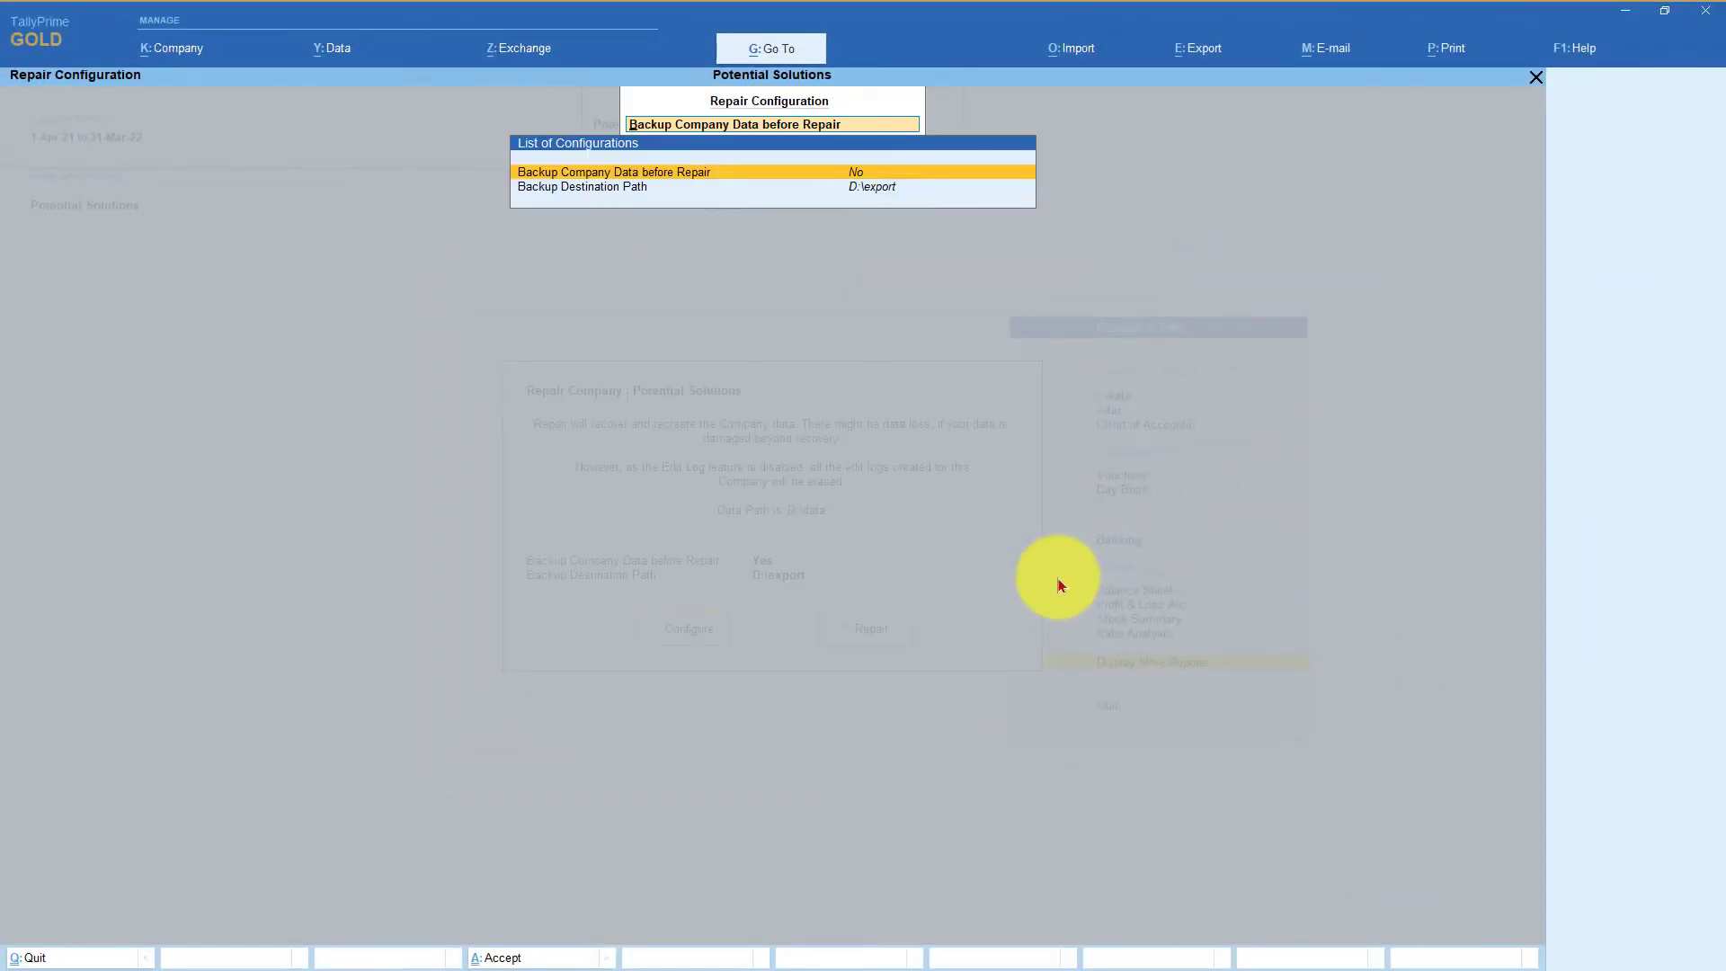
key("ctrl+a")
key("Tab")
key("Return")
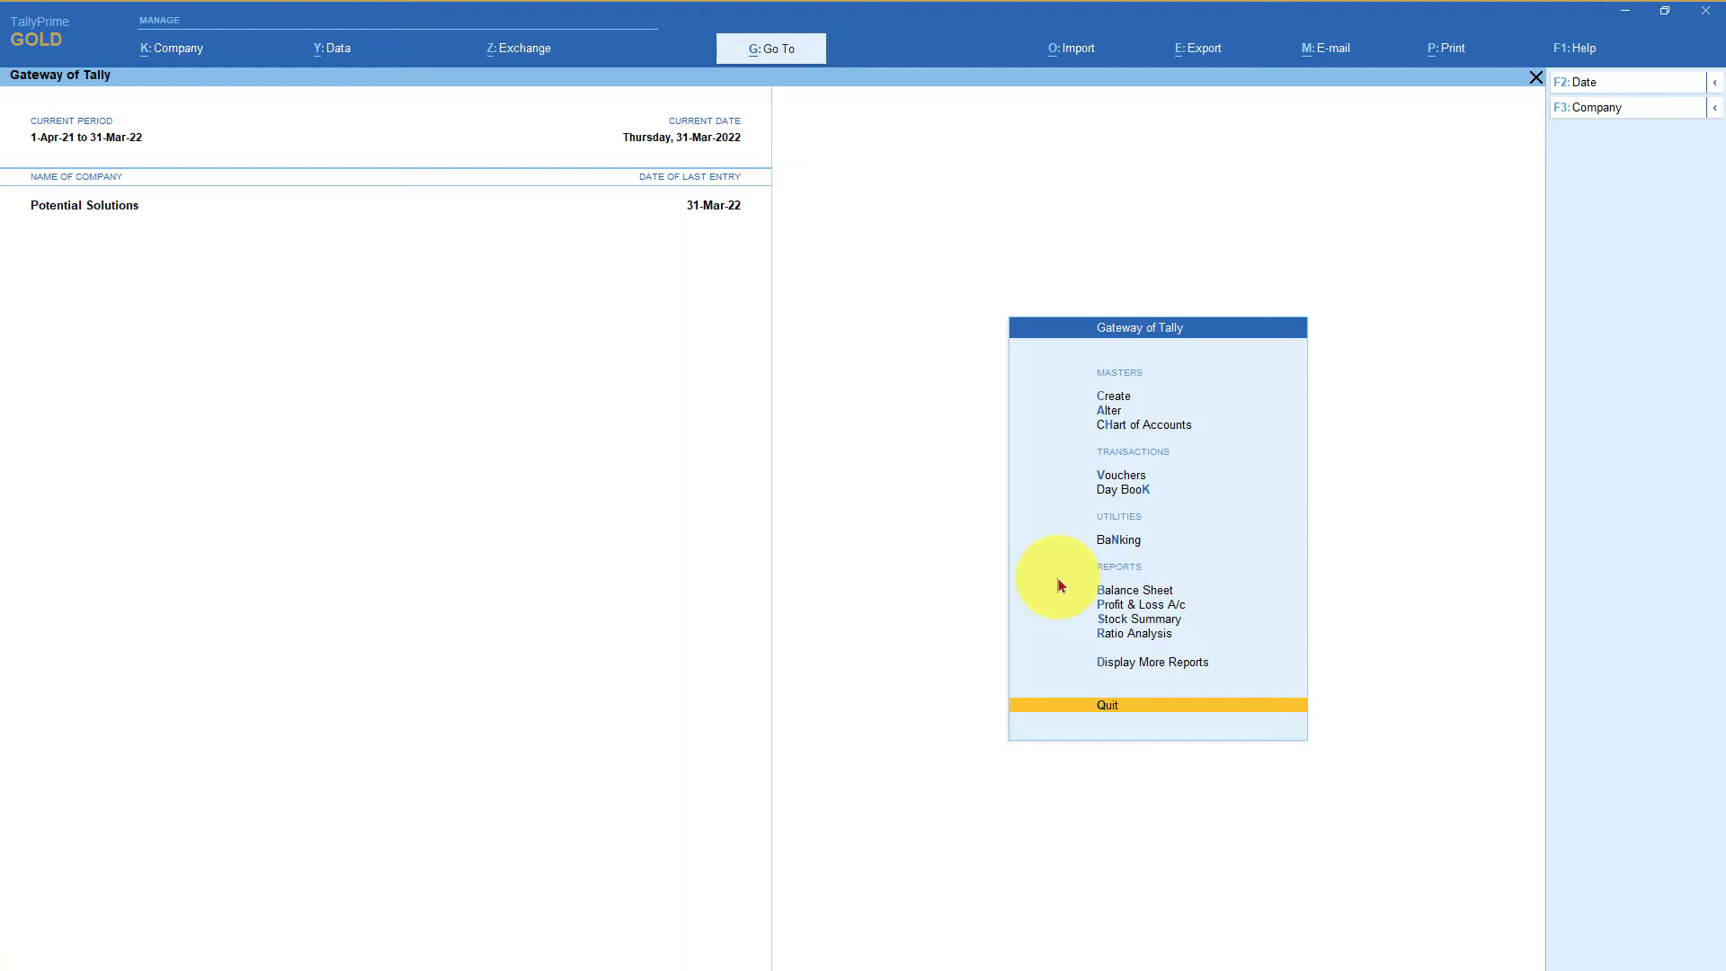
Drill down from the Statistics report through Payment vouchers to the list of payment vouchers for March
key("d")
key("s")
key("s")
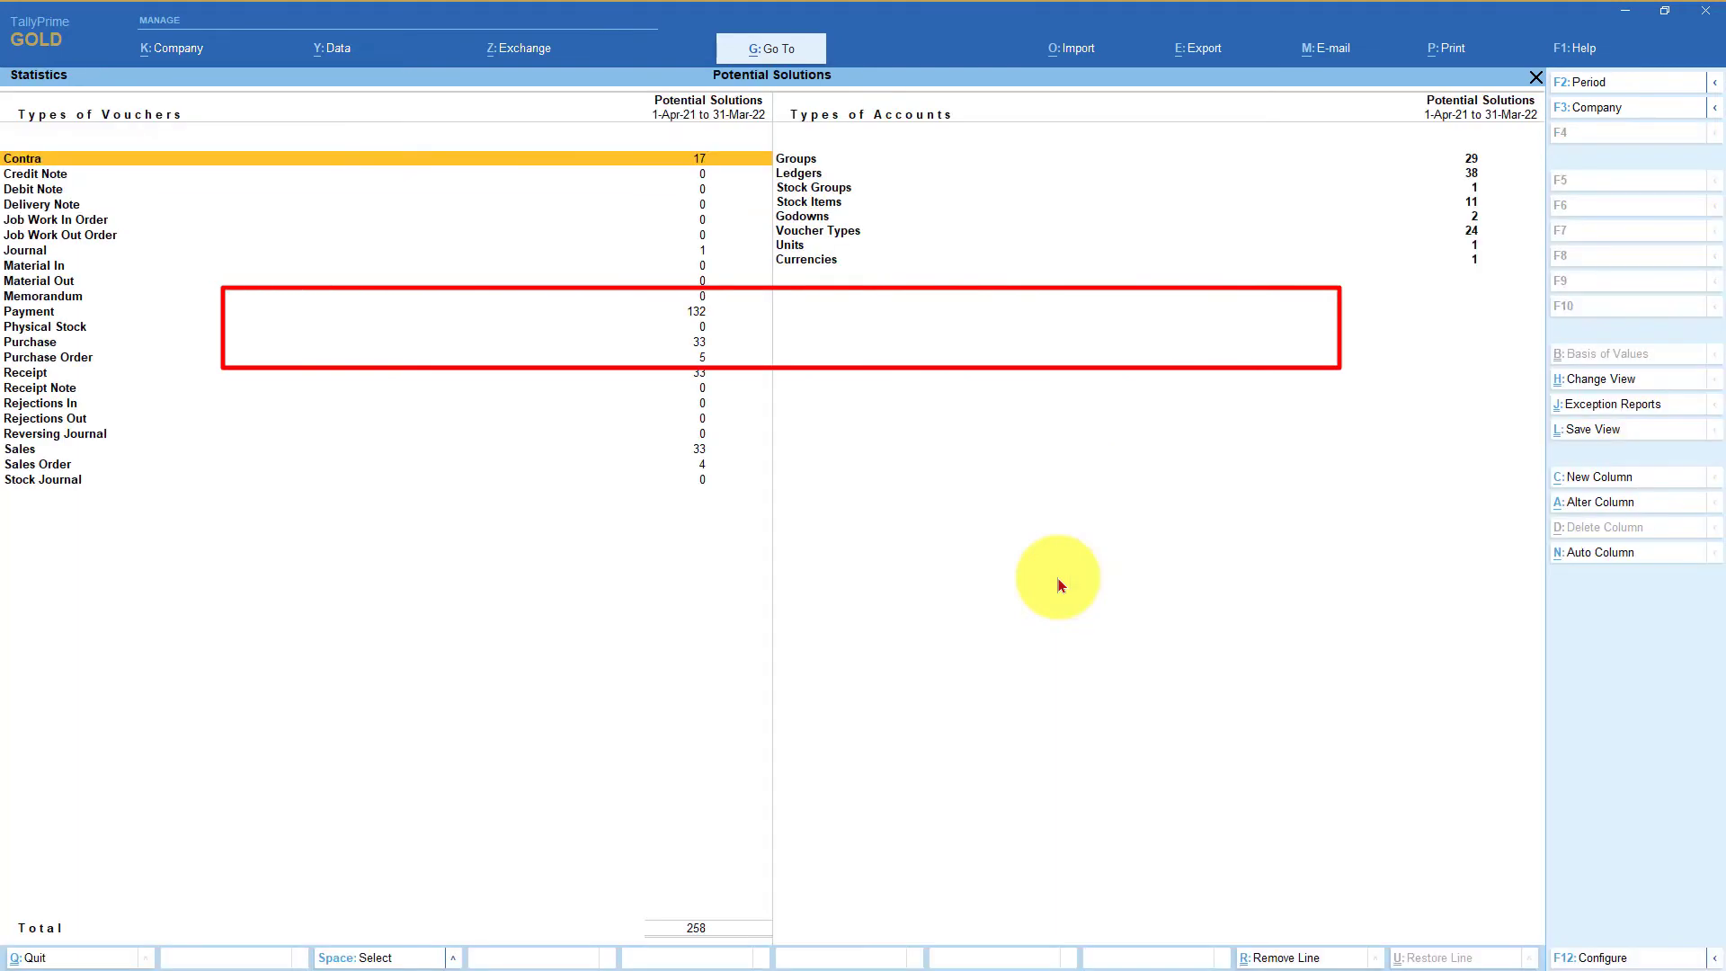
key("Down")
key("Down")
key("Down")
key("Down")
key("Down")
key("Down")
key("Down")
key("Down")
key("Down")
key("Down")
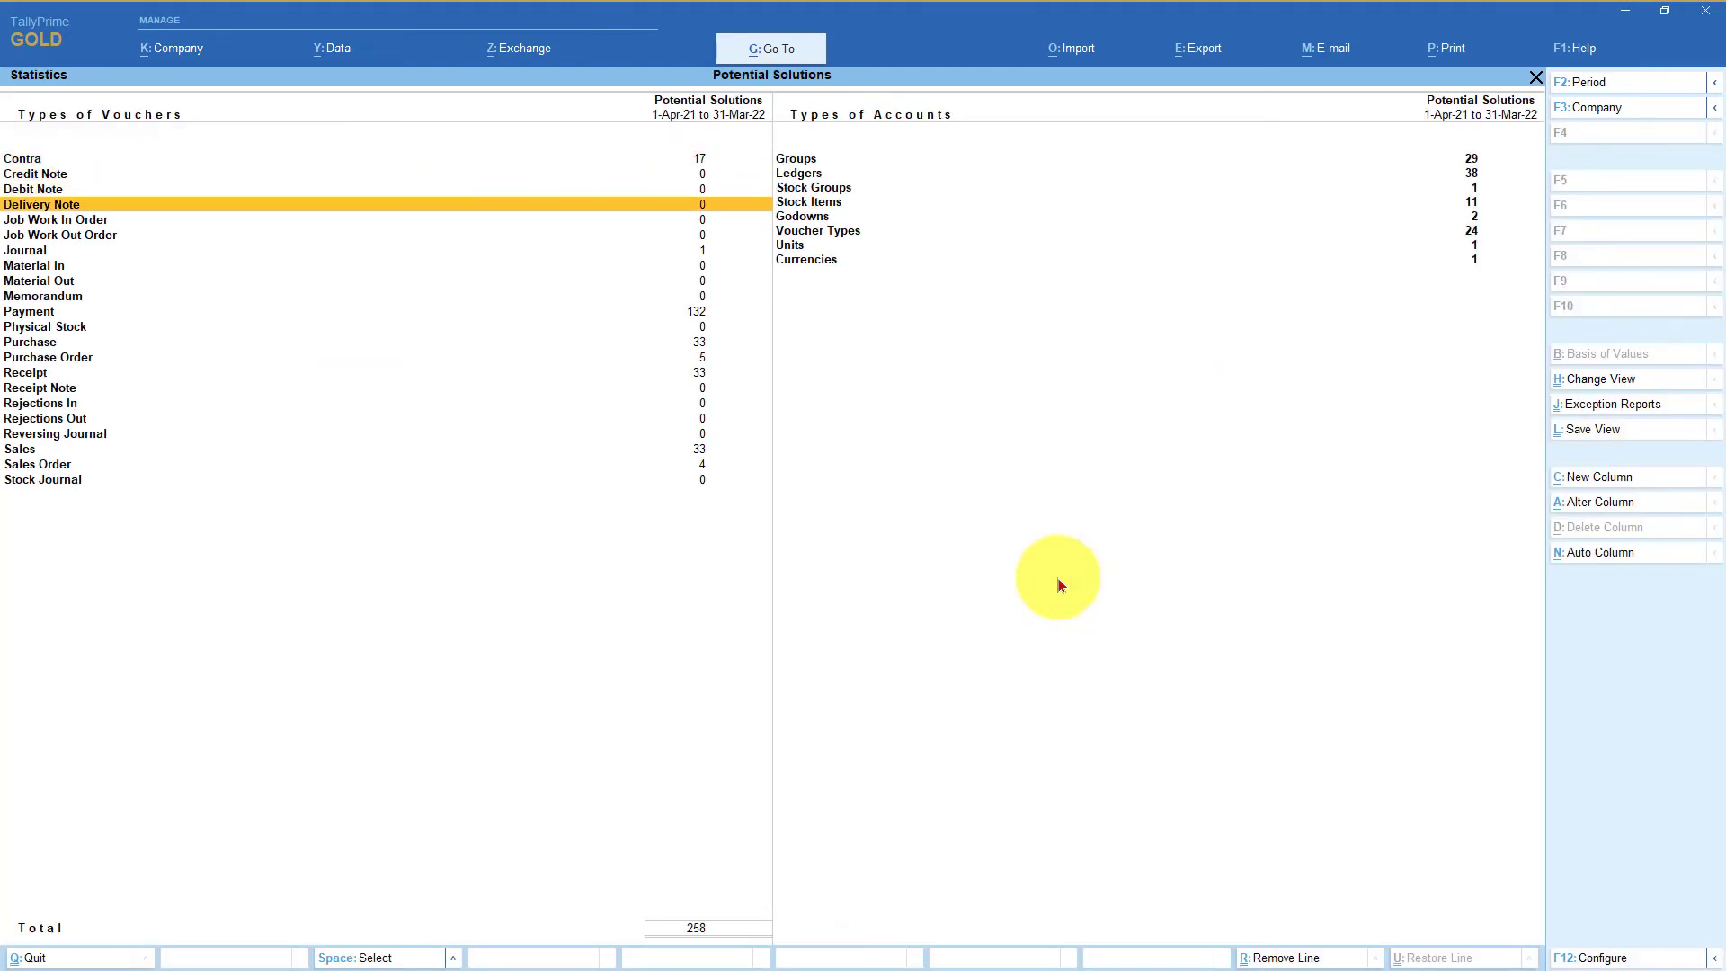
key("Return")
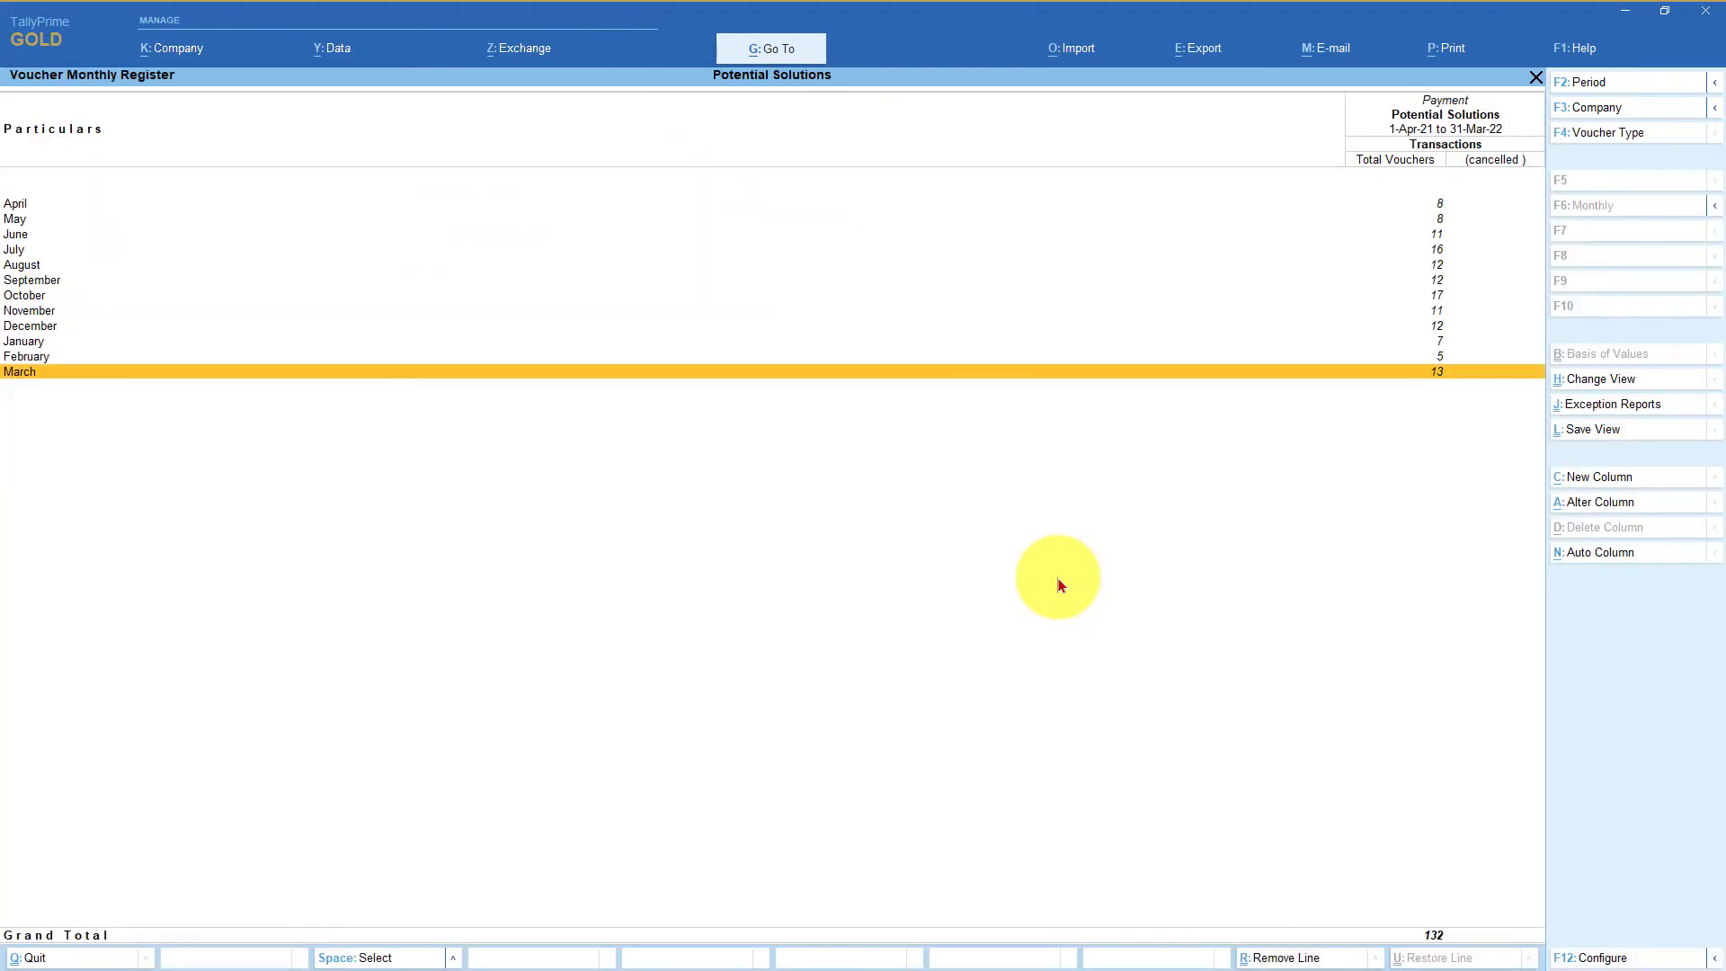
key("Return")
key("Down")
key("Up")
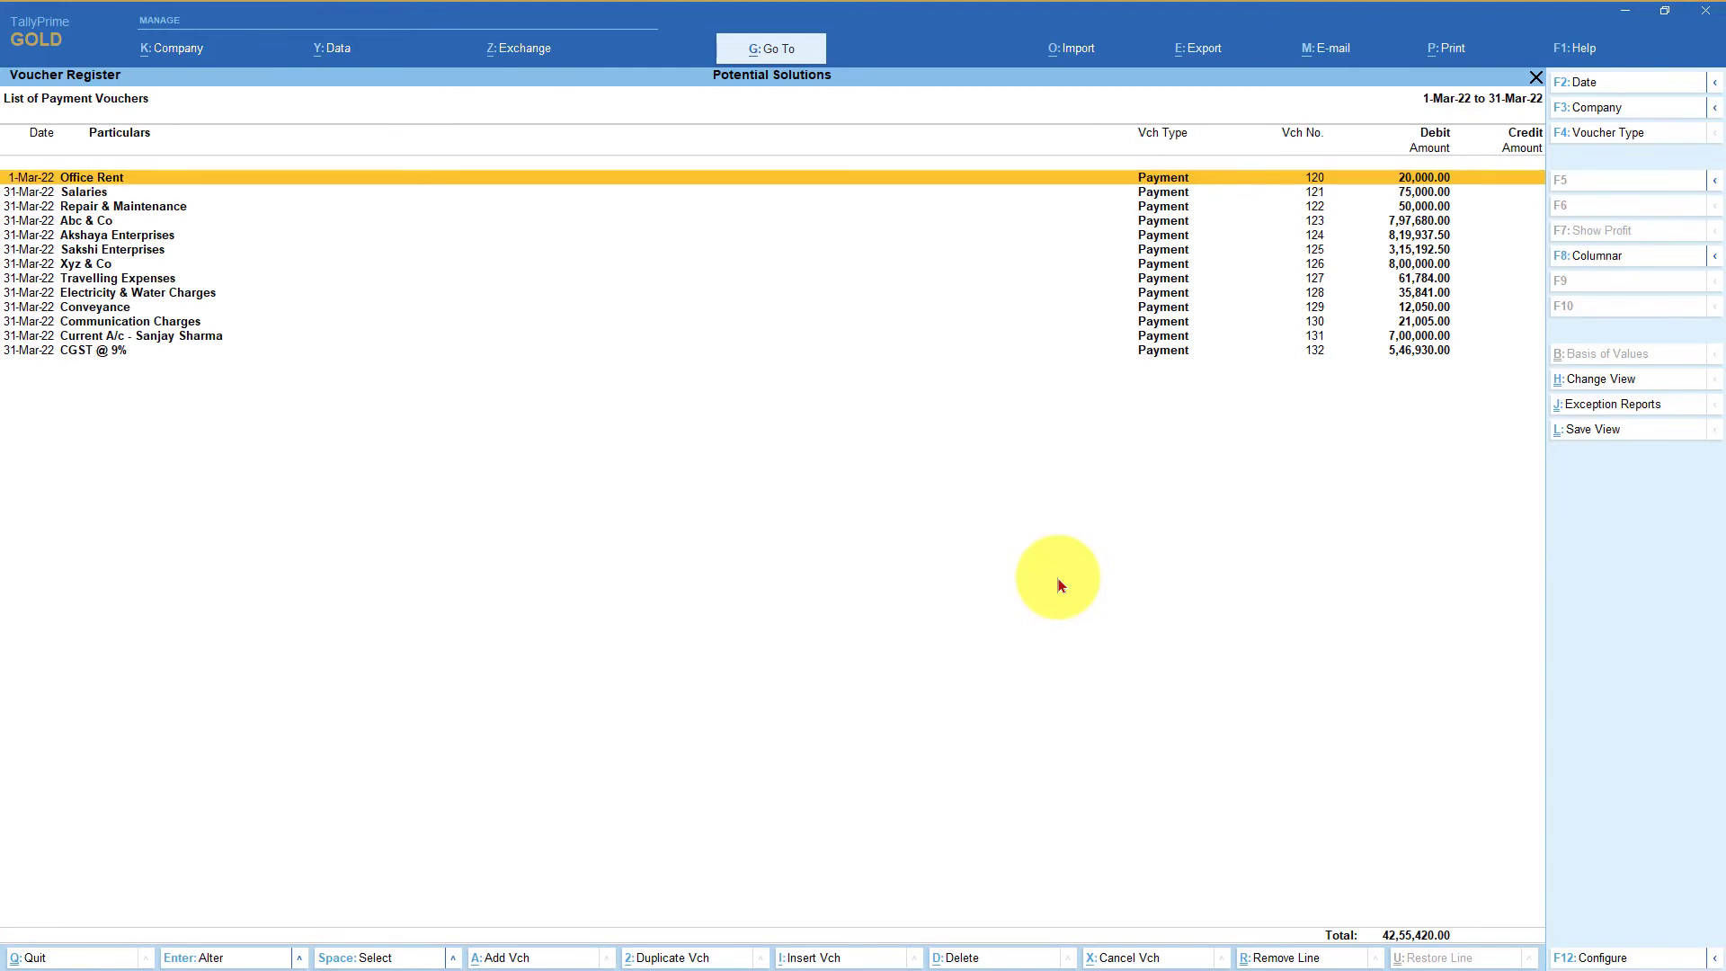
Open the 1-Mar-22 Office Rent payment voucher to check its related reports for Edit Log, and quit it without changes
key("Return")
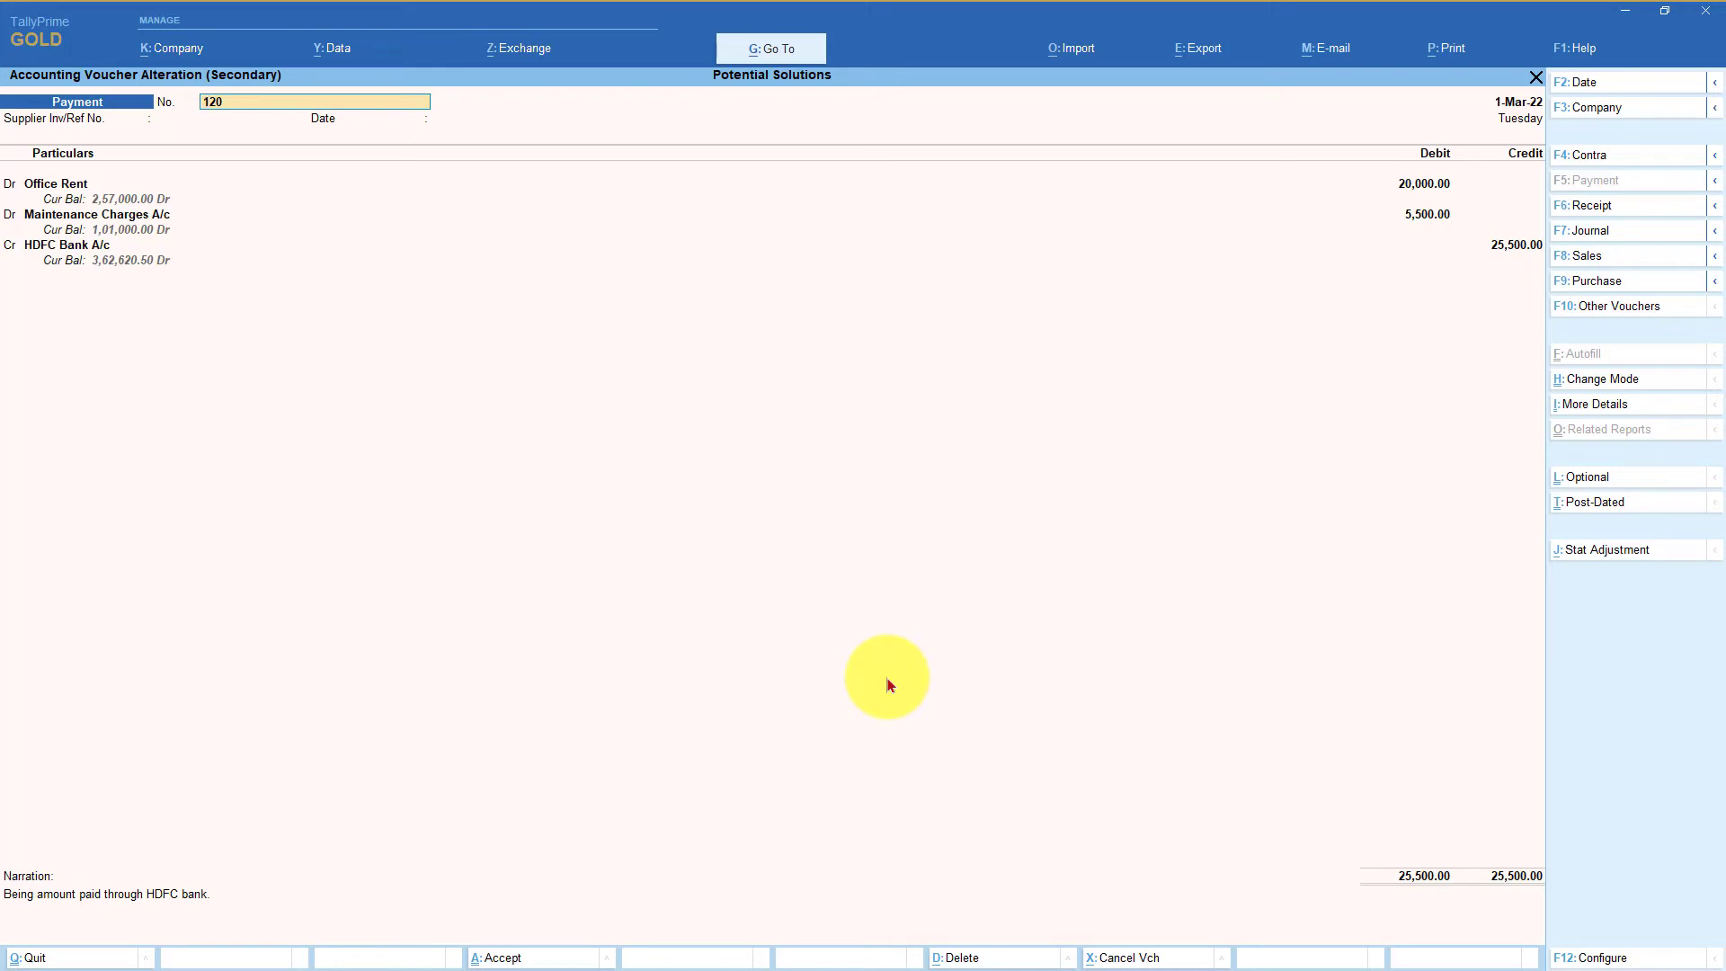
key("Escape")
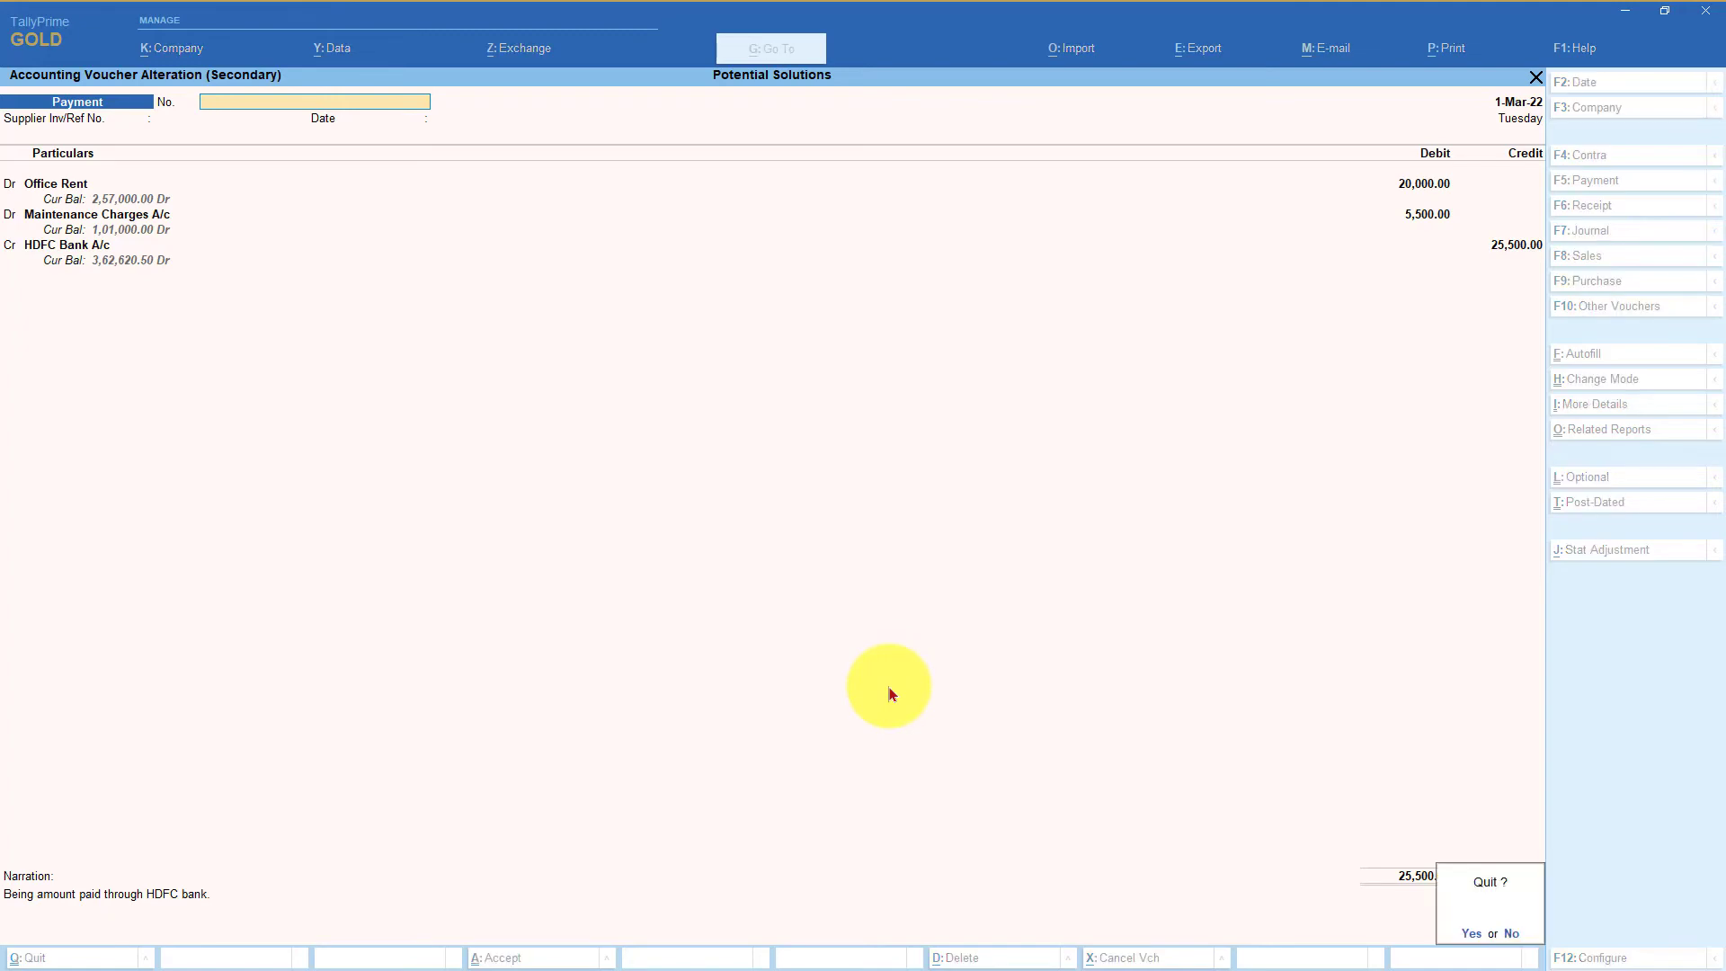
key("y")
key("Escape")
key("Escape")
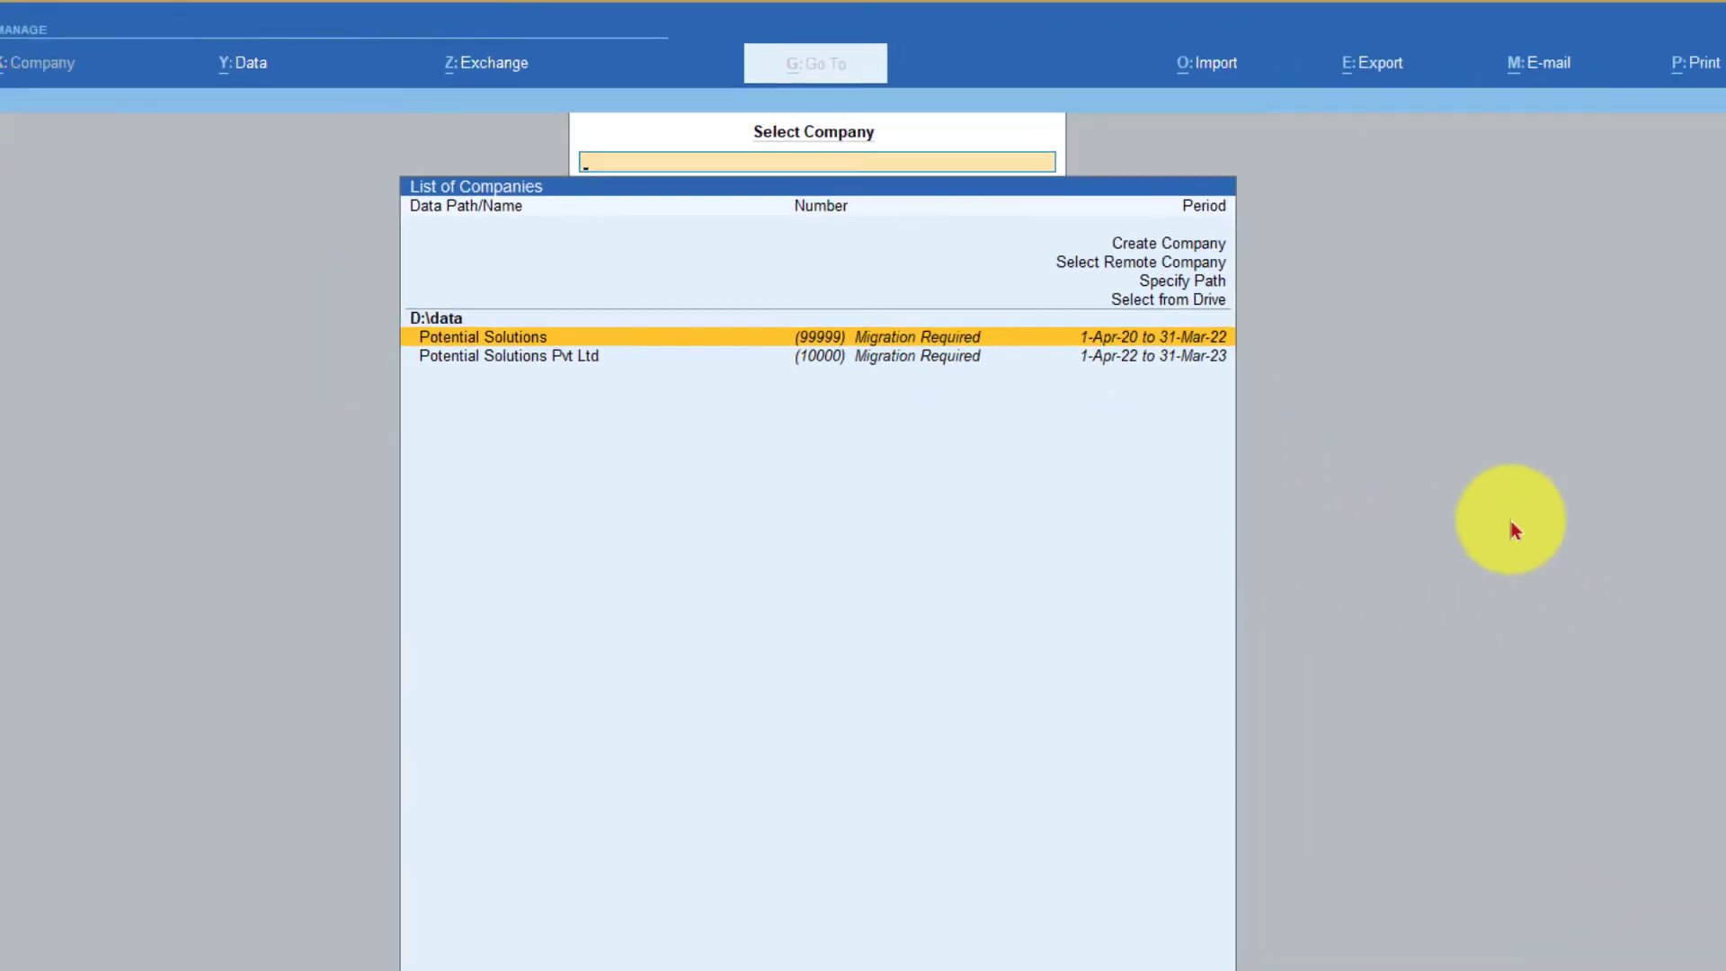
In TallyPrime Edit Log, select Potential Solutions for migration and set its Backup Destination Path to D:\export
key("Return")
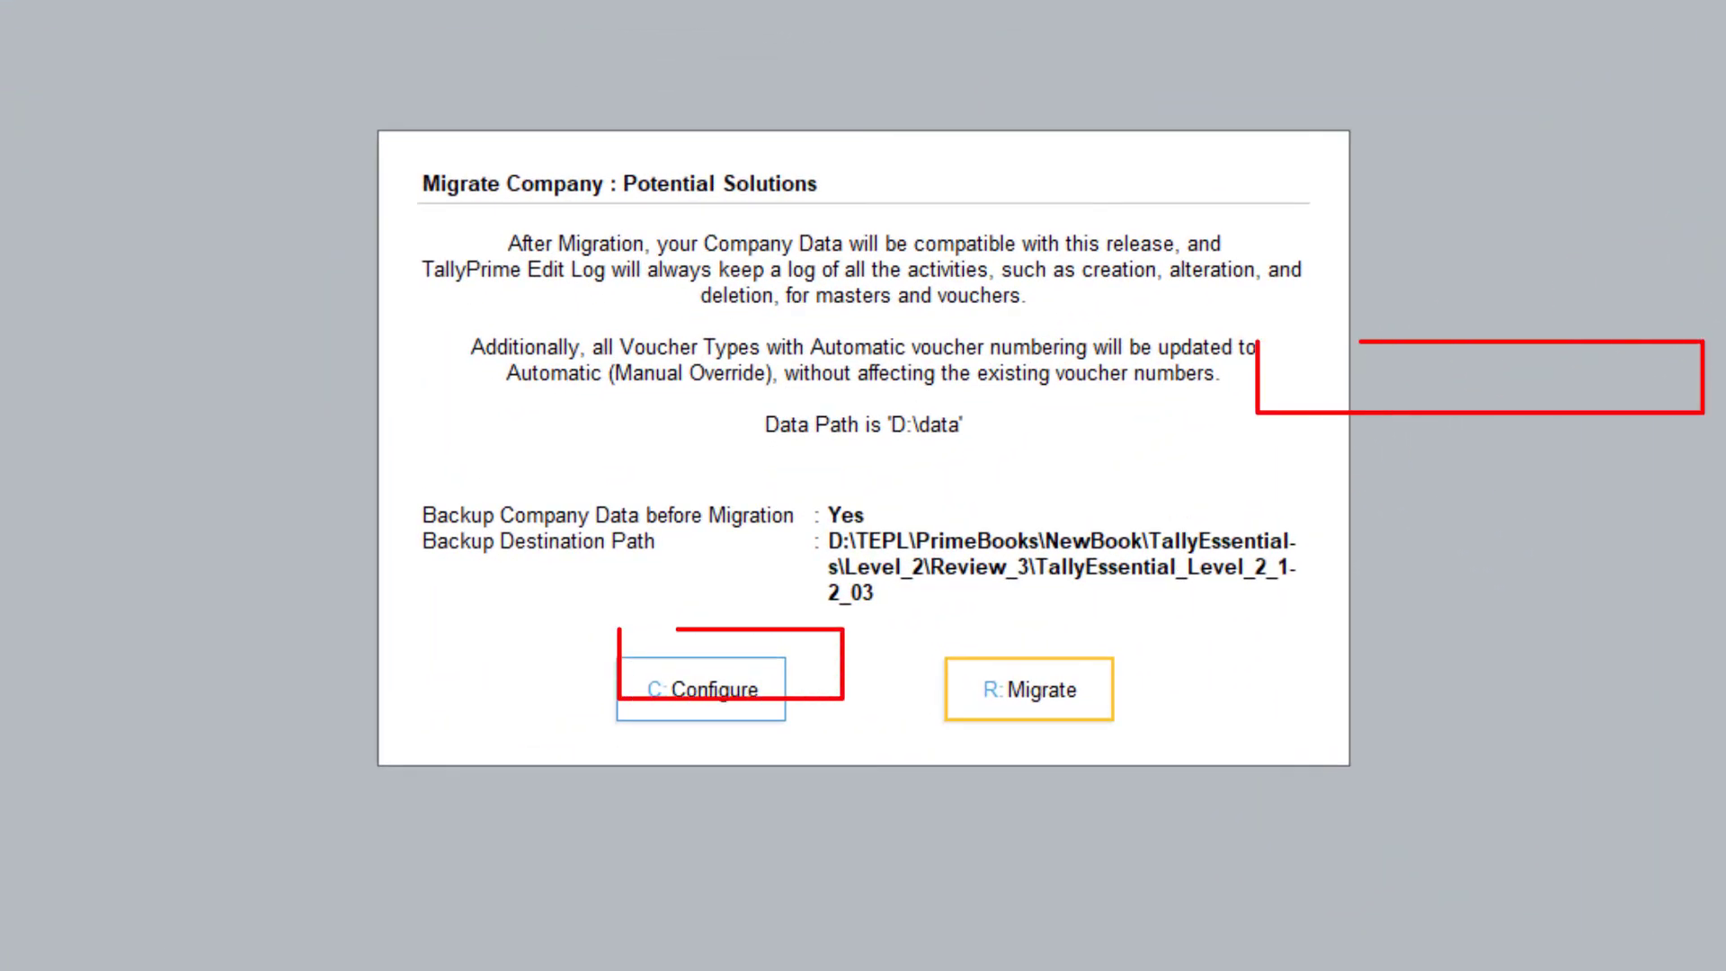
key("Left")
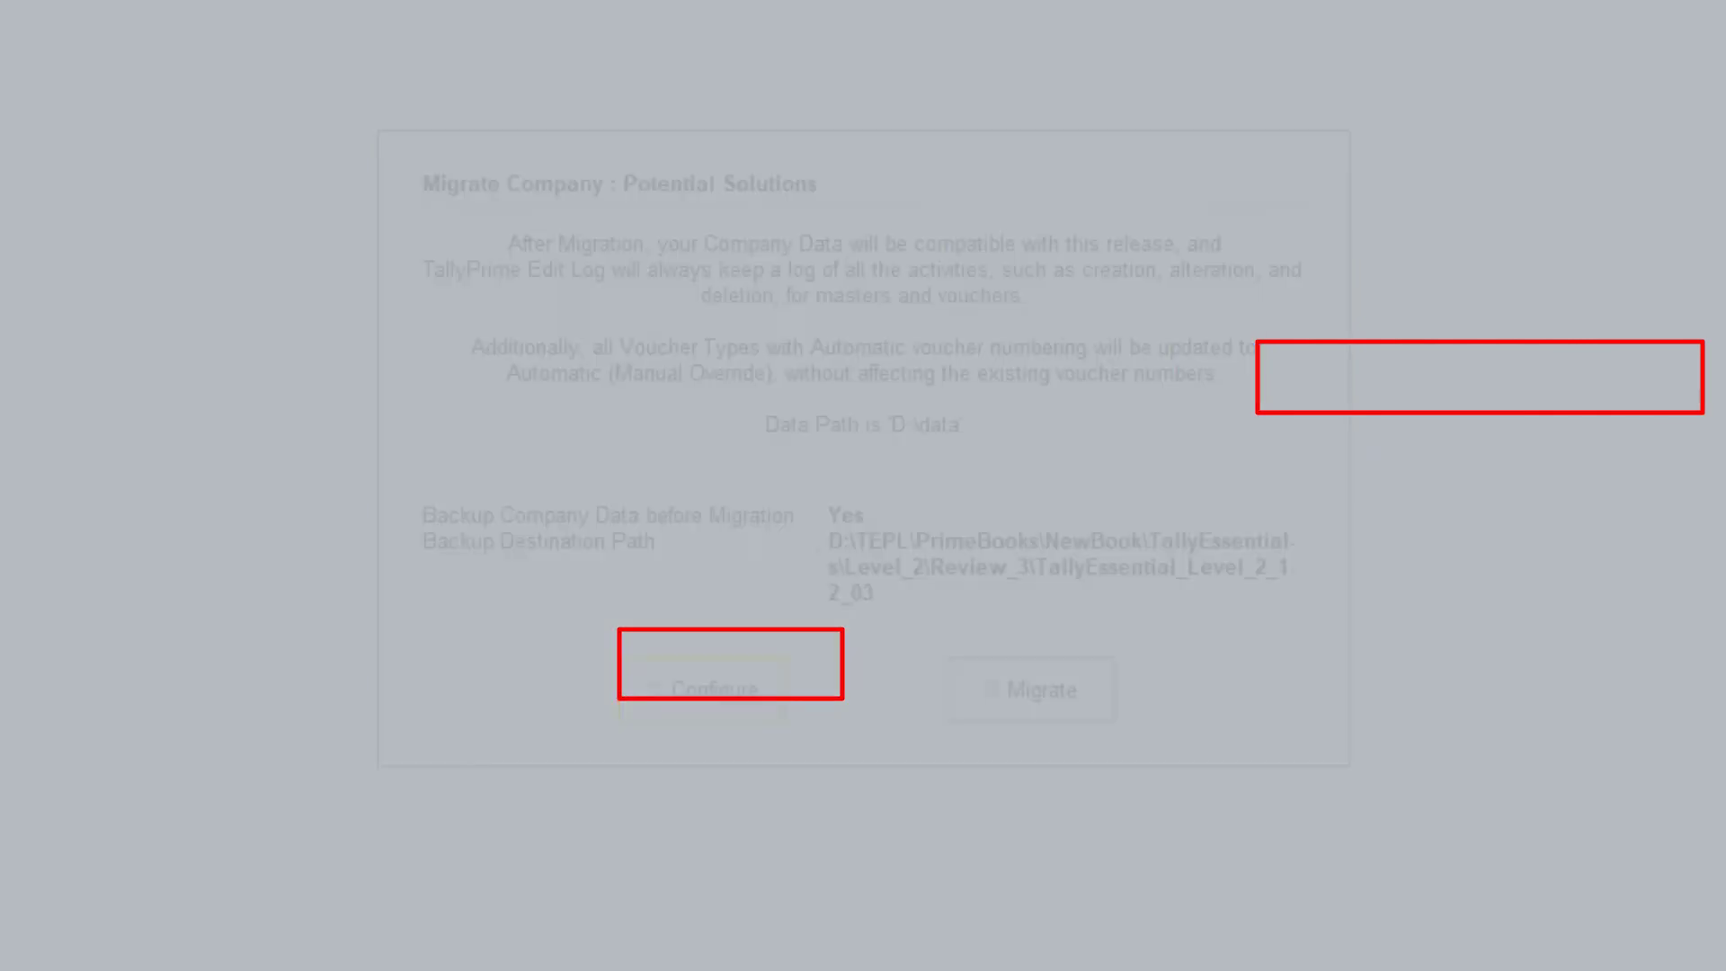
key("Return")
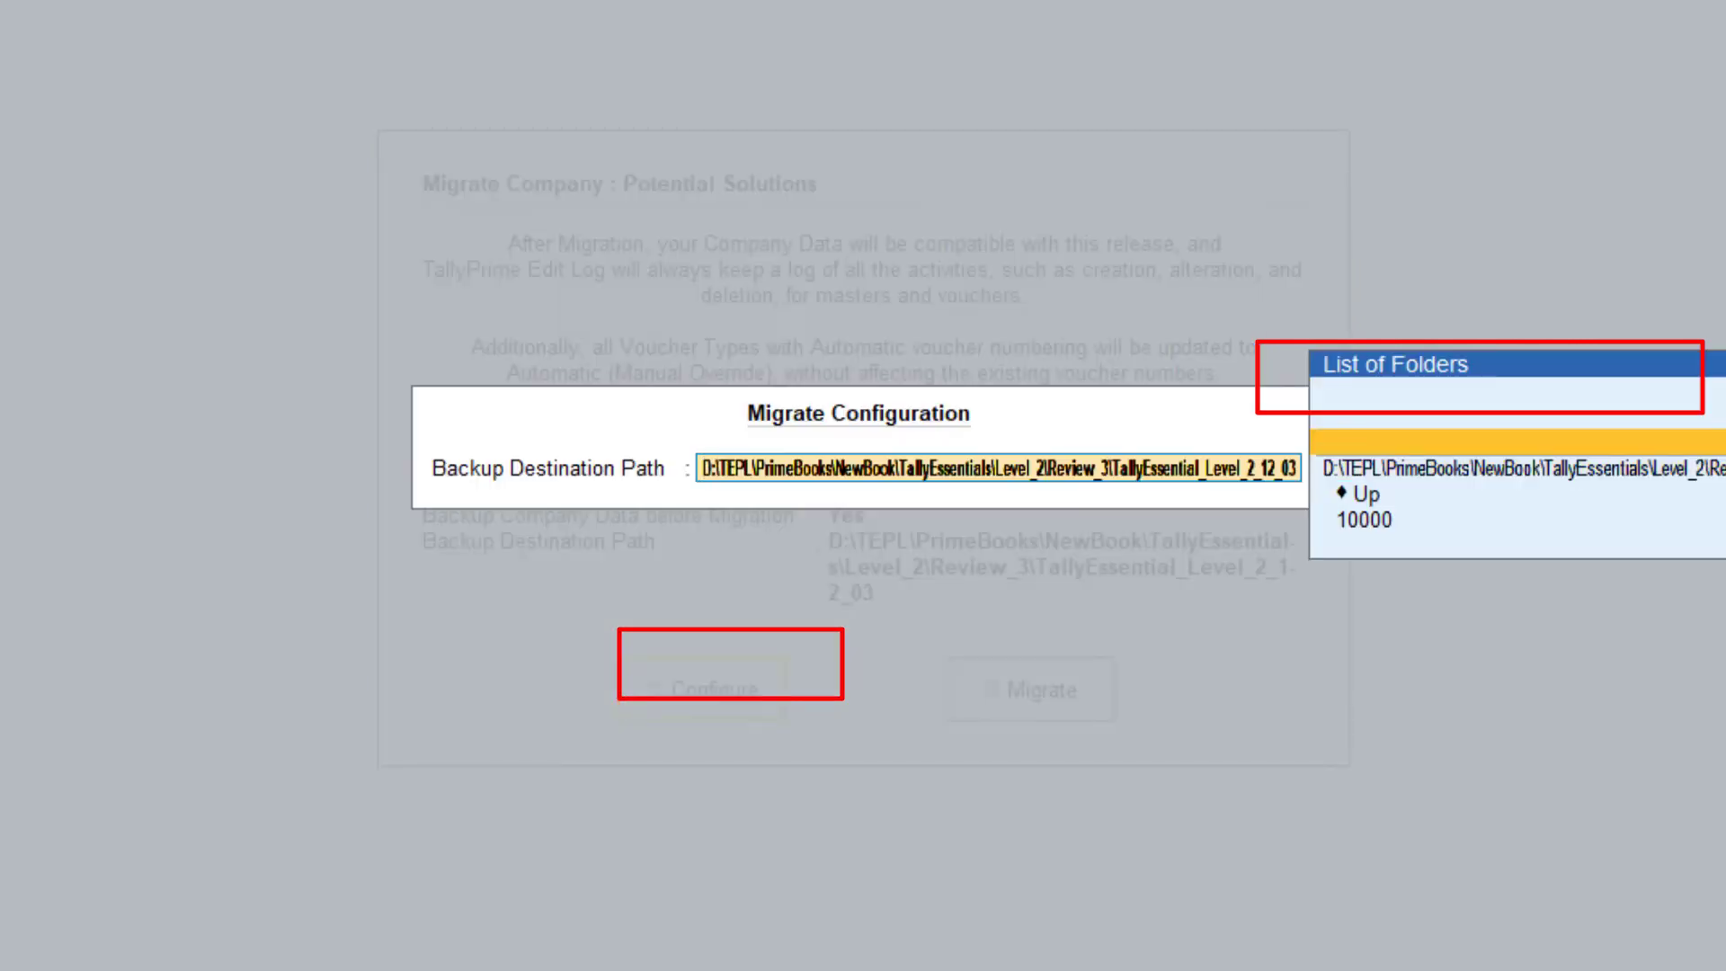
key("Return")
type("D:\\export")
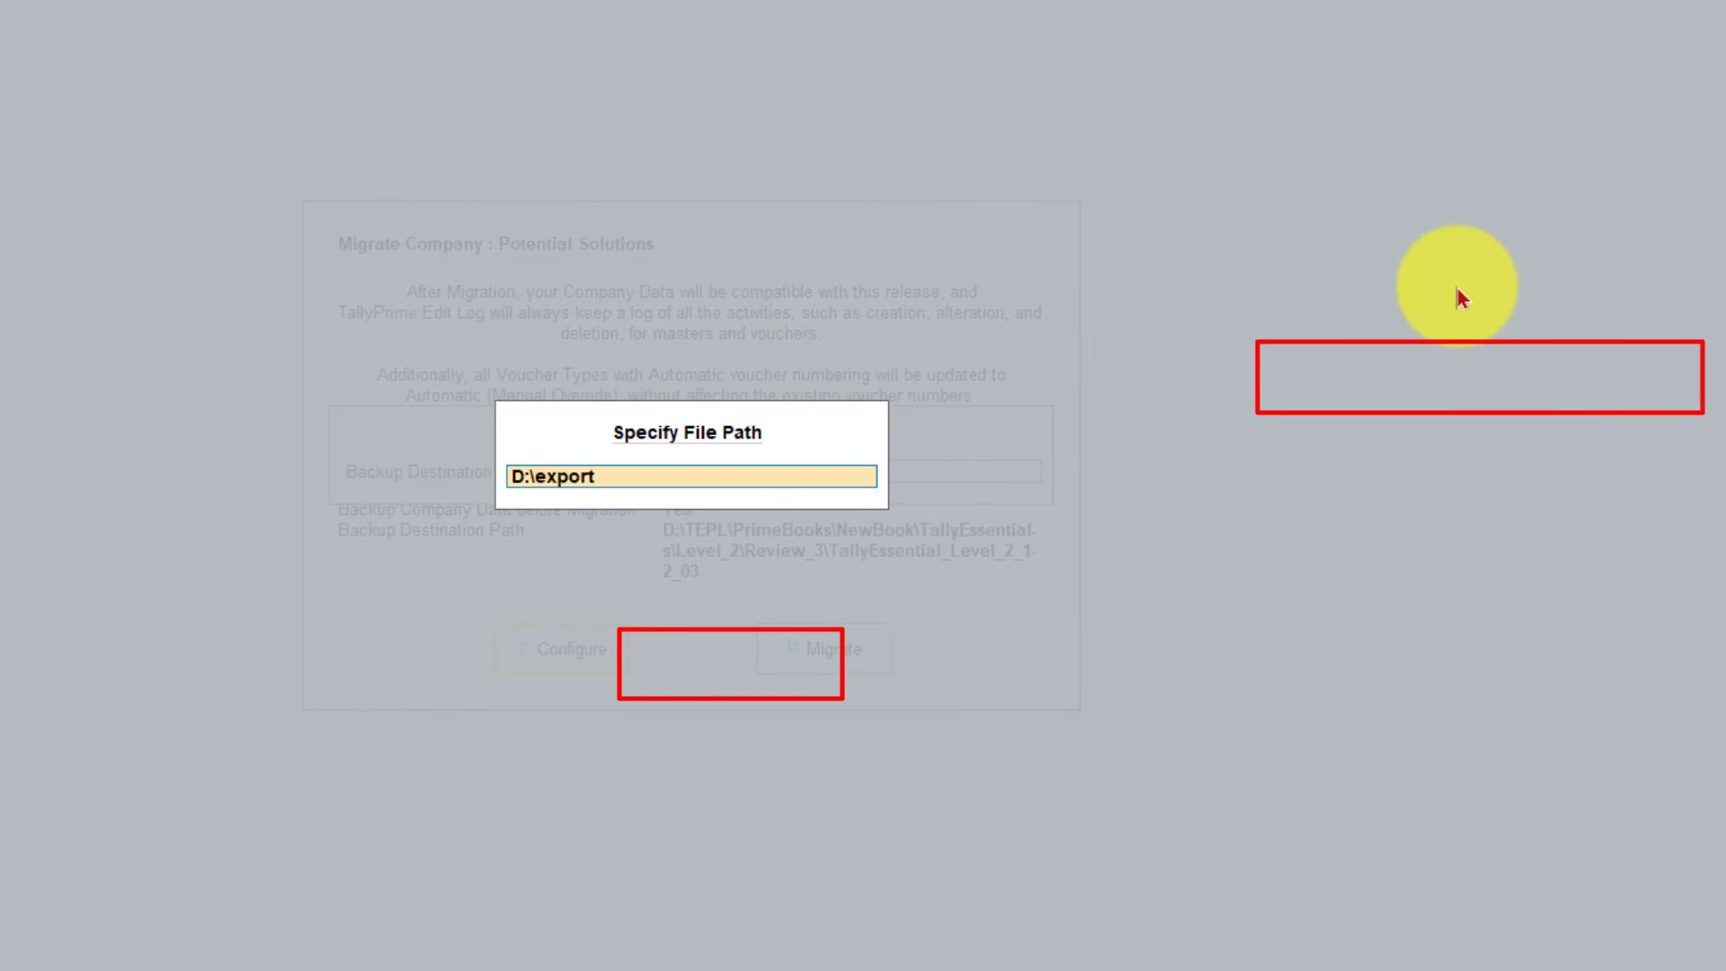
key("Return")
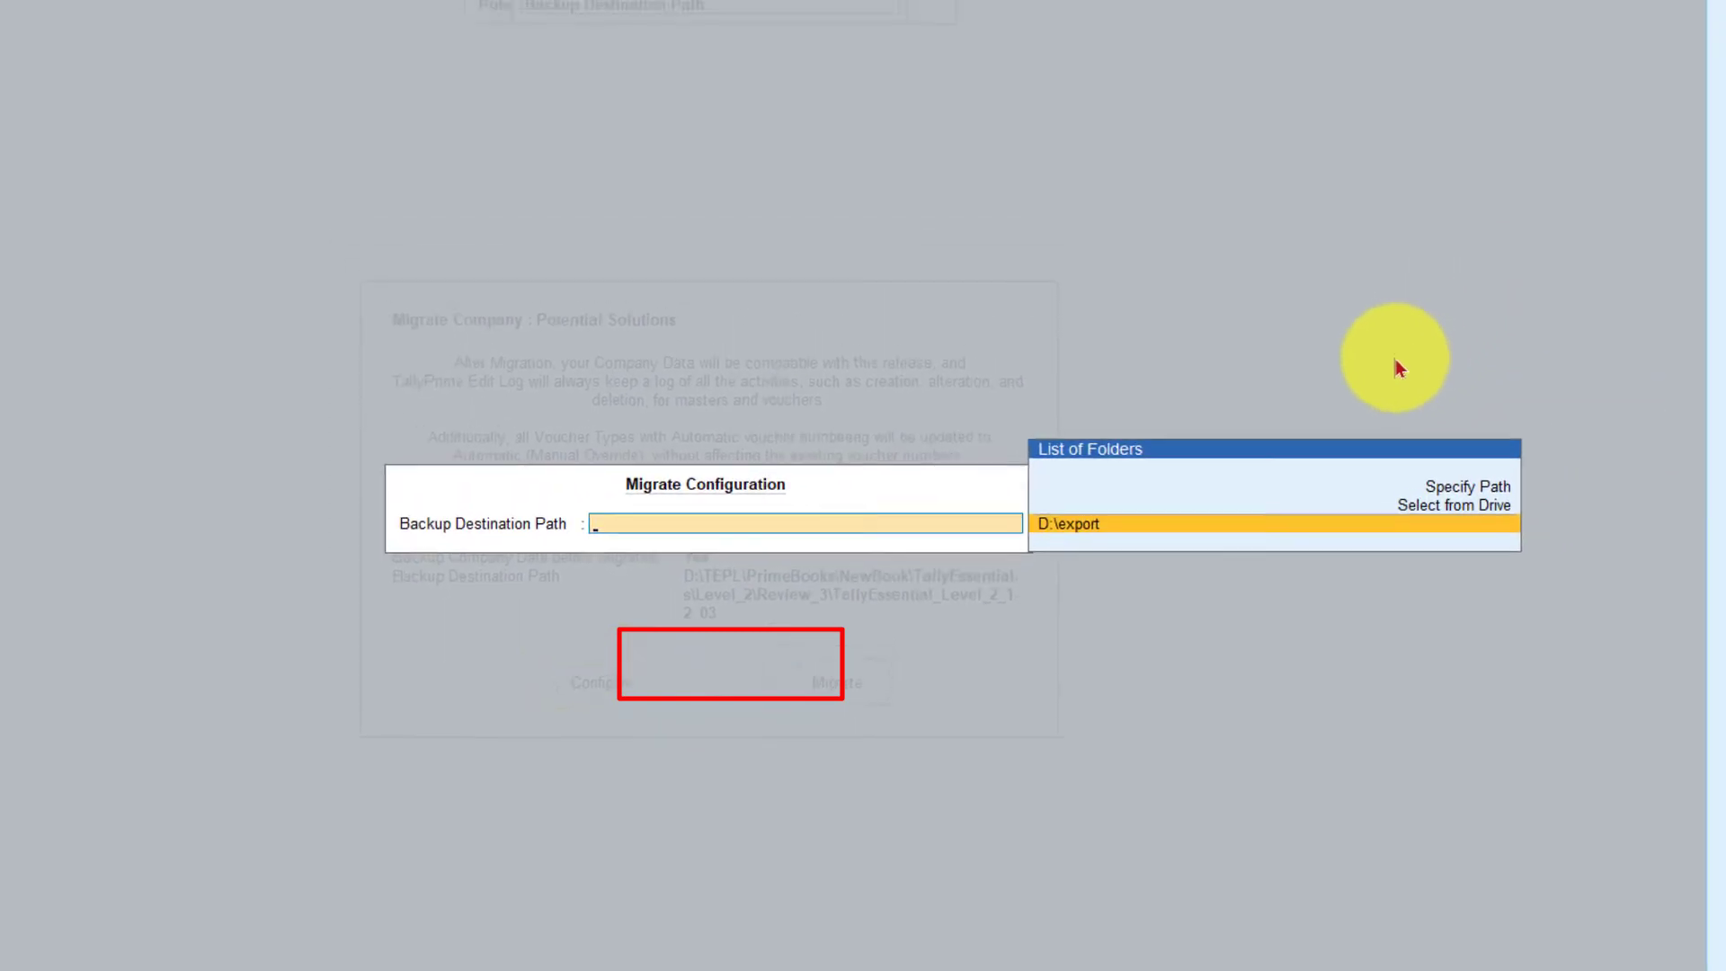
key("Return")
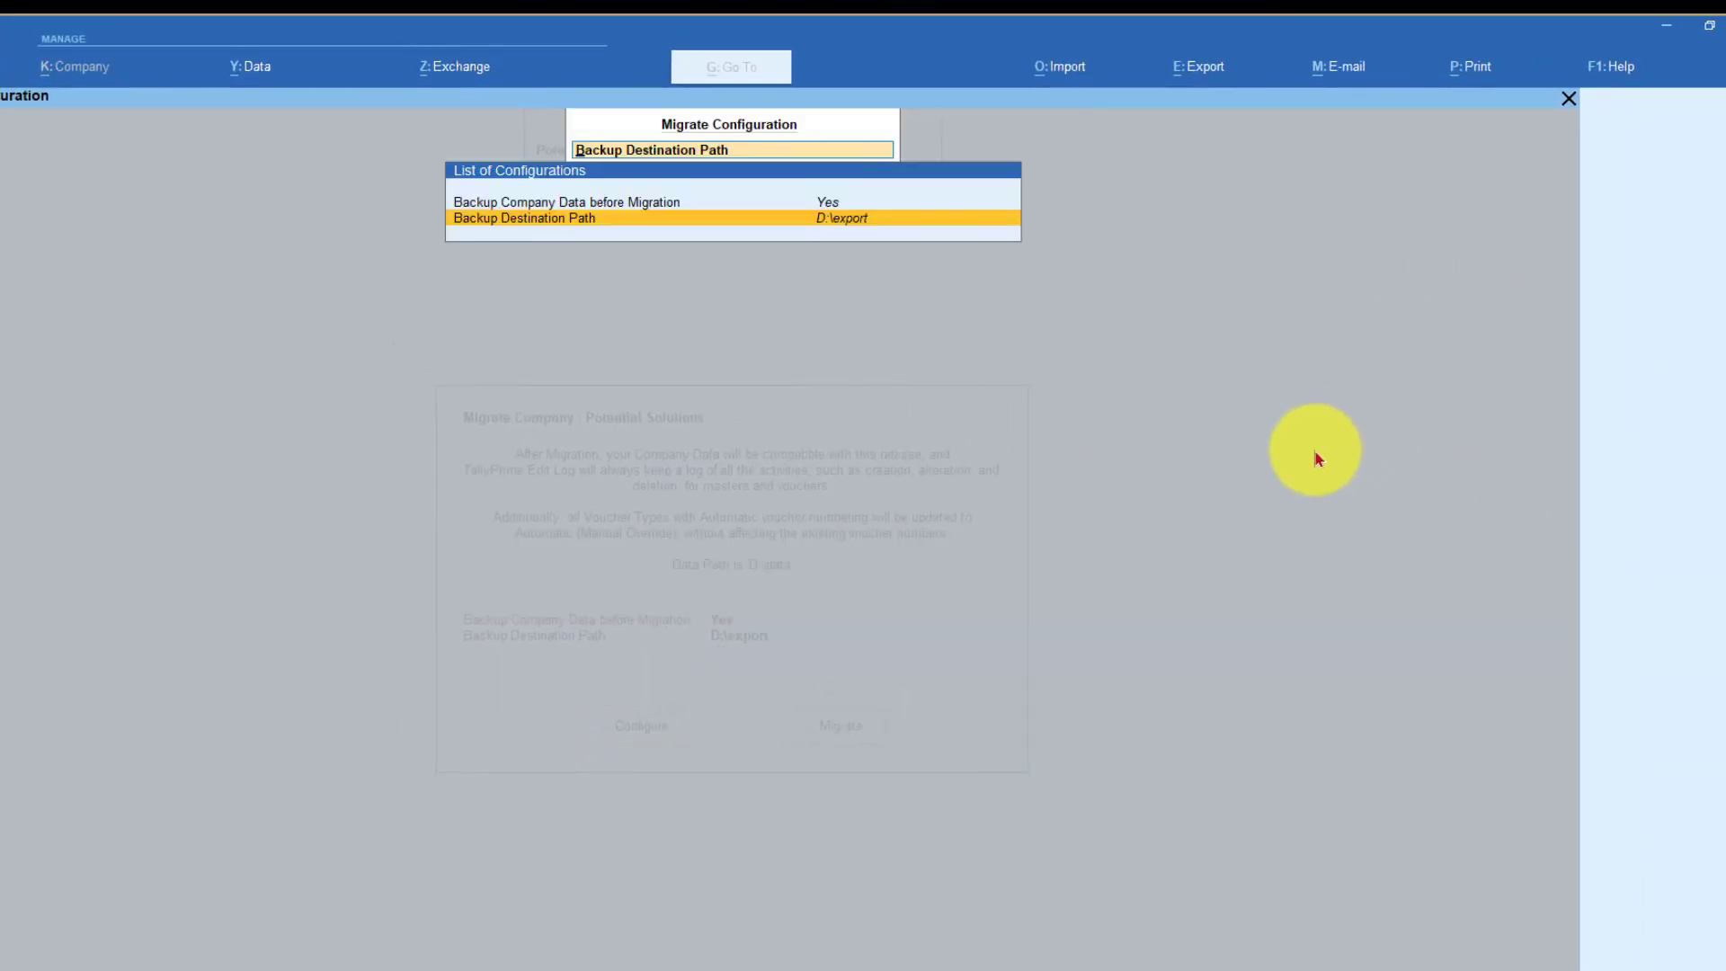
Set Backup Company Data before Migration to No and migrate Potential Solutions
key("Up")
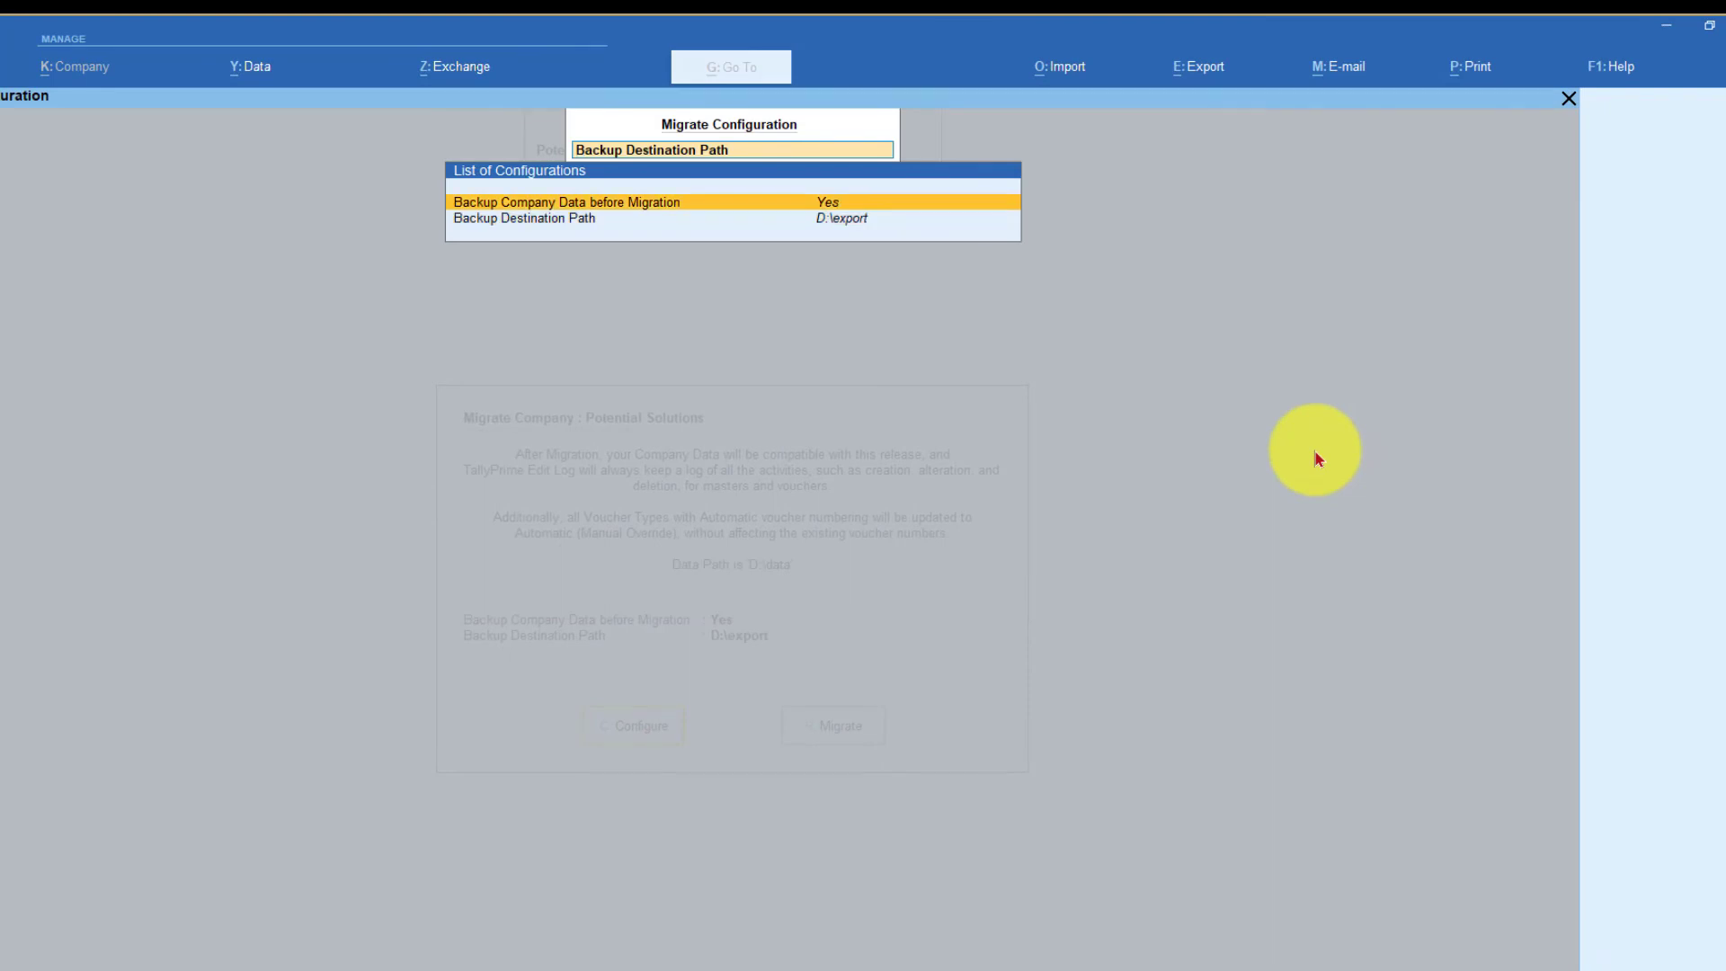
key("Return")
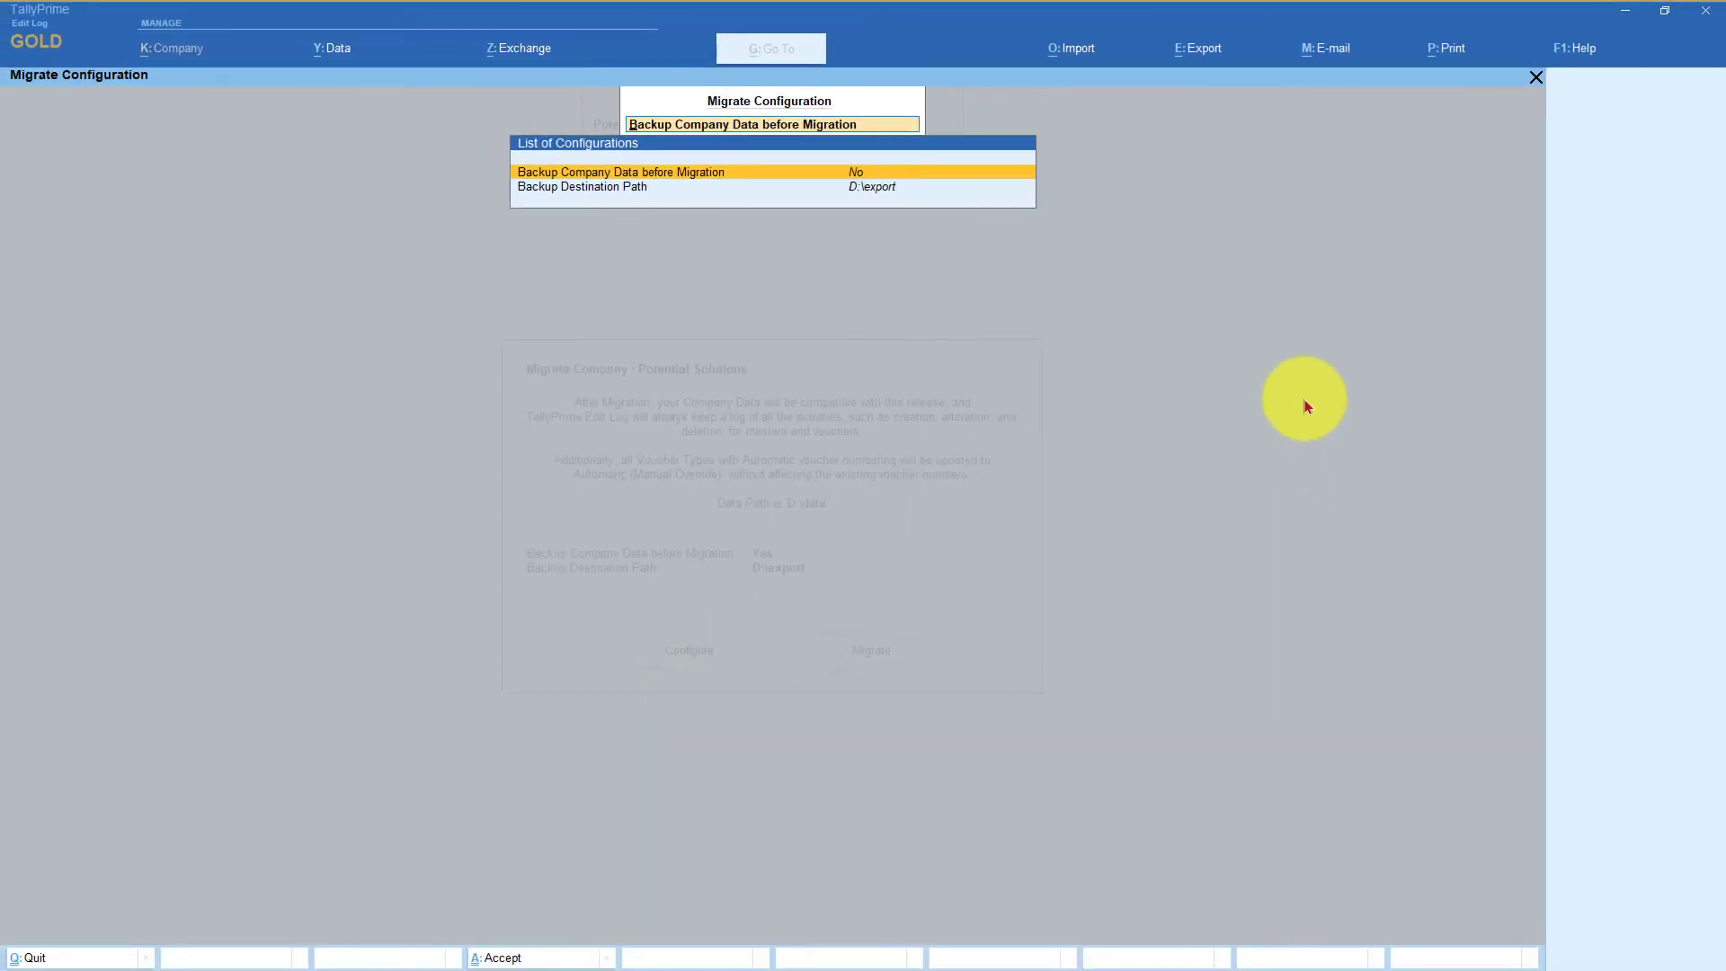
key("ctrl+a")
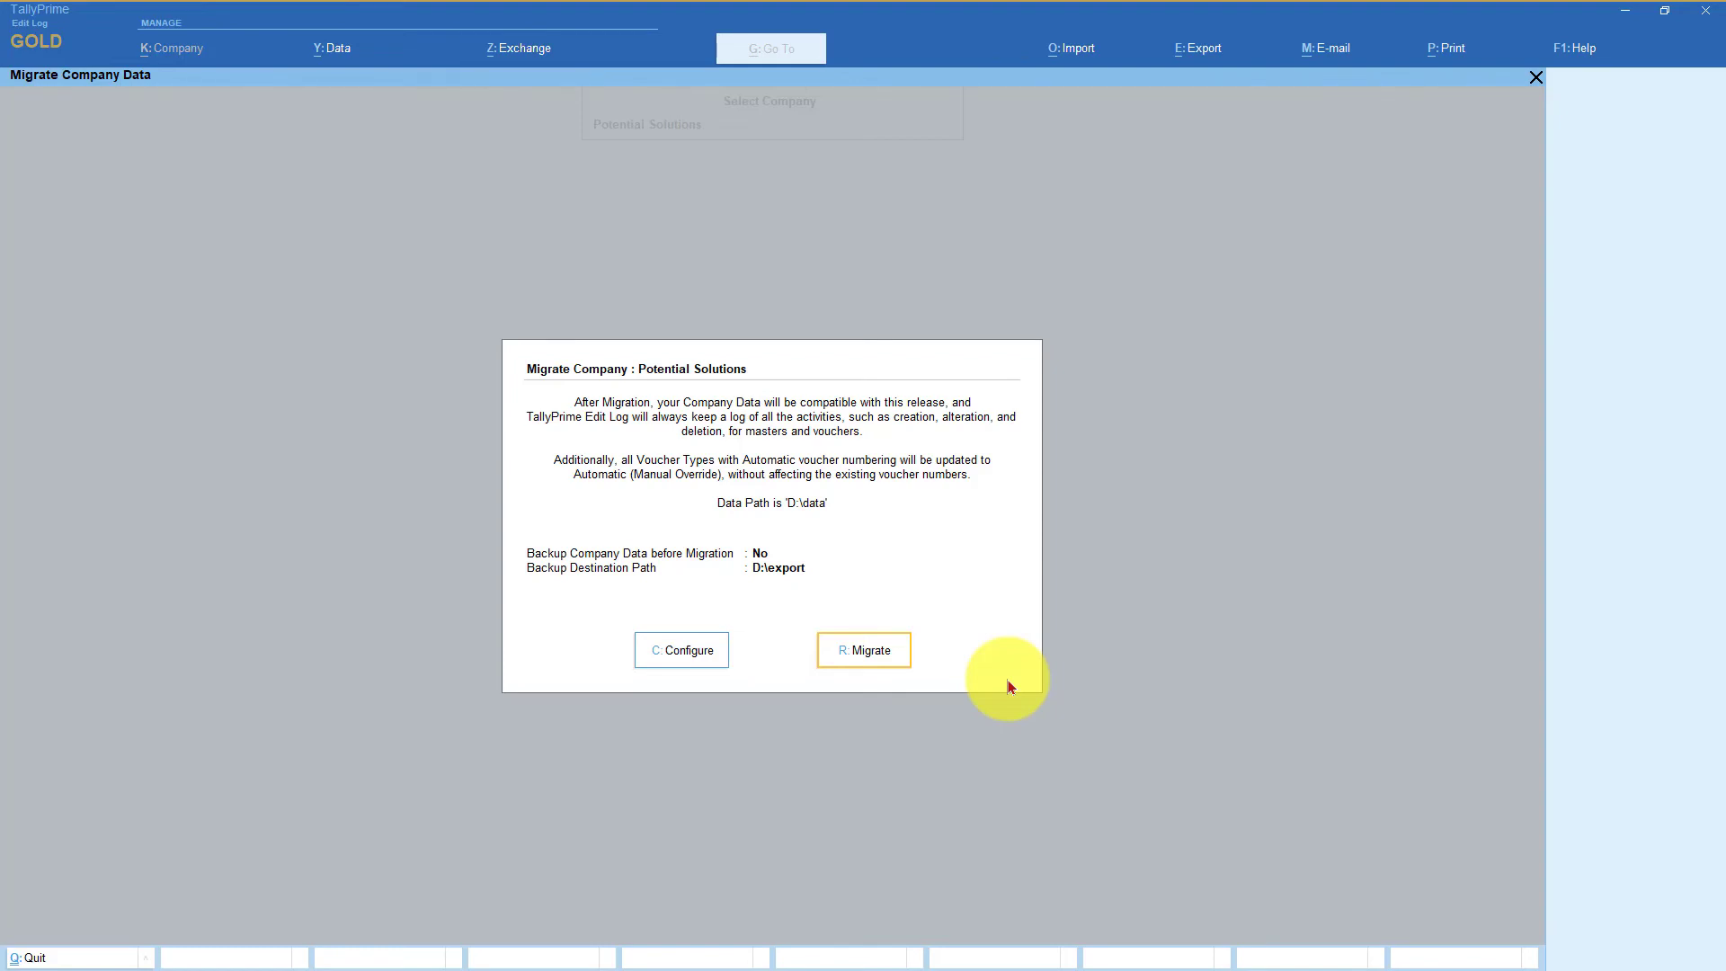
key("r")
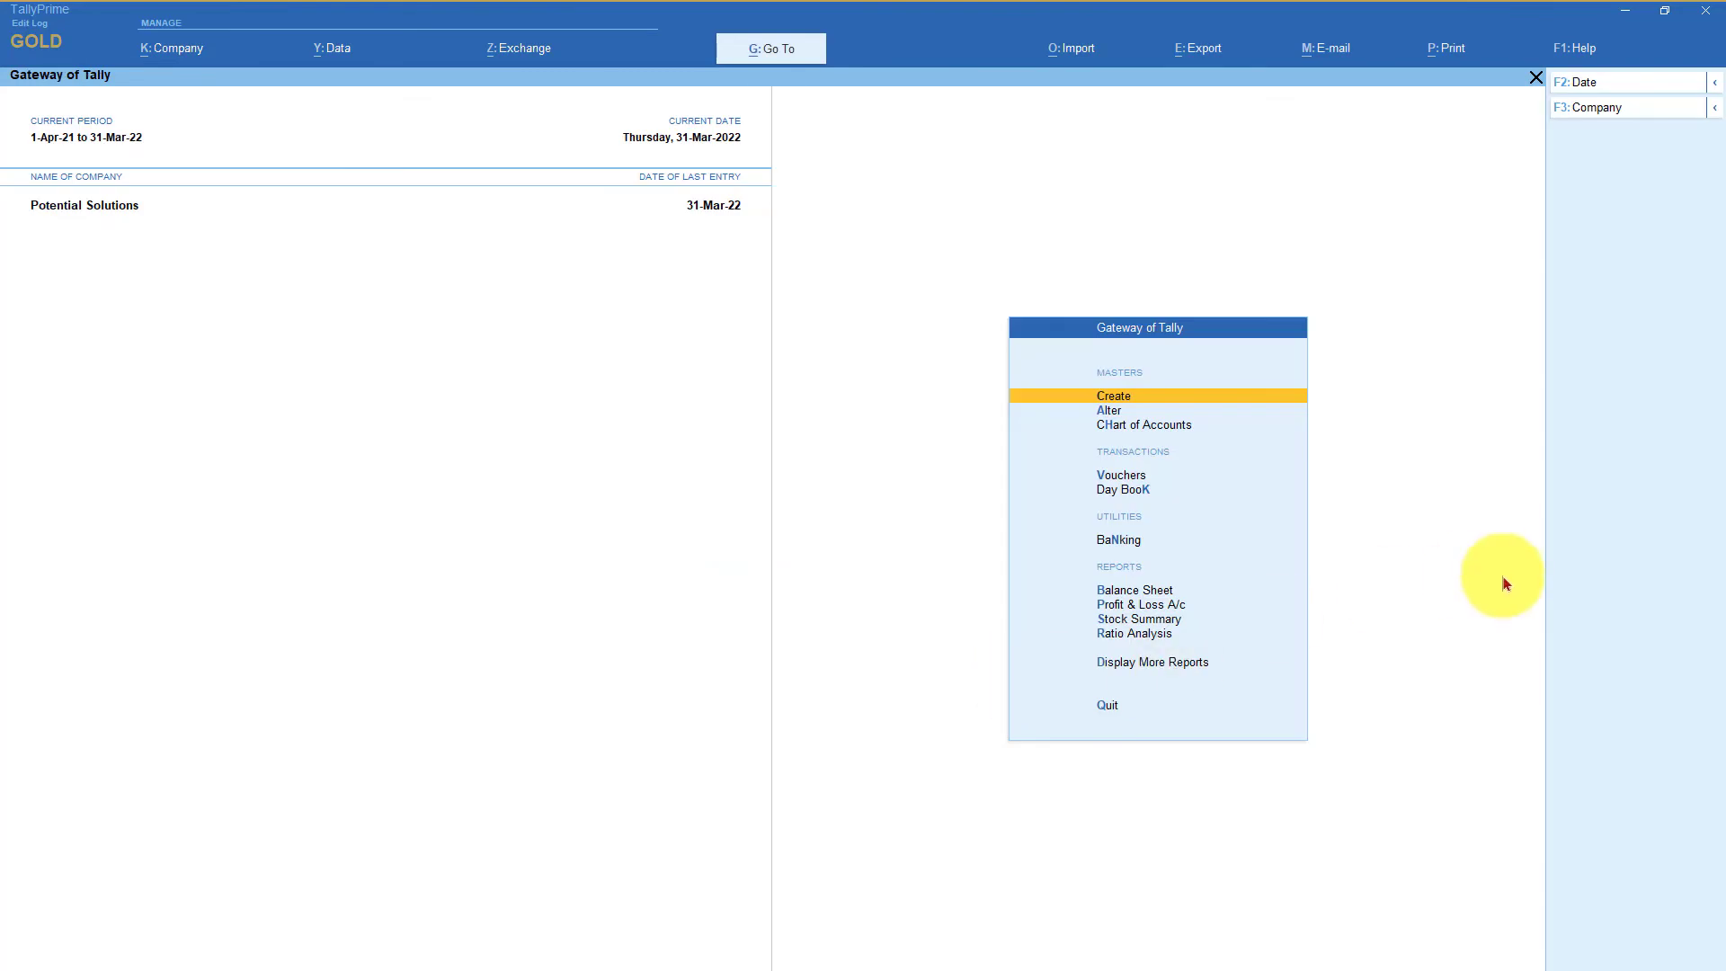
Open the March payment voucher list of the migrated company through the Payment entry in Statistics
key("d")
key("s")
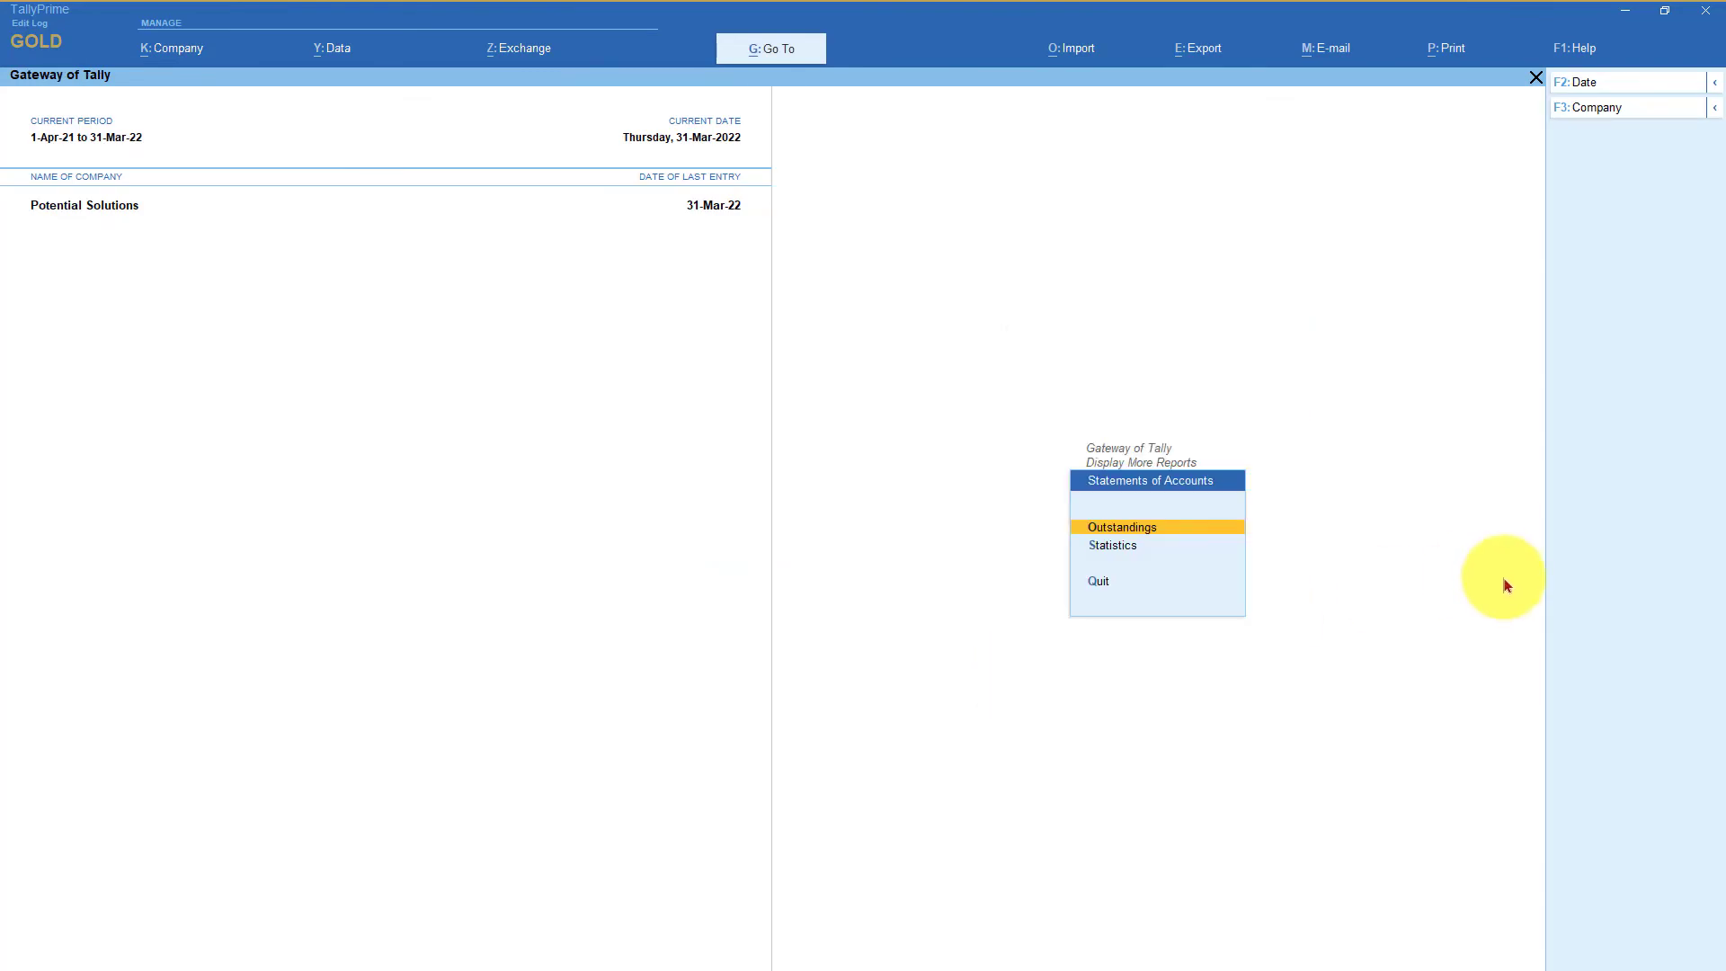
key("s")
key("Down")
key("Down")
key("Down")
key("Down")
key("Down")
key("Down")
key("Down")
key("Down")
key("Down")
key("Down")
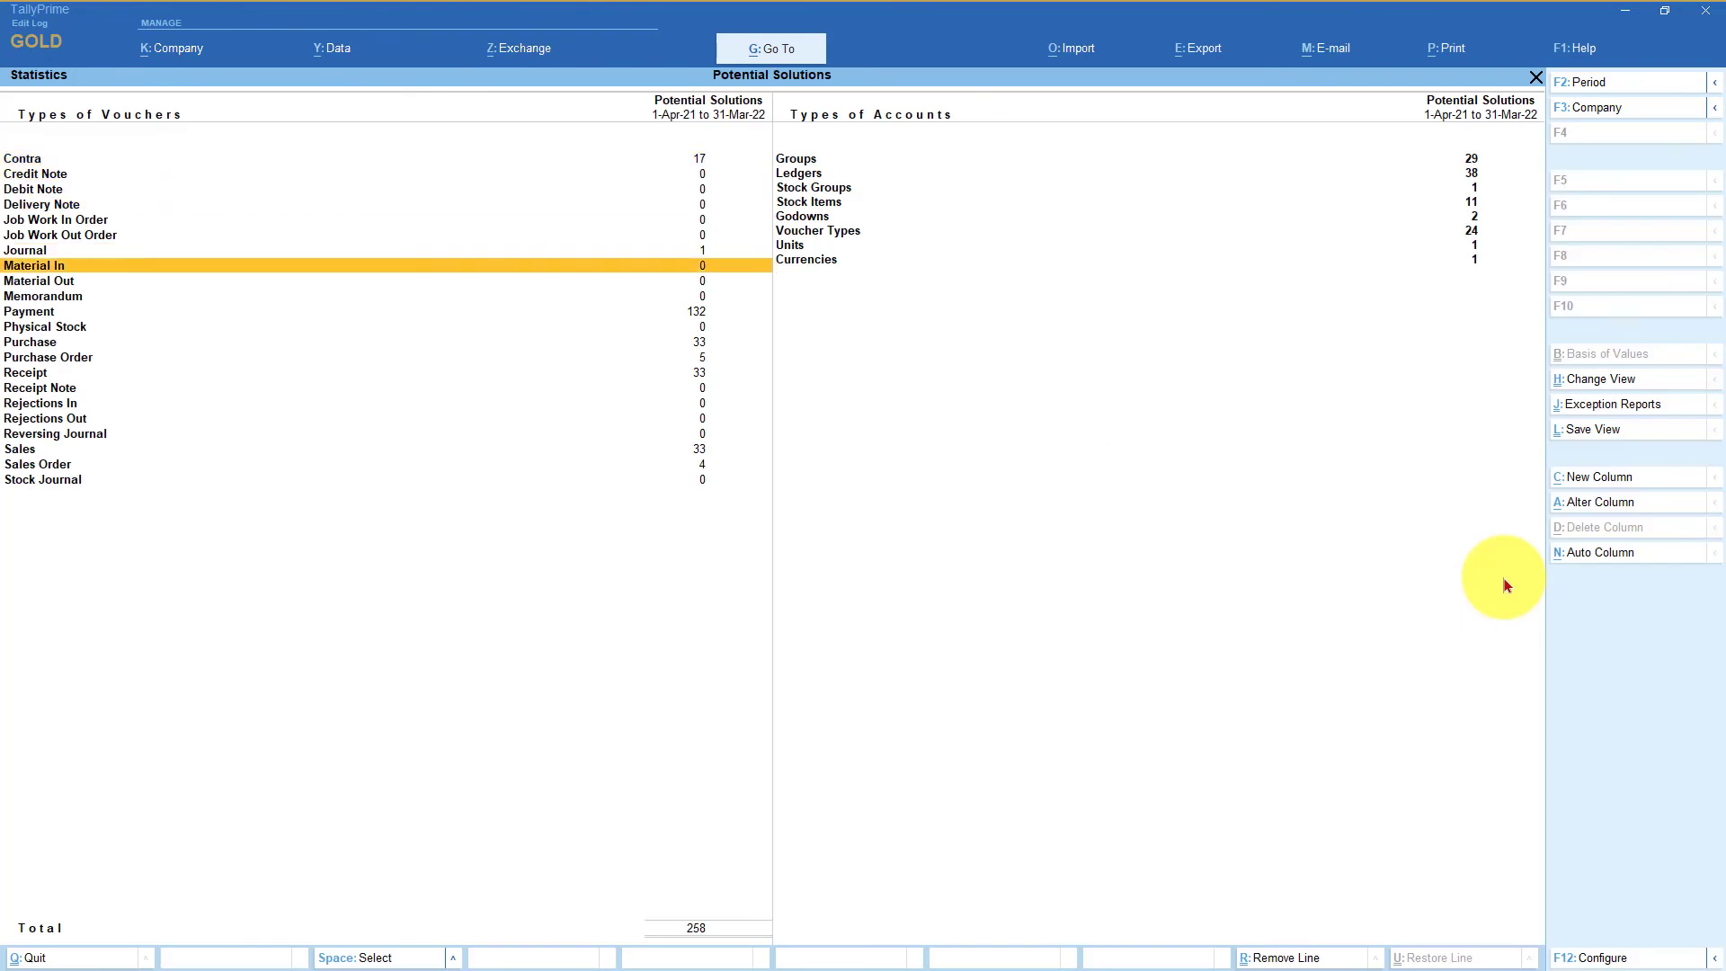
key("Return")
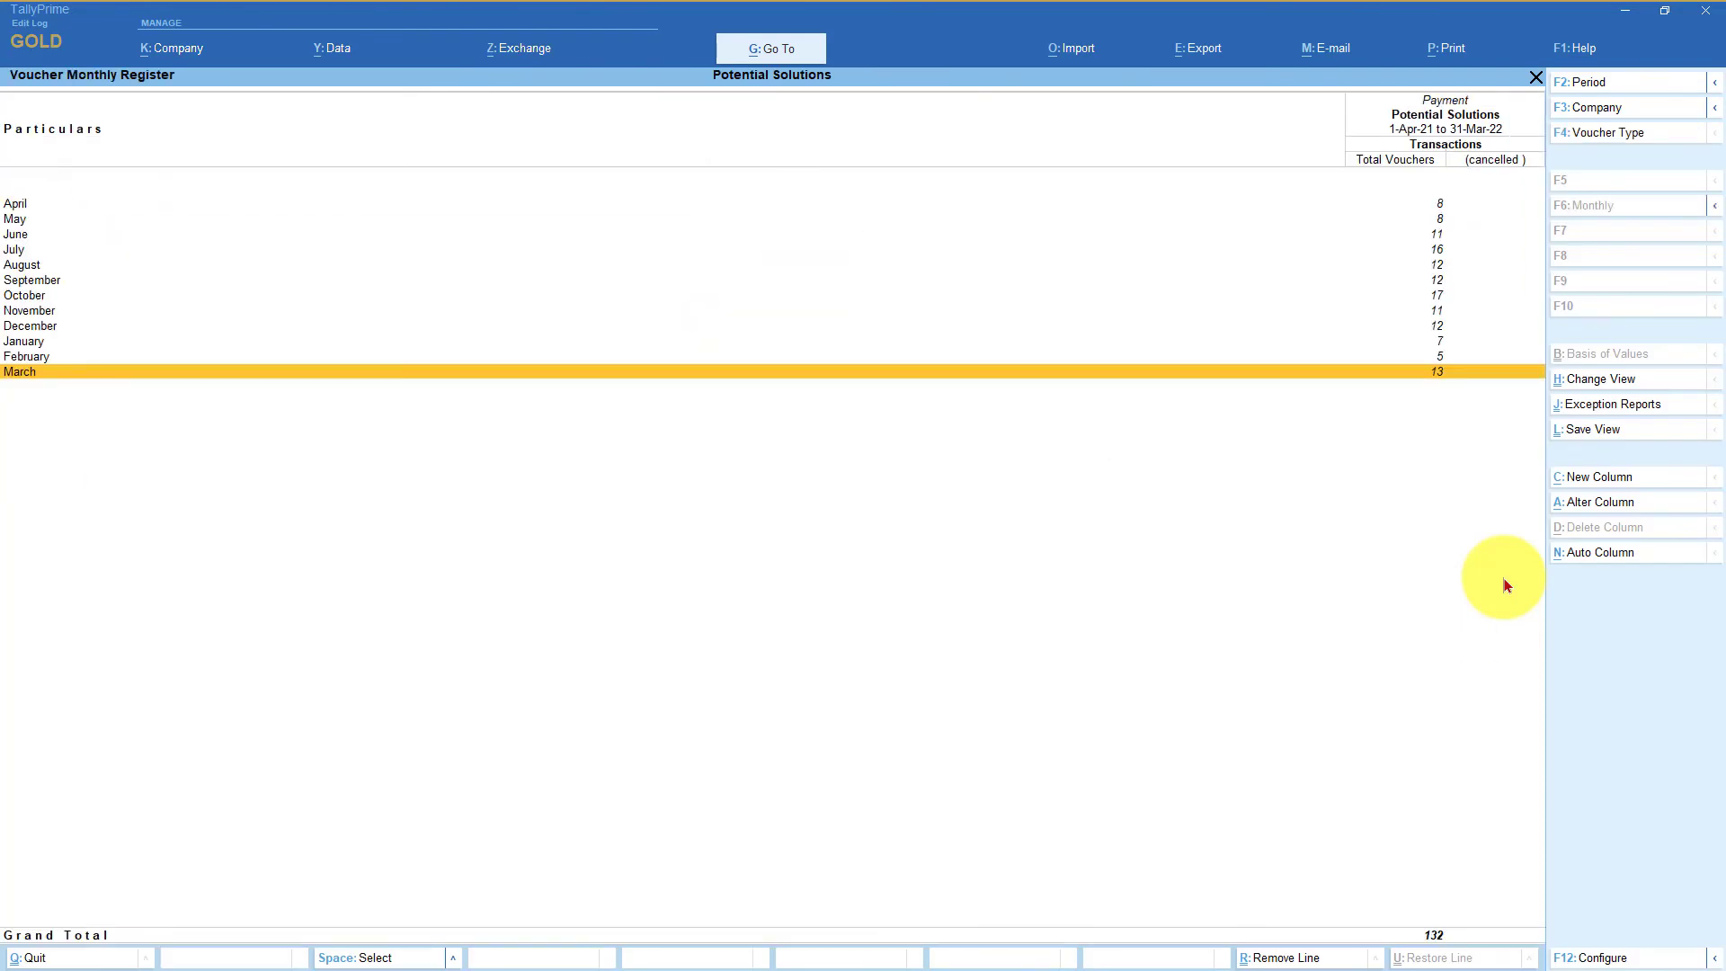
key("Return")
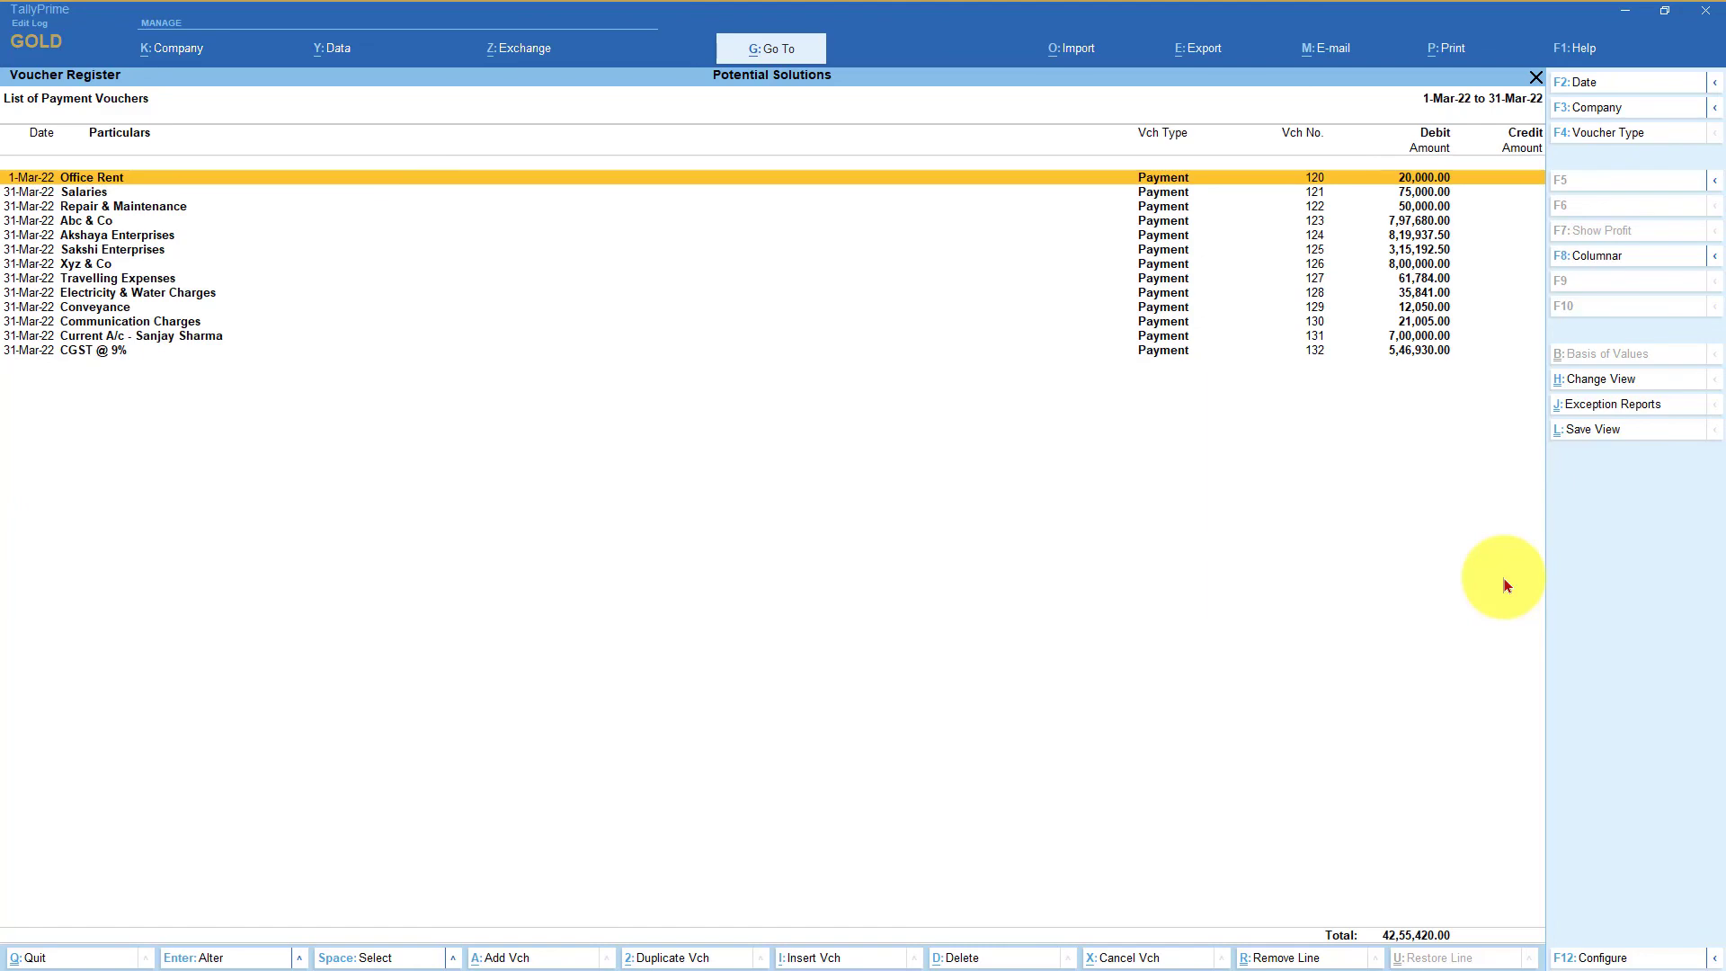
View the Edit Log of Office Rent payment voucher 120 through its related reports, and leave the voucher
key("Return")
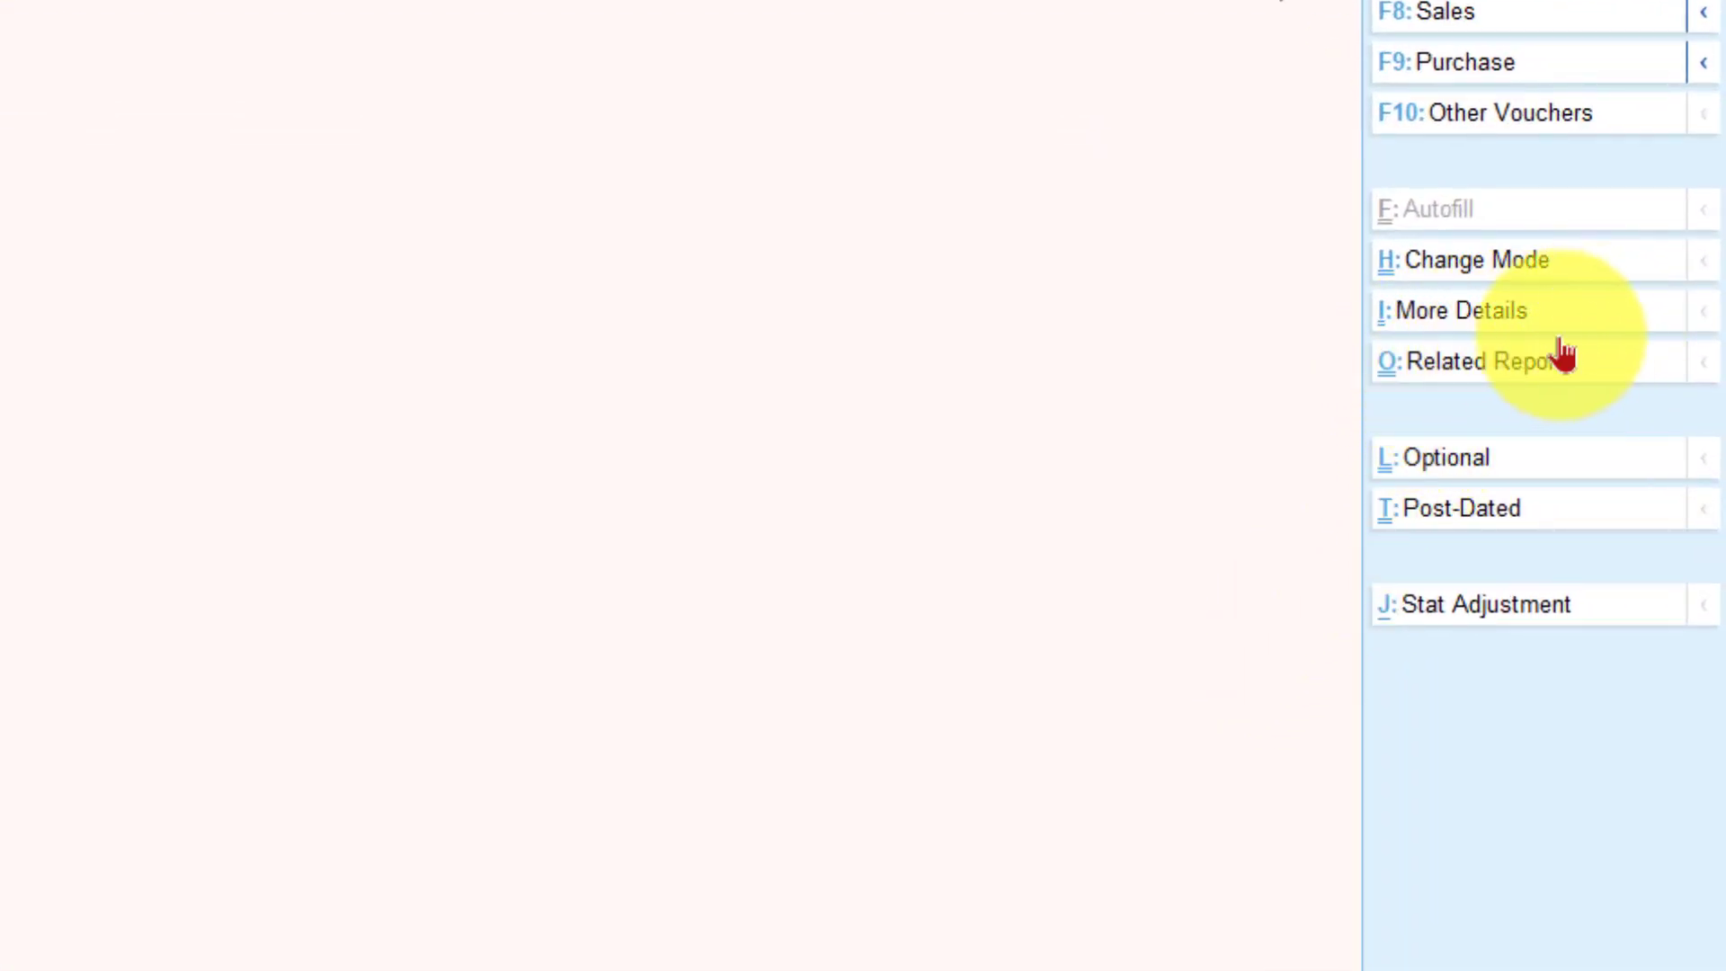
left_click(1553, 359)
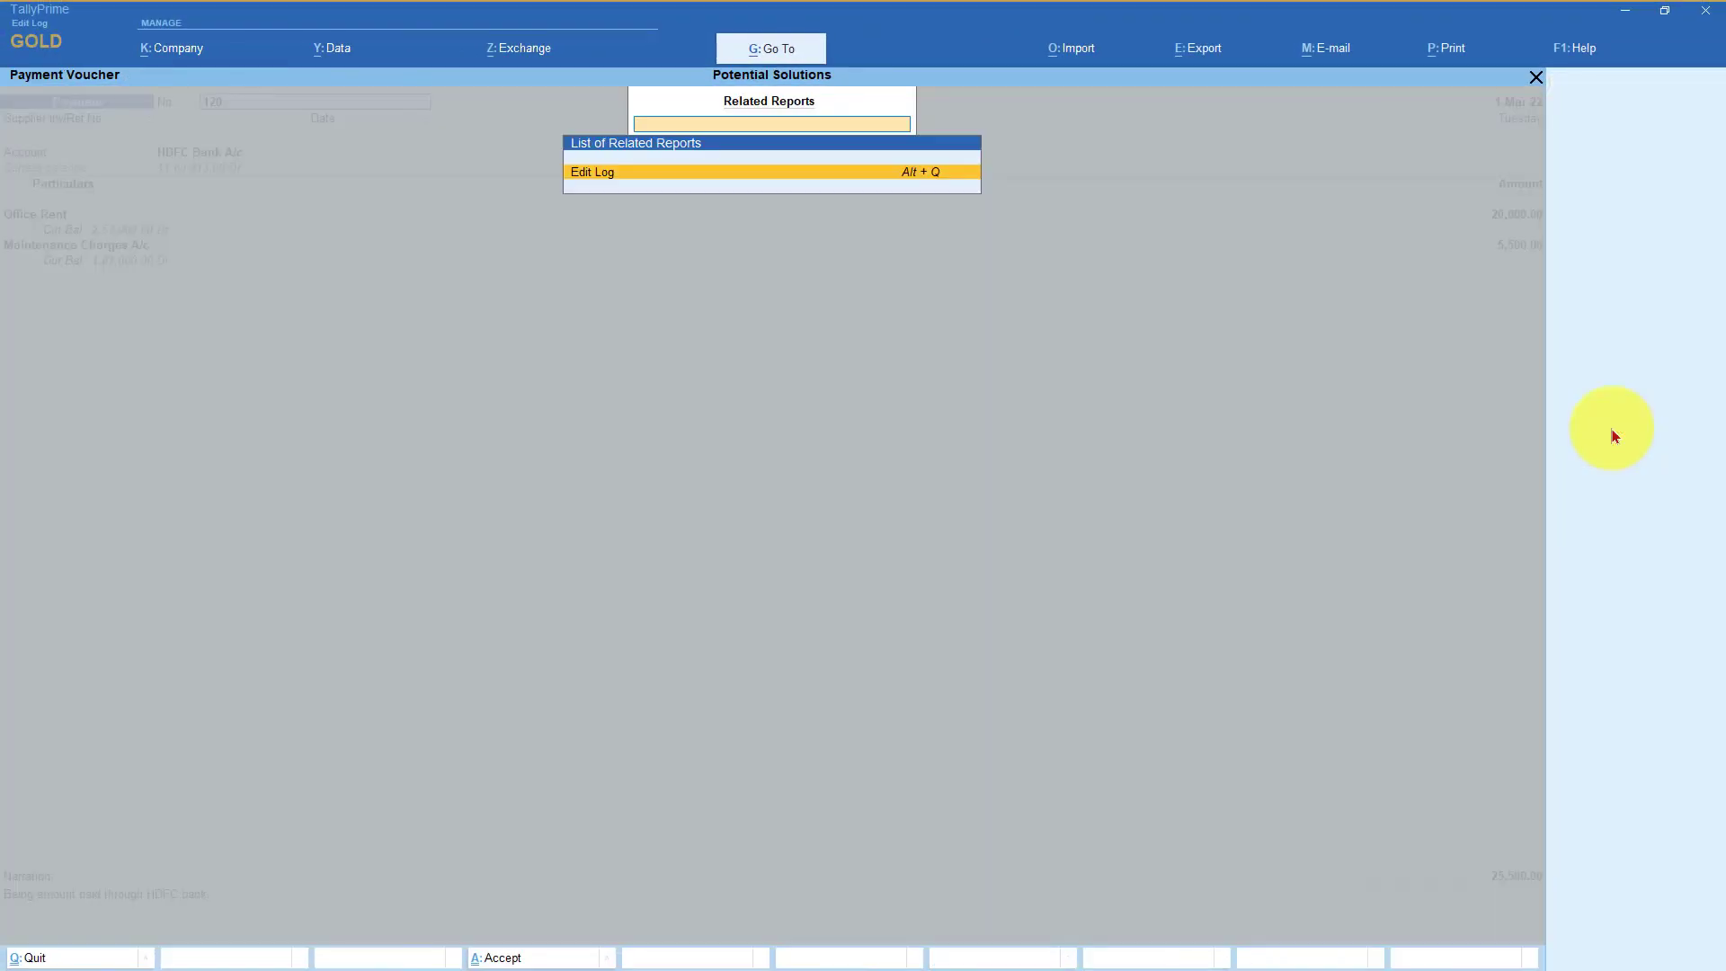
key("Return")
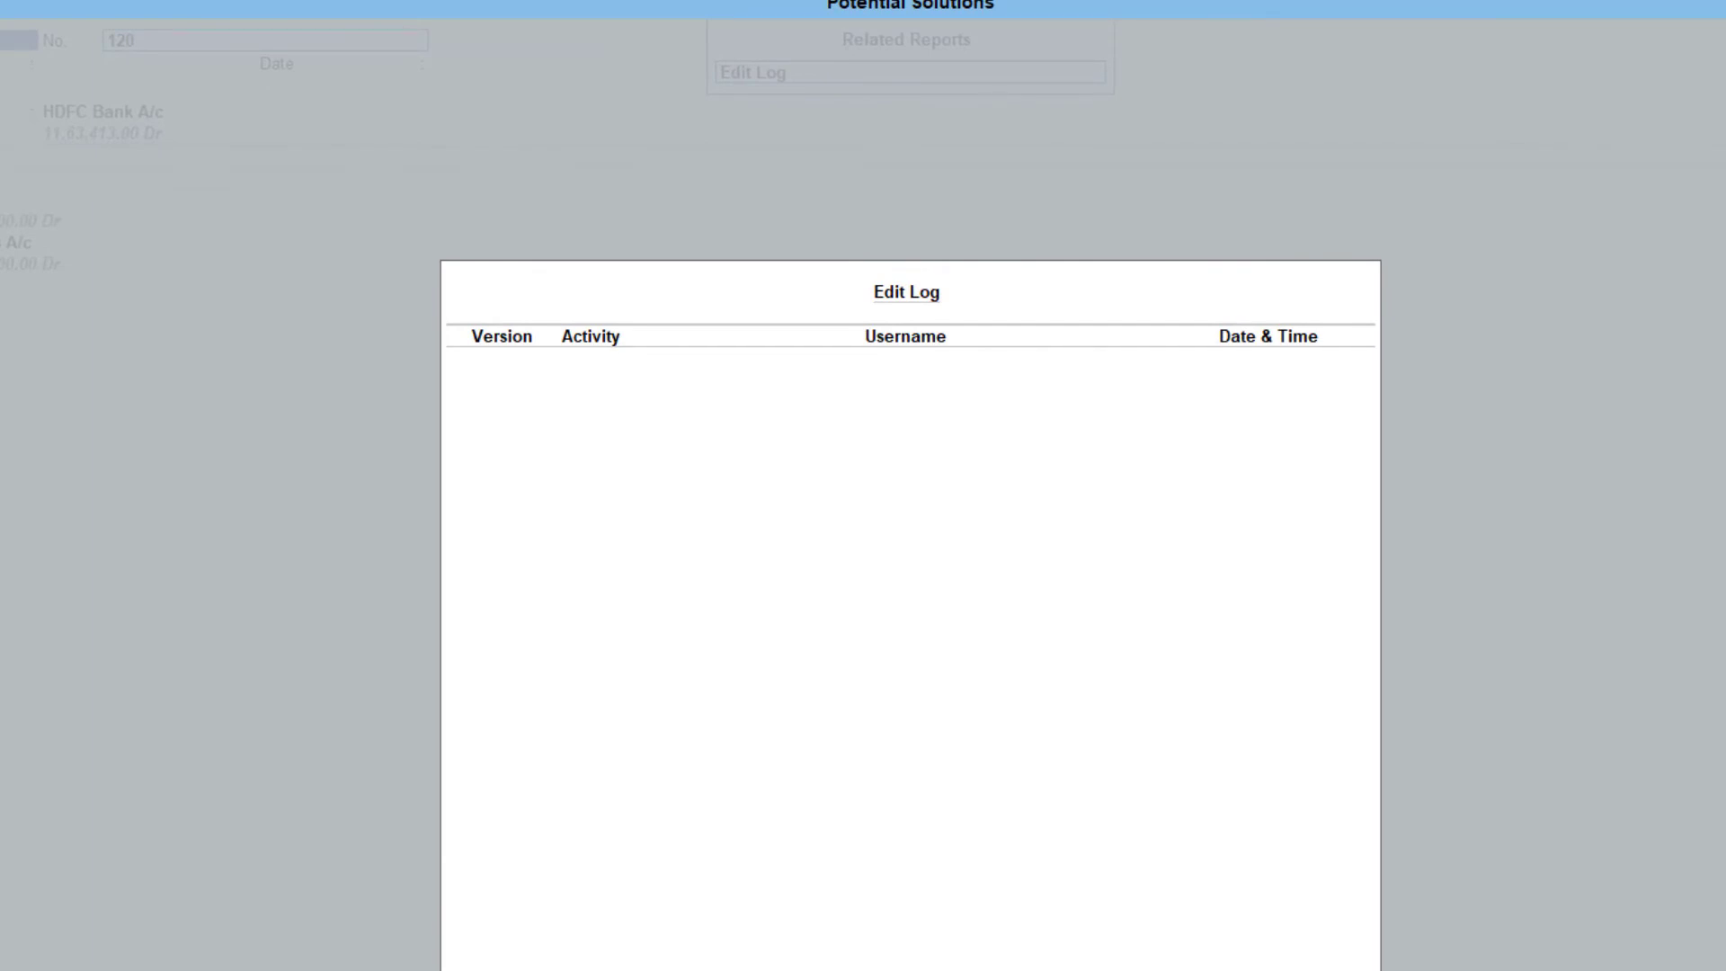
key("Escape")
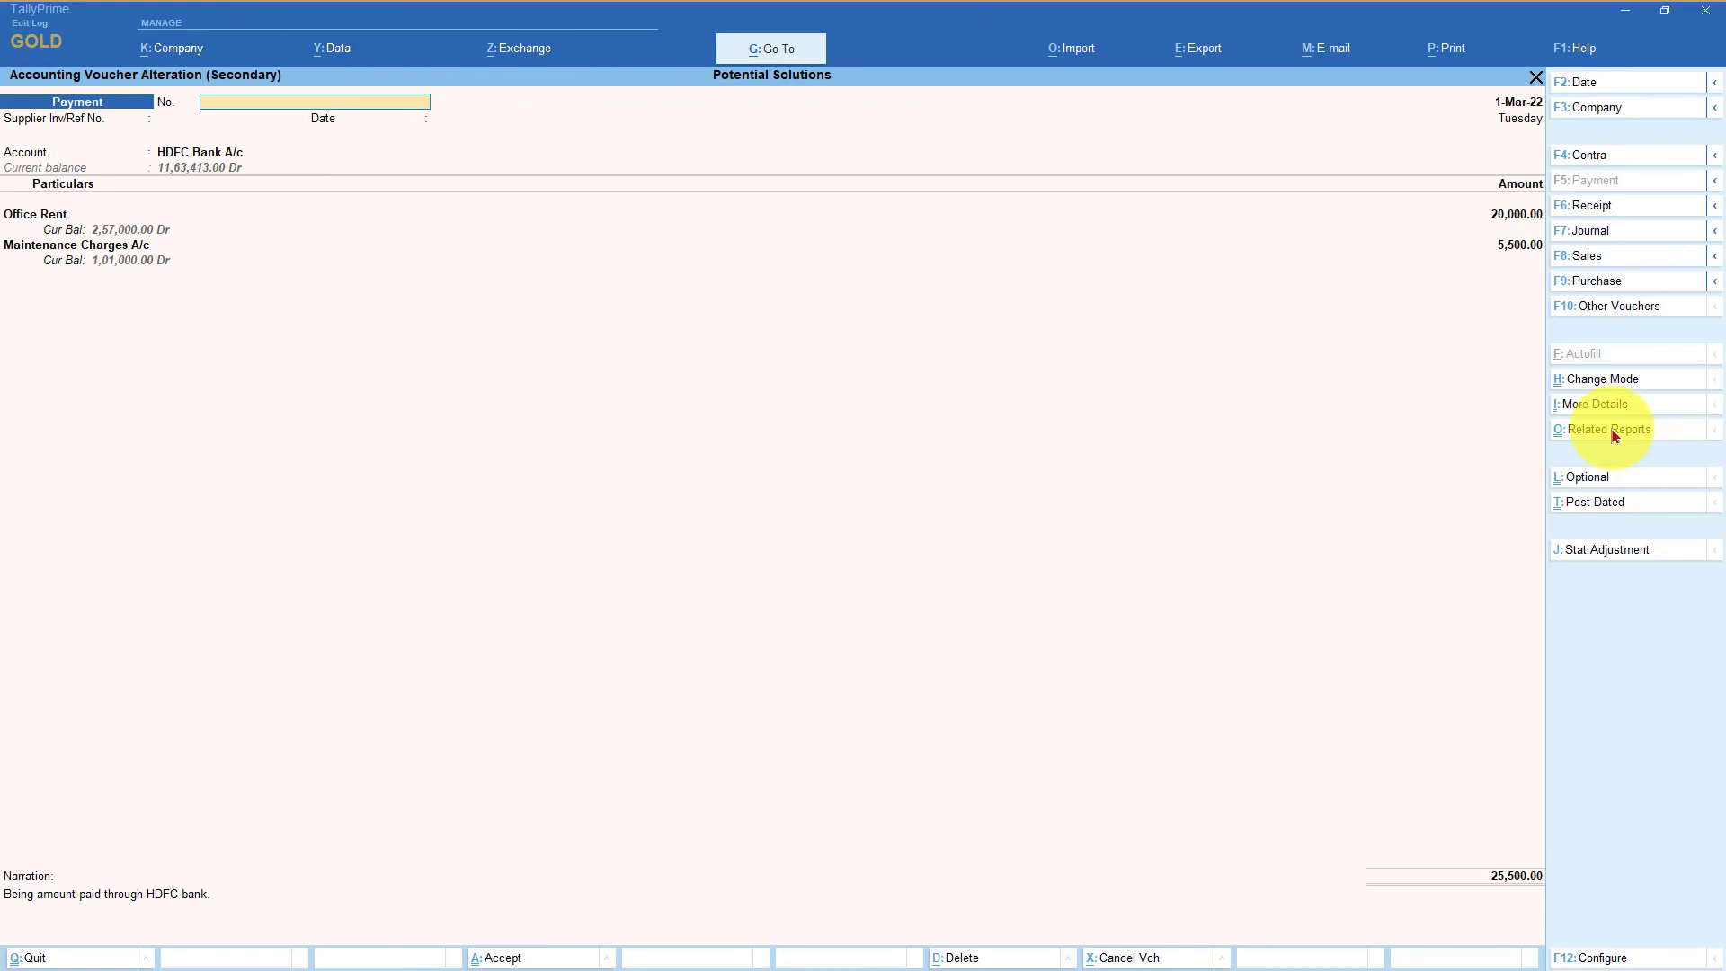
key("Escape")
View the Edit Log of Salaries payment voucher 121, and return to the Statements of Accounts options
key("Down")
key("Return")
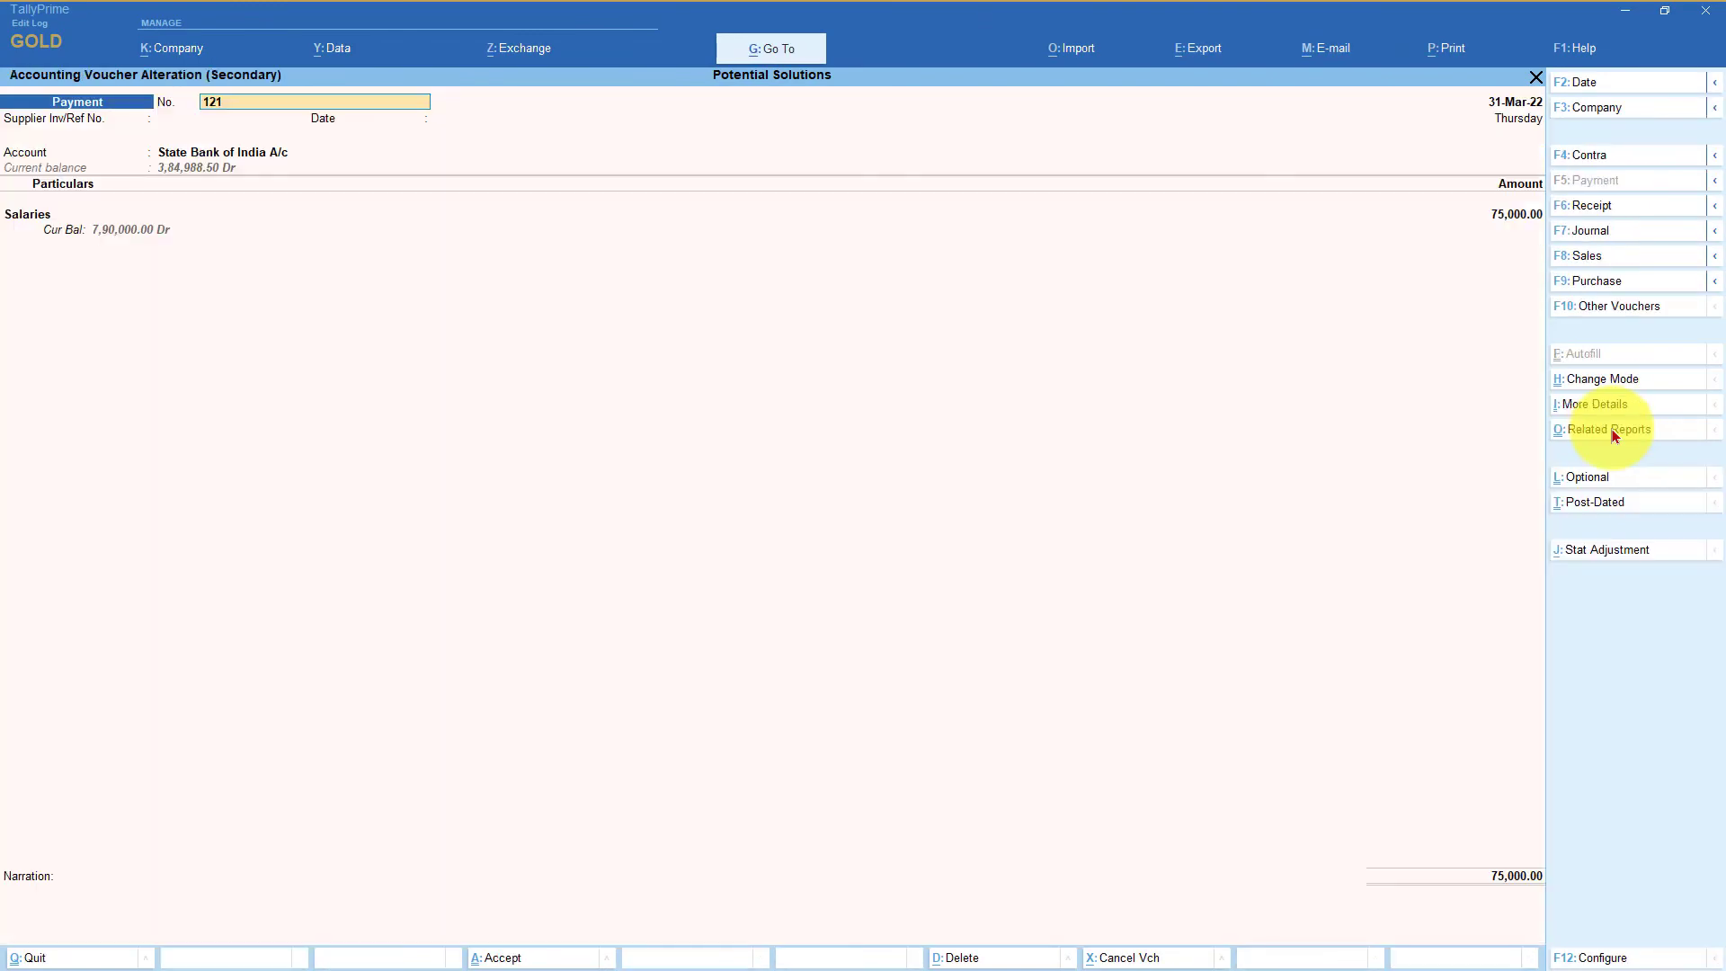
left_click(1610, 428)
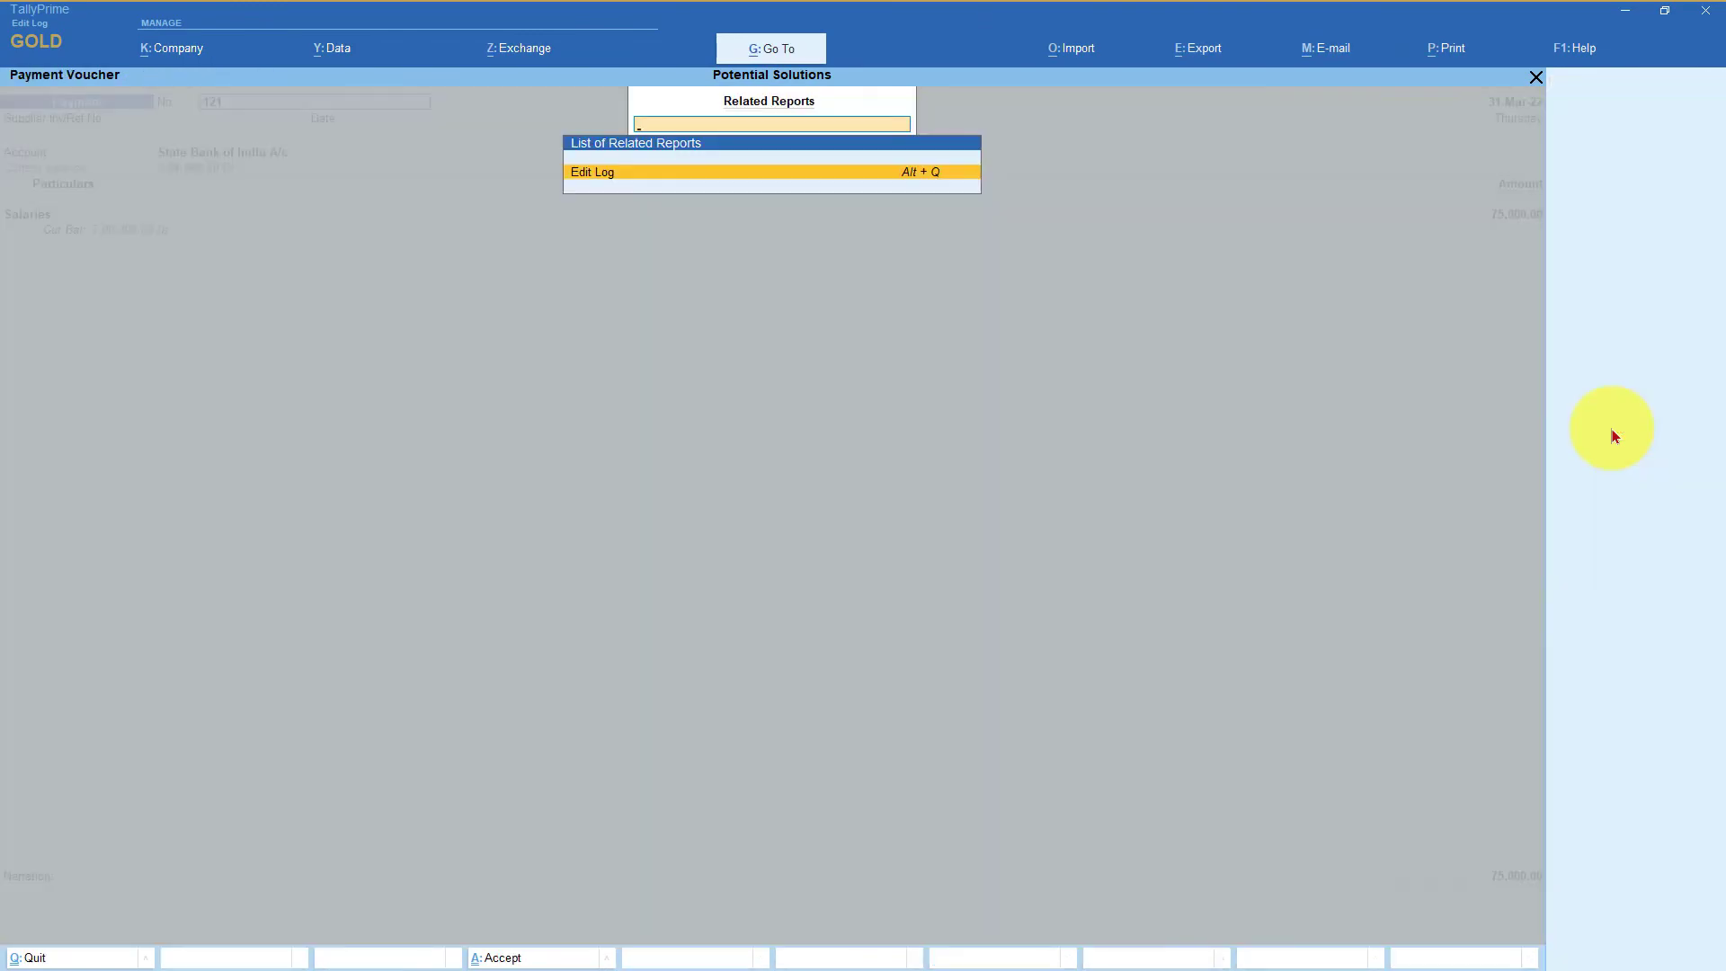
key("Return")
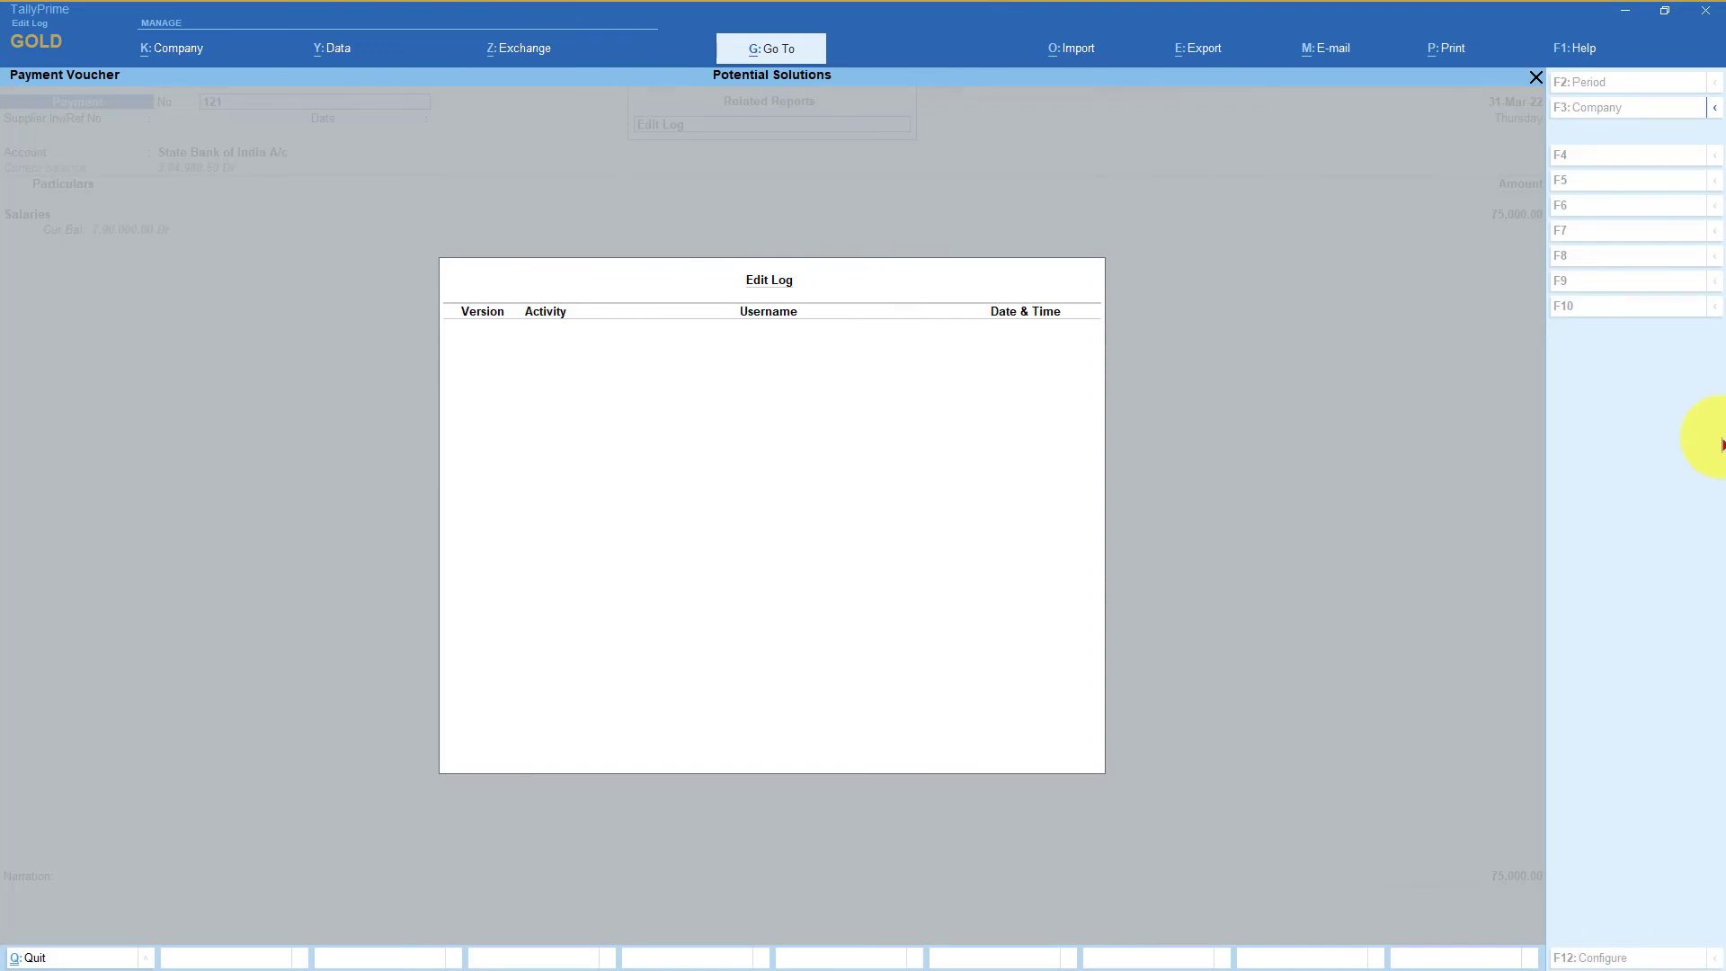
key("Escape")
key("Escape")
key("y")
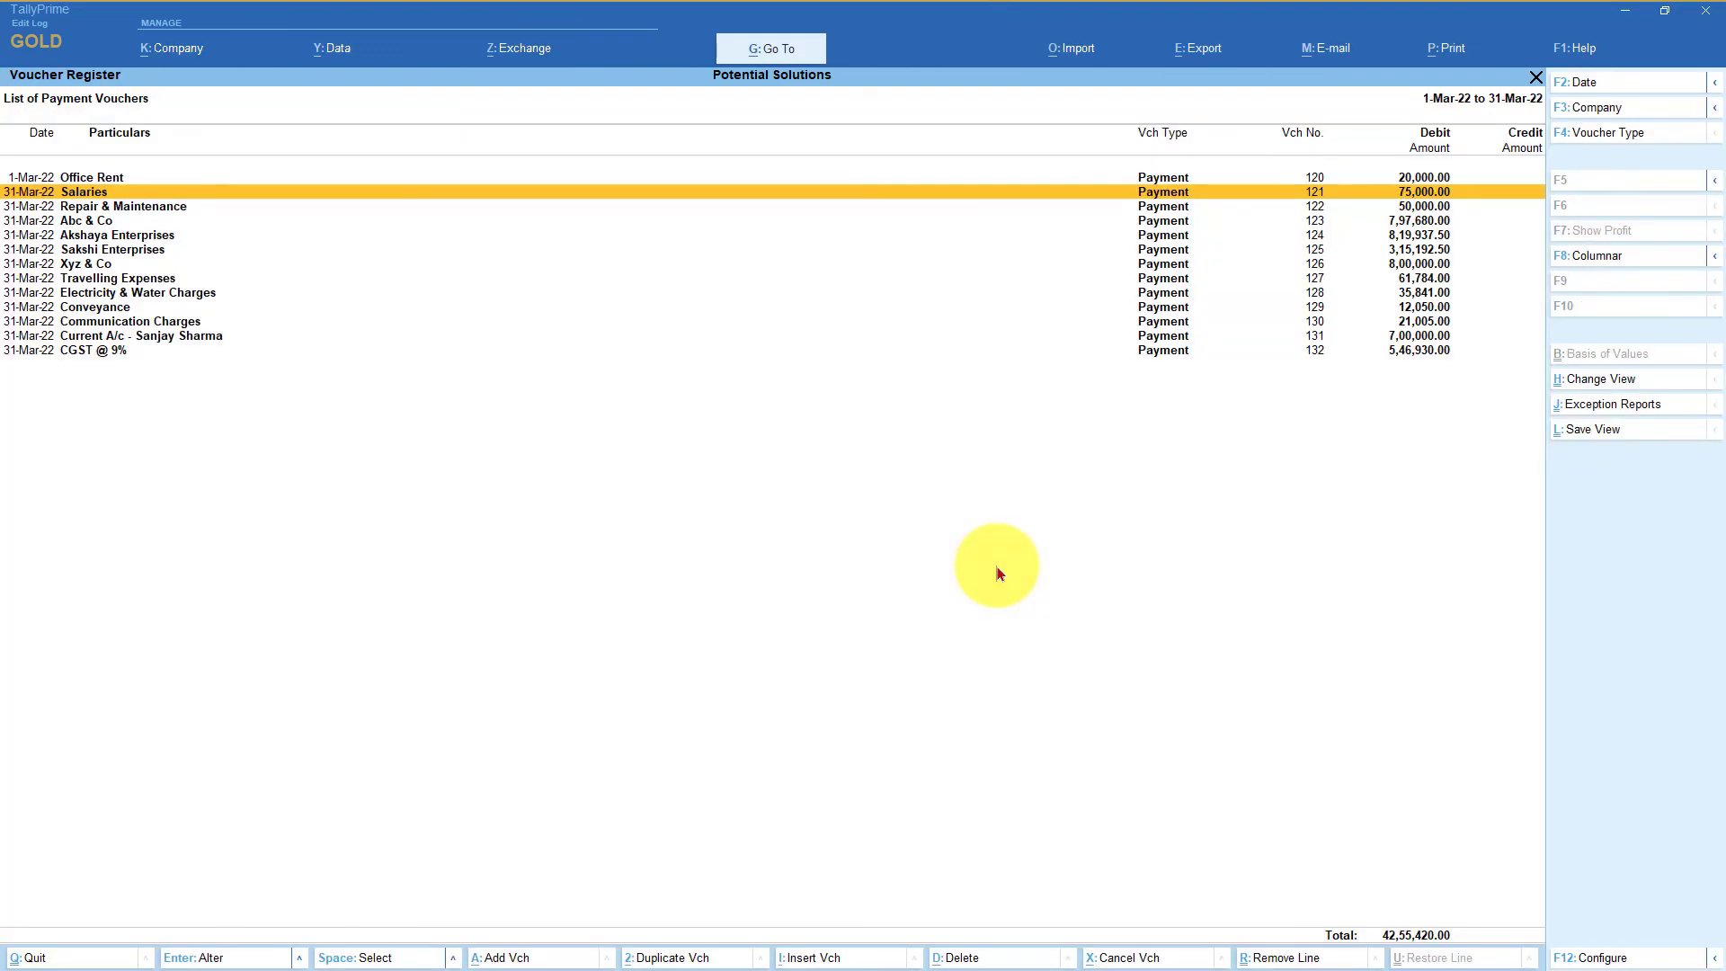
key("Escape")
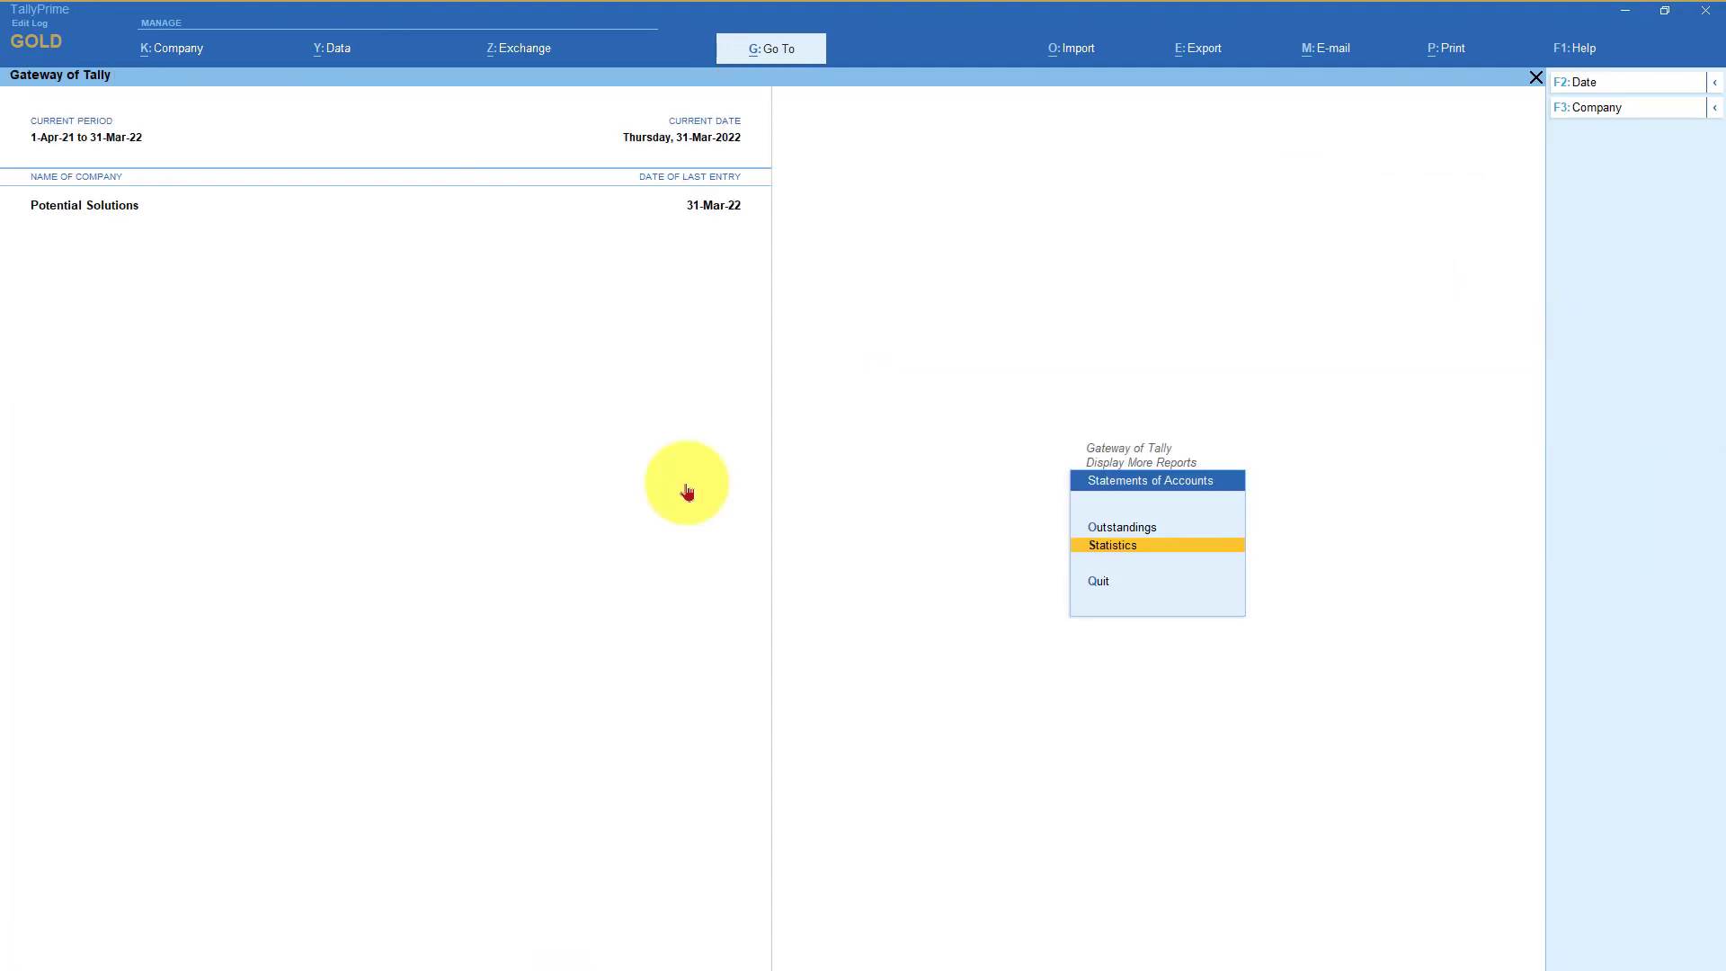